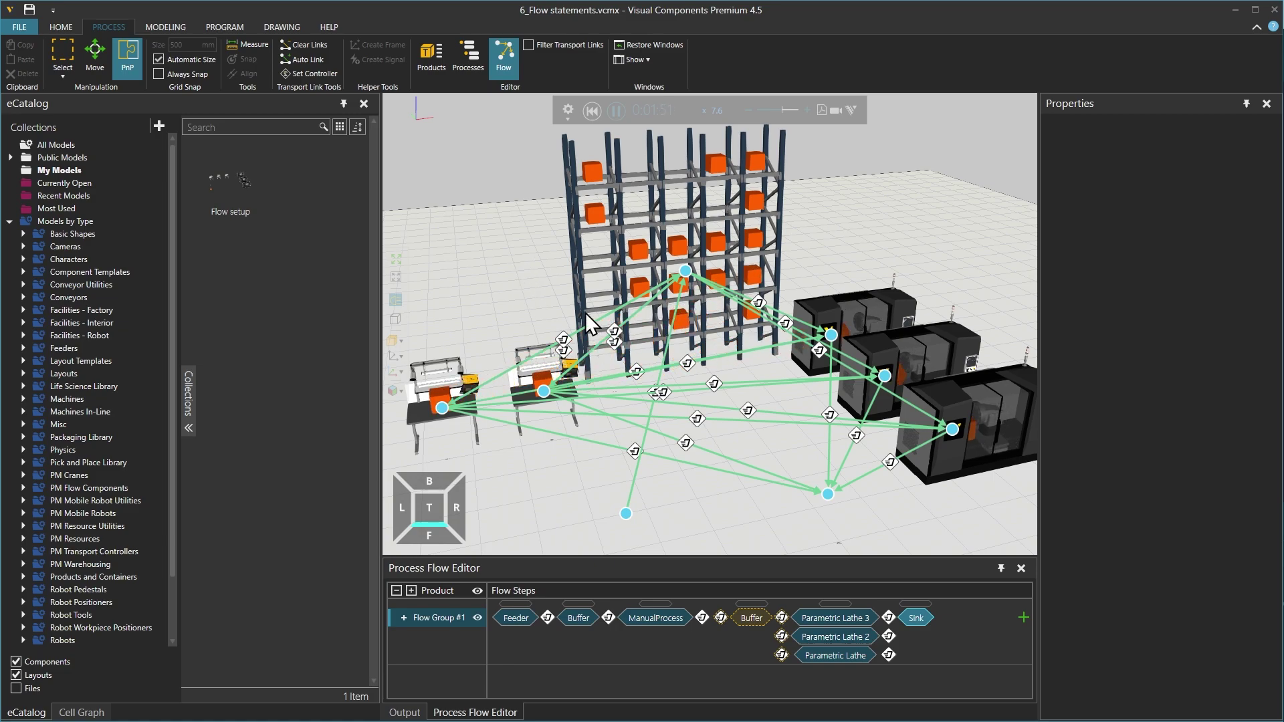
right_click_drag(897, 416, 883, 419)
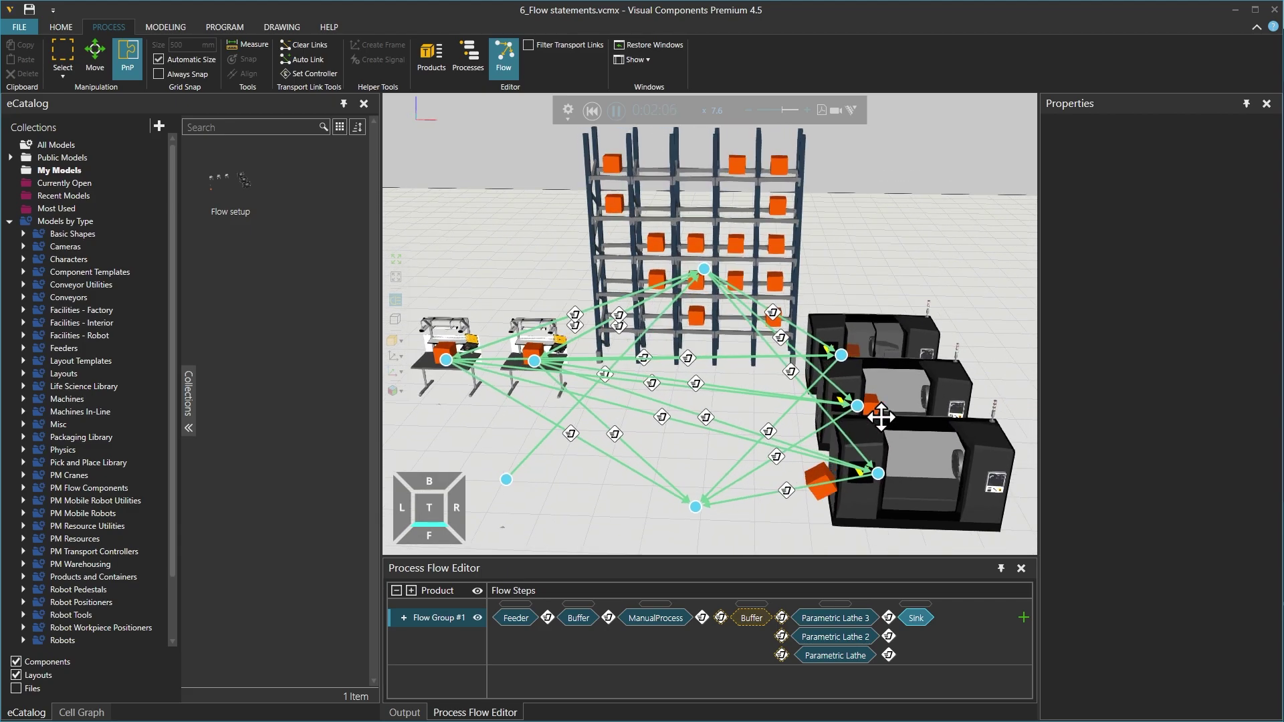
right_click_drag(883, 418, 873, 420)
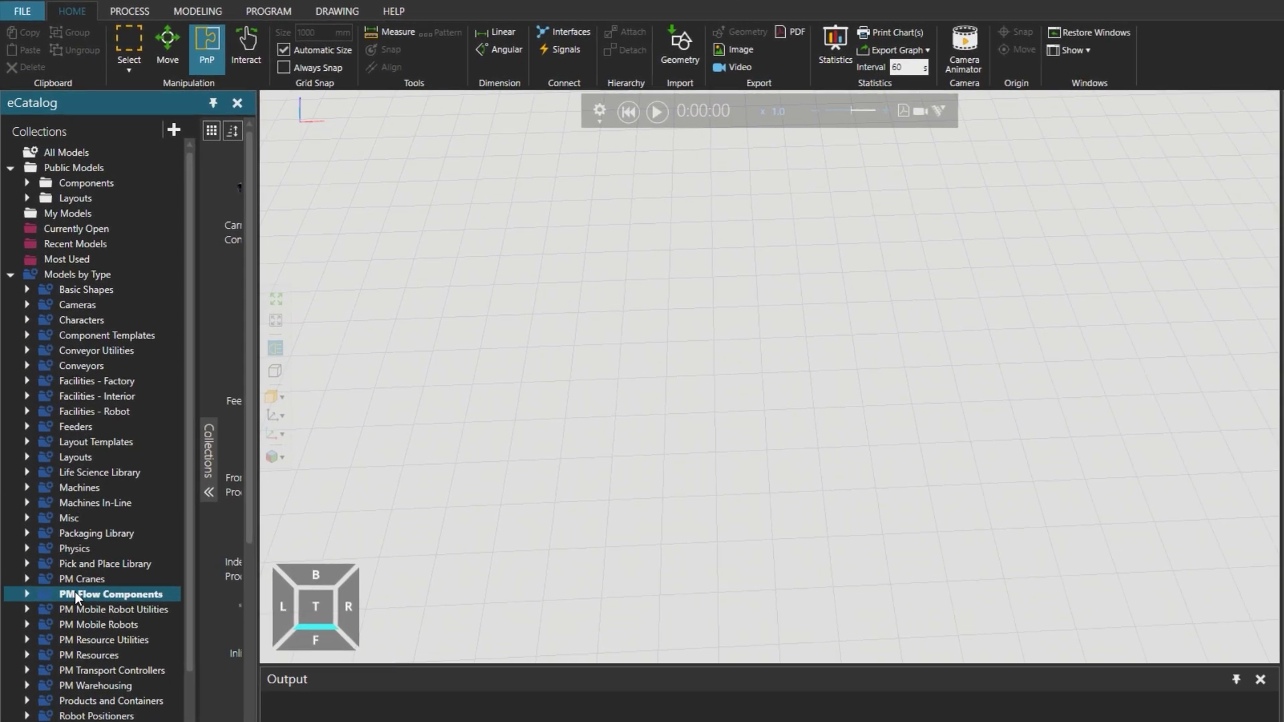
- Place a Feeder Process from the PM Flow Components collection in the empty layout
left_click(75, 594)
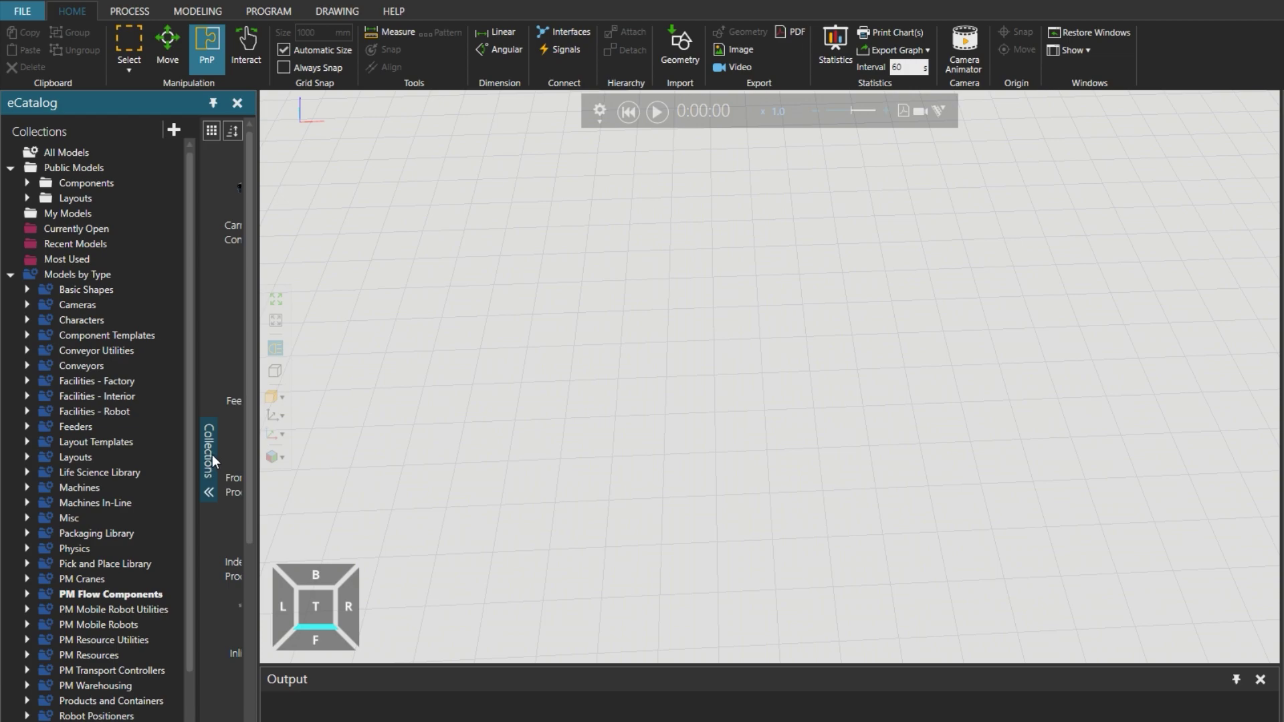
left_click_drag(58, 275, 515, 376)
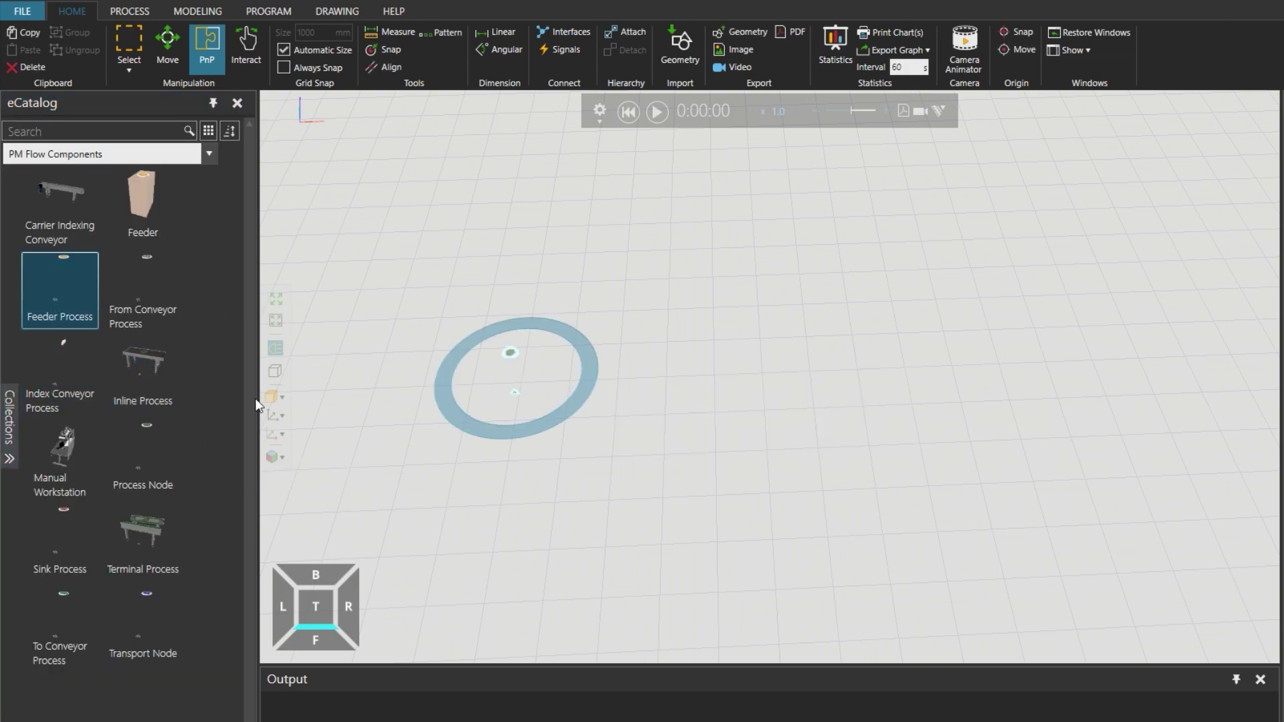
- Place two Manual Workstations side by side behind the feeder and a Sink Process at the far end of the layout
left_click_drag(85, 443, 722, 226)
key("ctrl+c")
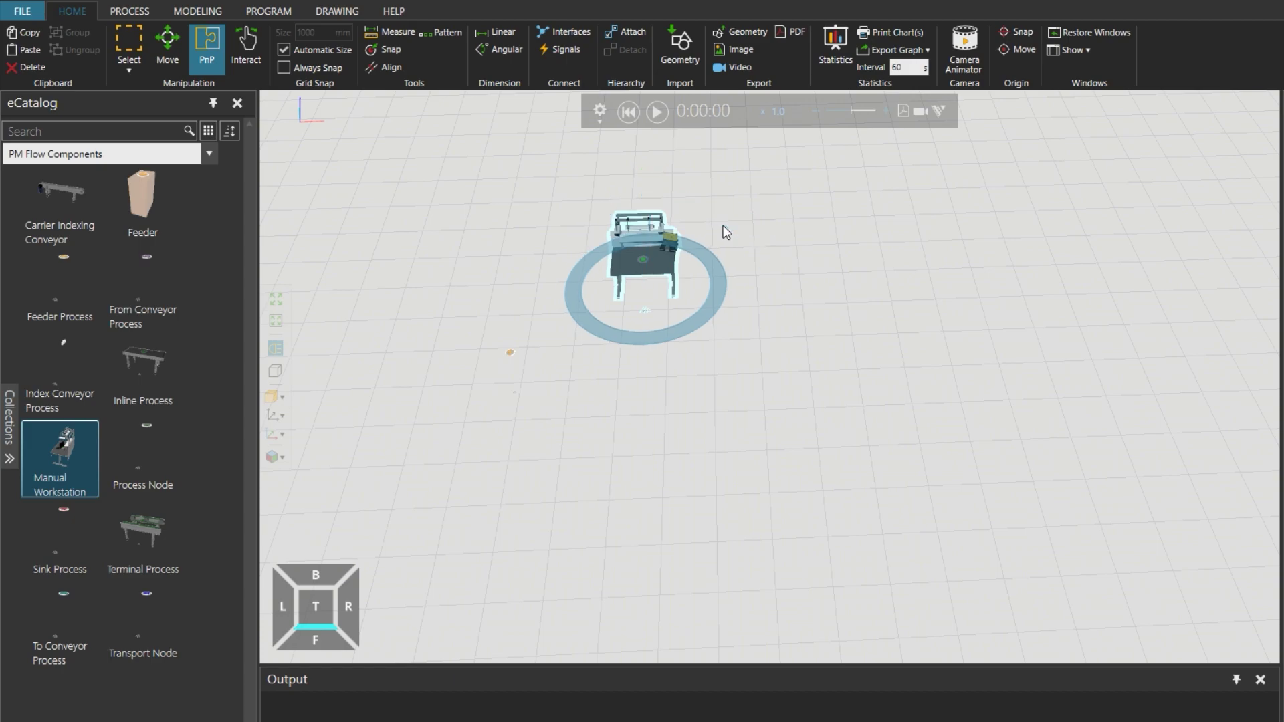
key("ctrl+v")
left_click(759, 275)
left_click_drag(755, 281, 740, 279)
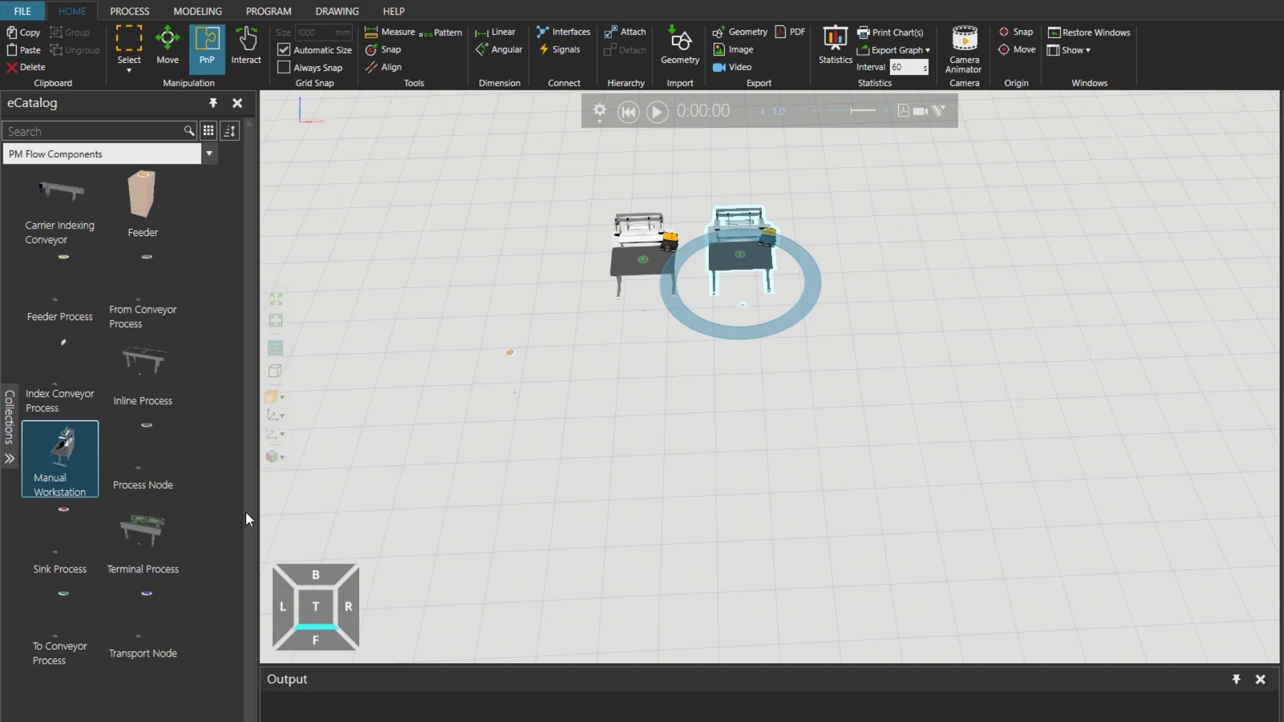
left_click(71, 530)
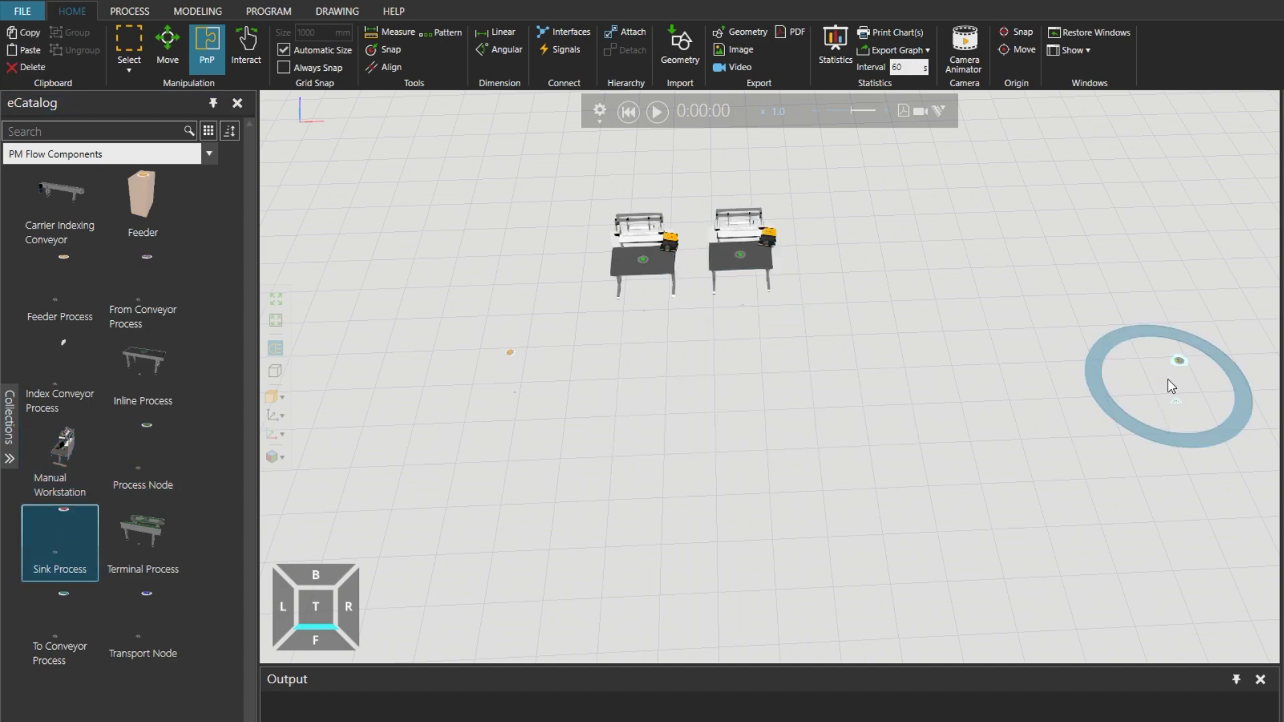
- Place a Parametric Lathe from the Visual Components machines collection between the workstations and the sink
left_click(9, 418)
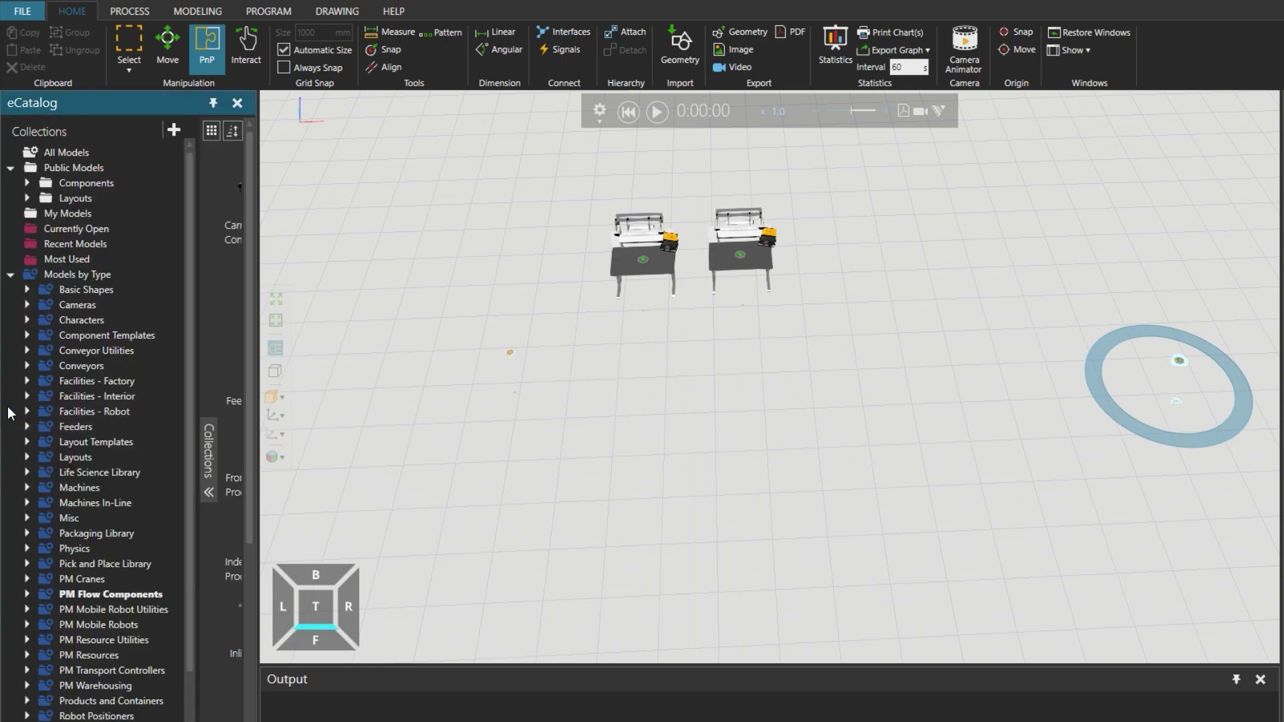
left_click(29, 486)
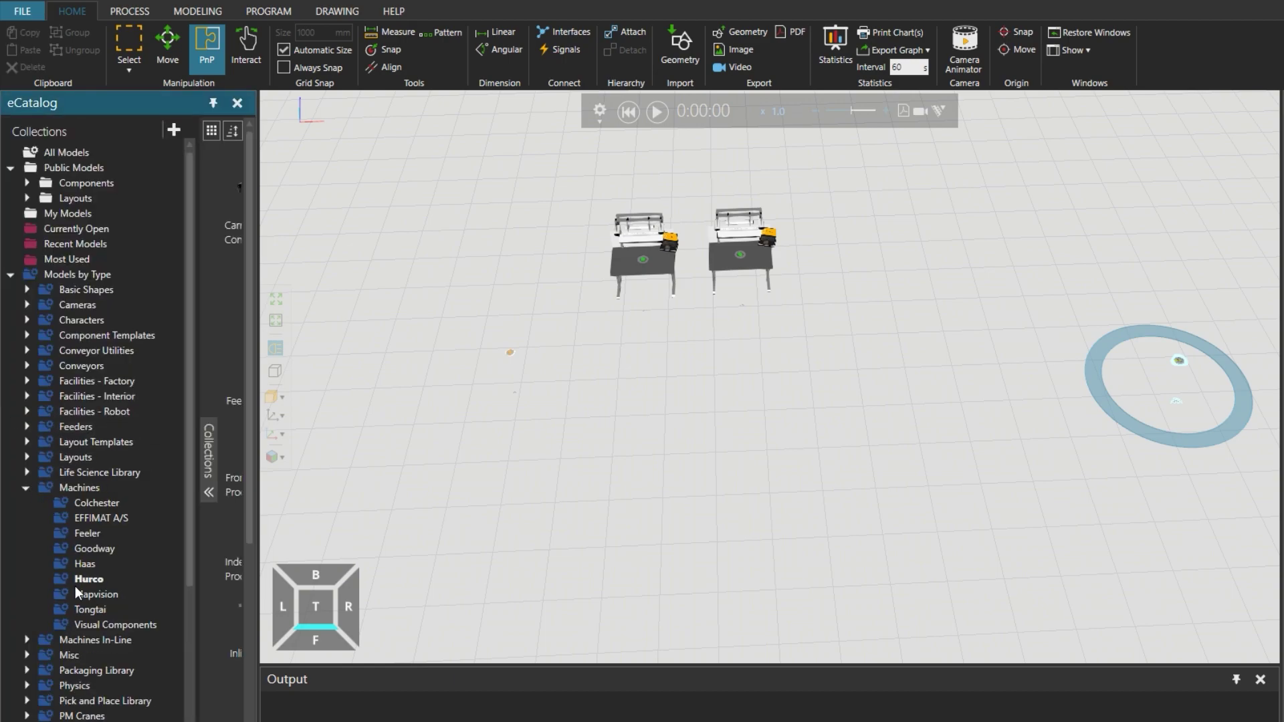
left_click(90, 629)
left_click(210, 436)
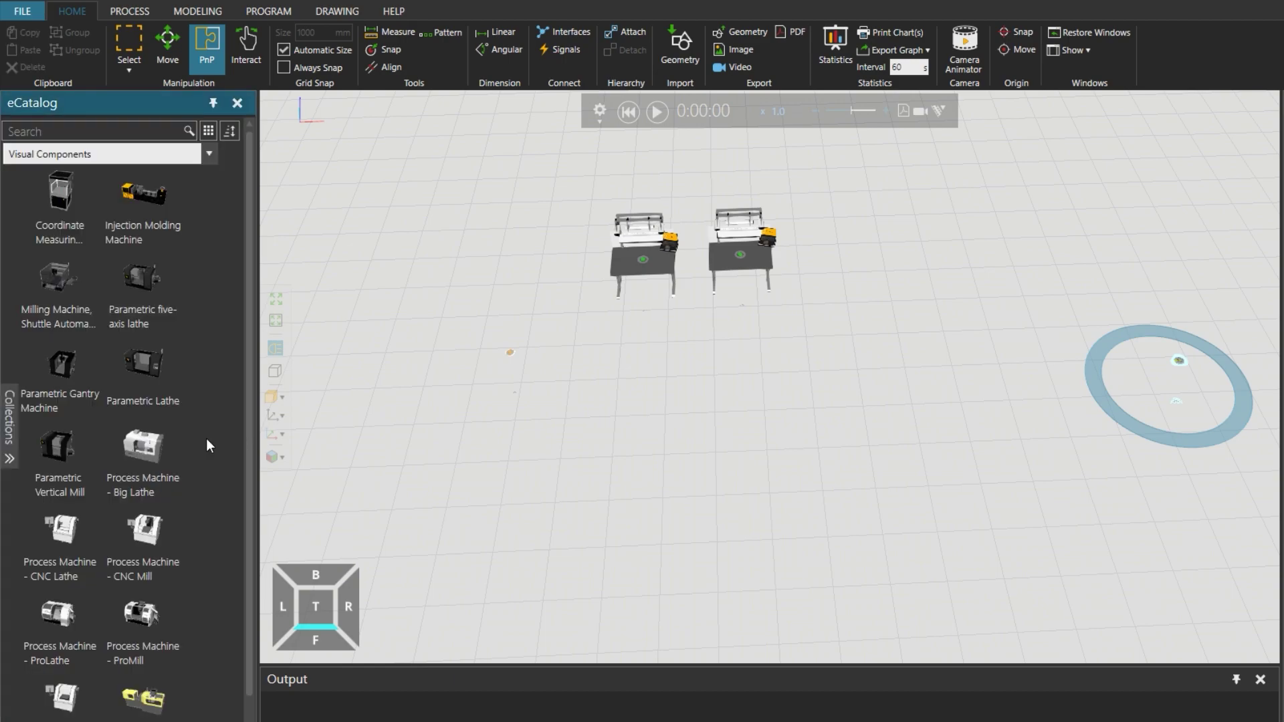
left_click_drag(144, 361, 784, 262)
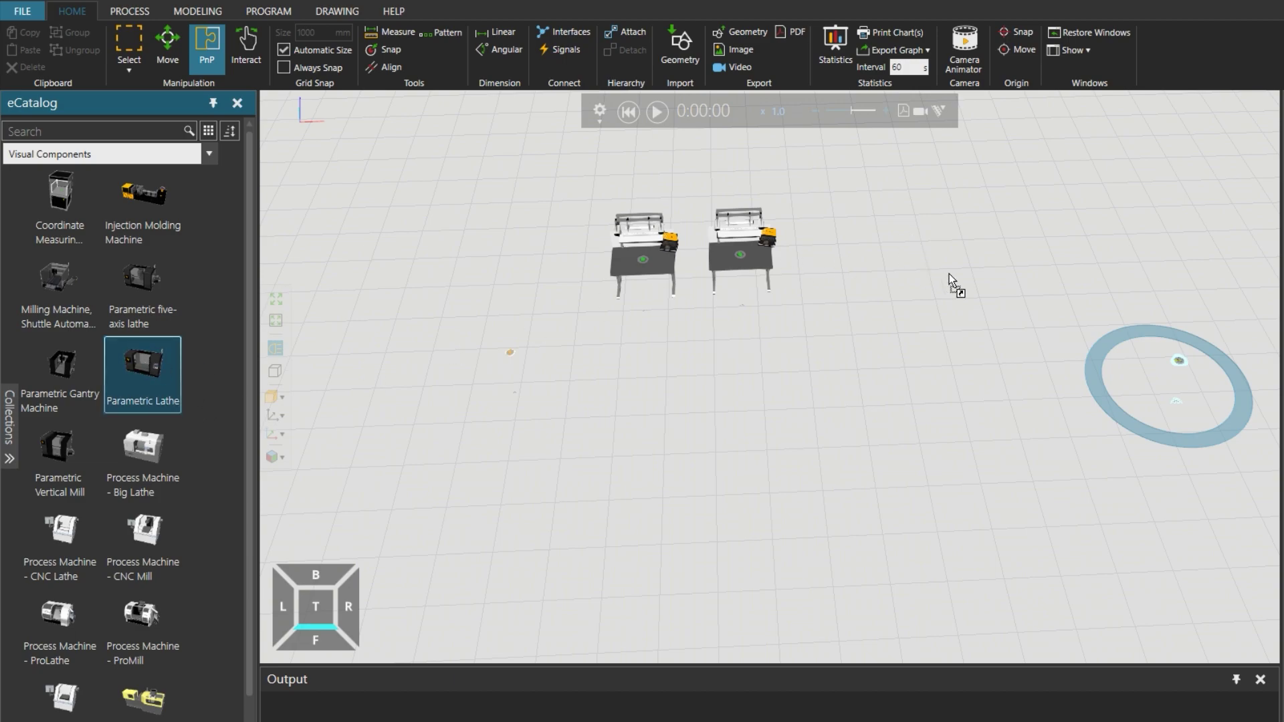
left_click_drag(949, 274, 948, 272)
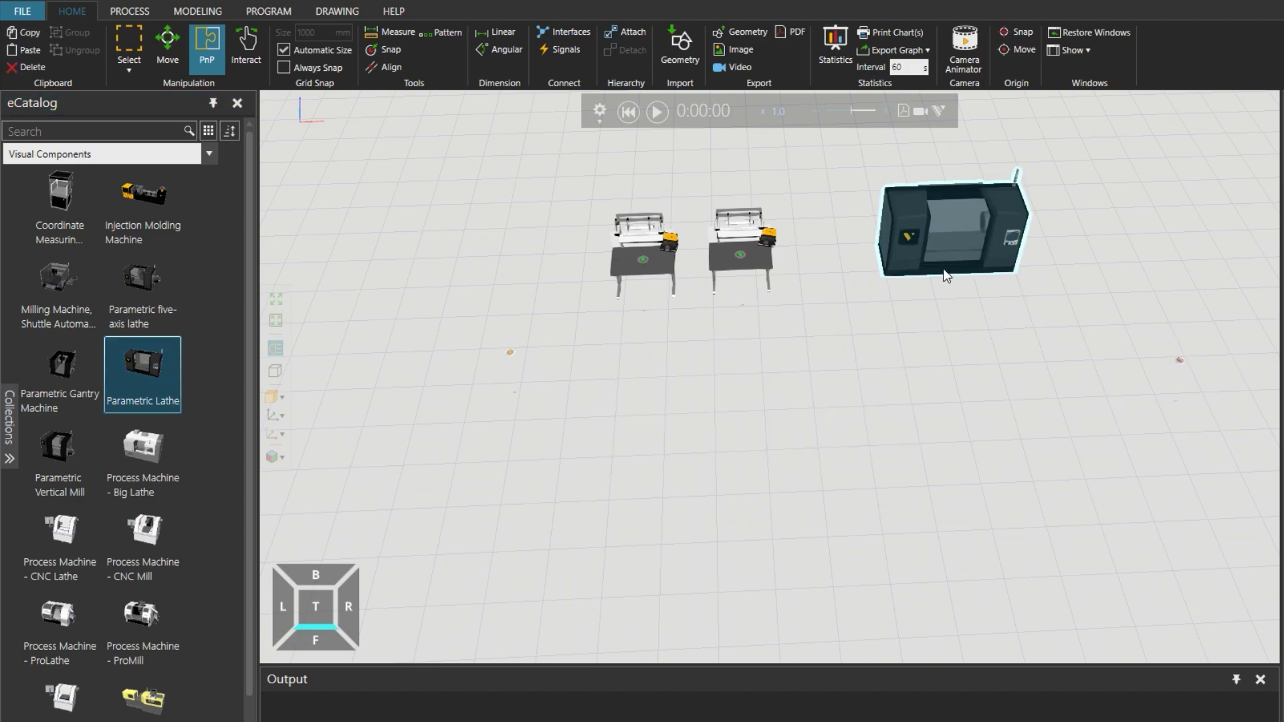
- Add two more Parametric Lathes in front of the first one, forming a row of three machines
left_click_drag(944, 276, 946, 344)
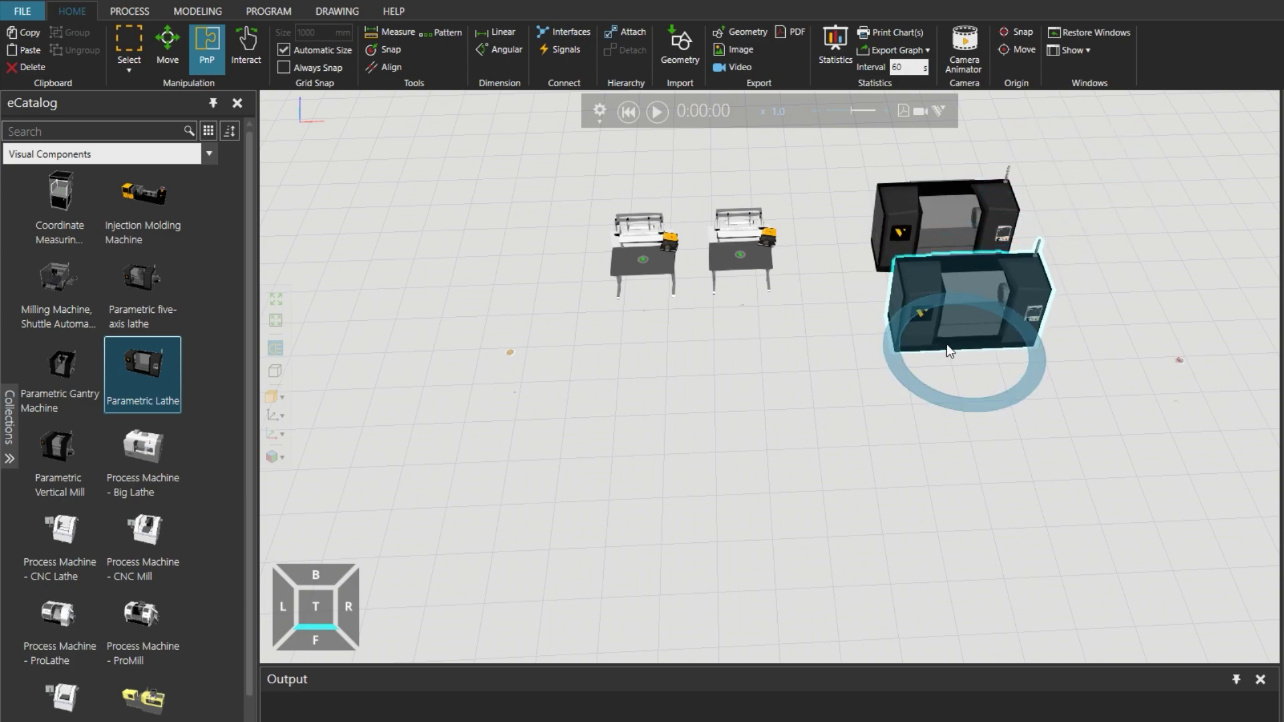
left_click_drag(1009, 285, 1012, 441)
right_click_drag(1011, 442, 736, 400)
left_click(736, 400)
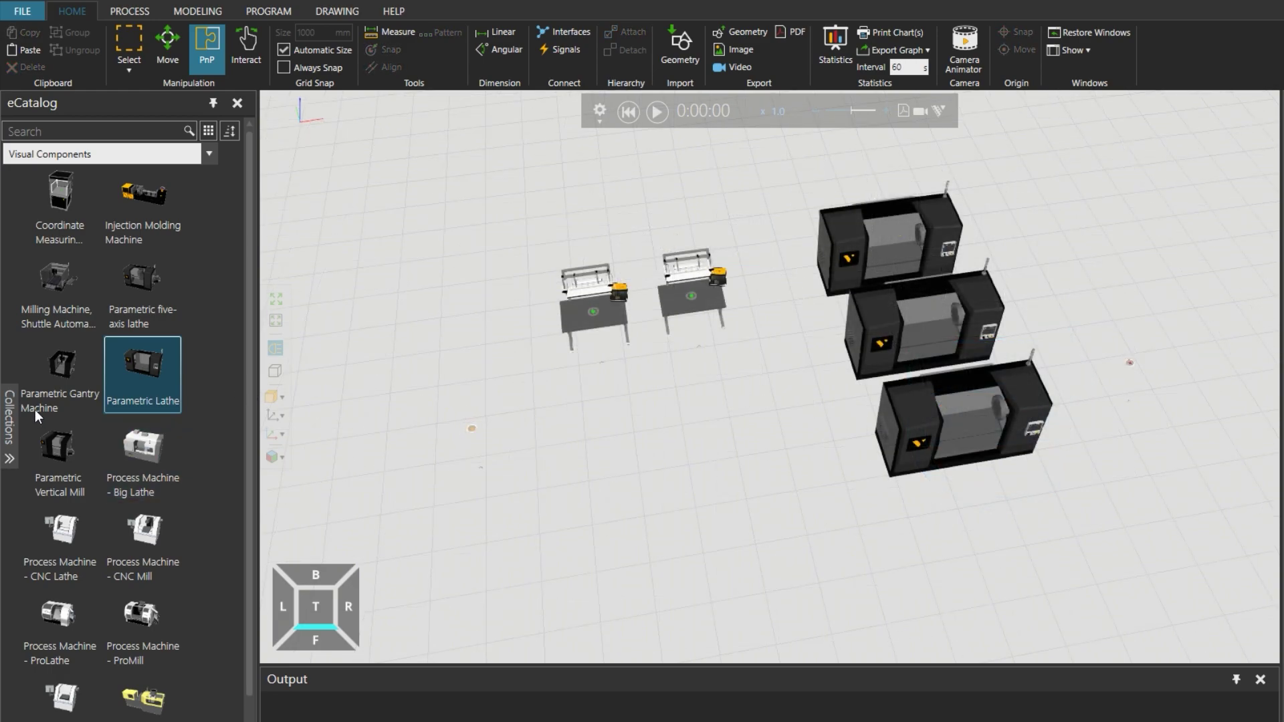
- Place a Block Geo from the Basic Shapes collection near the feeder and give it an orange material
left_click(9, 416)
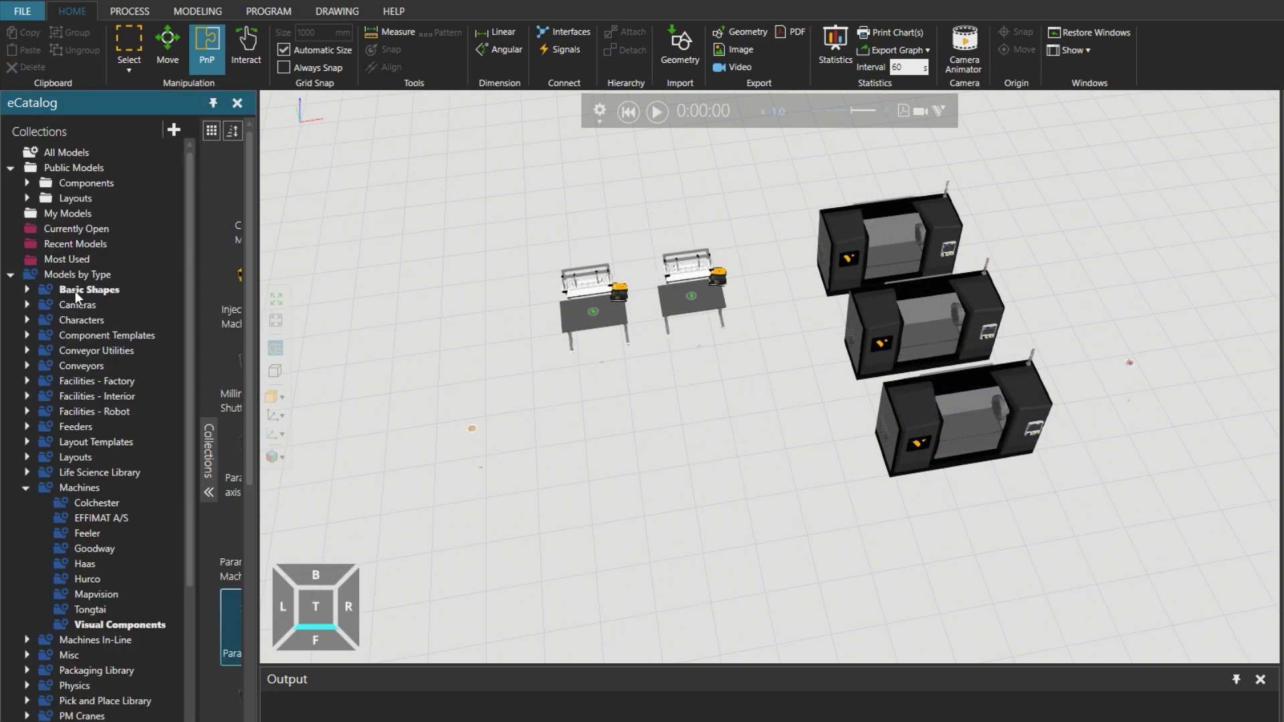
left_click(209, 446)
left_click_drag(154, 211, 497, 492)
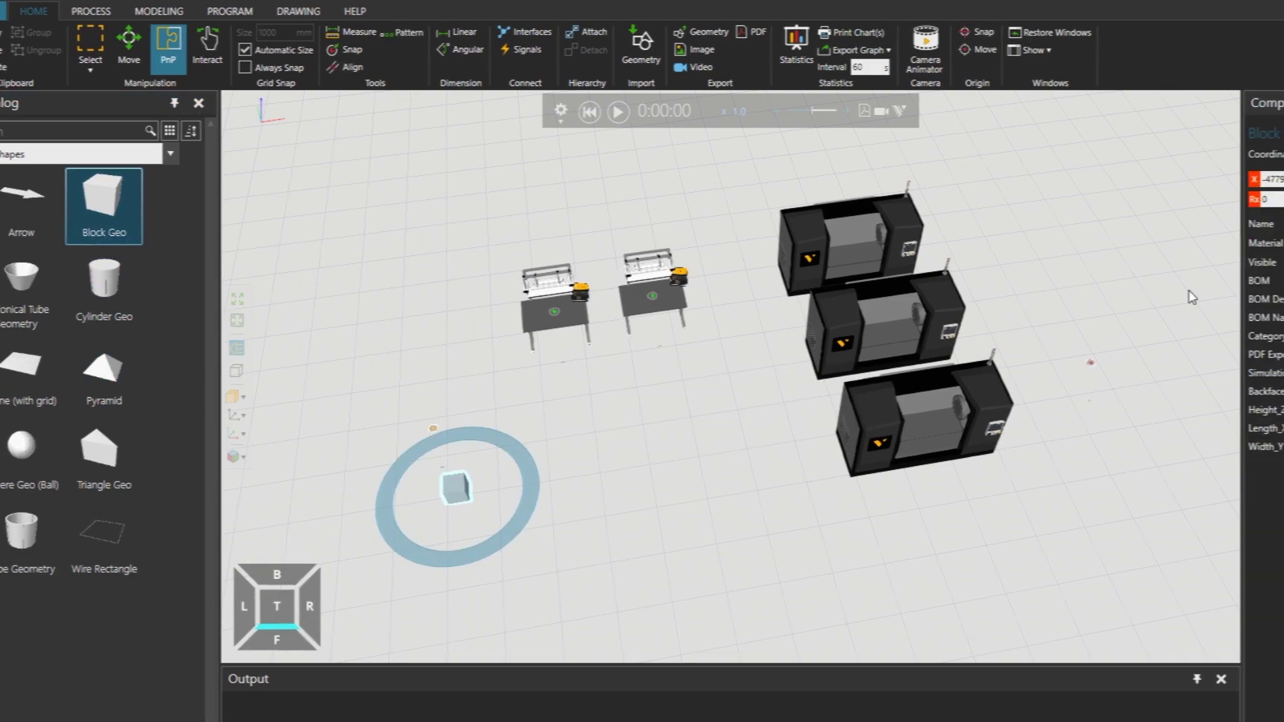
left_click(1279, 242)
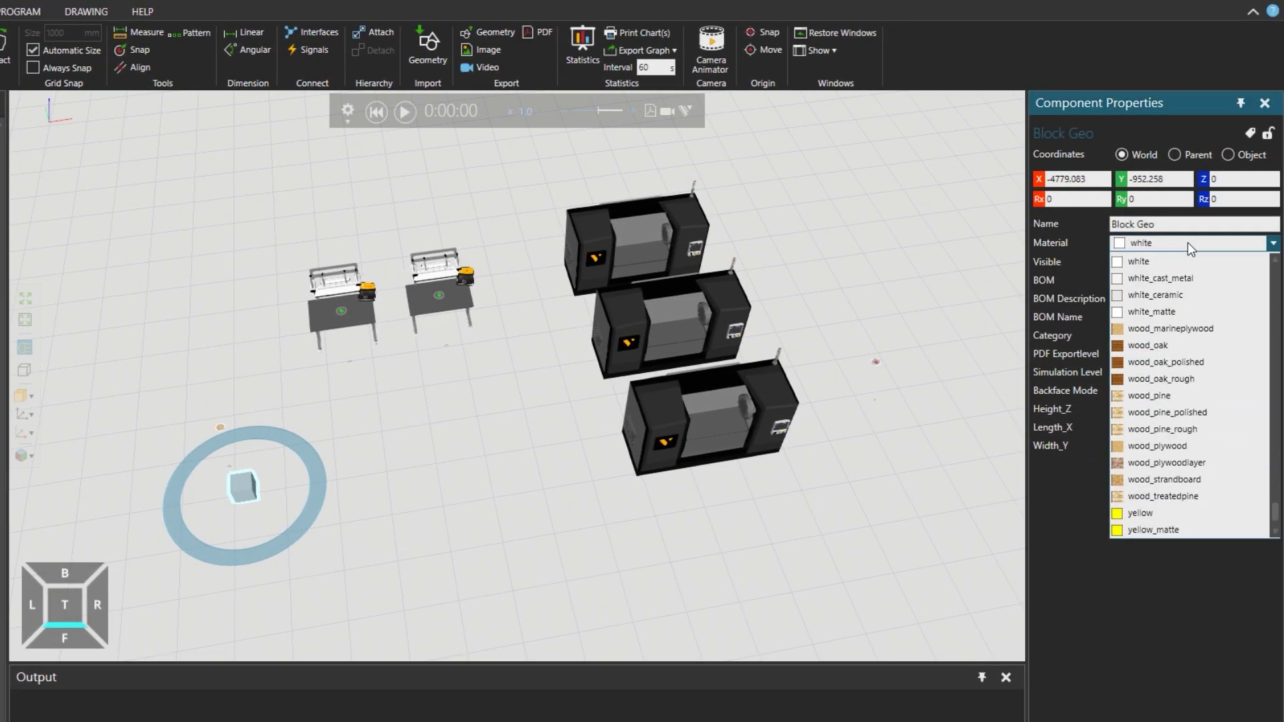
left_click(1158, 268)
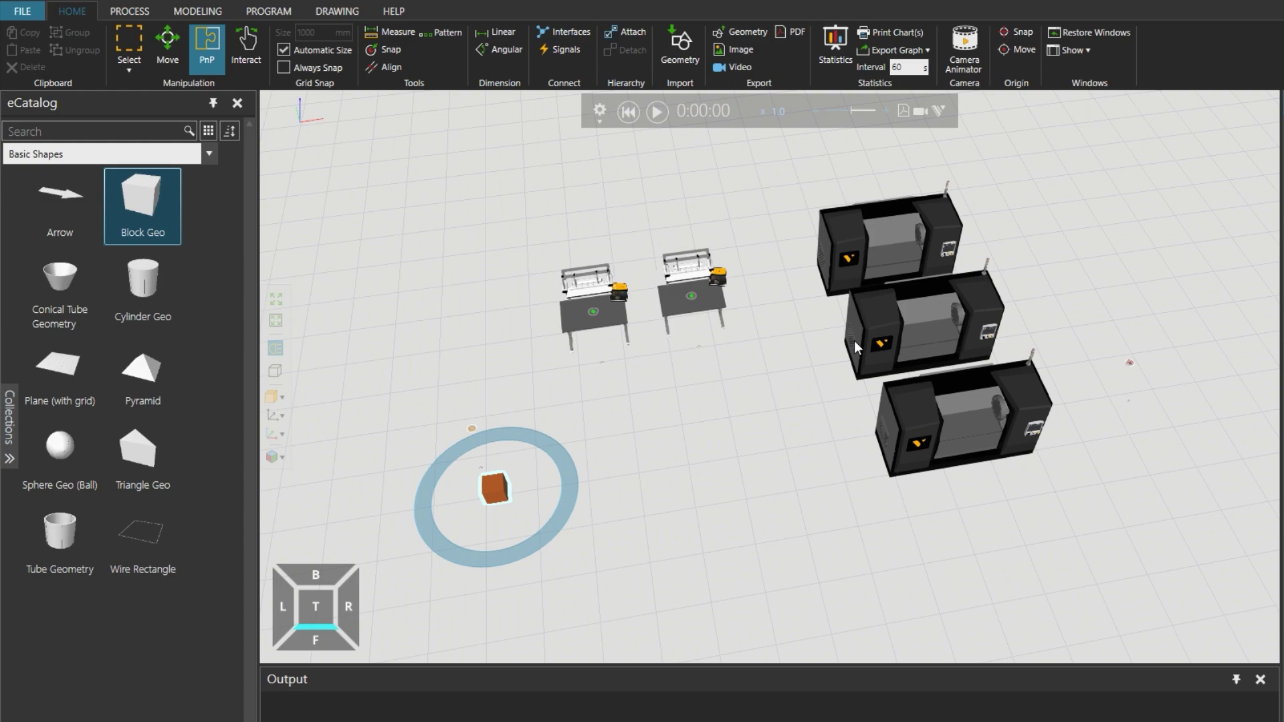
- Assign the orange block in the 3D world as the component of the VC_Can product type in Flow Group #1
left_click(123, 10)
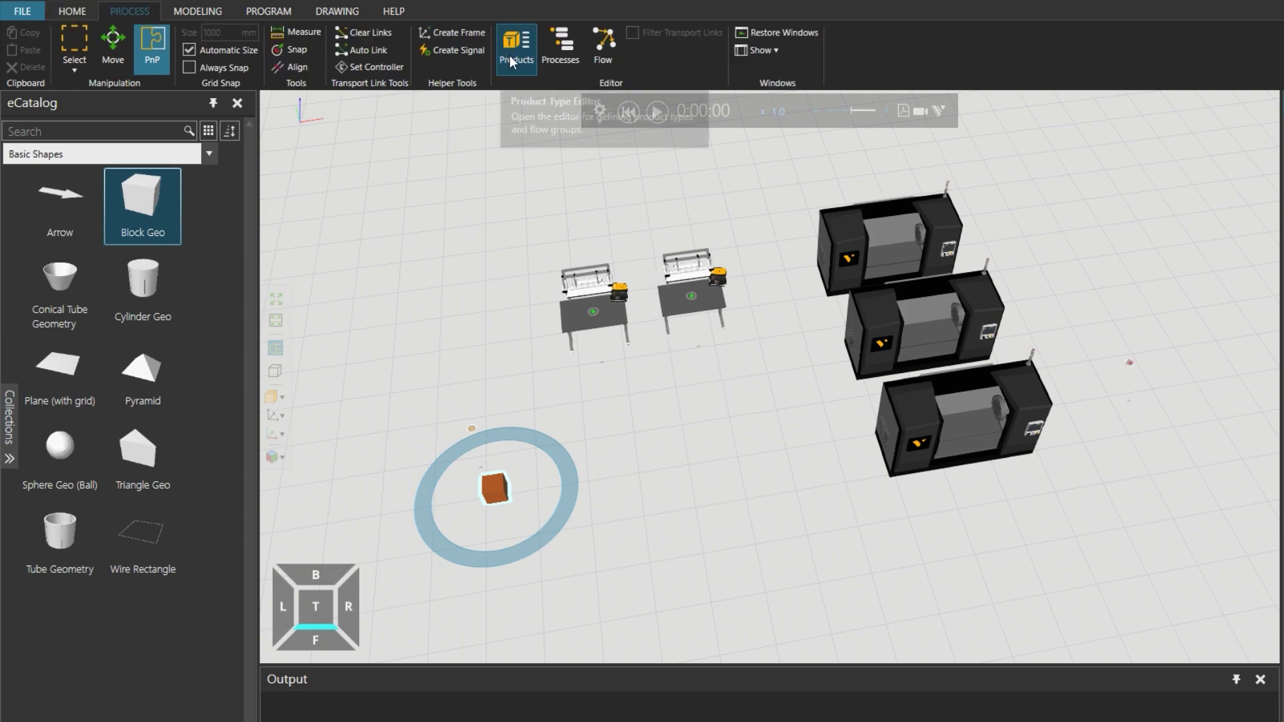
left_click(509, 55)
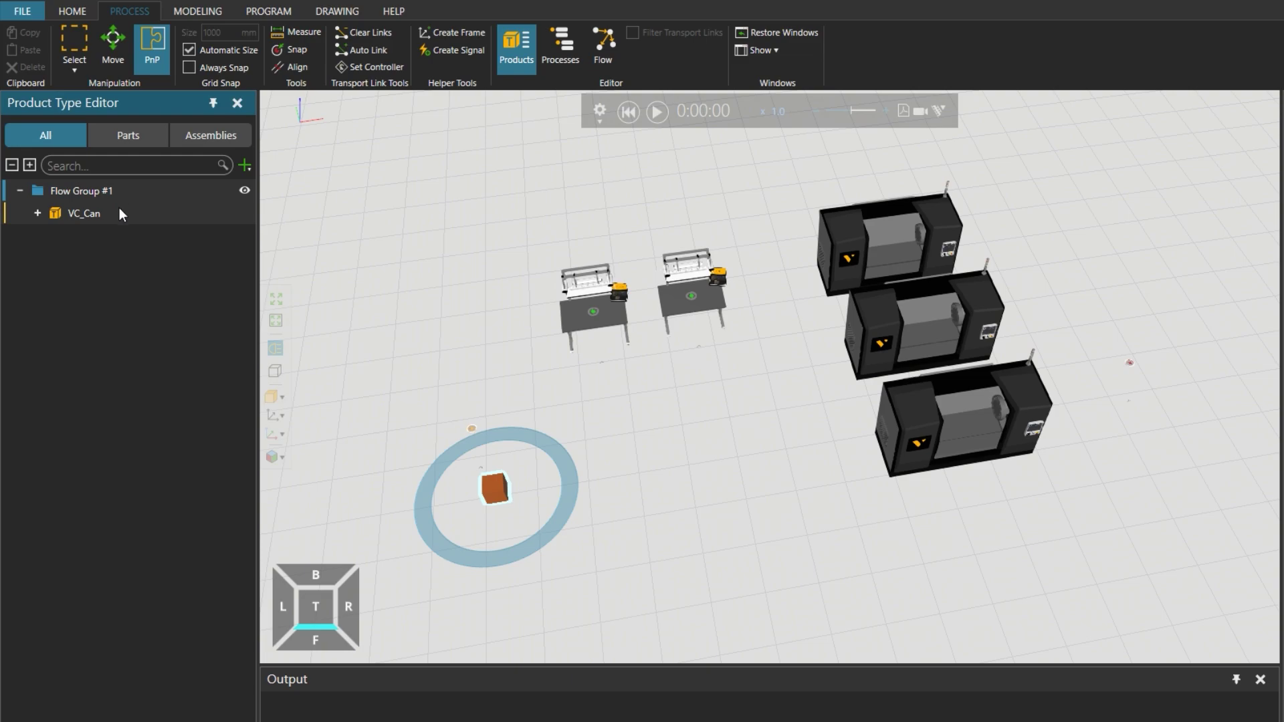
left_click(89, 214)
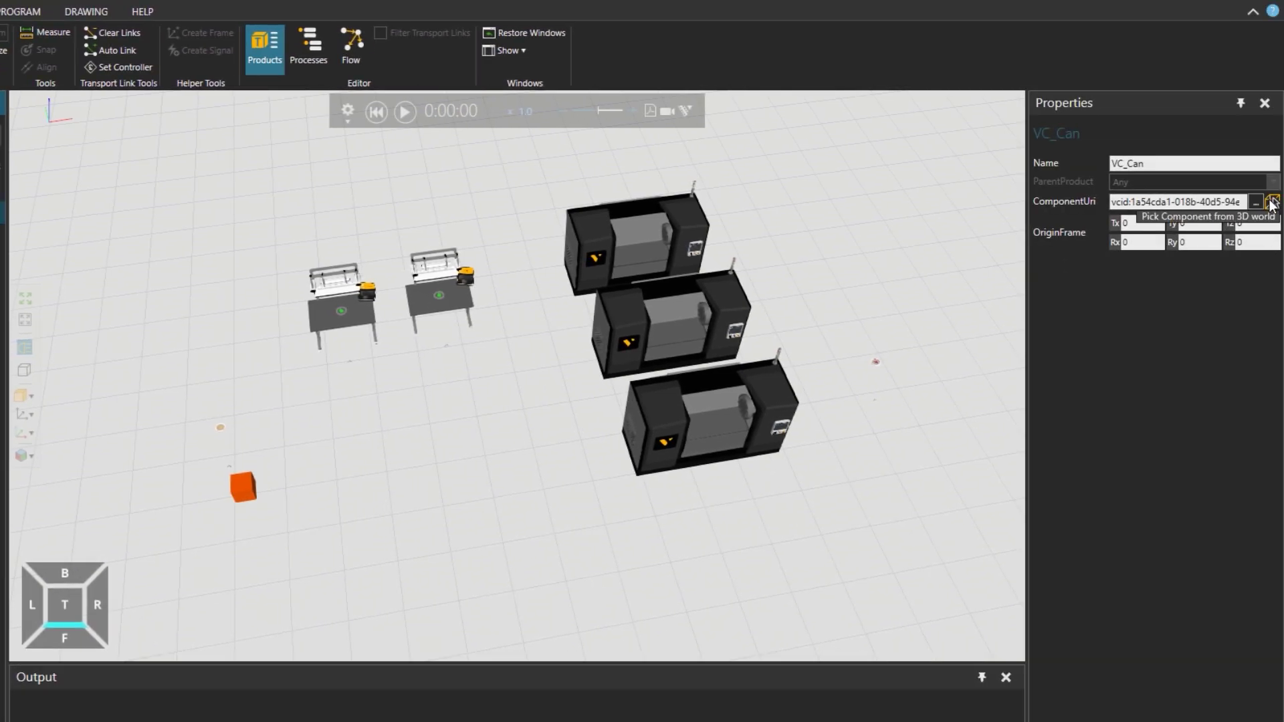
left_click(1271, 202)
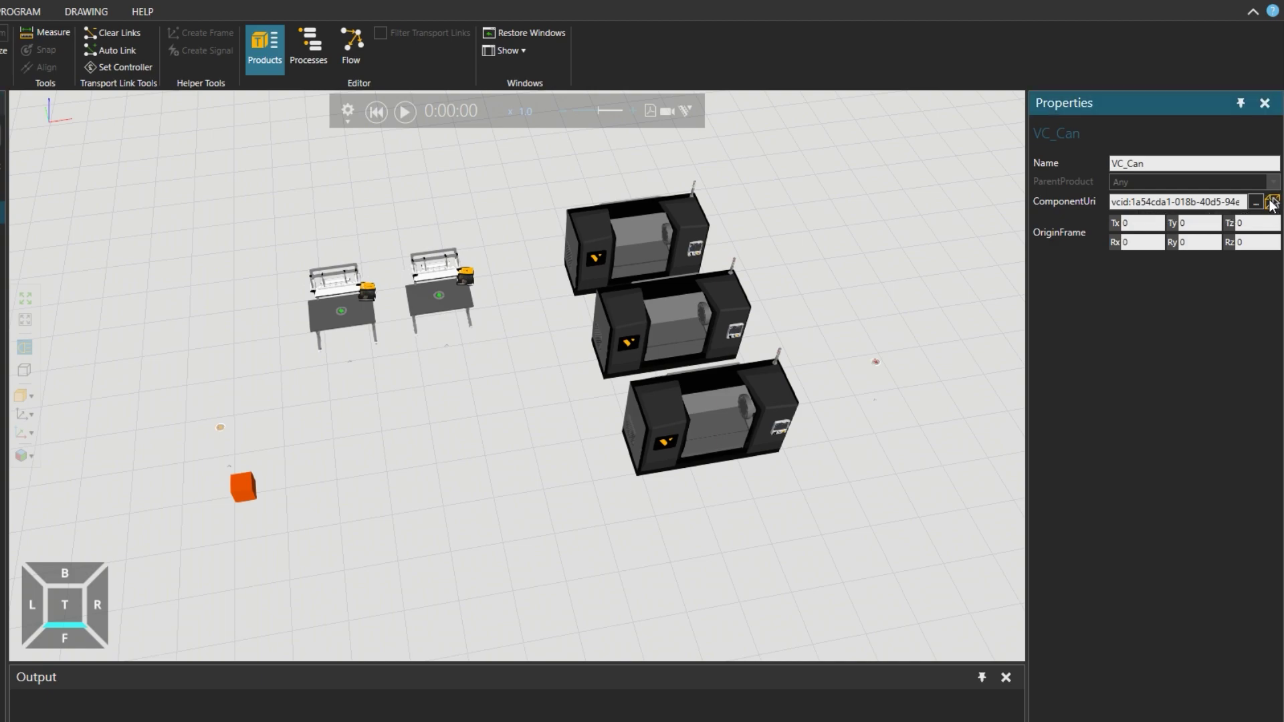
left_click(240, 488)
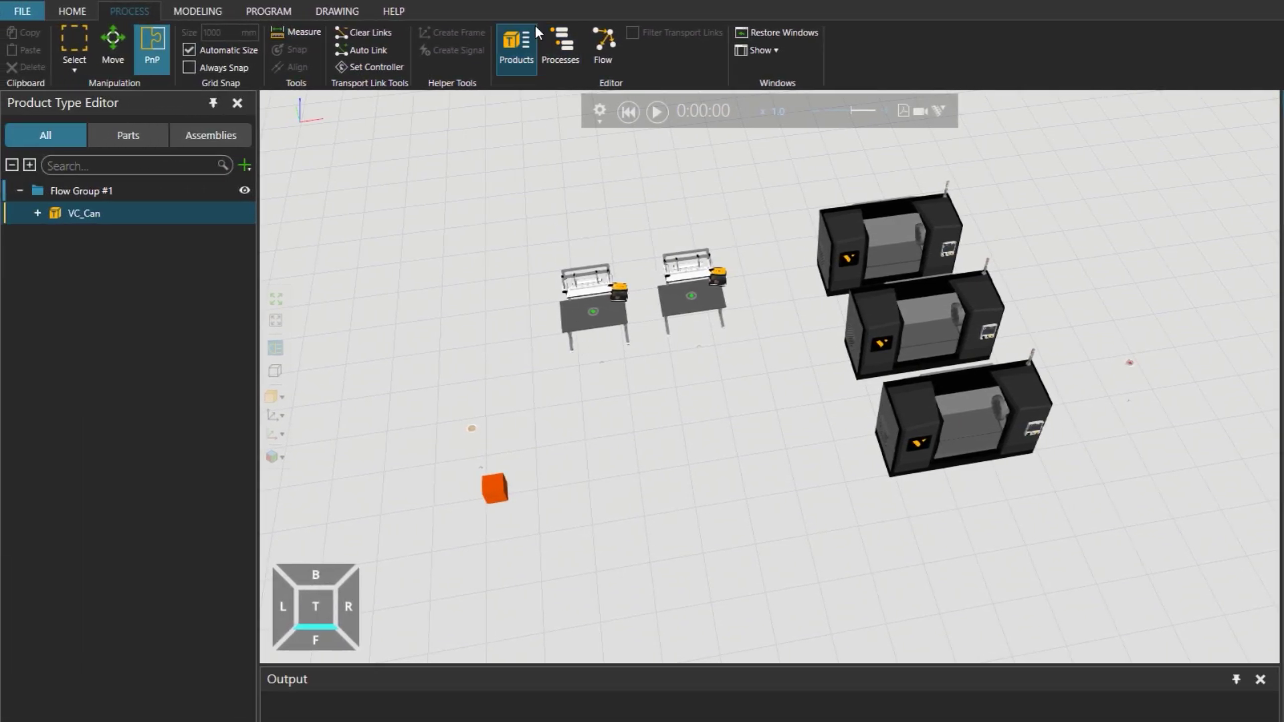
- Start the process flow of Flow Group #1 with the Feeder followed by the ManualProcess of the workstations
left_click(561, 53)
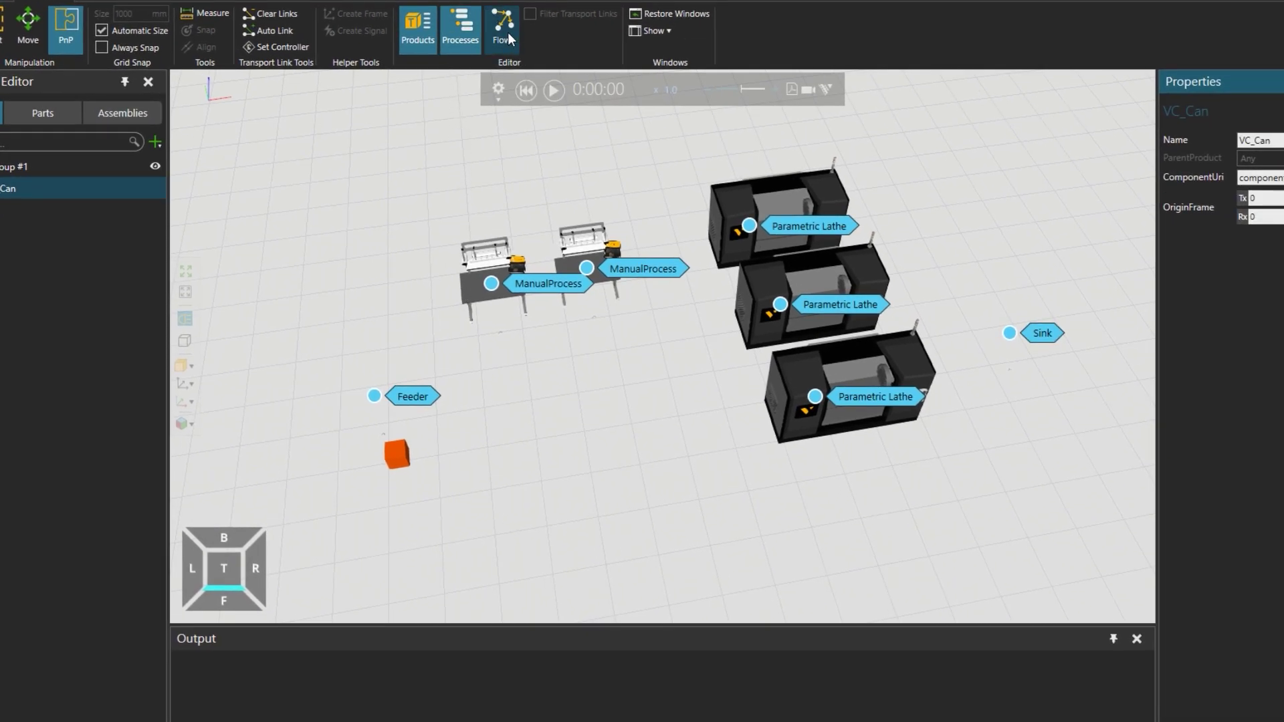
left_click(508, 34)
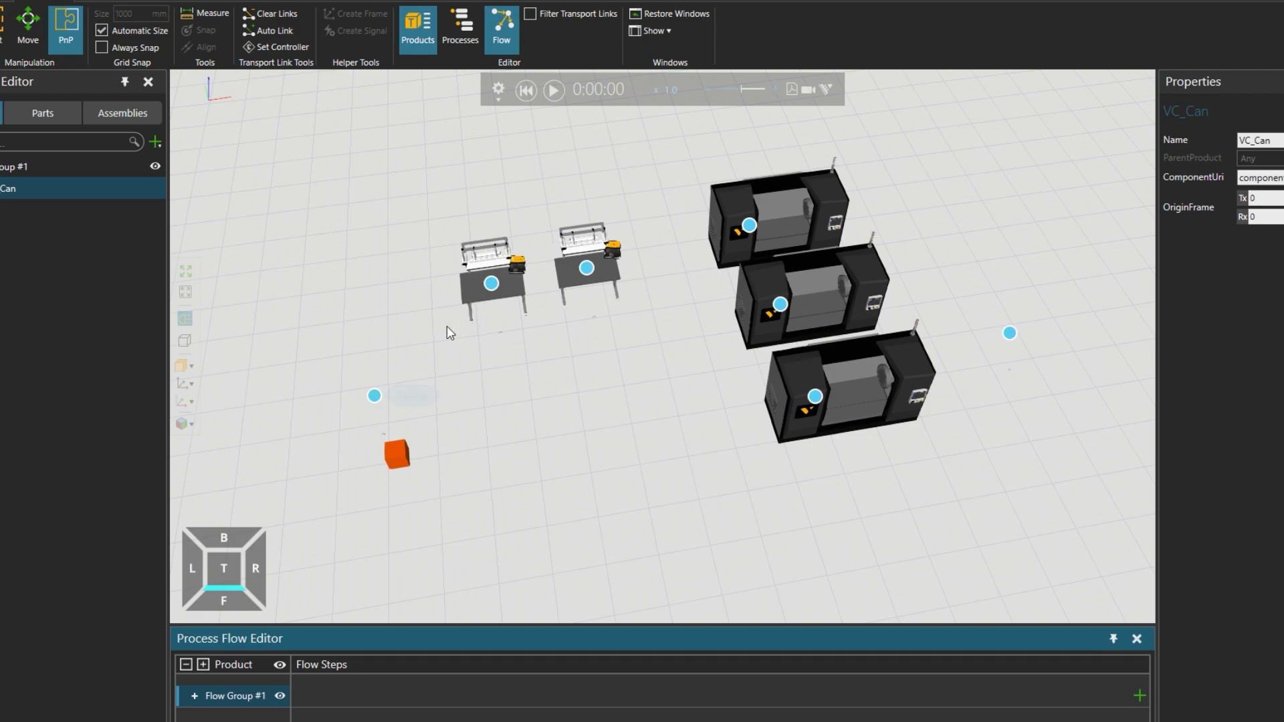
left_click(410, 398)
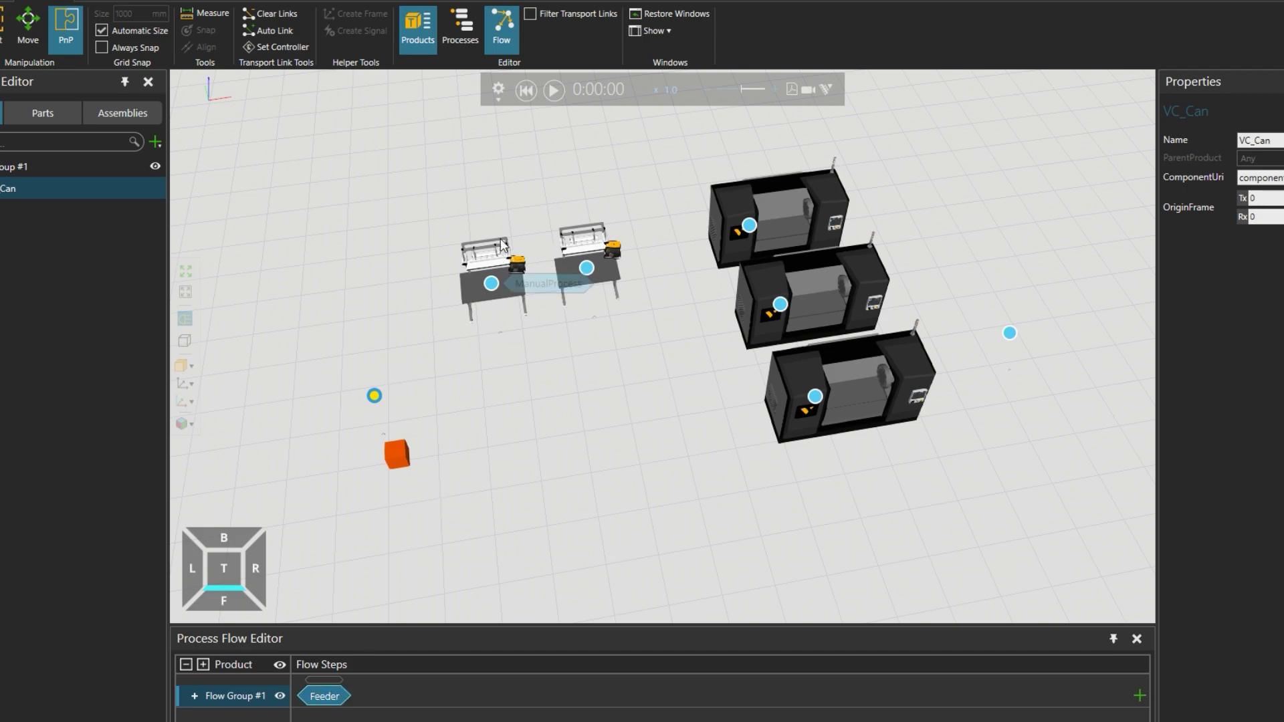
left_click(520, 283)
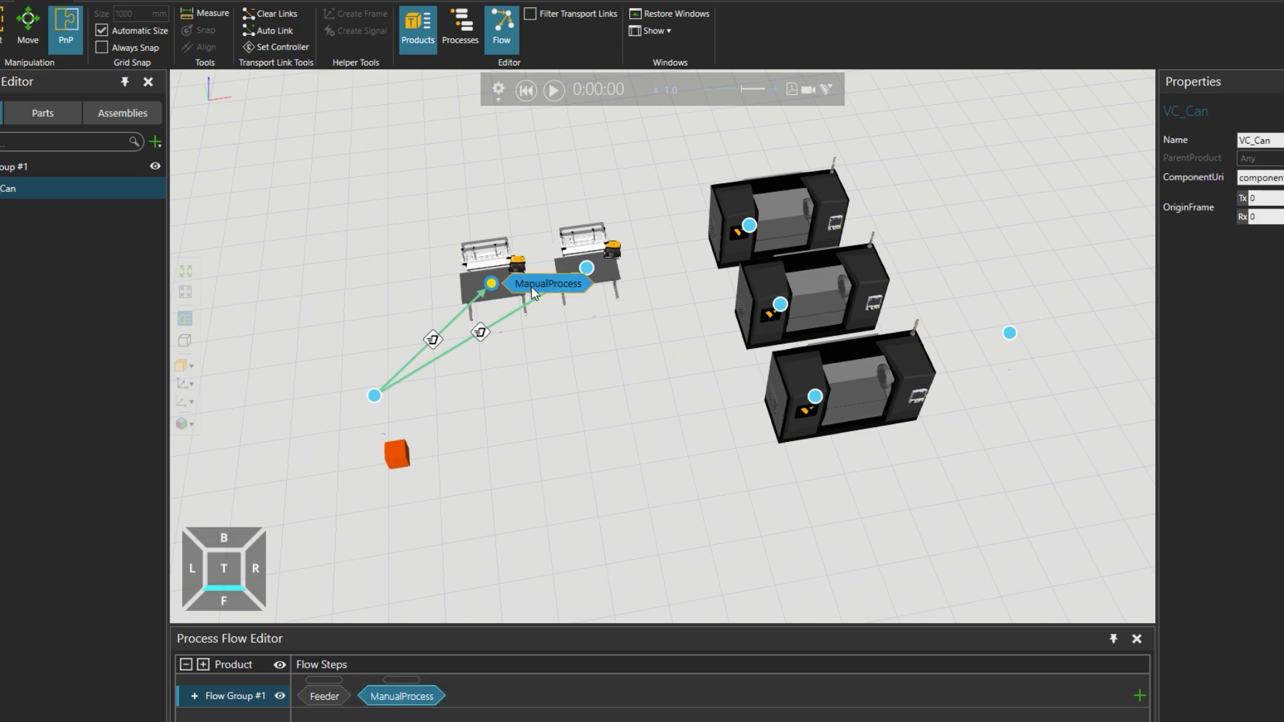
- Extend the process flow after ManualProcess with the Parametric Lathe and Sink steps
mouse_move(780, 304)
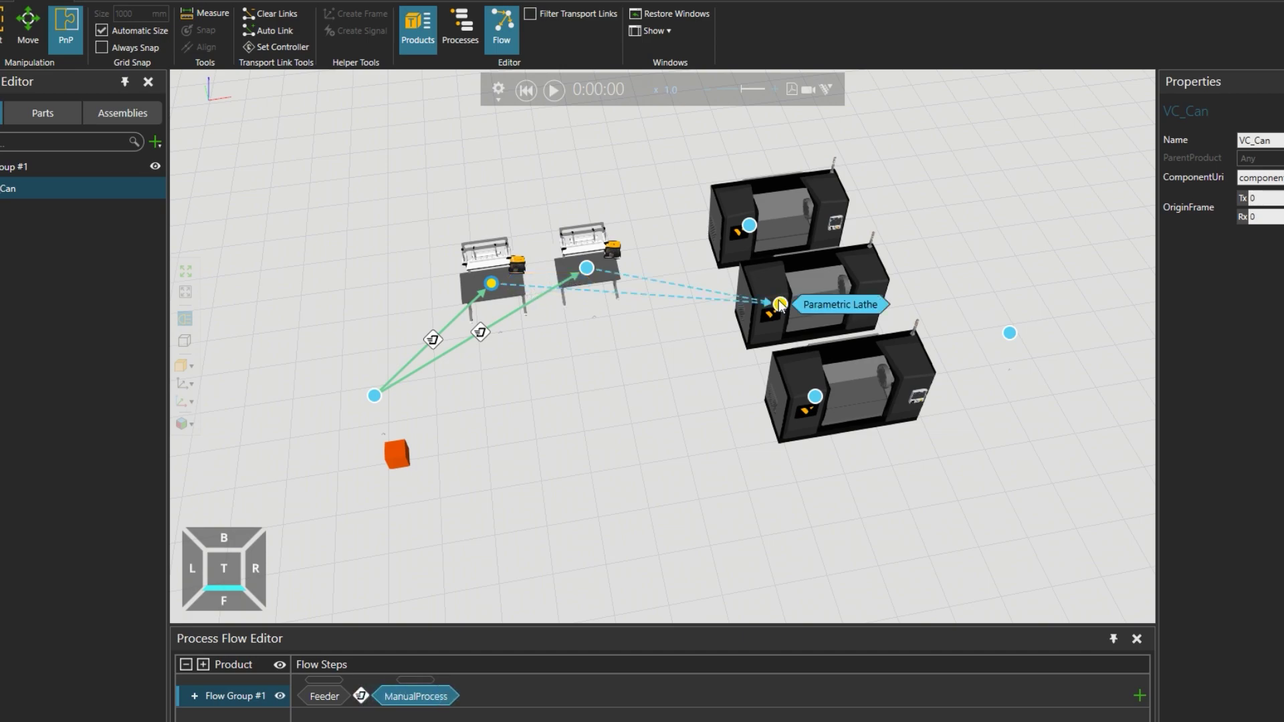
left_click(834, 304)
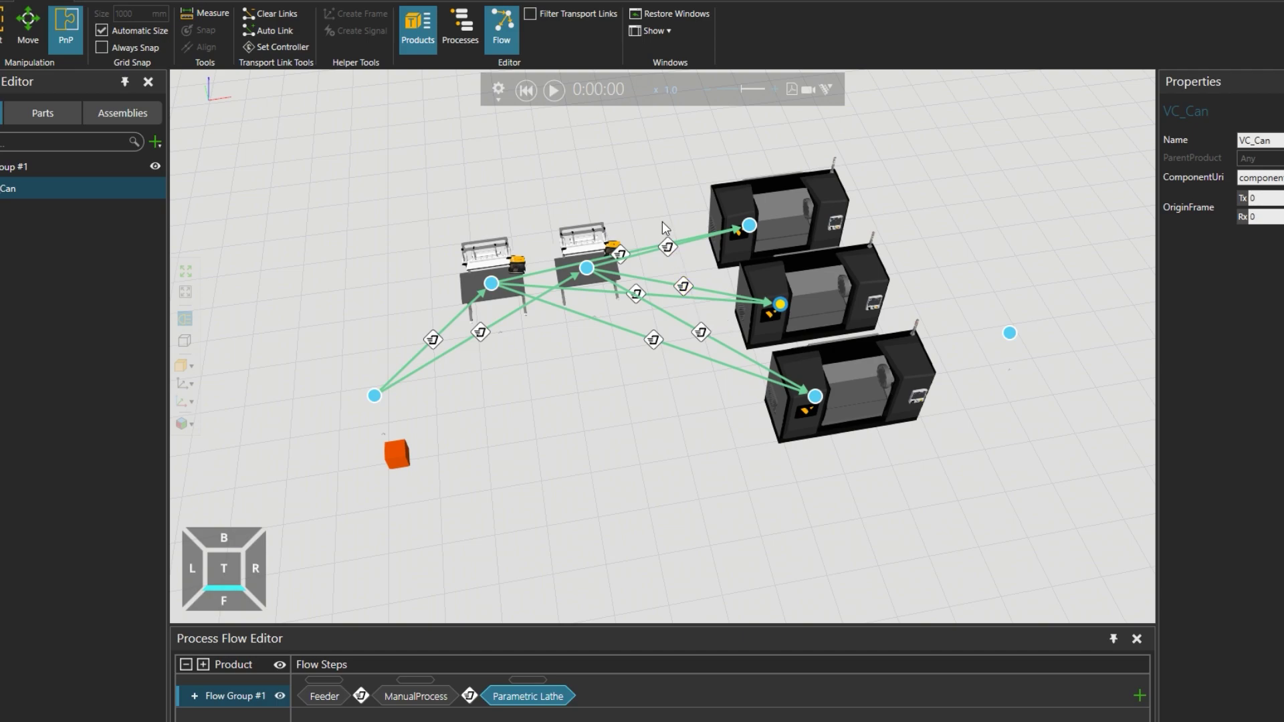
mouse_move(1010, 332)
left_click(1057, 333)
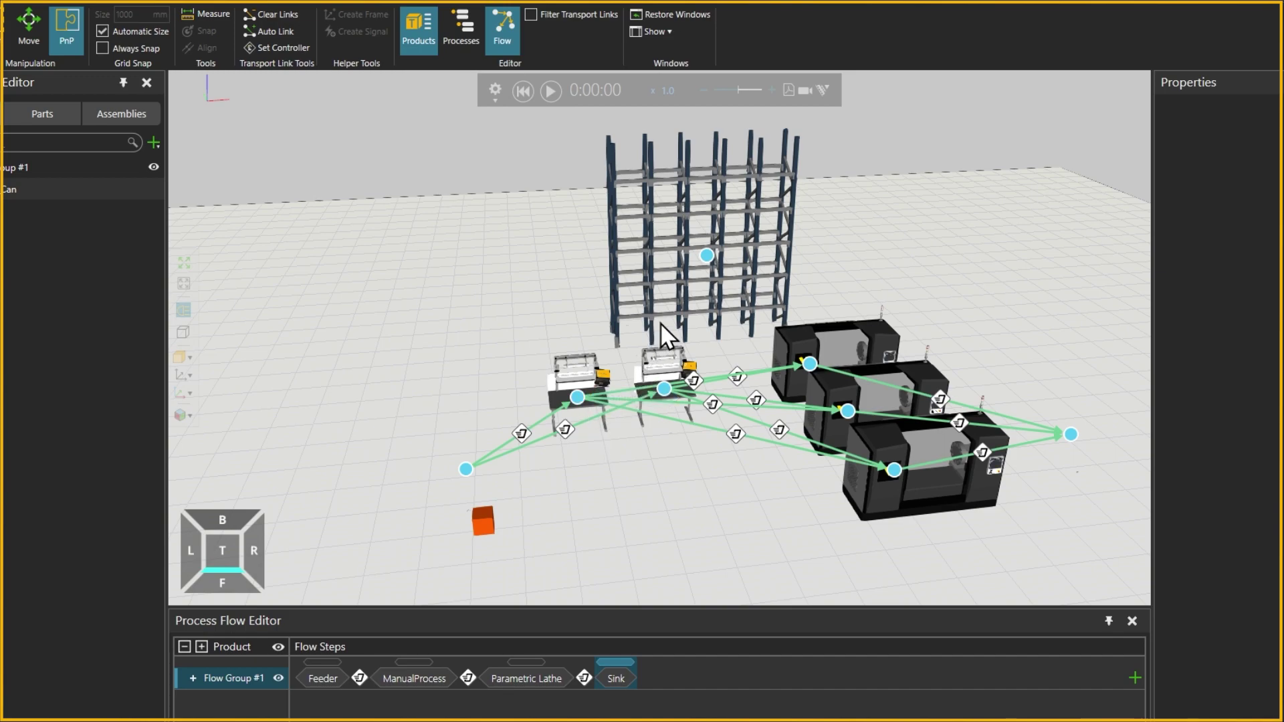
- Insert the storage rack's Buffer into the process flow between ManualProcess and Parametric Lathe
left_click(738, 253)
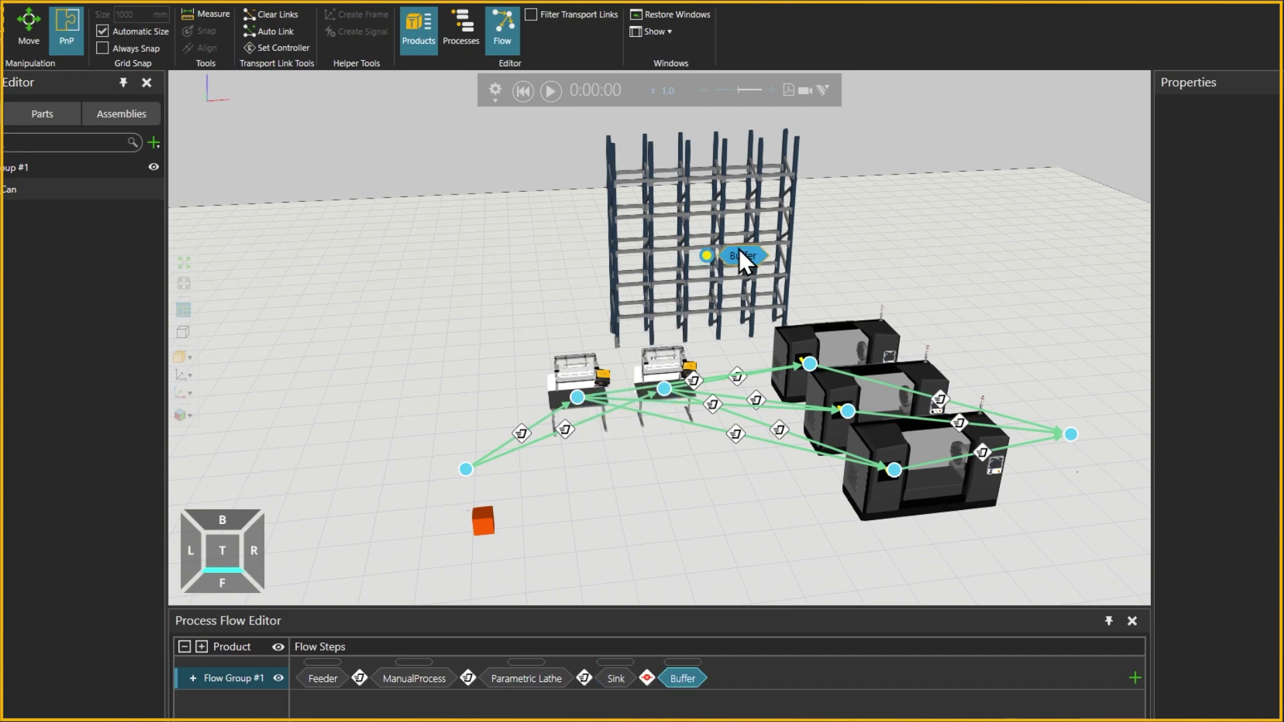
key("ctrl+z")
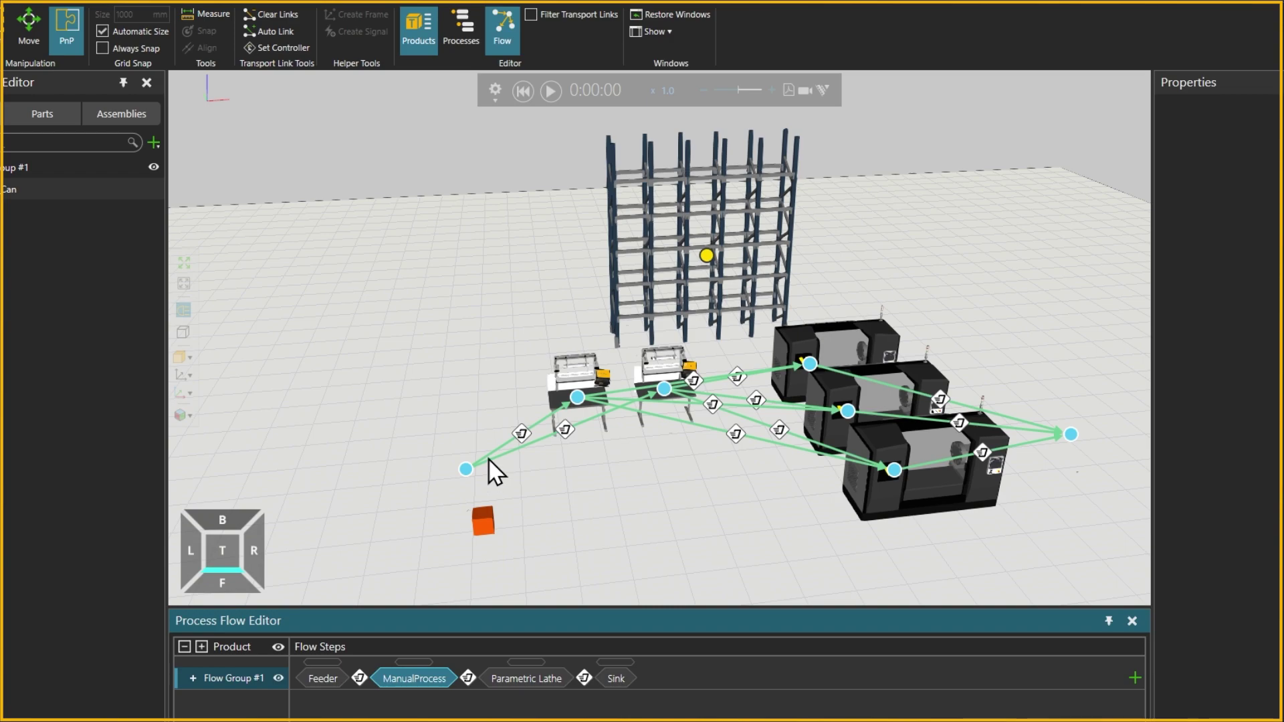
left_click(621, 397)
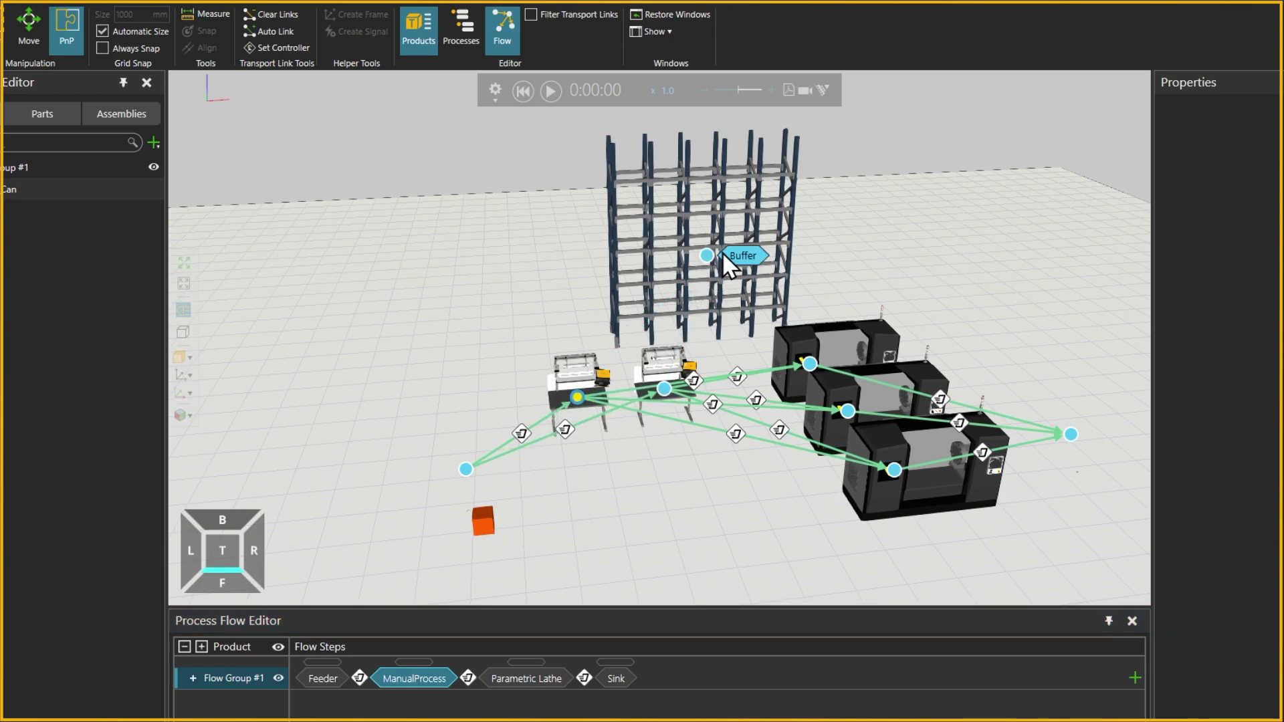
left_click(740, 254)
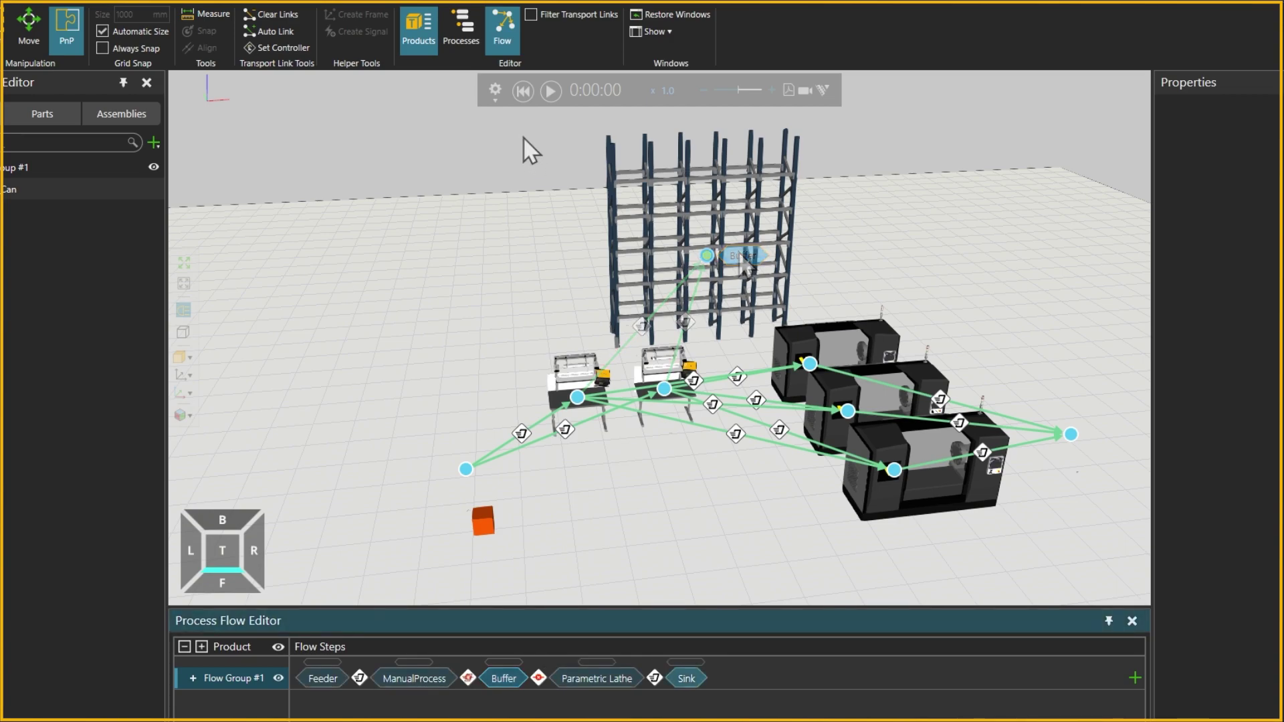
- Inspect the Buffer routine of the storage rack among the layout's processes and close its routine window
left_click(462, 29)
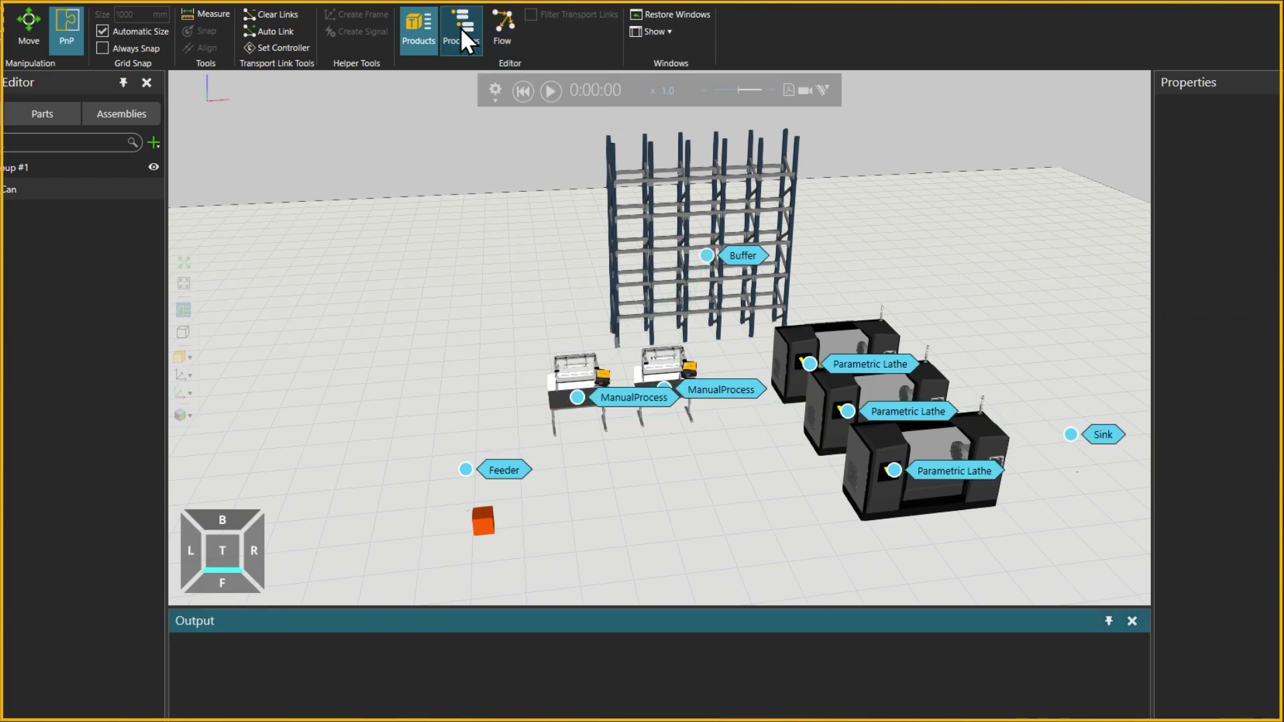
double_click(740, 257)
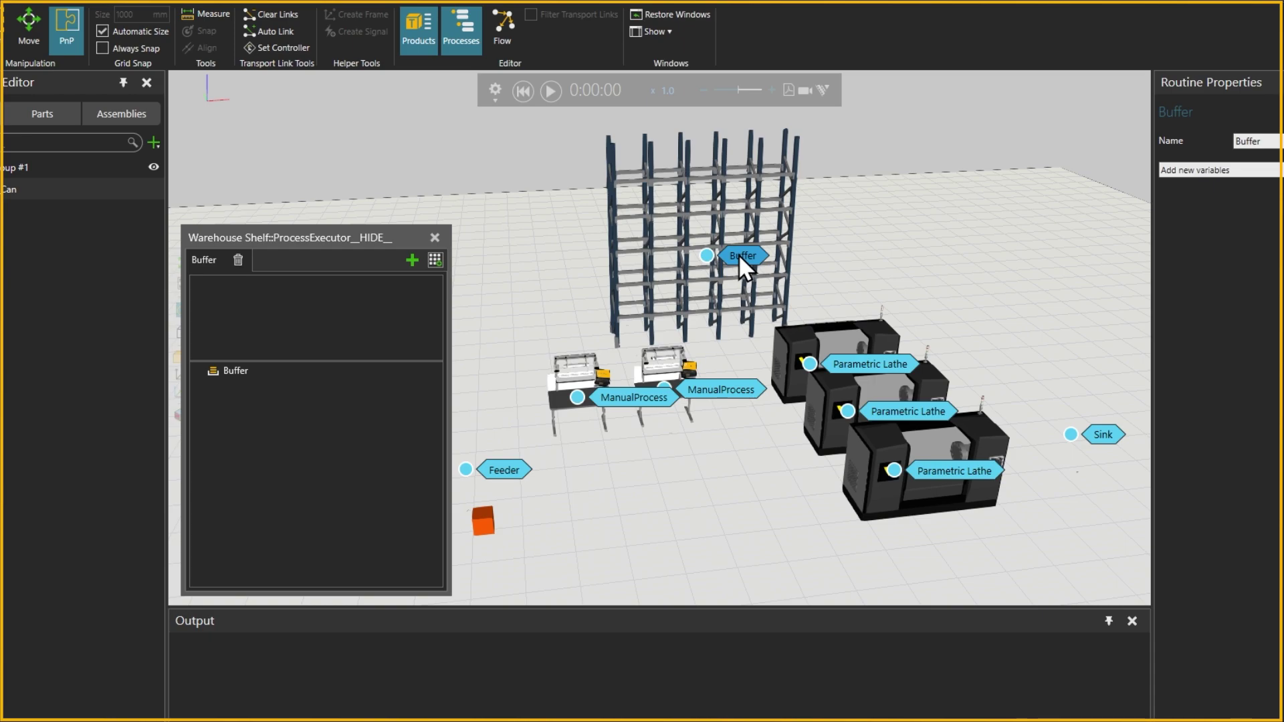
left_click(435, 238)
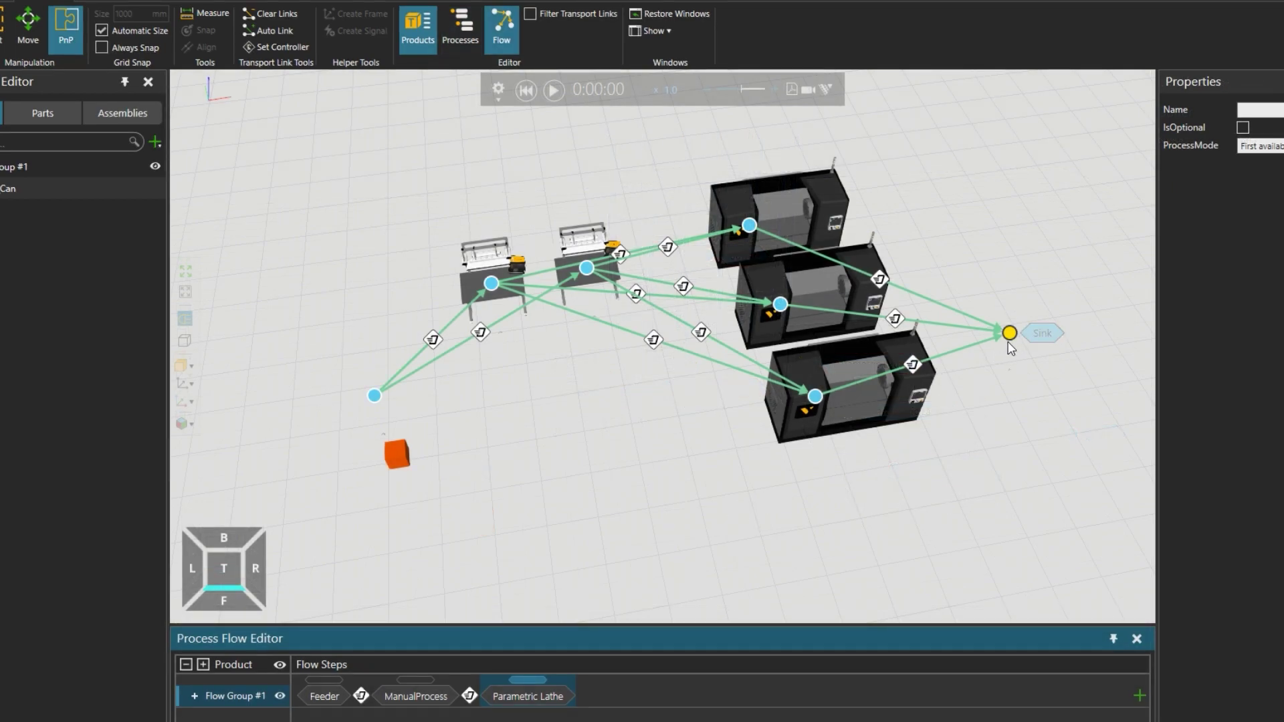
- Add the Sink as the final step of Flow Group #1's process flow, after Parametric Lathe
left_click_drag(1010, 332, 606, 679)
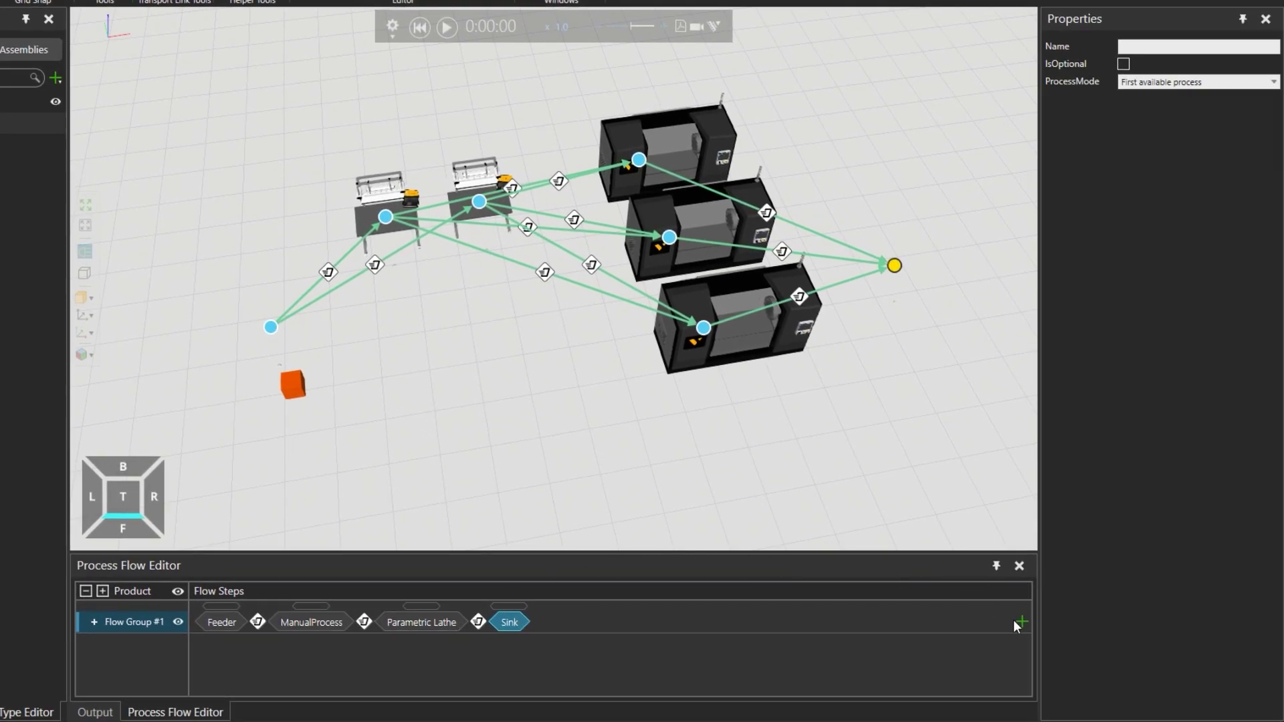
left_click(1021, 624)
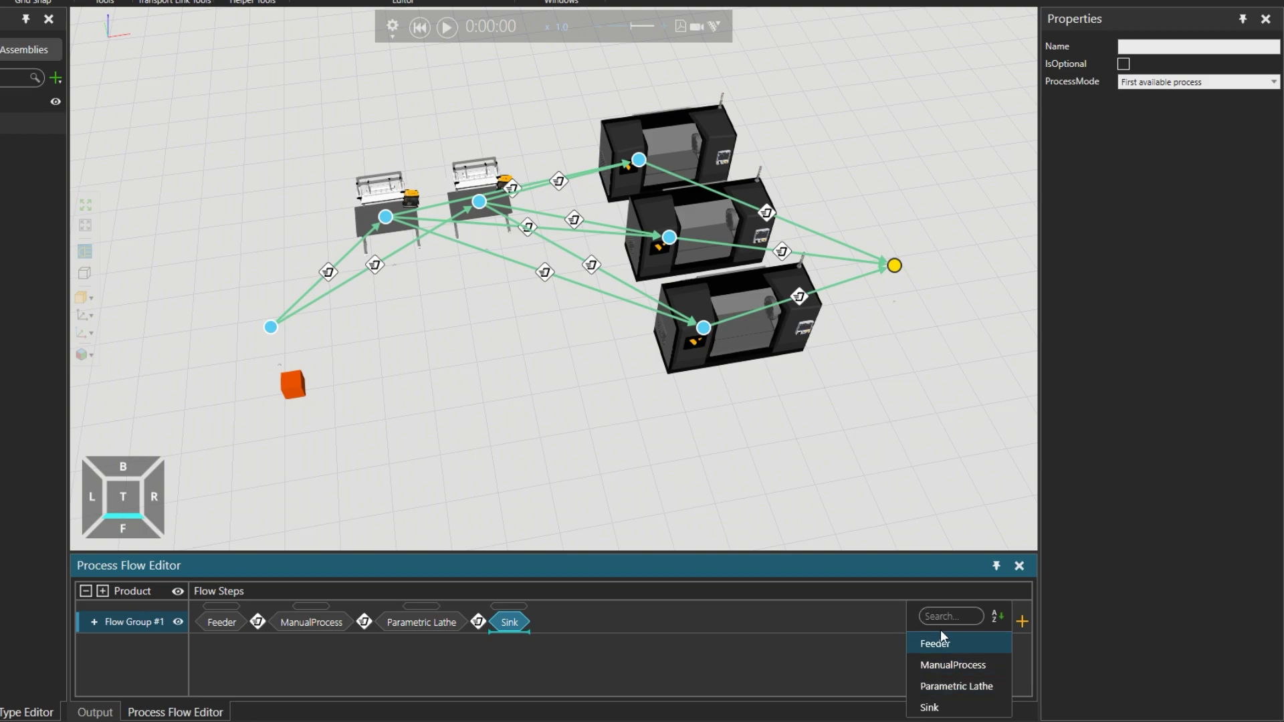
left_click(914, 426)
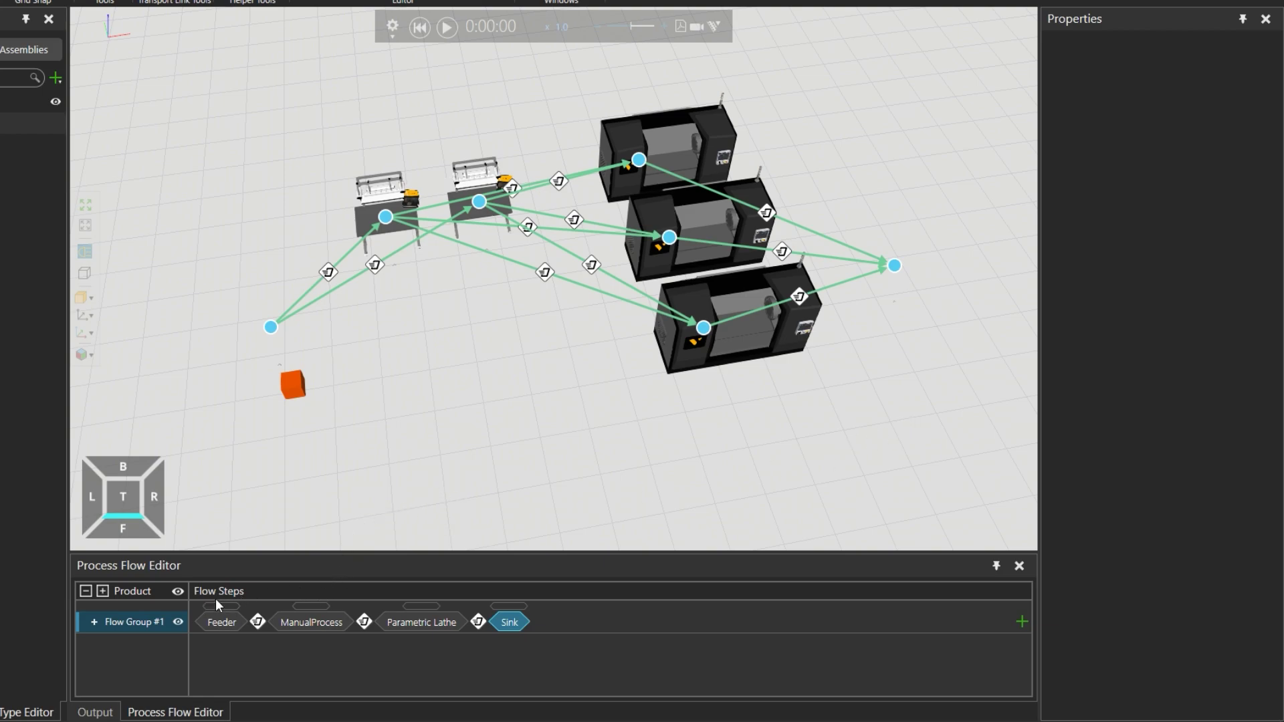
- Examine the ProcessMode options and the available editing commands of the ManualProcess step group, keeping First available process
left_click(318, 611)
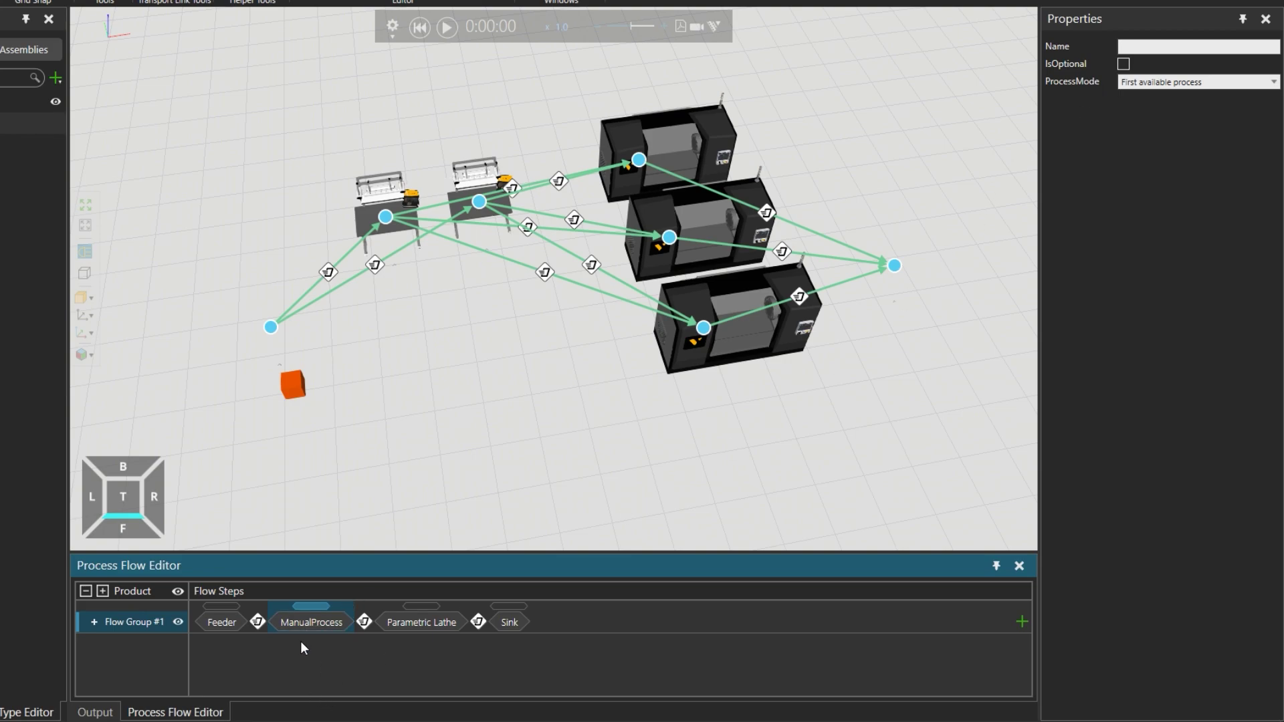
left_click(1153, 83)
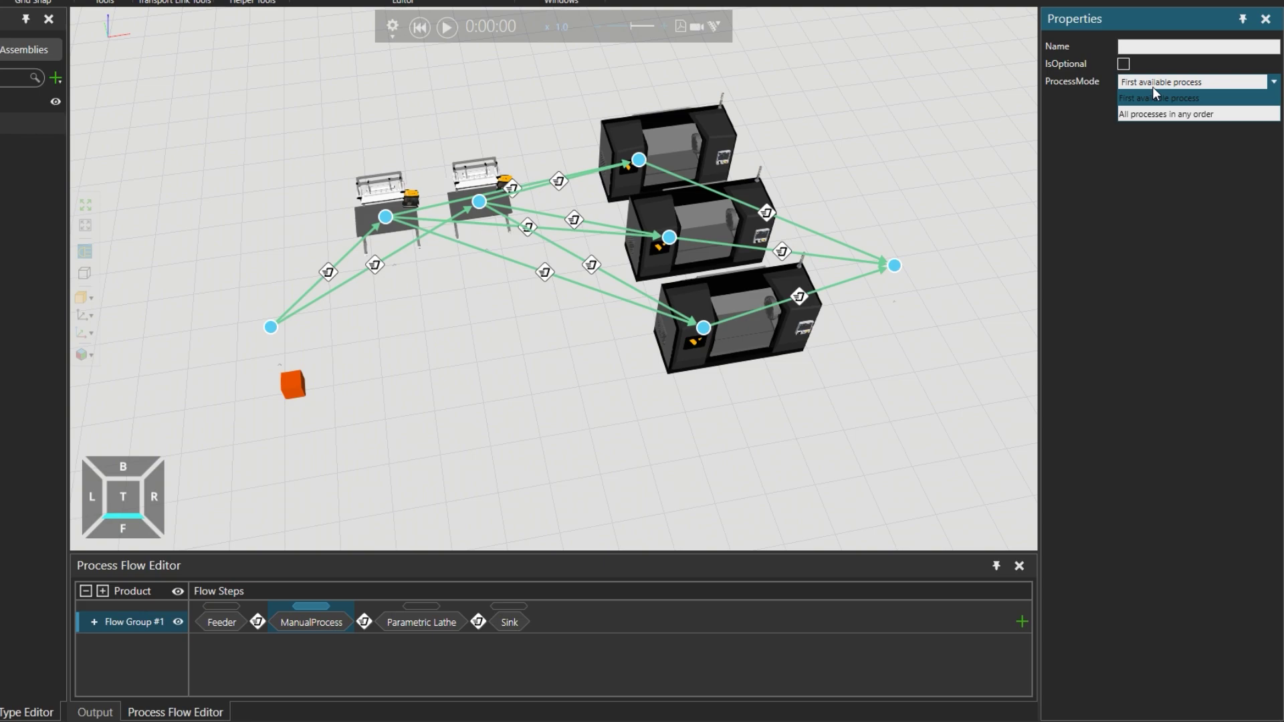
left_click(1153, 91)
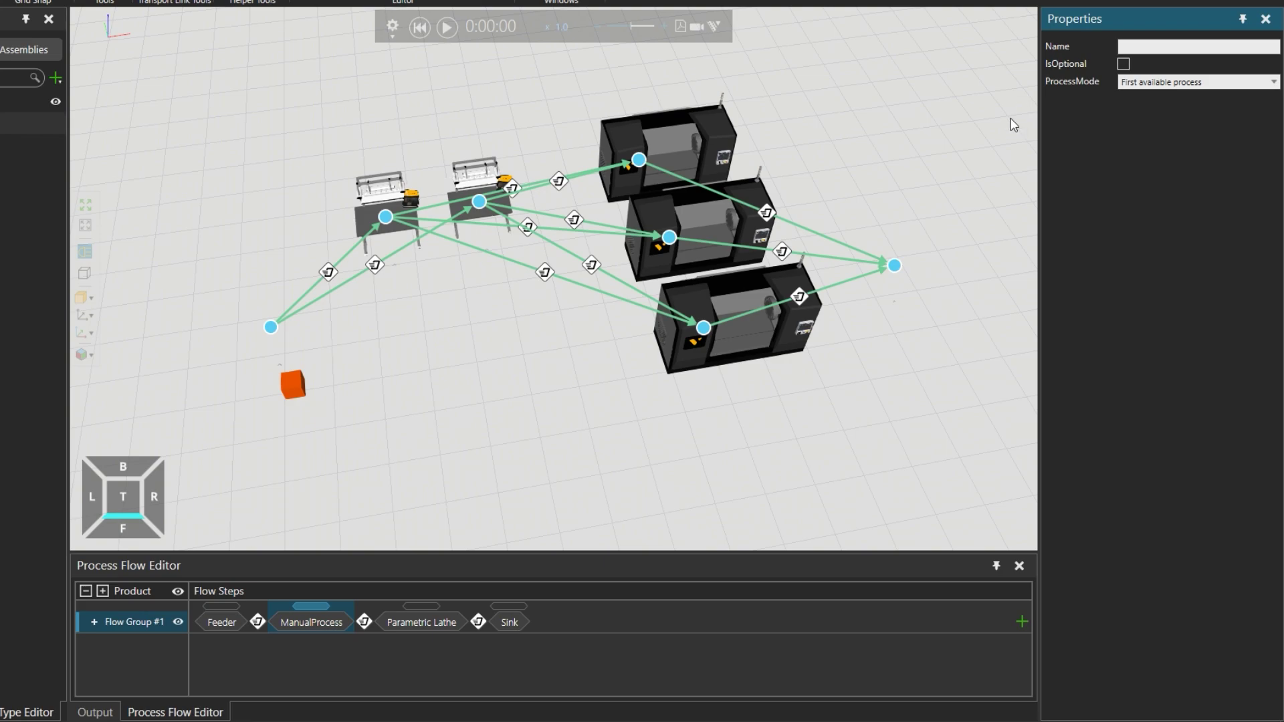
mouse_move(309, 606)
left_mouse_down()
mouse_move(442, 612)
mouse_move(299, 607)
left_mouse_up()
right_click(307, 613)
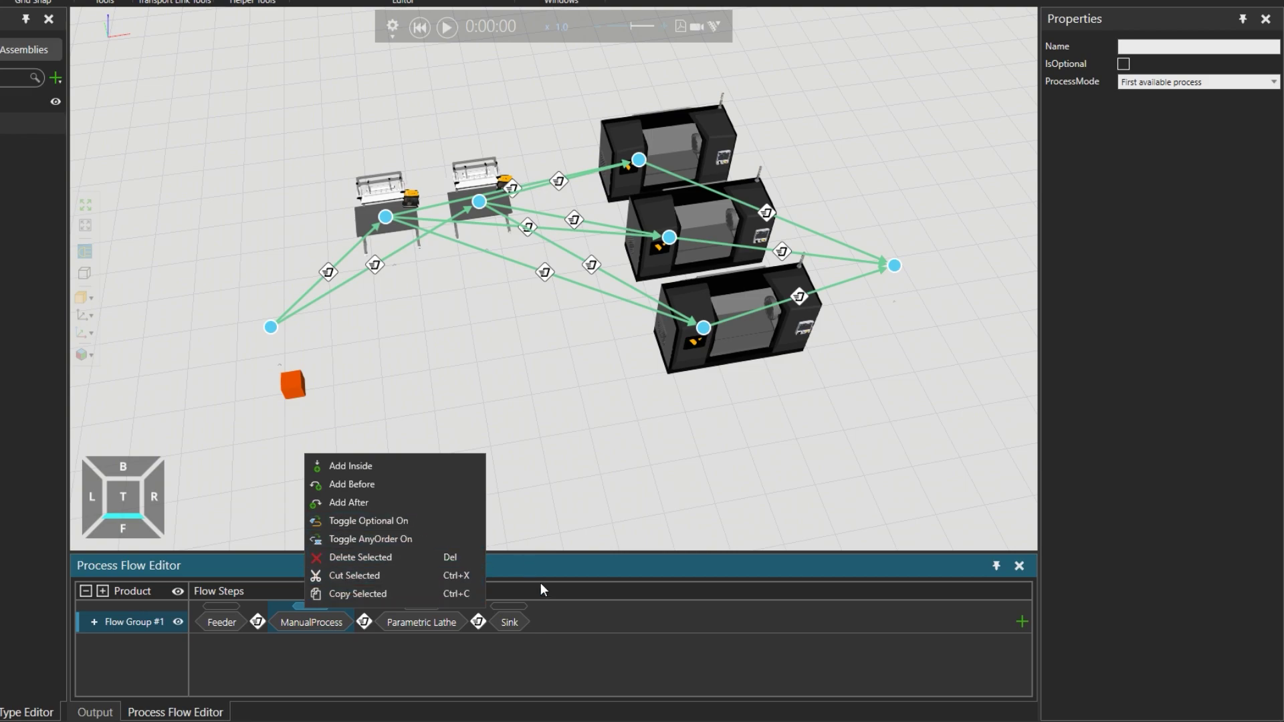
left_click(478, 670)
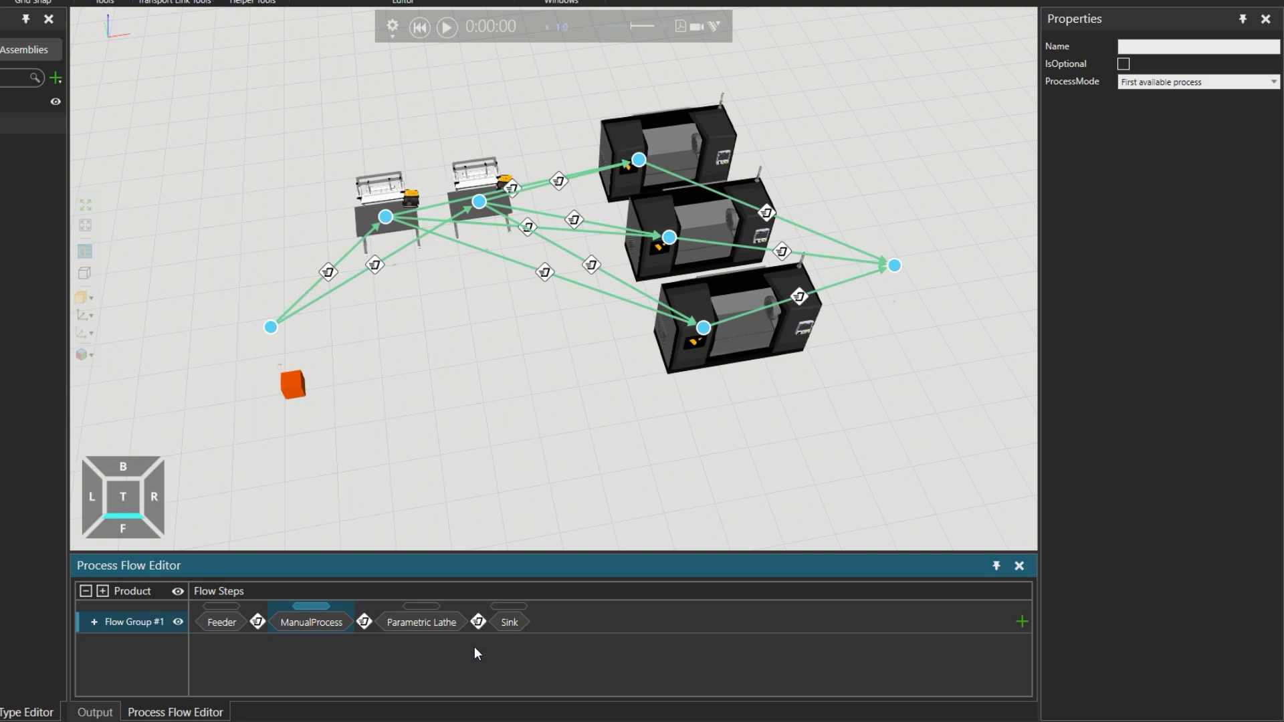
- Try placing ManualProcess in the same flow step as Parametric Lathe, and move it back to its own step after Feeder
left_click(302, 622)
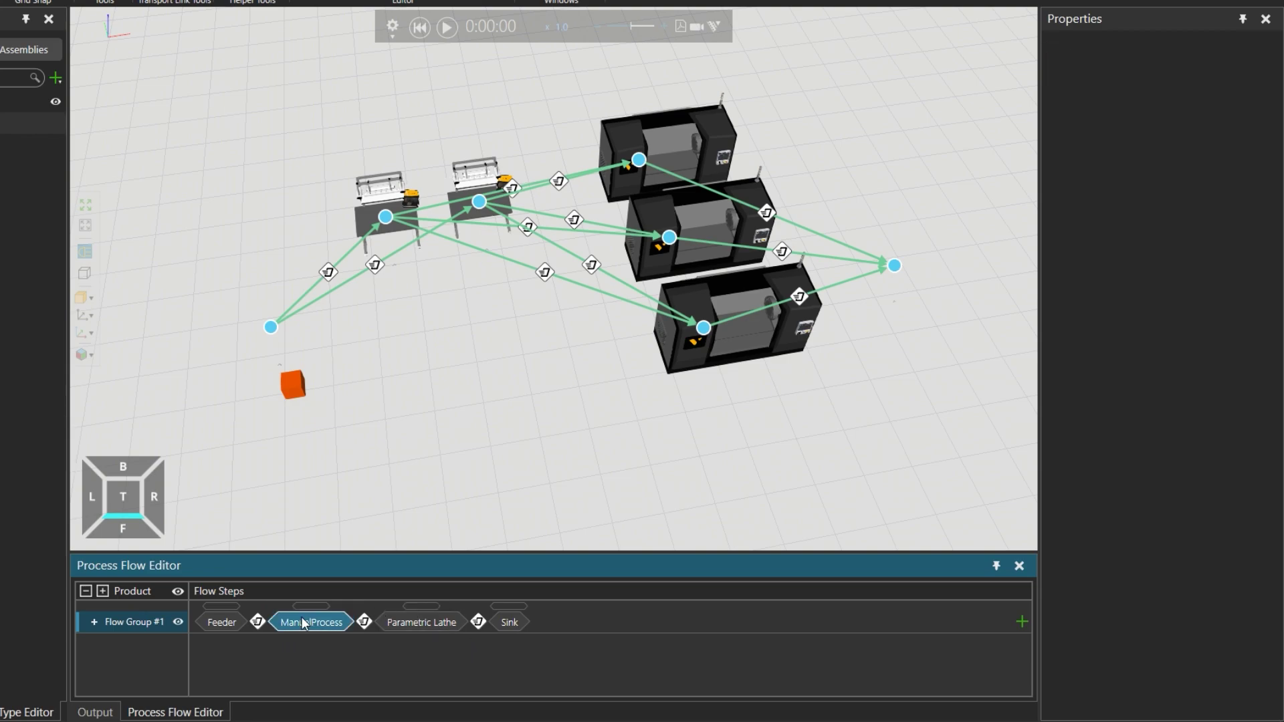
left_click_drag(303, 625, 401, 629)
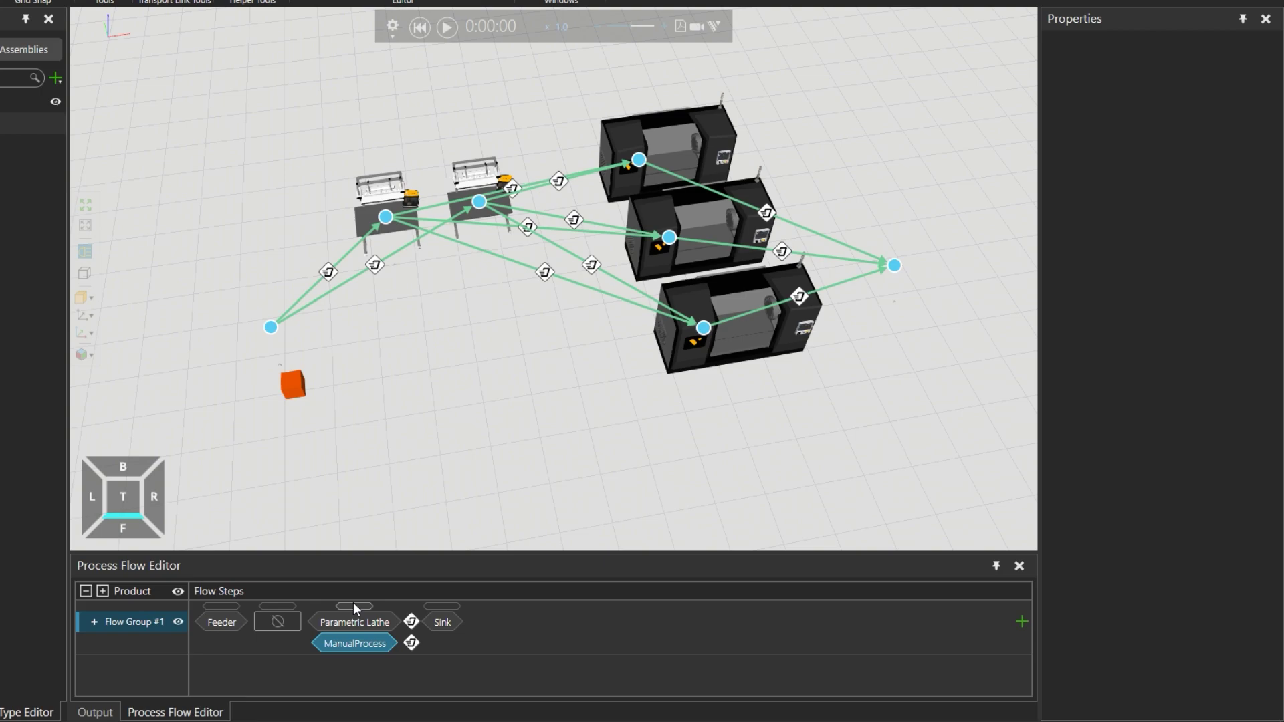
left_click_drag(352, 642, 285, 625)
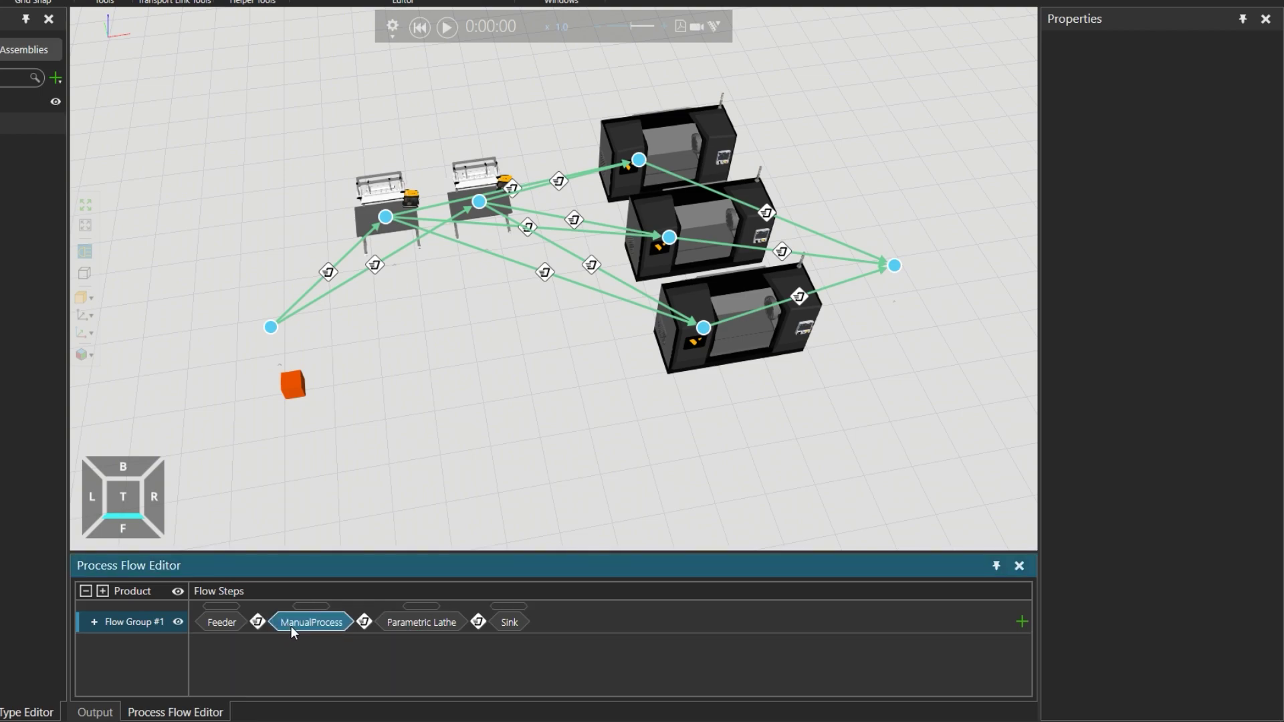
- Try grouping Parametric Lathe into the ManualProcess flow step, and return it to its own step before Sink
left_click_drag(422, 620, 308, 632)
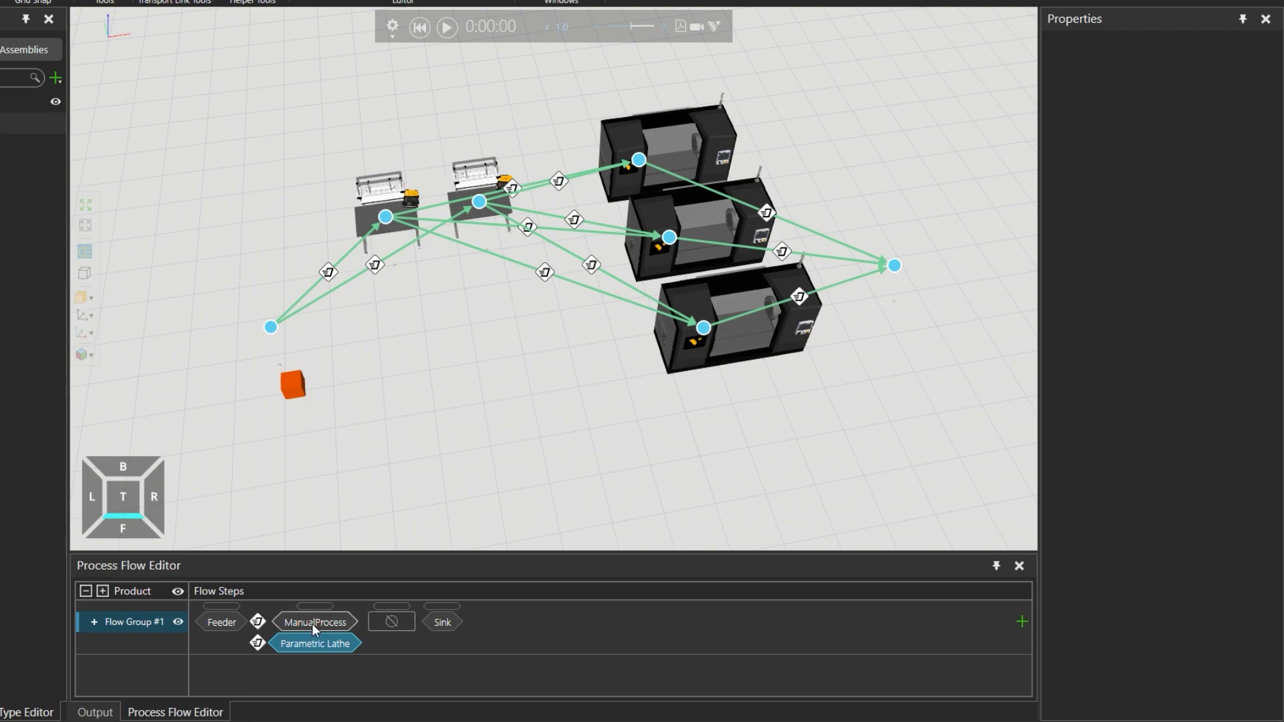
left_click_drag(315, 644, 391, 623)
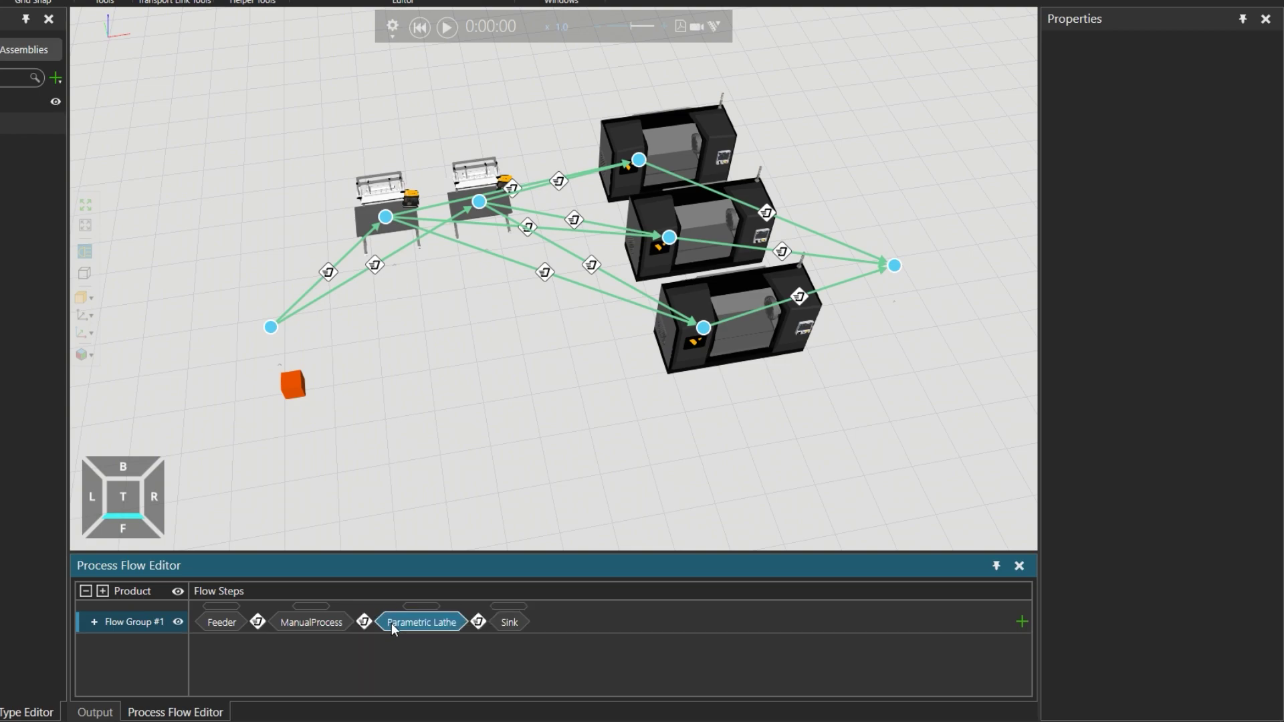
left_click(425, 605)
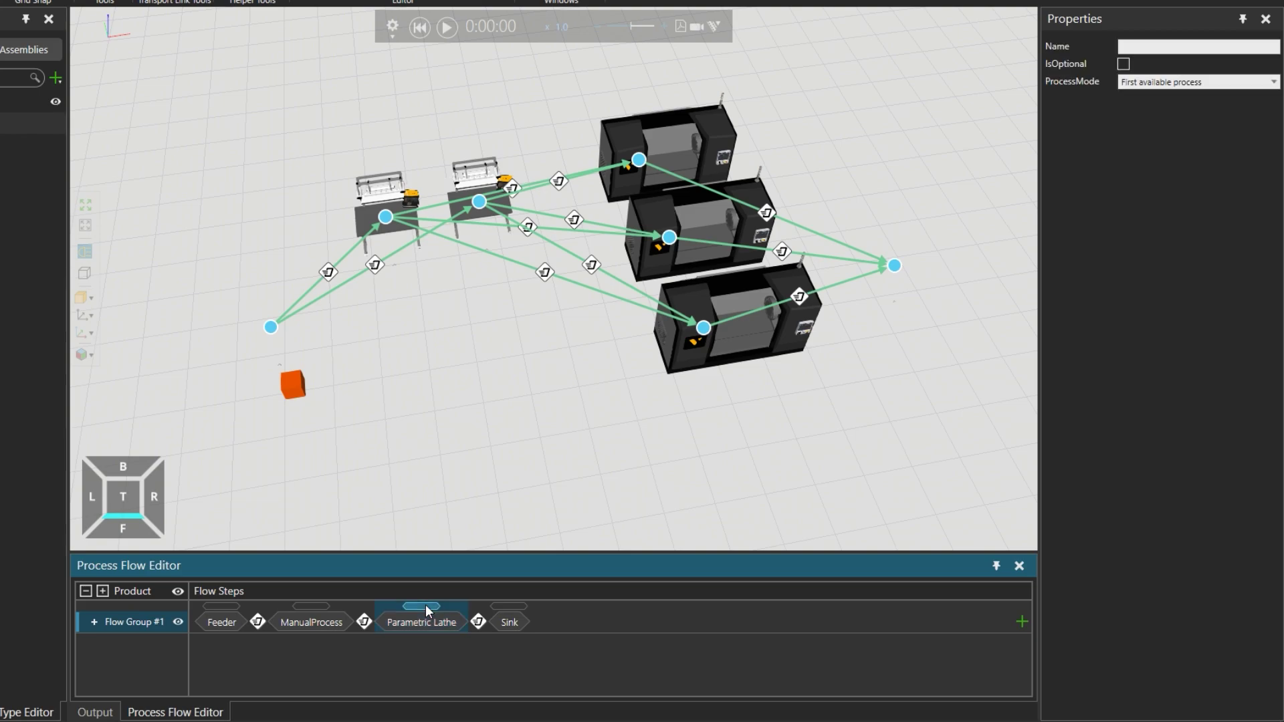
mouse_move(424, 605)
left_mouse_down()
mouse_move(546, 608)
mouse_move(391, 609)
left_mouse_up()
left_click(409, 620)
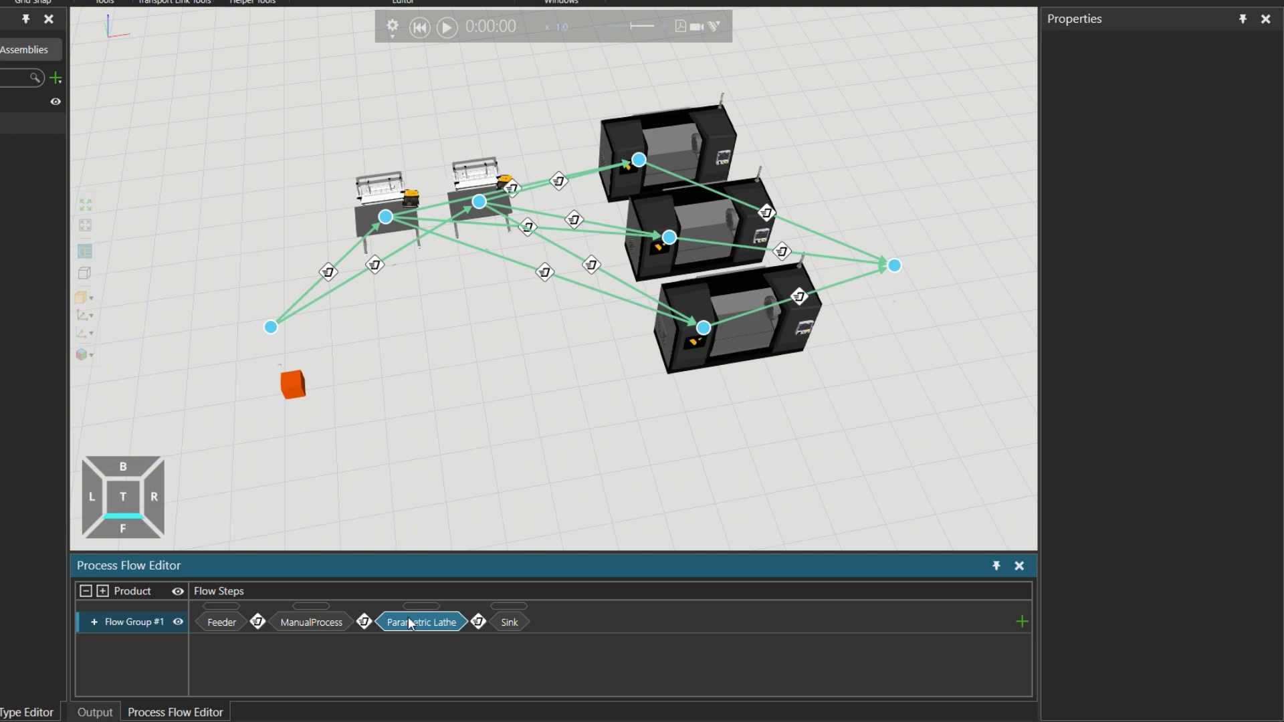
left_click_drag(412, 621, 303, 631)
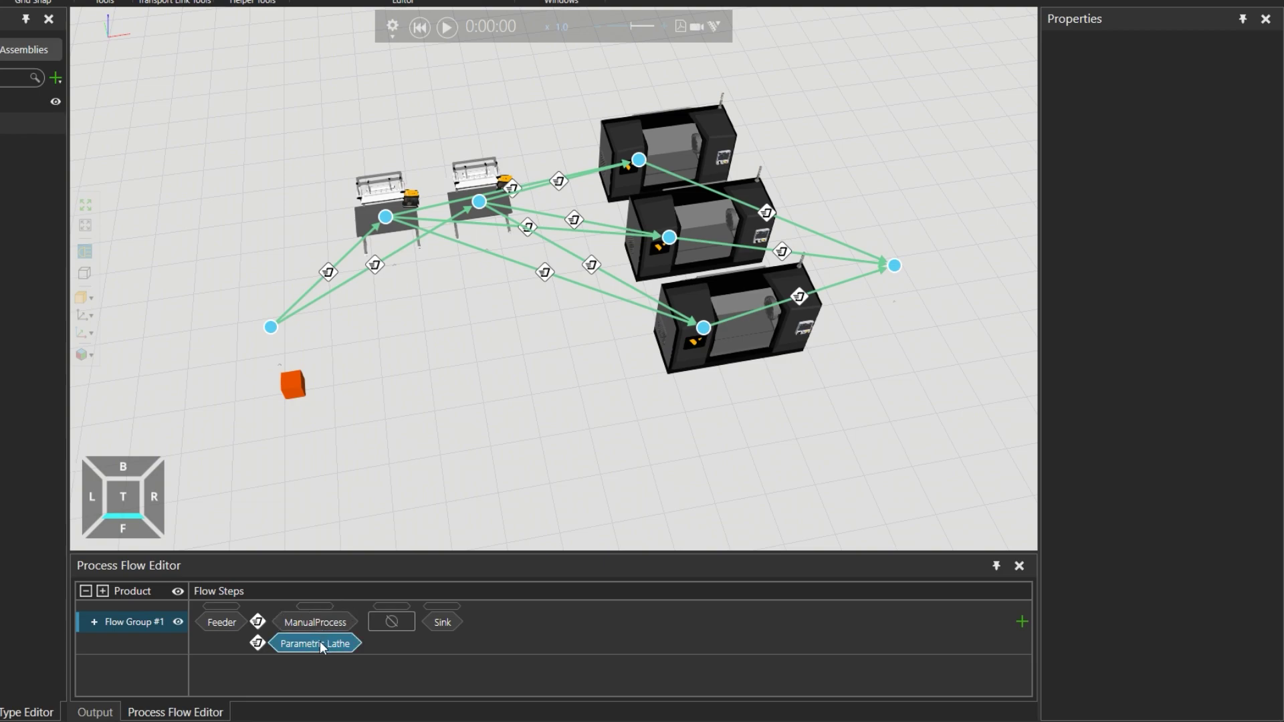
left_click_drag(316, 641, 399, 615)
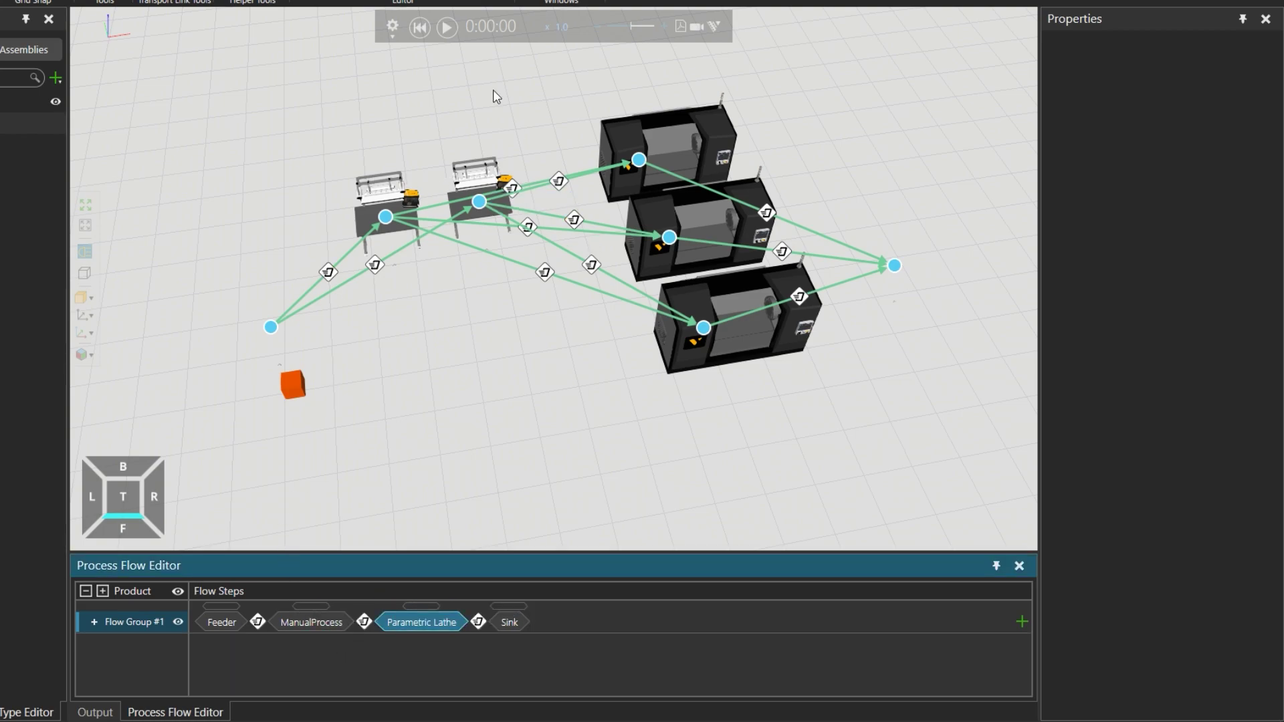
- Run the simulation of the process flow and increase its playback speed
left_click(446, 27)
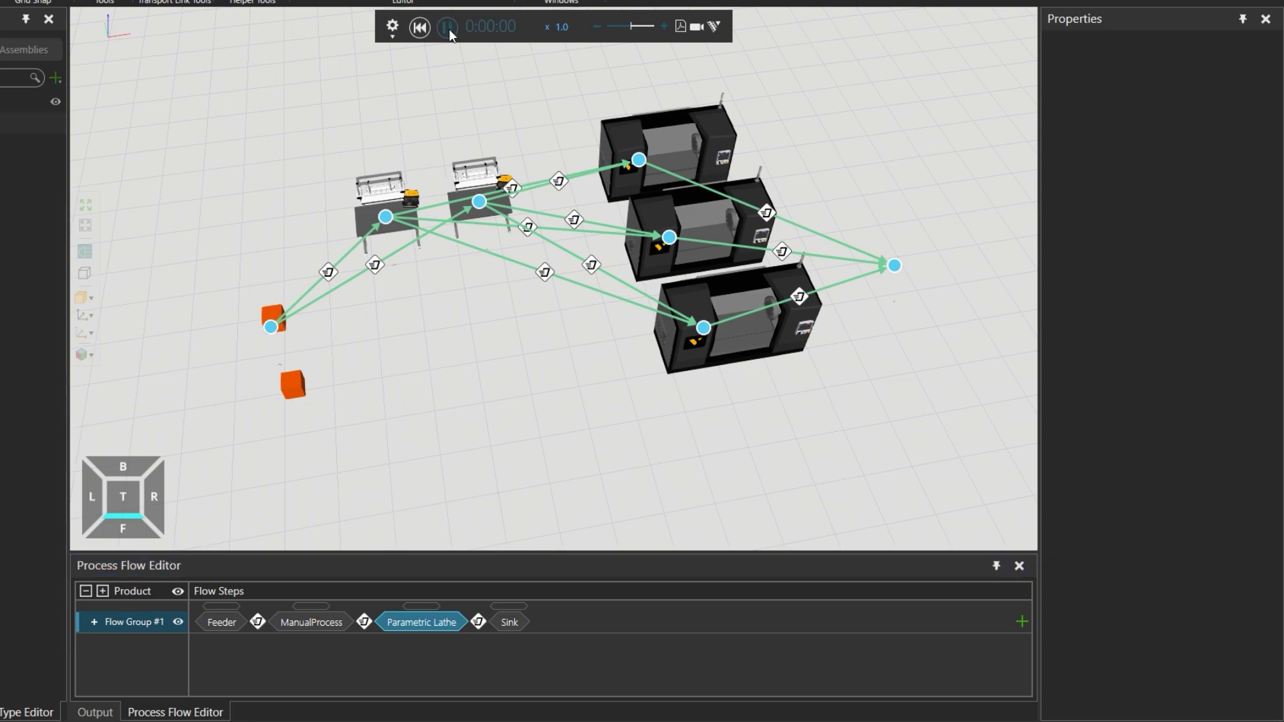
left_click(664, 27)
left_click(664, 27)
left_click(664, 27)
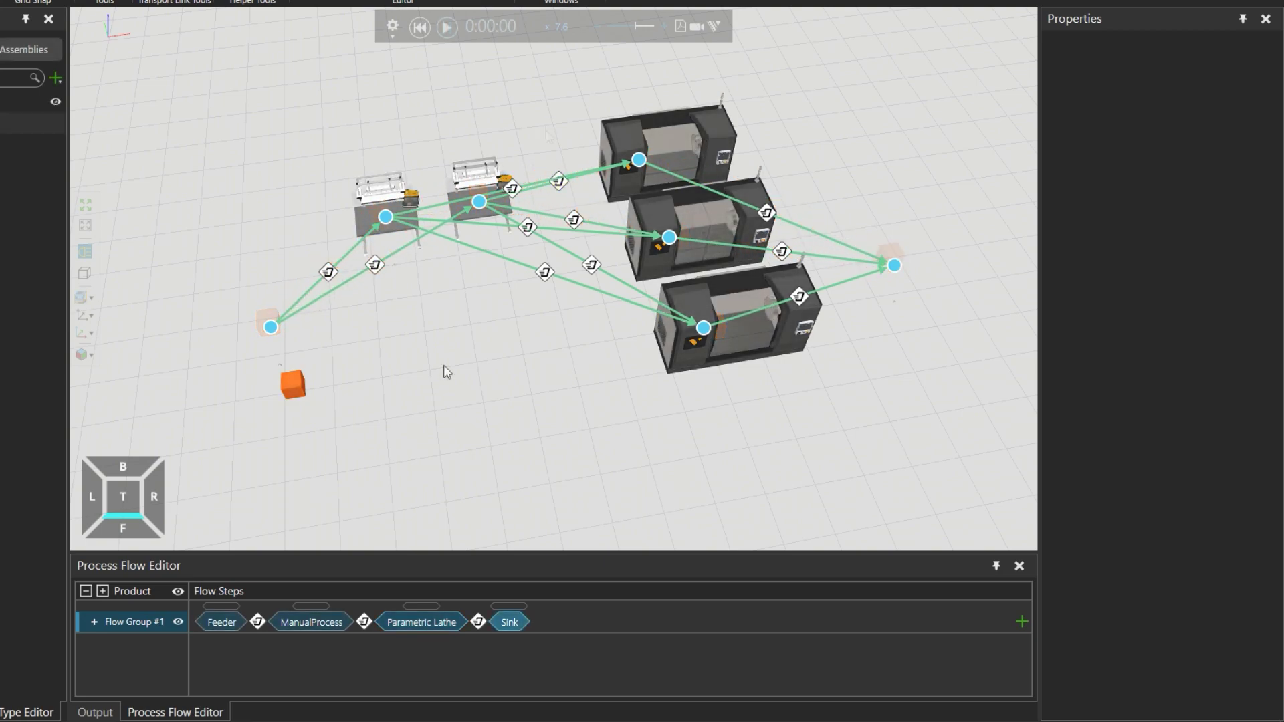
- Run the simulation again, check the properties of the Feeder, ManualProcess, Parametric Lathe and Sink step groups, and reset it
left_click(447, 27)
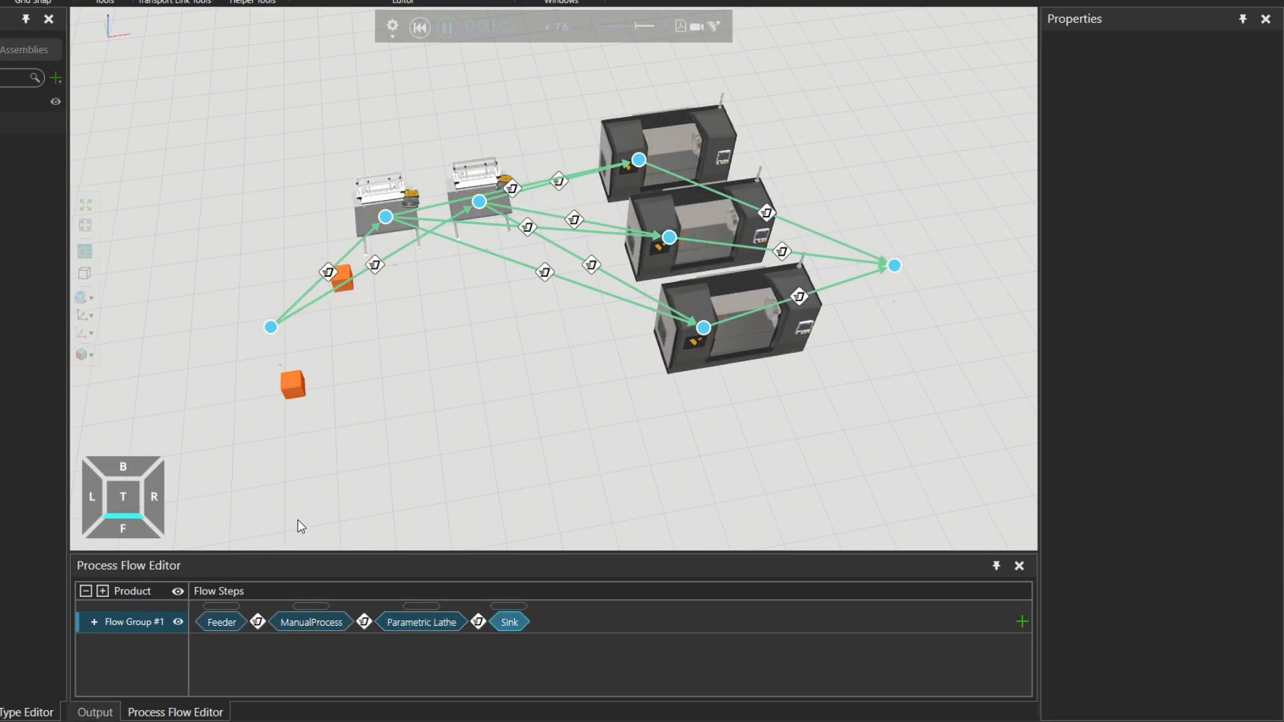
left_click(226, 603)
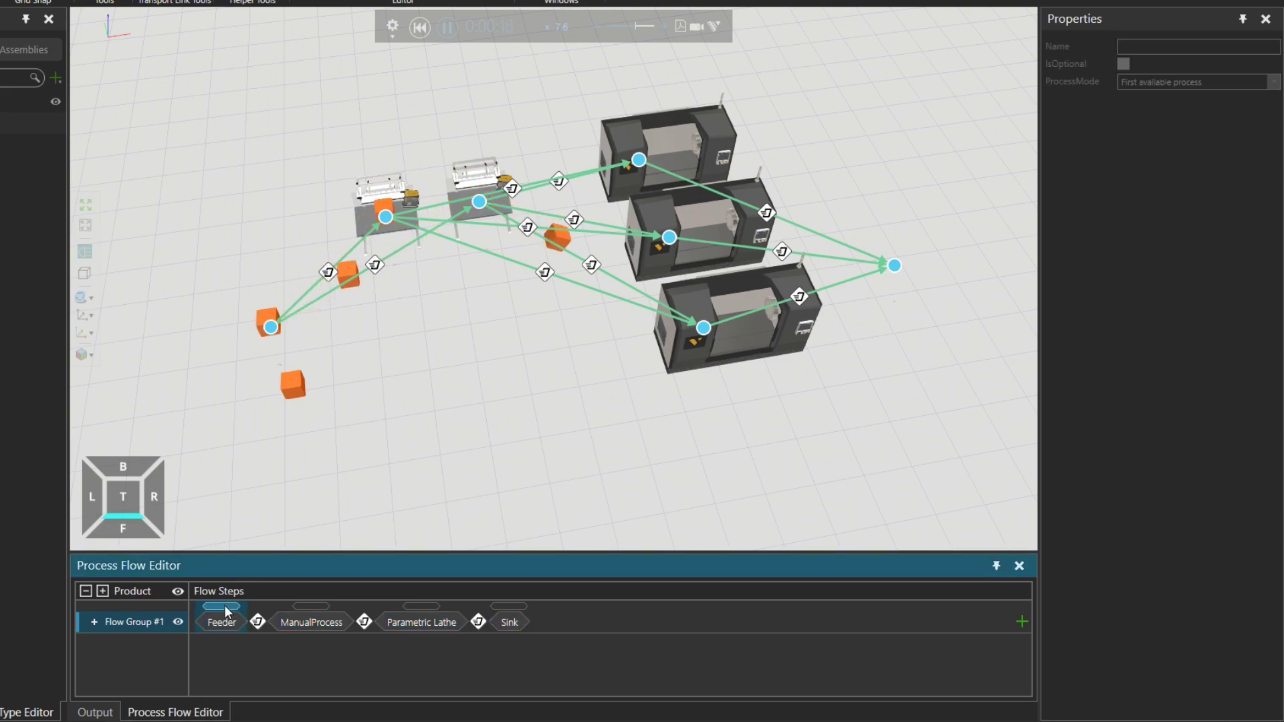
left_click(314, 606)
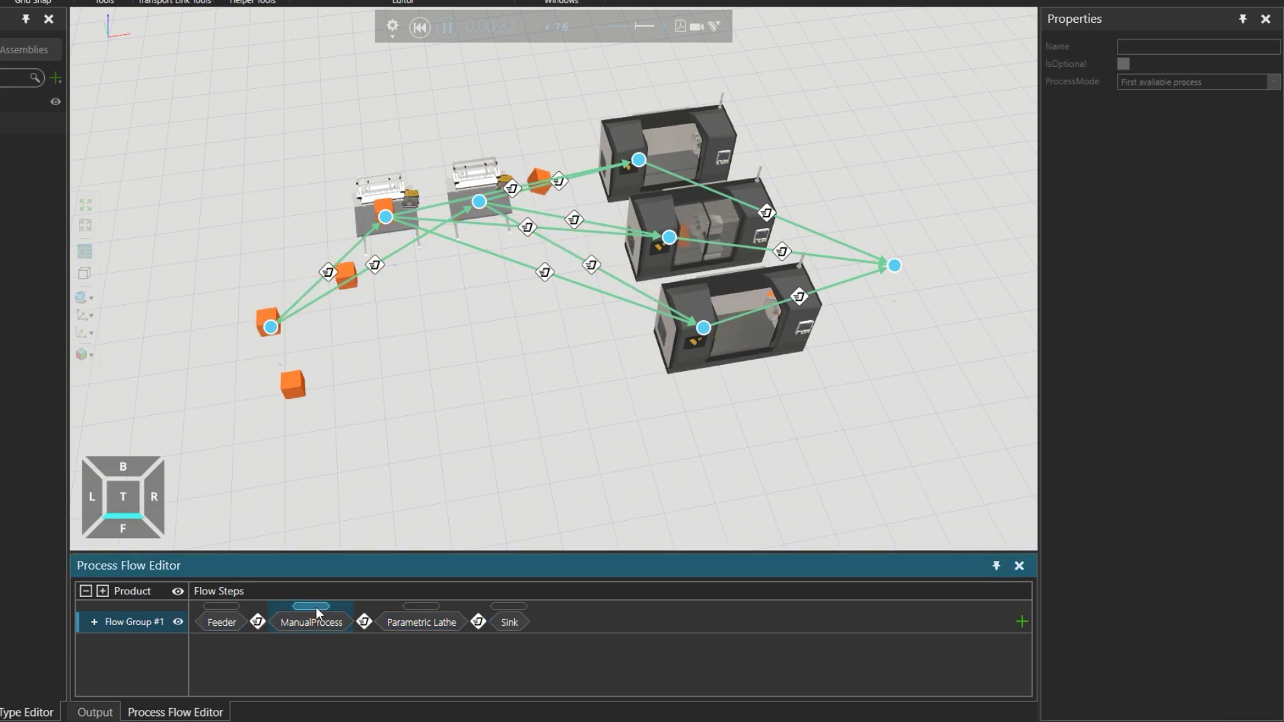
left_click(422, 606)
left_click(511, 607)
left_click(430, 602)
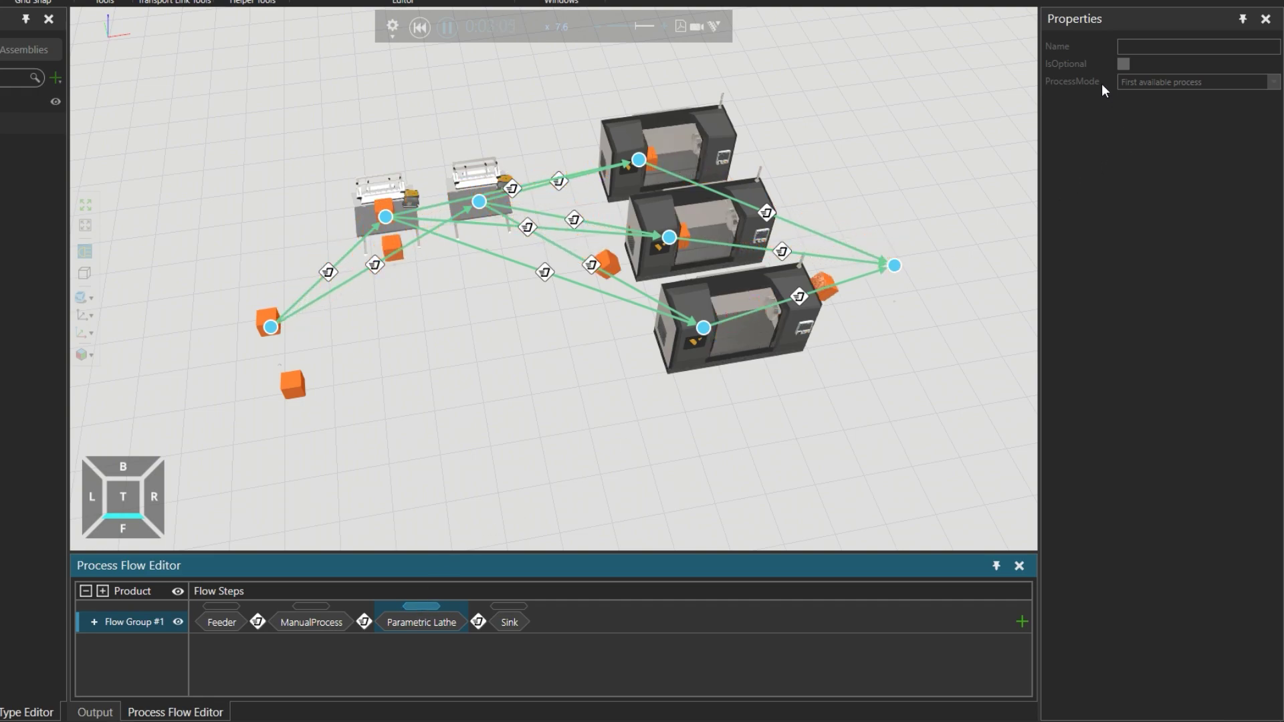
mouse_move(1125, 84)
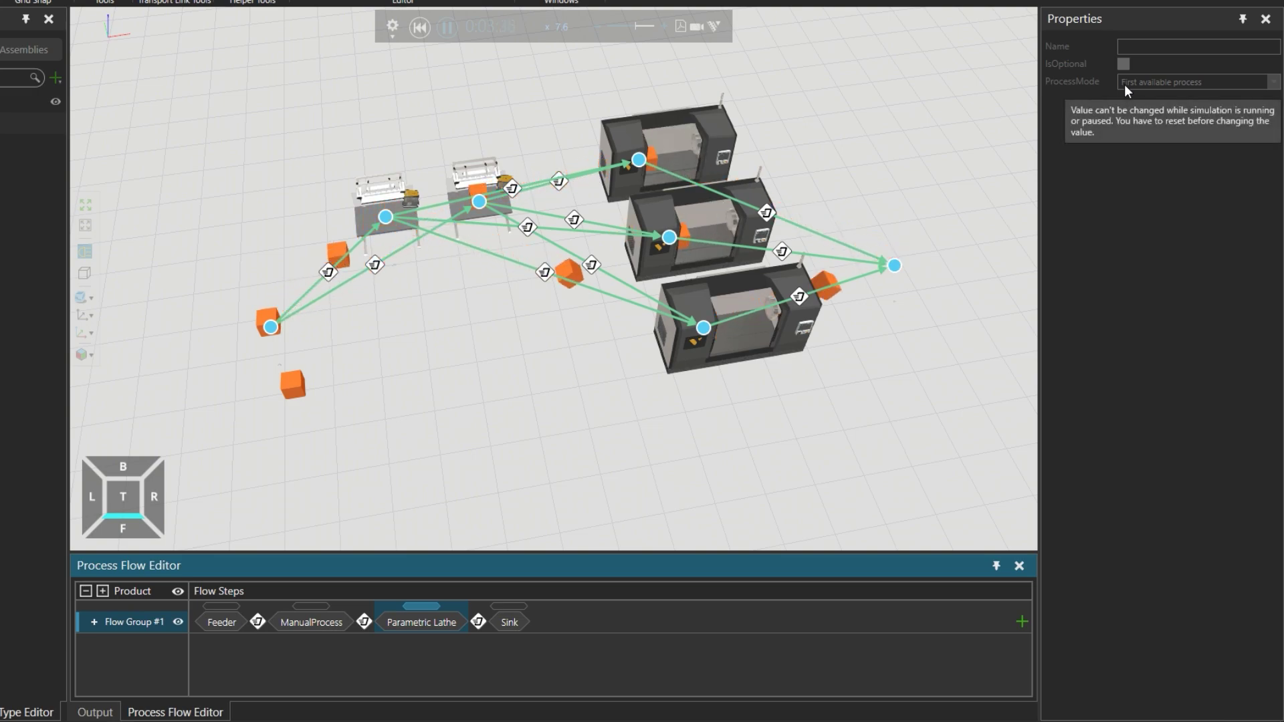
left_click(420, 26)
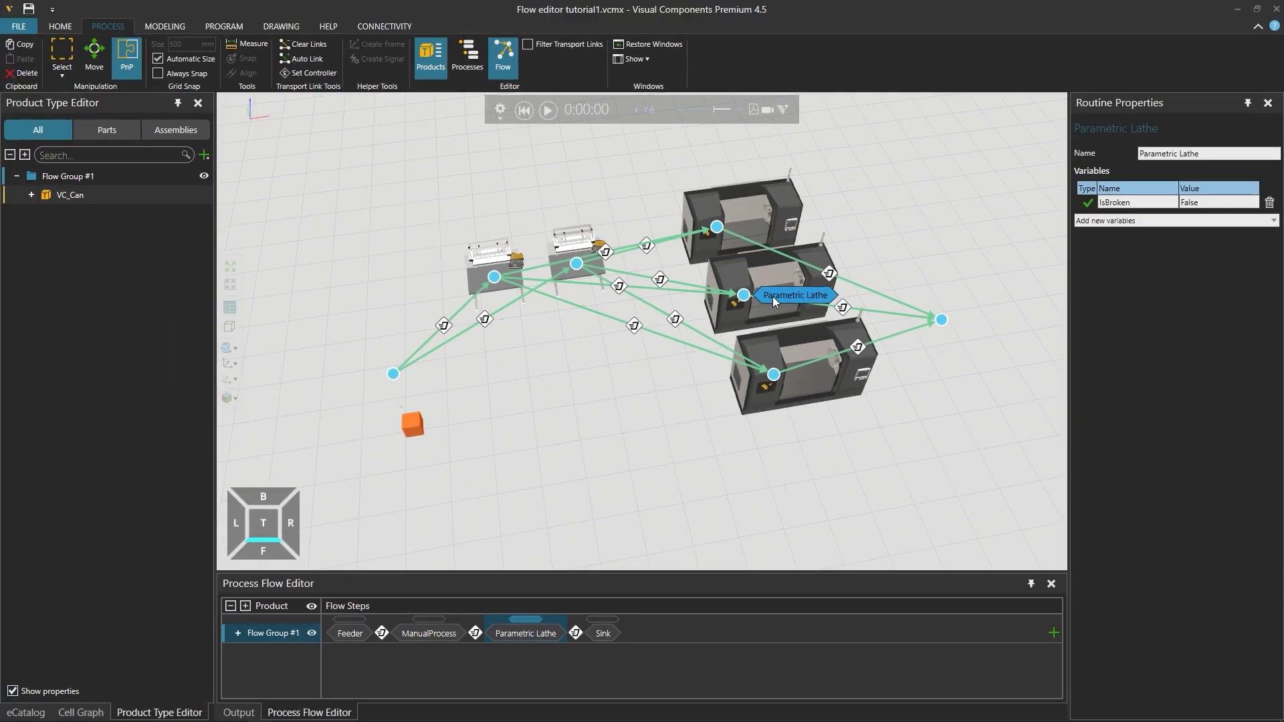
- Rename the routine of the middle lathe to Parametric Lathe 2
double_click(773, 296)
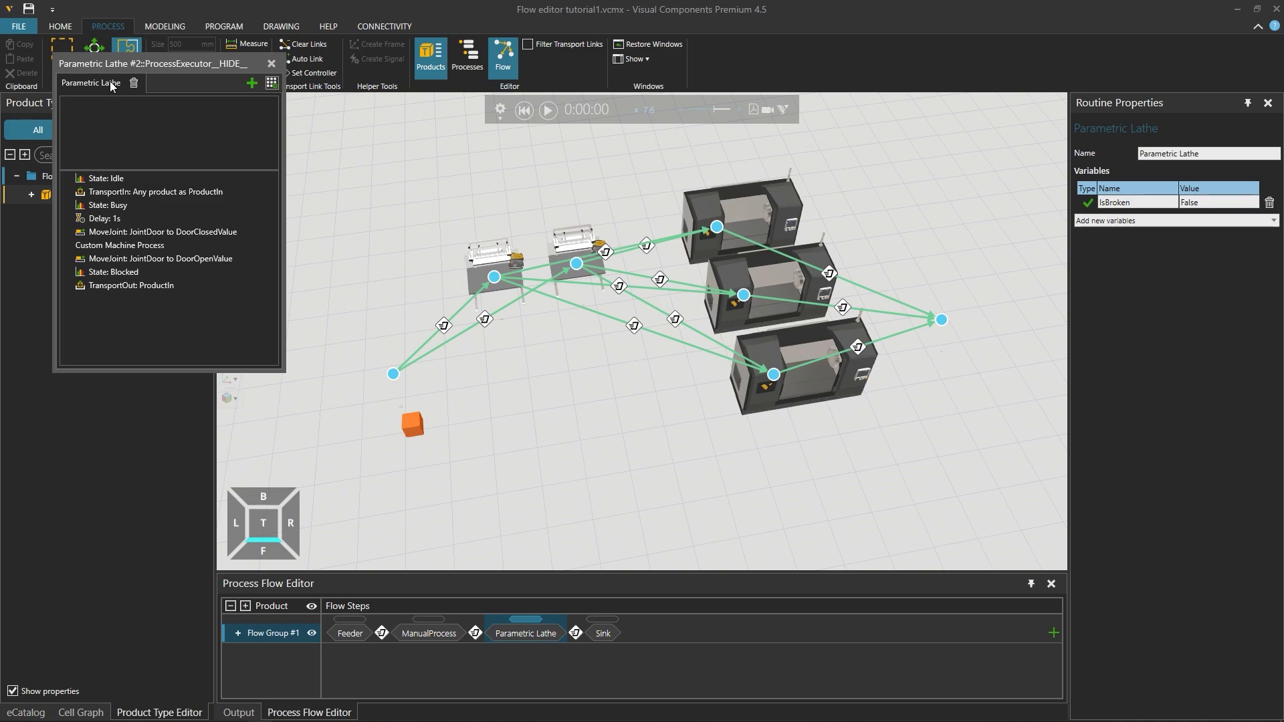
left_click(1218, 151)
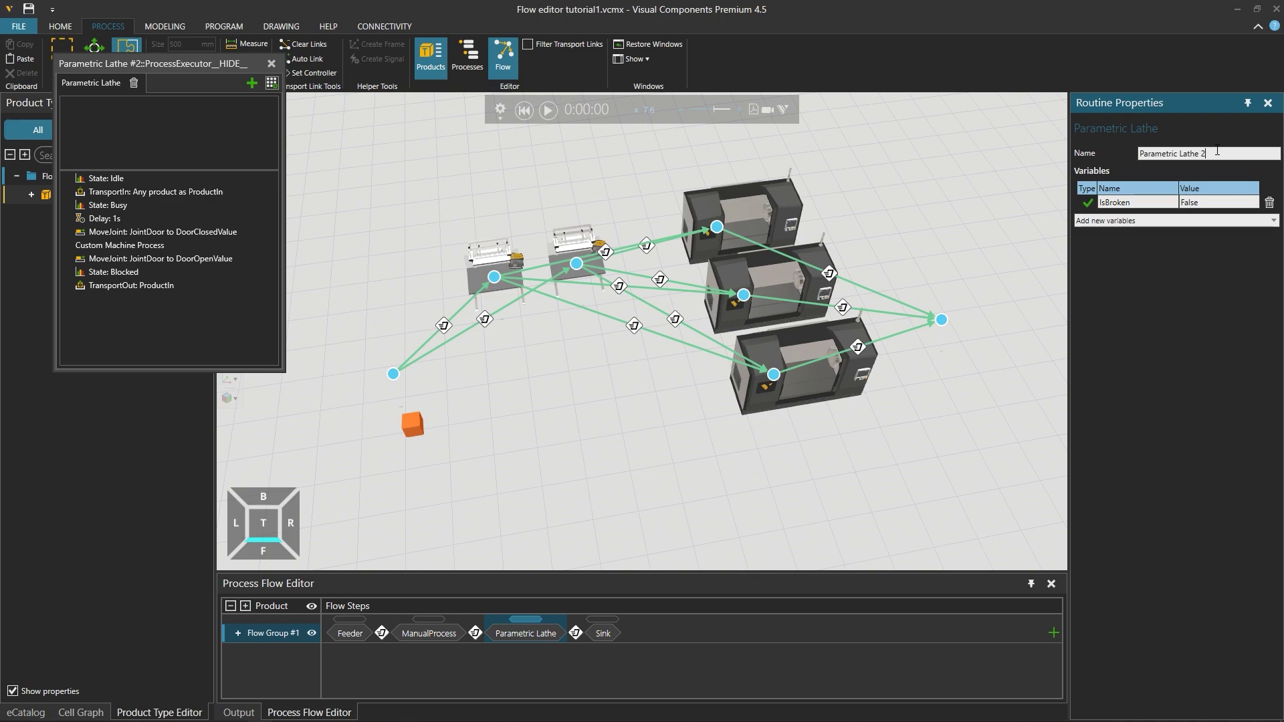
key("Return")
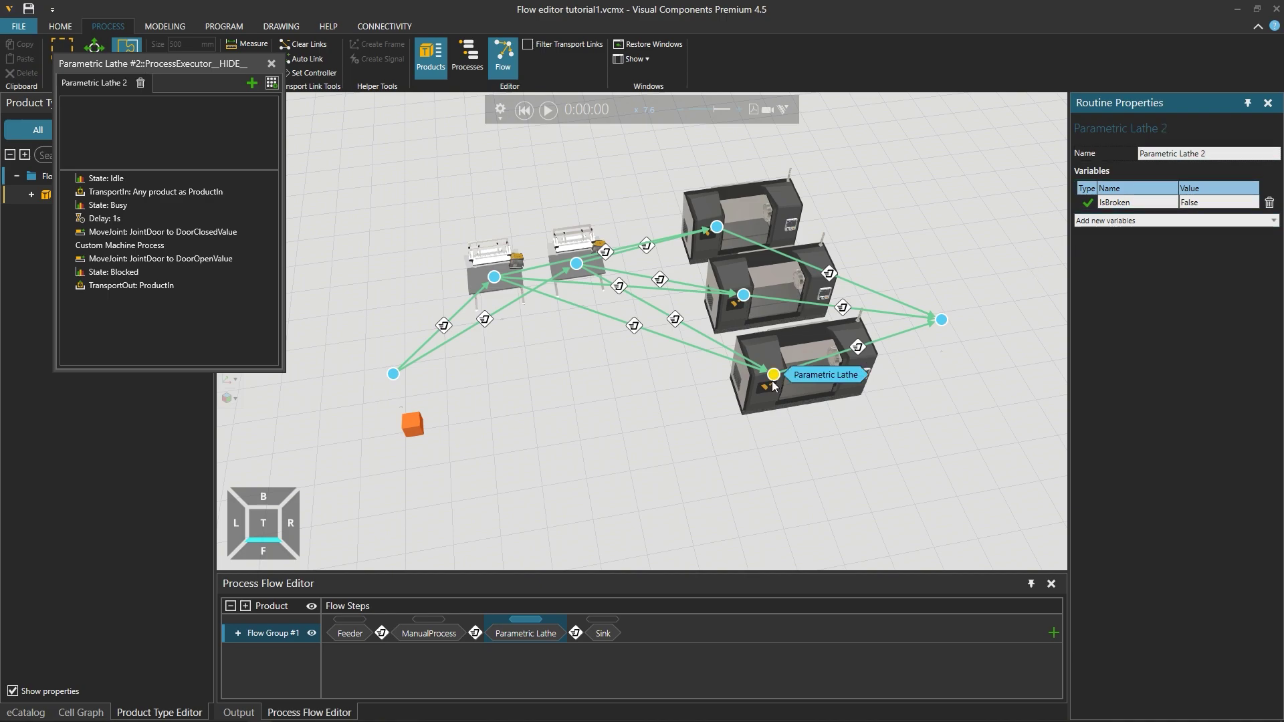
- Rename the routine of the front lathe to Parametric Lathe 3 and close both open routine windows
left_click(814, 376)
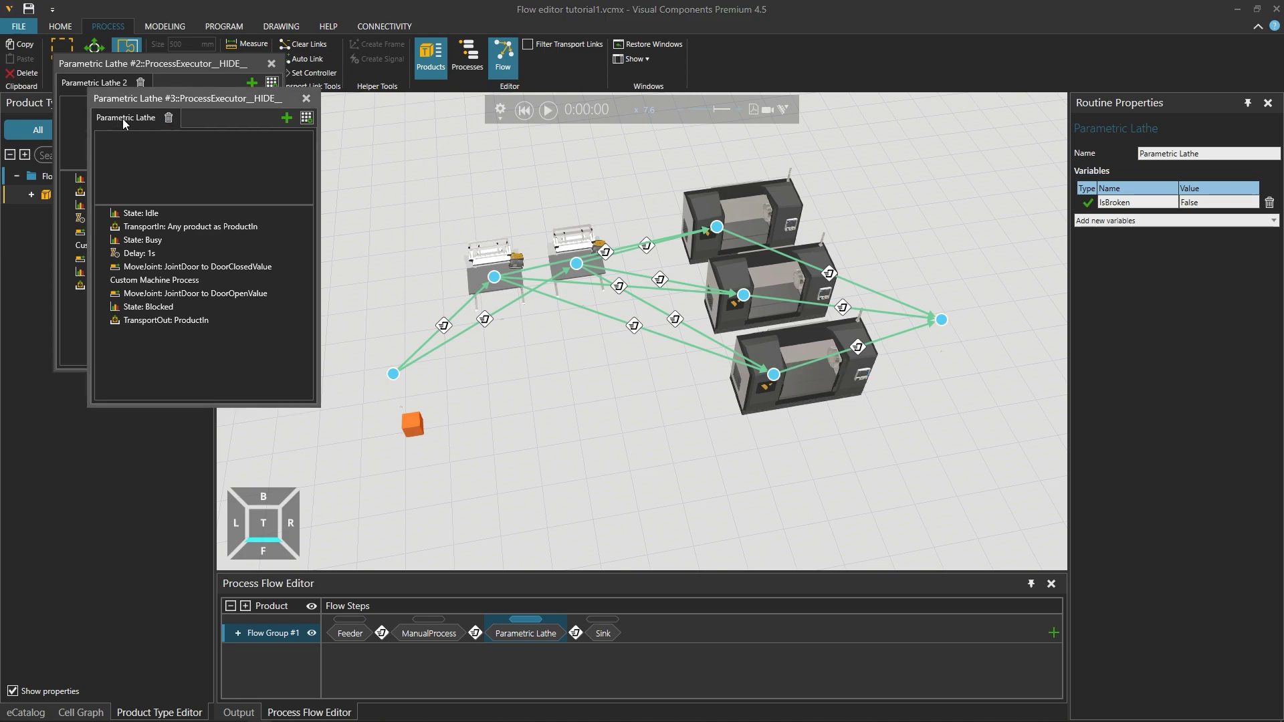
left_click(1227, 154)
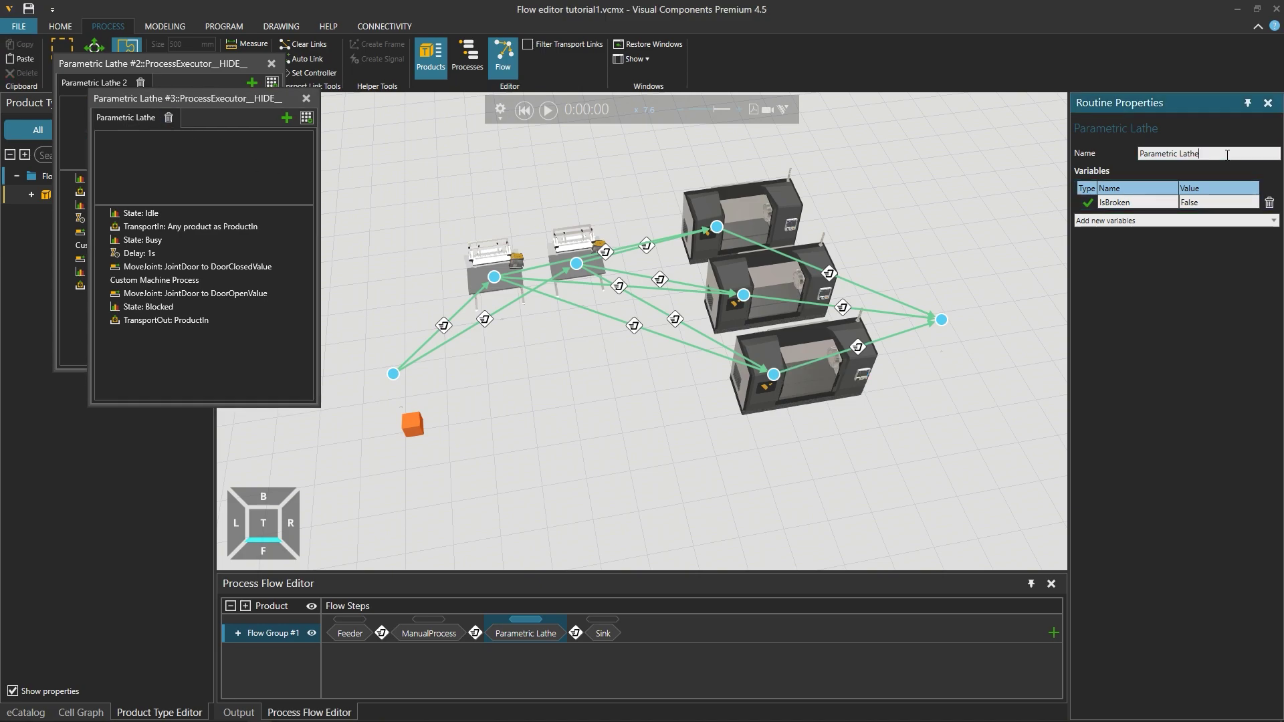
key("Return")
left_click(305, 98)
left_click(271, 63)
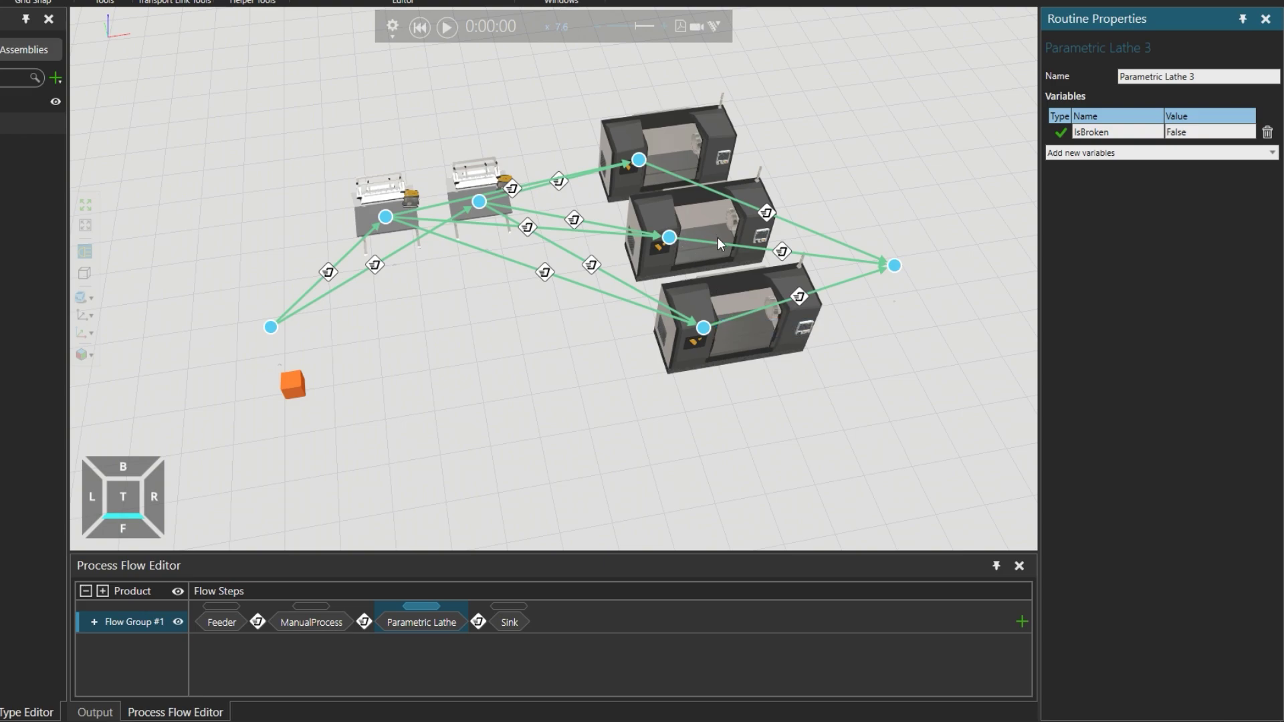
- Run the simulation to check the product flow with the renamed lathe routines
left_click(446, 28)
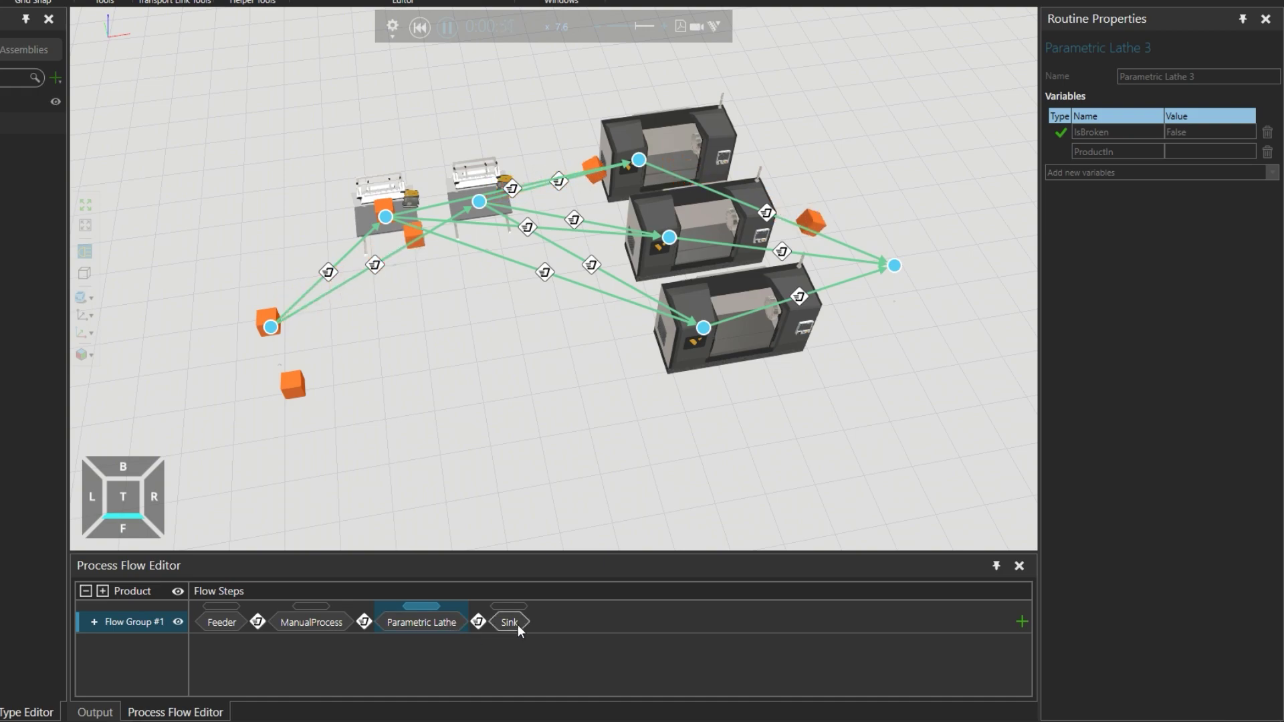
- Reset the simulation and add the Parametric Lathe 2 and Parametric Lathe 3 processes to the Parametric Lathe step group
left_click(447, 26)
left_click(421, 28)
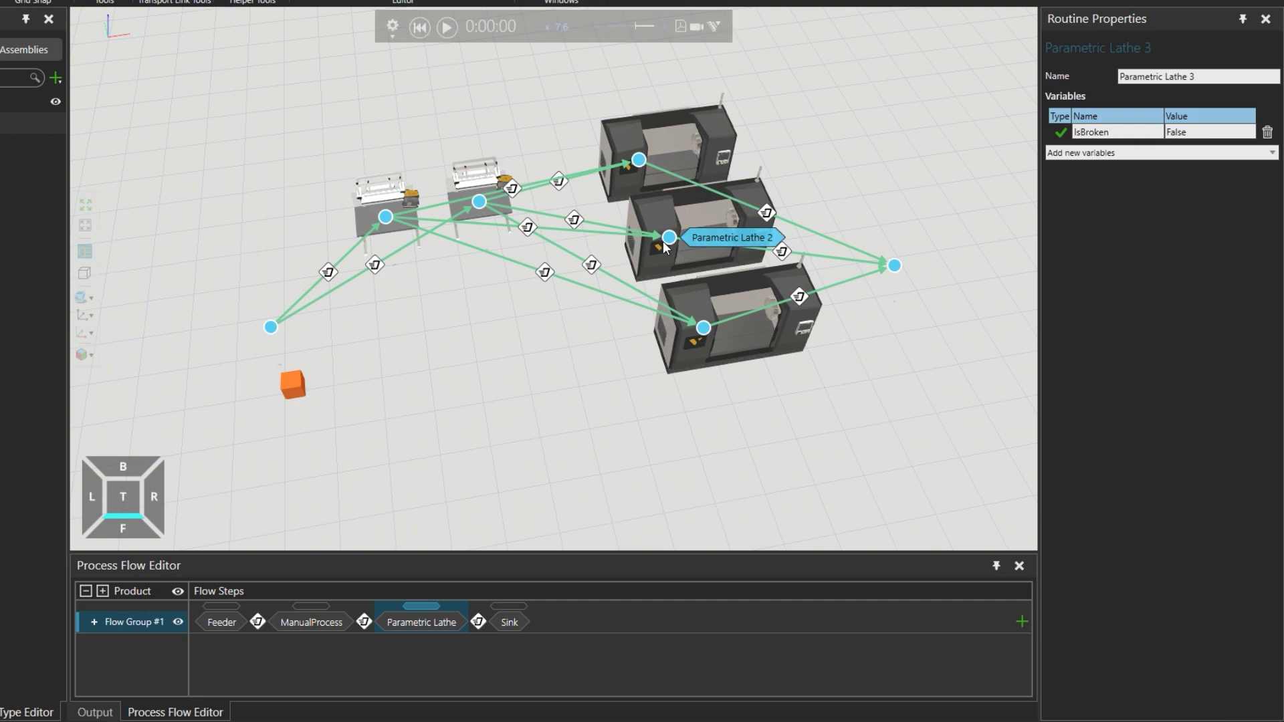
left_click_drag(703, 240, 447, 637)
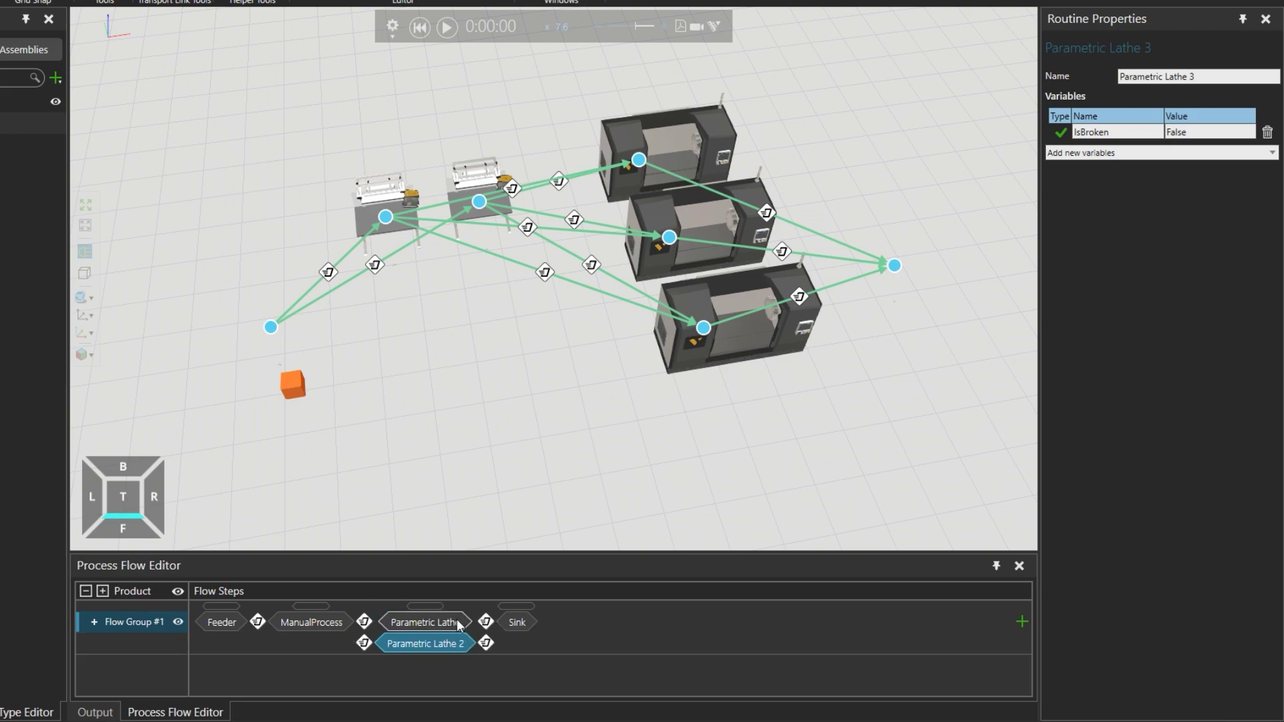
mouse_move(741, 323)
left_click_drag(743, 323, 436, 649)
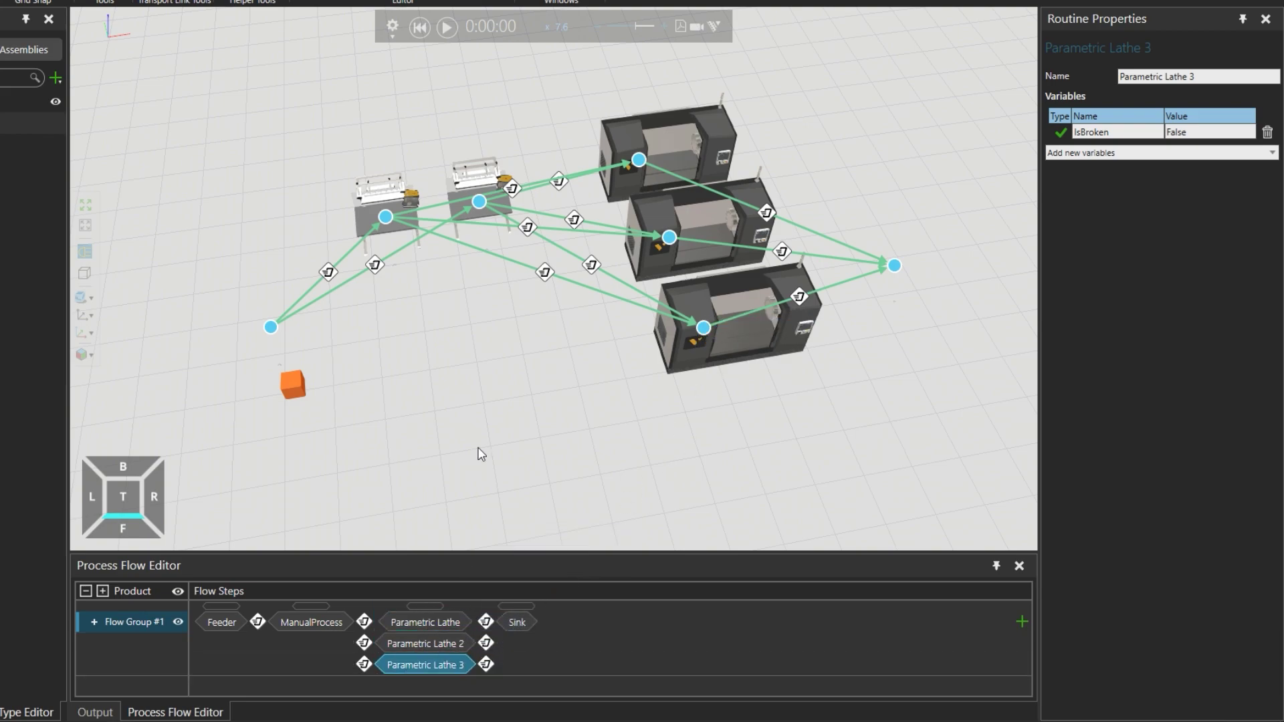
- Run the simulation to check the product flow through all three lathes, view the lathe step group's properties, and reset it
left_click(443, 28)
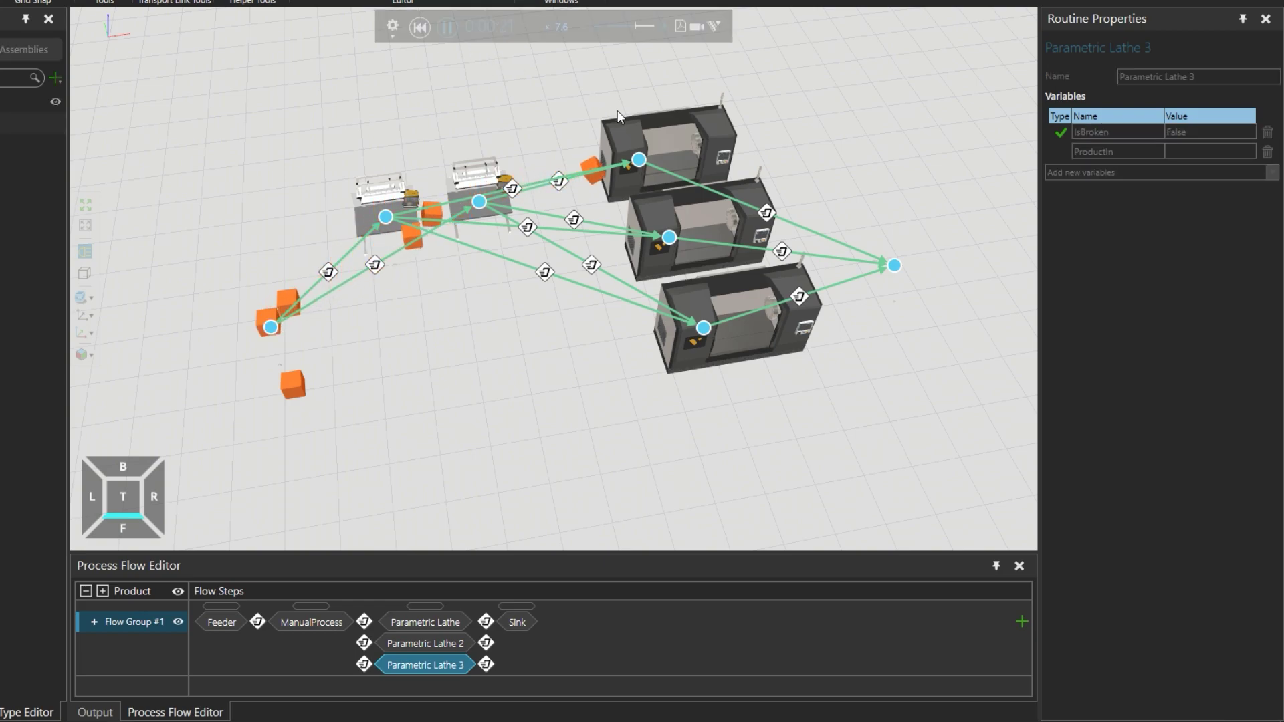
mouse_move(642, 163)
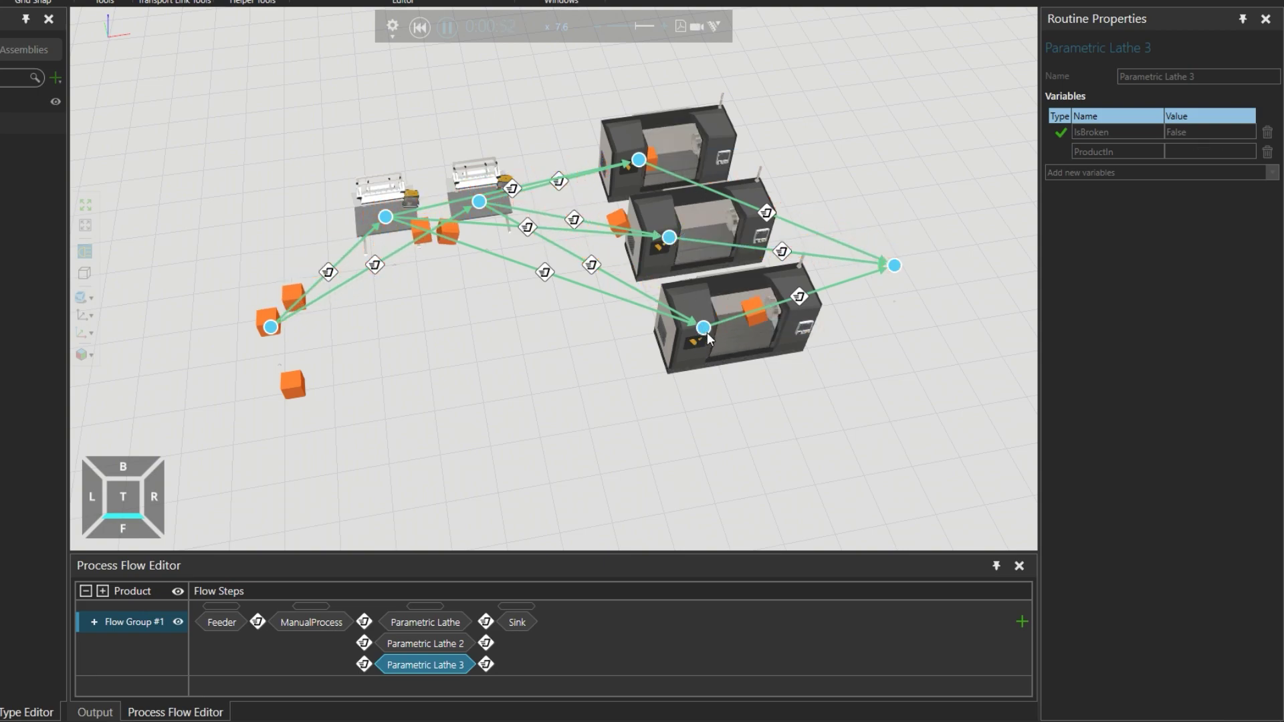
left_click(433, 604)
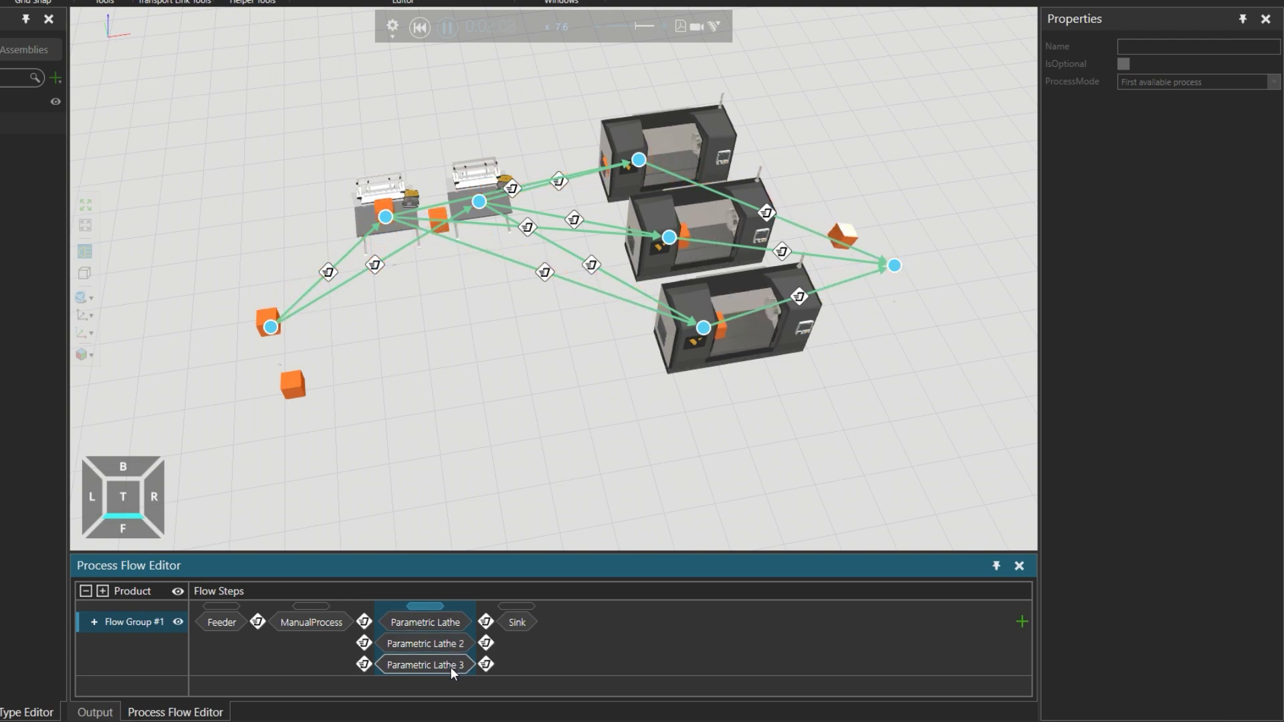
left_click(418, 27)
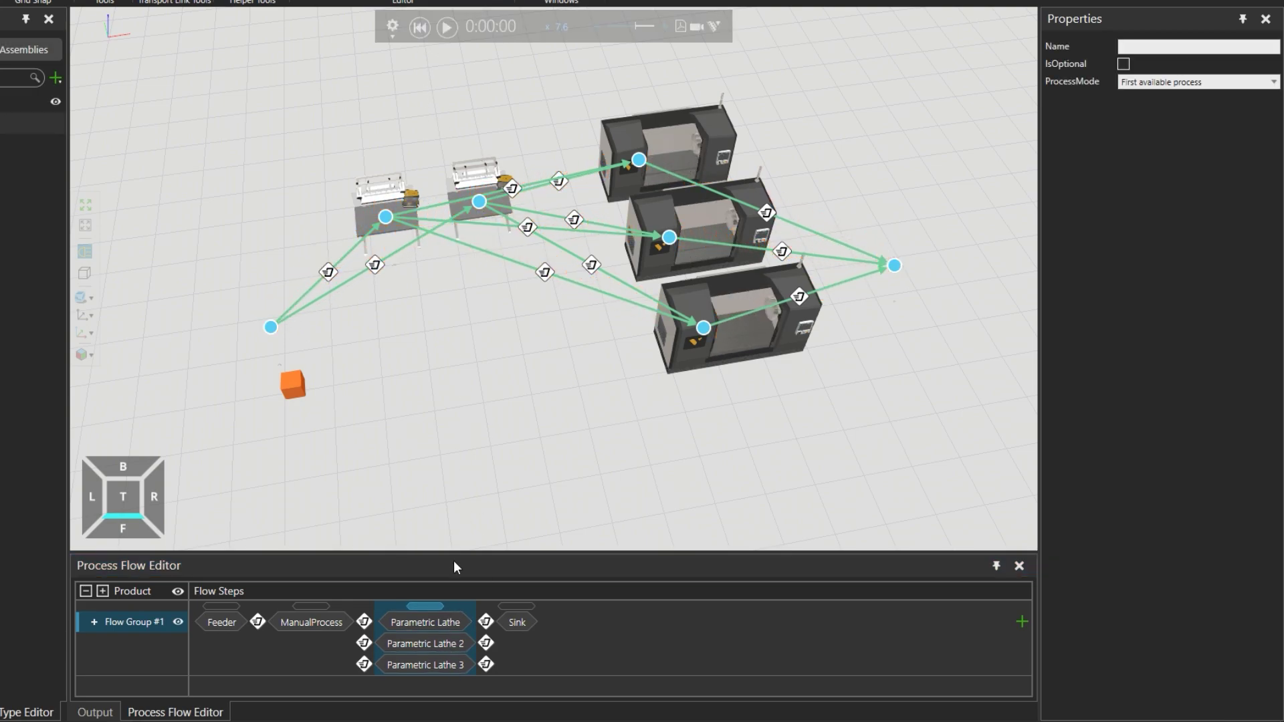
- Reorder the lathe step group to Parametric Lathe 3, Parametric Lathe 2, Parametric Lathe, and test the order in a simulation run
left_click_drag(440, 664, 444, 622)
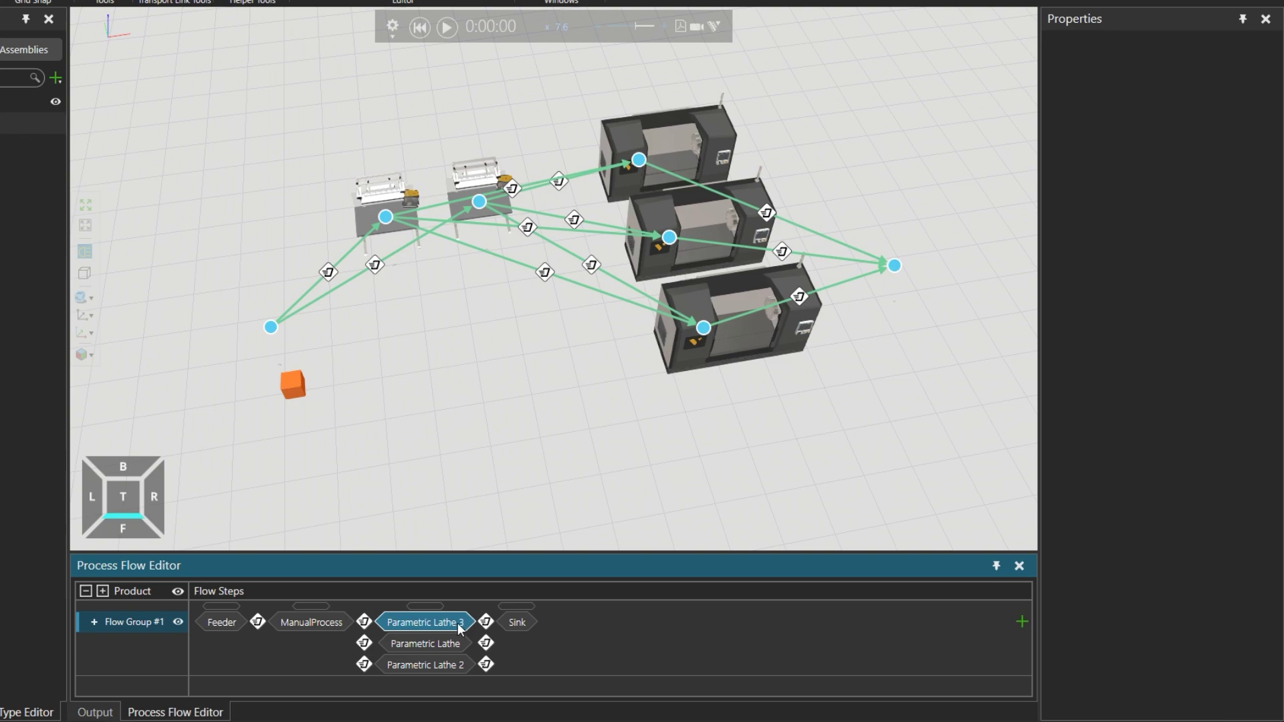
left_click_drag(437, 664, 443, 650)
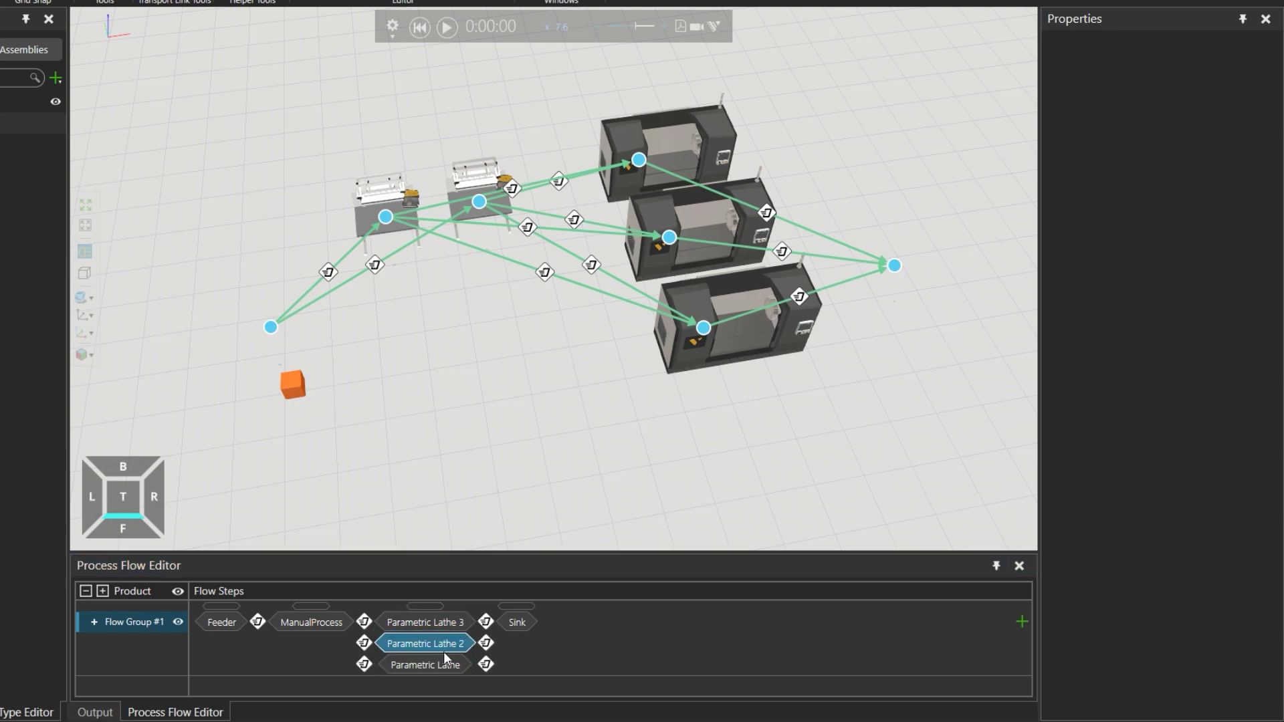
left_click(450, 27)
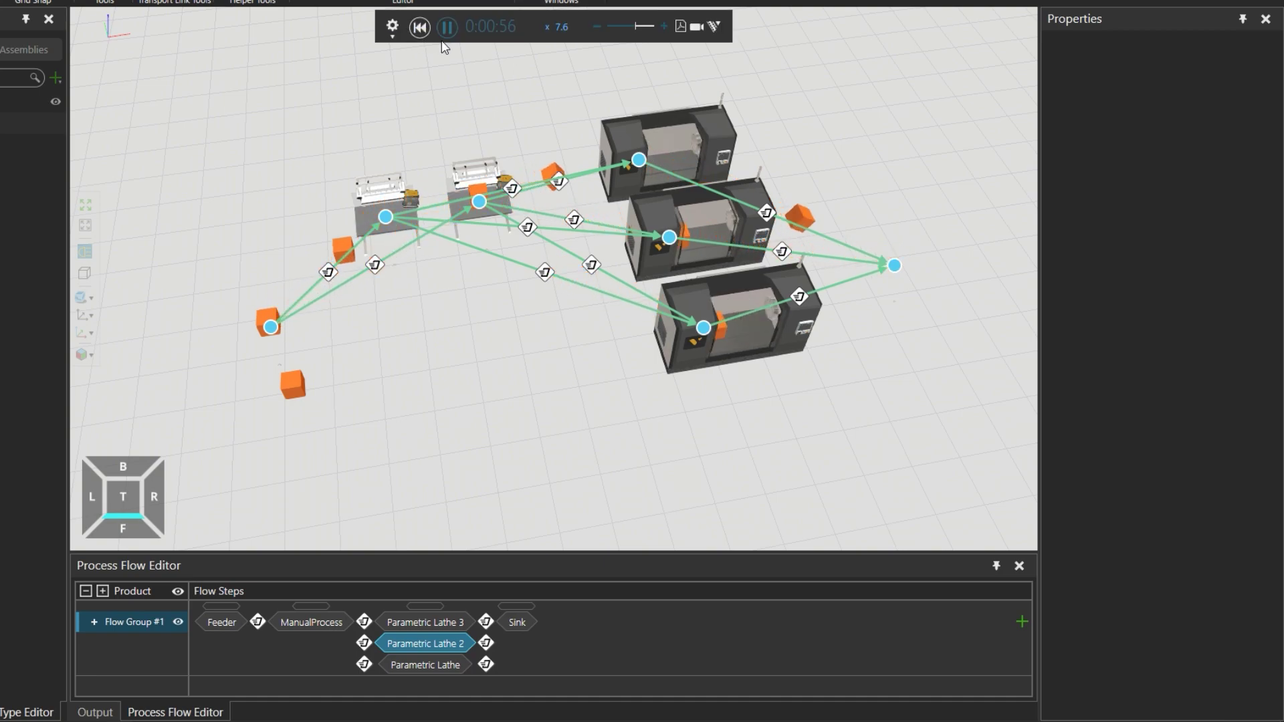
left_click(420, 28)
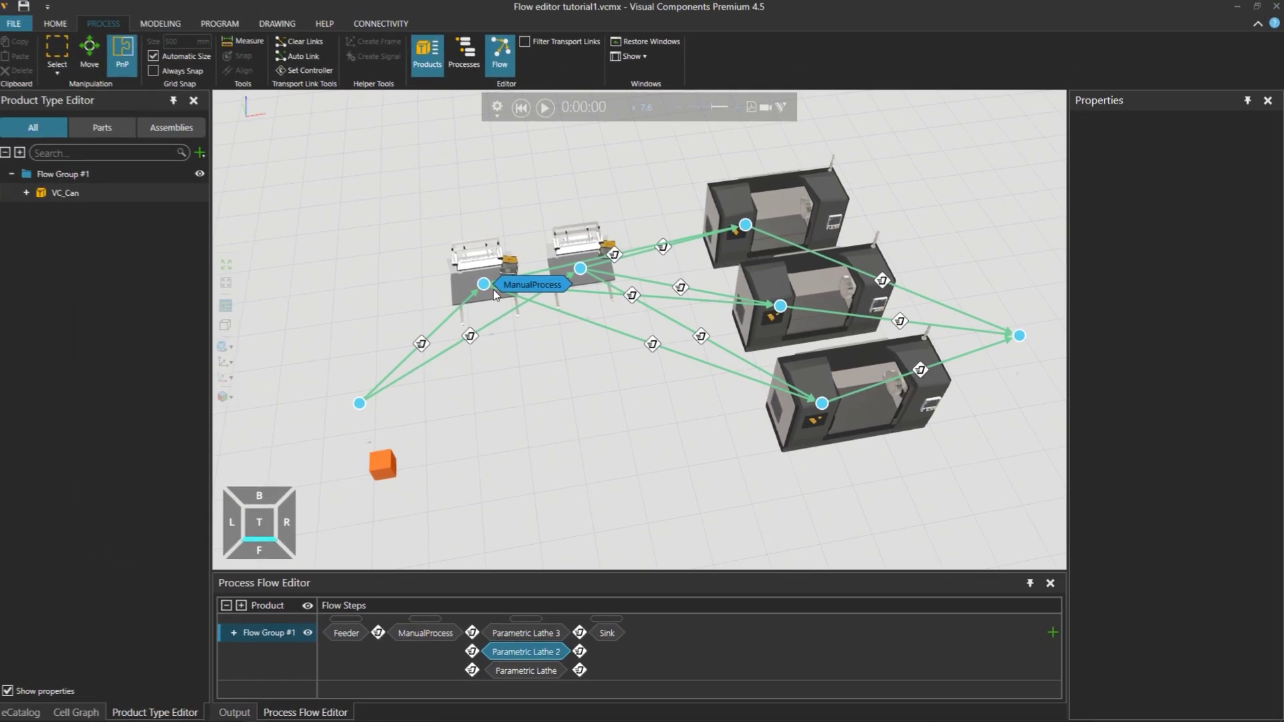
- Set the delay in the first manual workstation's ManualProcess routine to 30 s
left_click(532, 286)
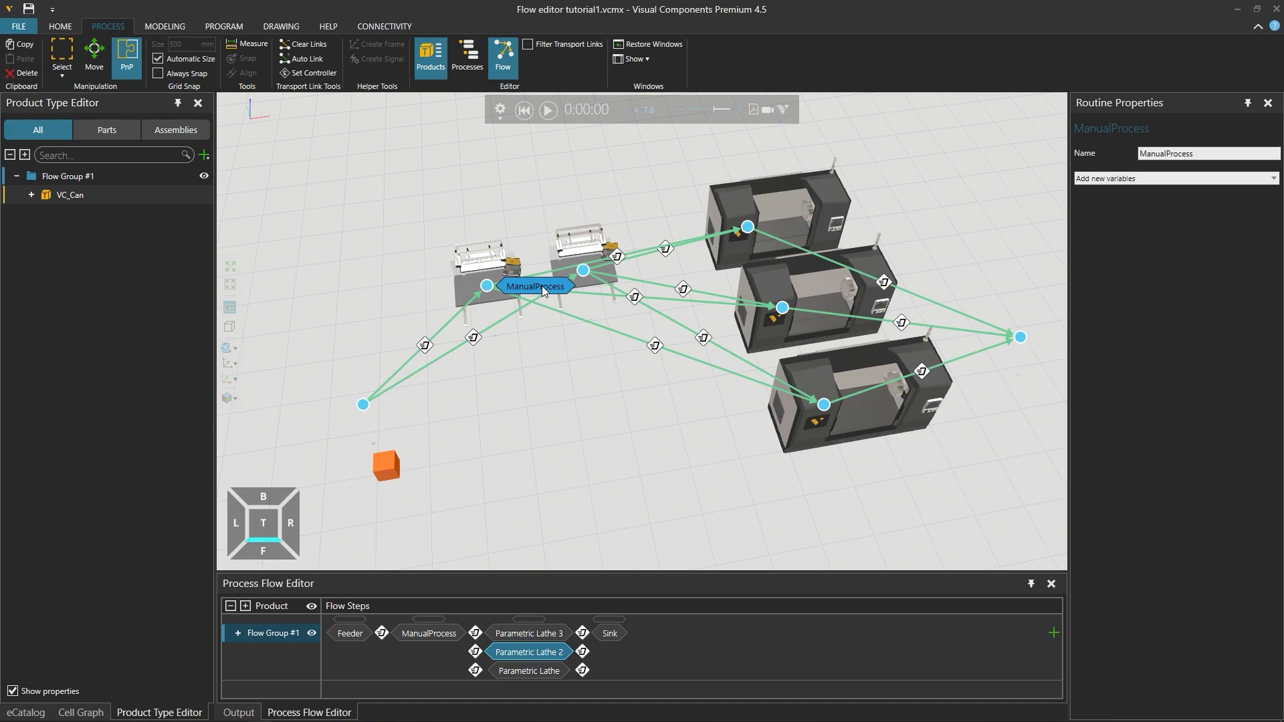
double_click(542, 287)
left_click(201, 289)
left_click(1165, 142)
type("30")
key("Return")
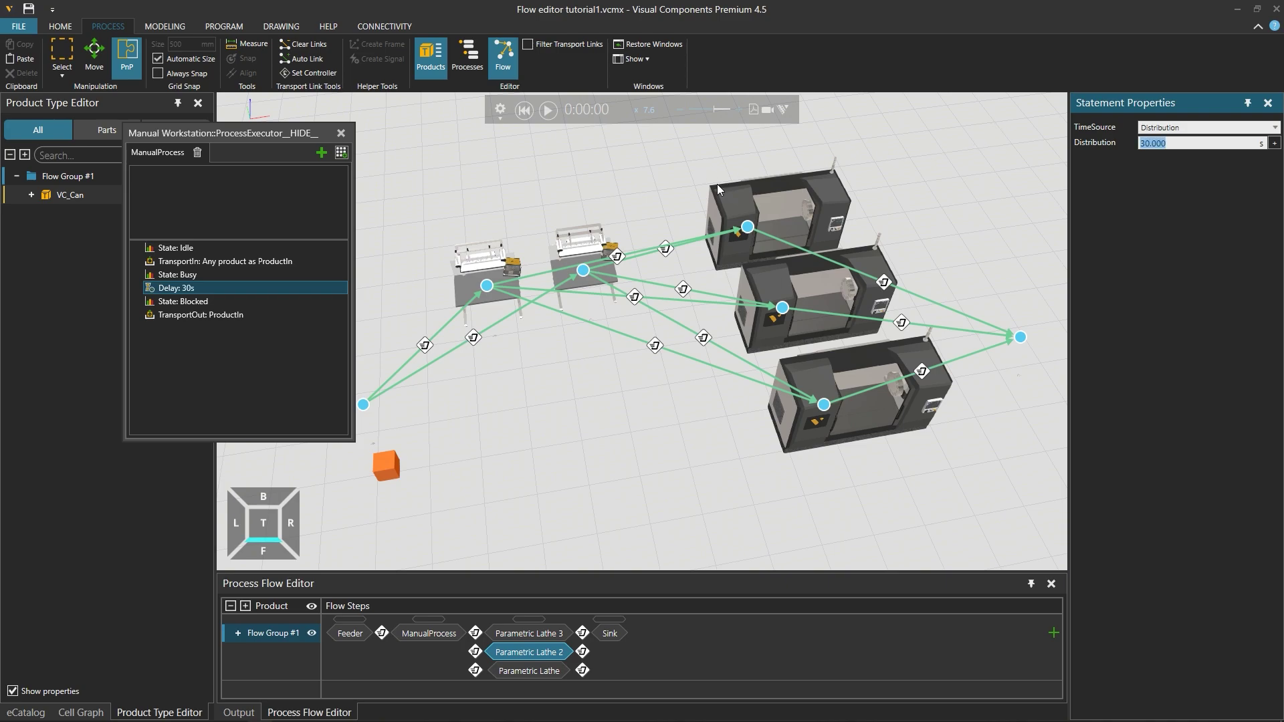
- Set the delay in Manual Workstation #2's ManualProcess routine to 30 s and close both routine windows
left_click(610, 270)
double_click(610, 270)
left_click(208, 323)
left_click(1154, 143)
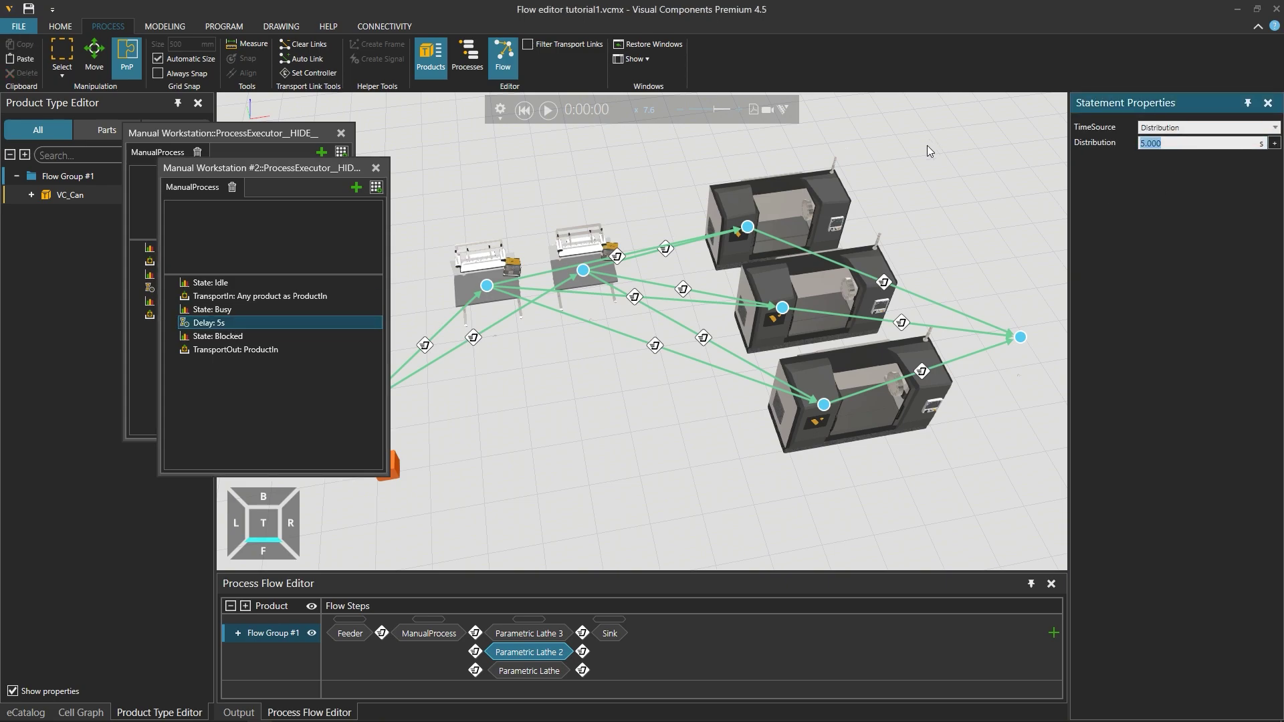
type("30")
key("Return")
left_click(376, 168)
left_click(341, 134)
- Run the simulation with the longer workstation delays, check the Feeder, ManualProcess and lathe step groups, and reset it
left_click(547, 110)
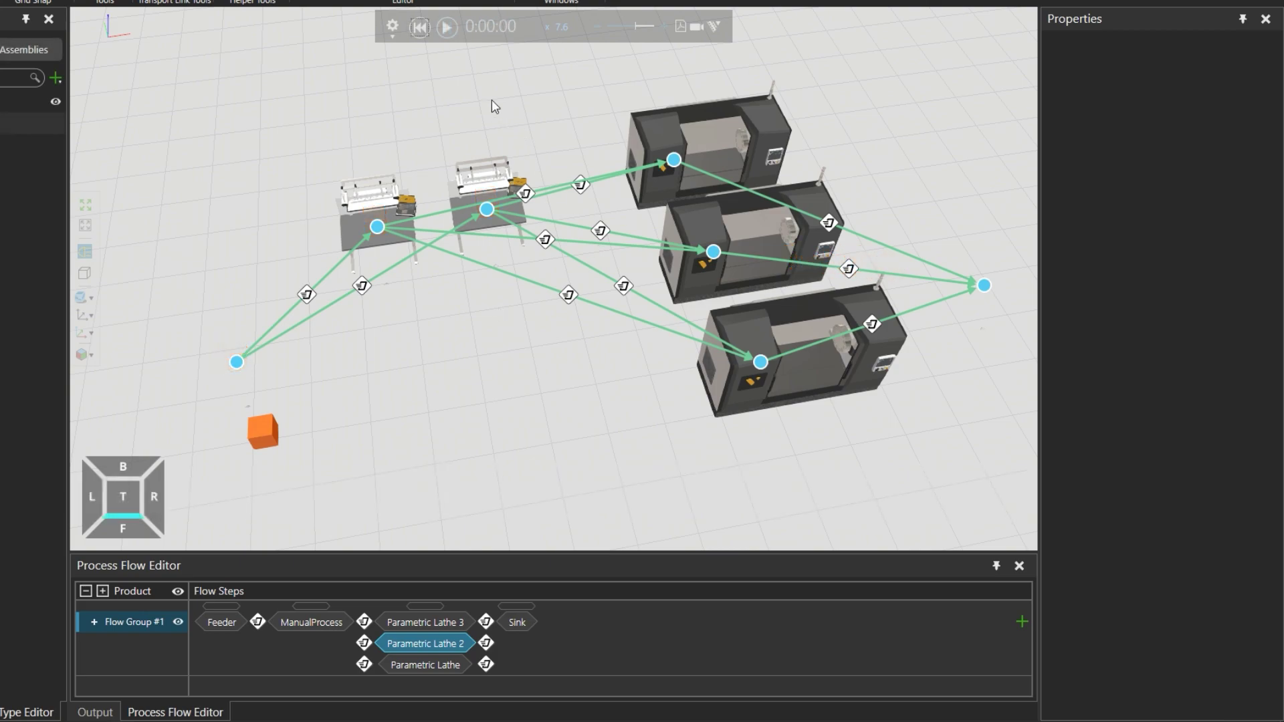
left_click(448, 28)
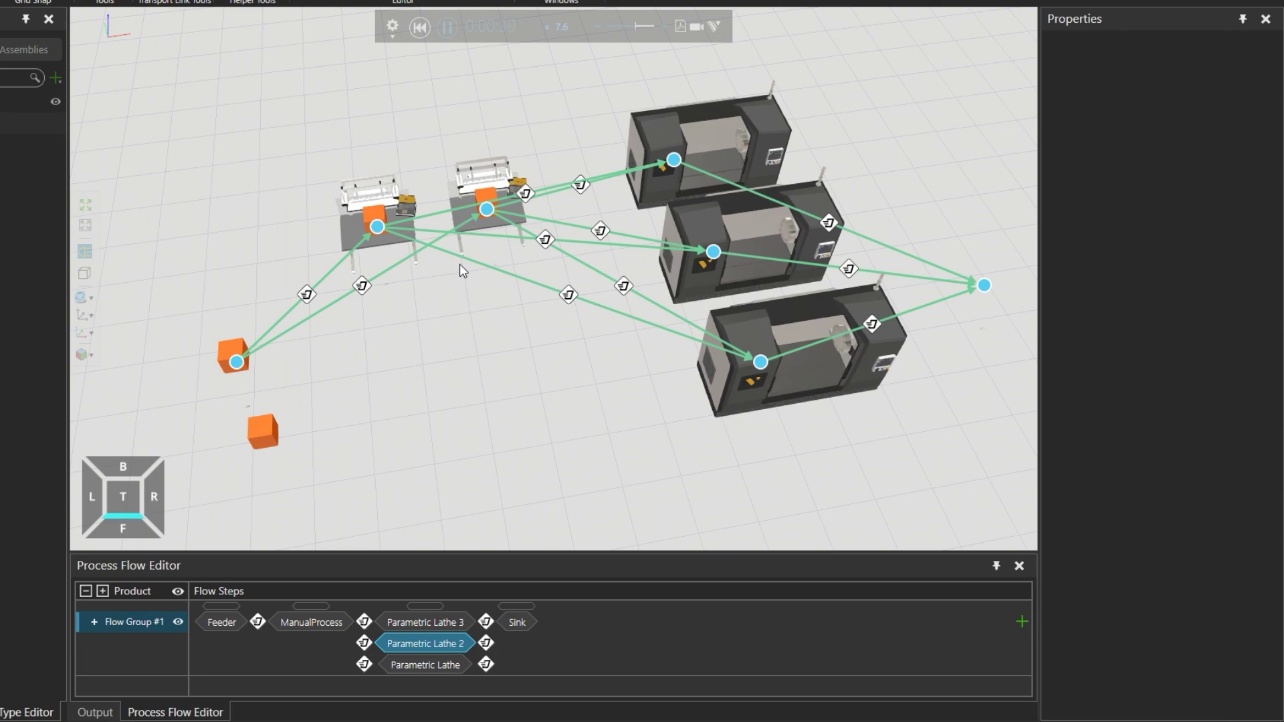
left_click(234, 617)
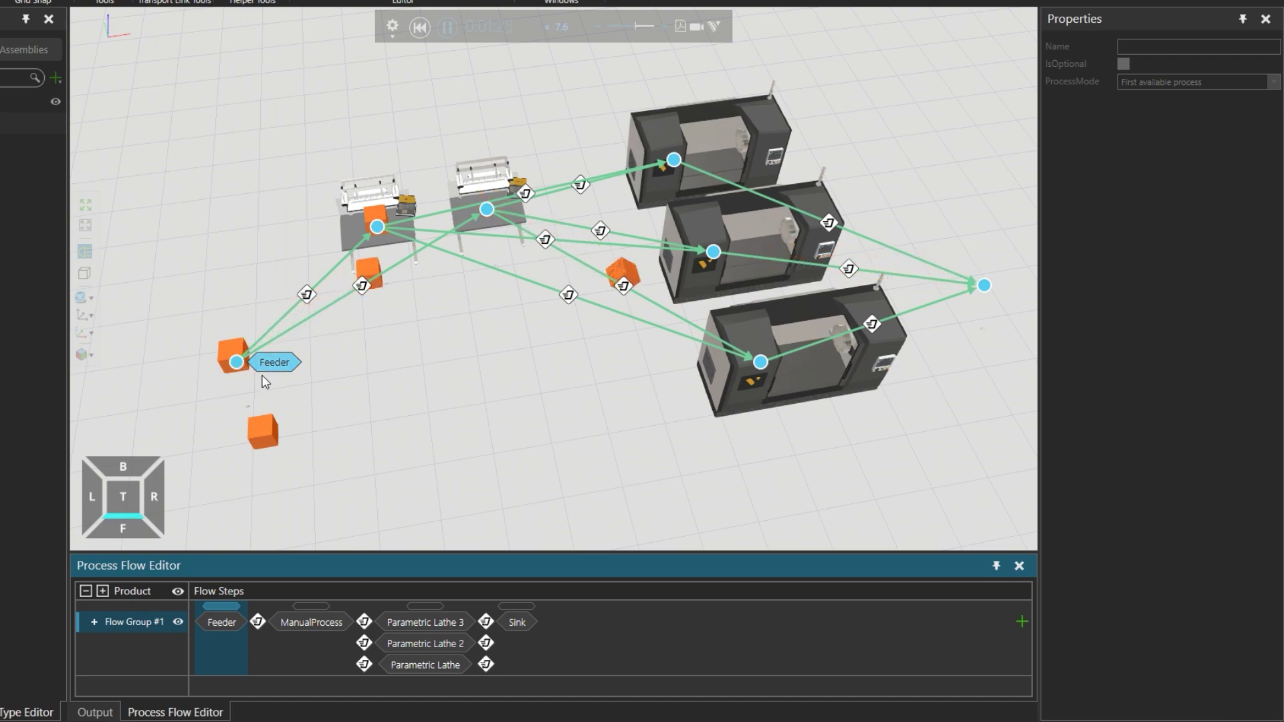
left_click(309, 606)
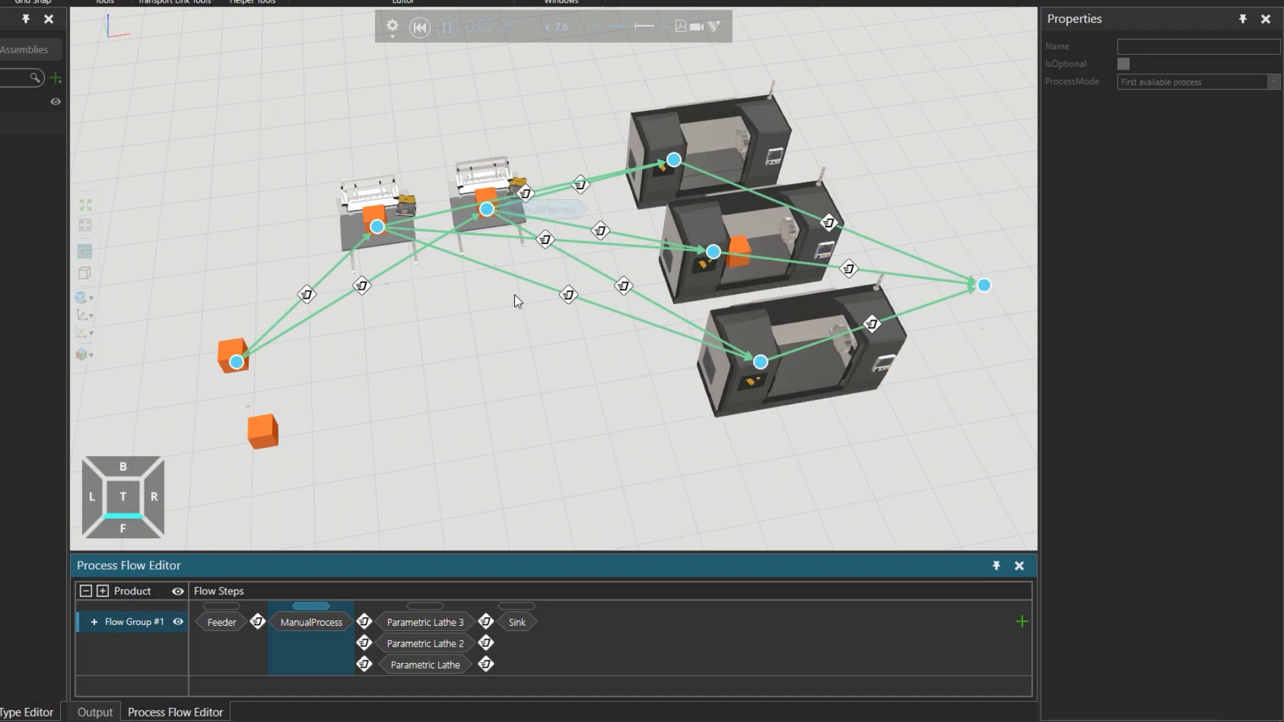
left_click(432, 604)
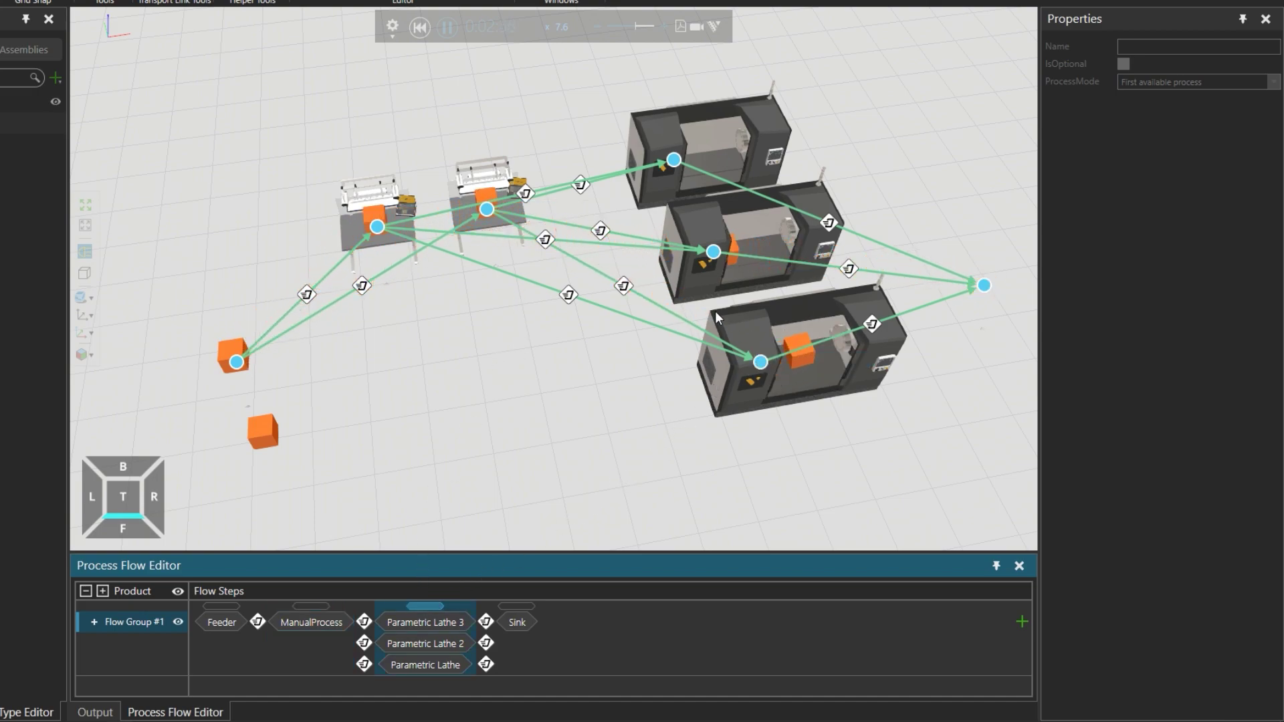
left_click(426, 665)
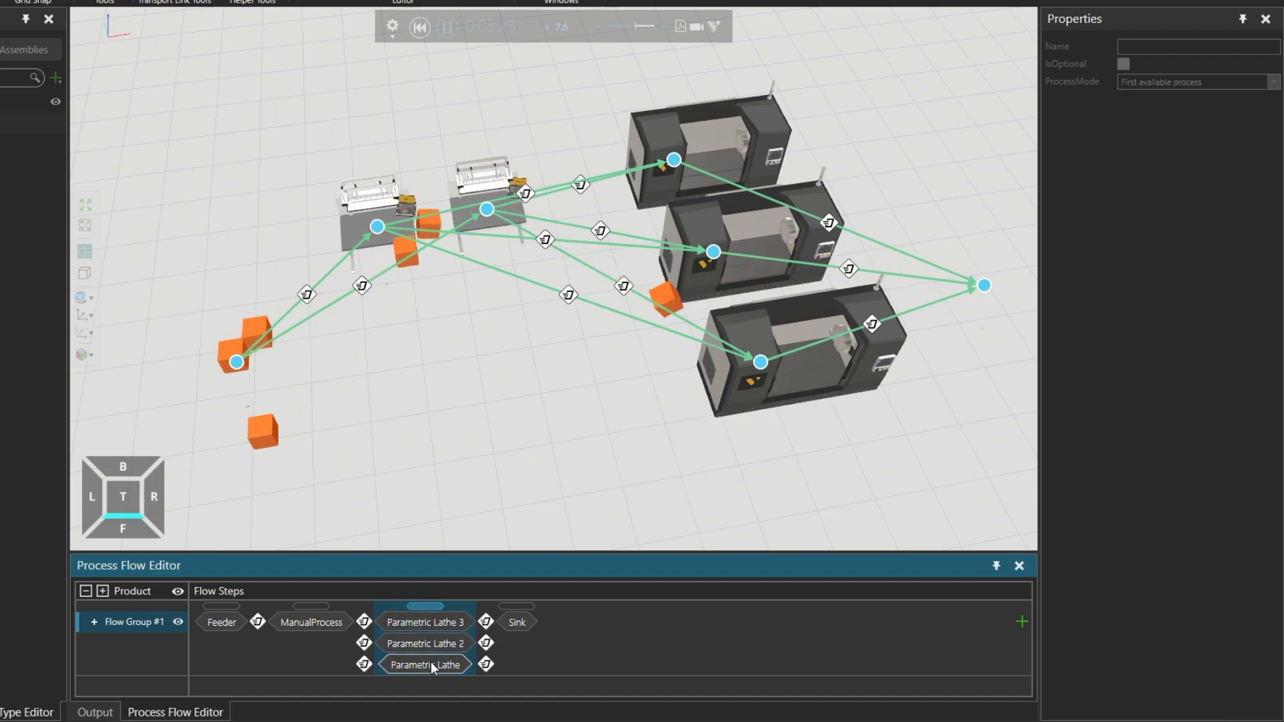
left_click(420, 28)
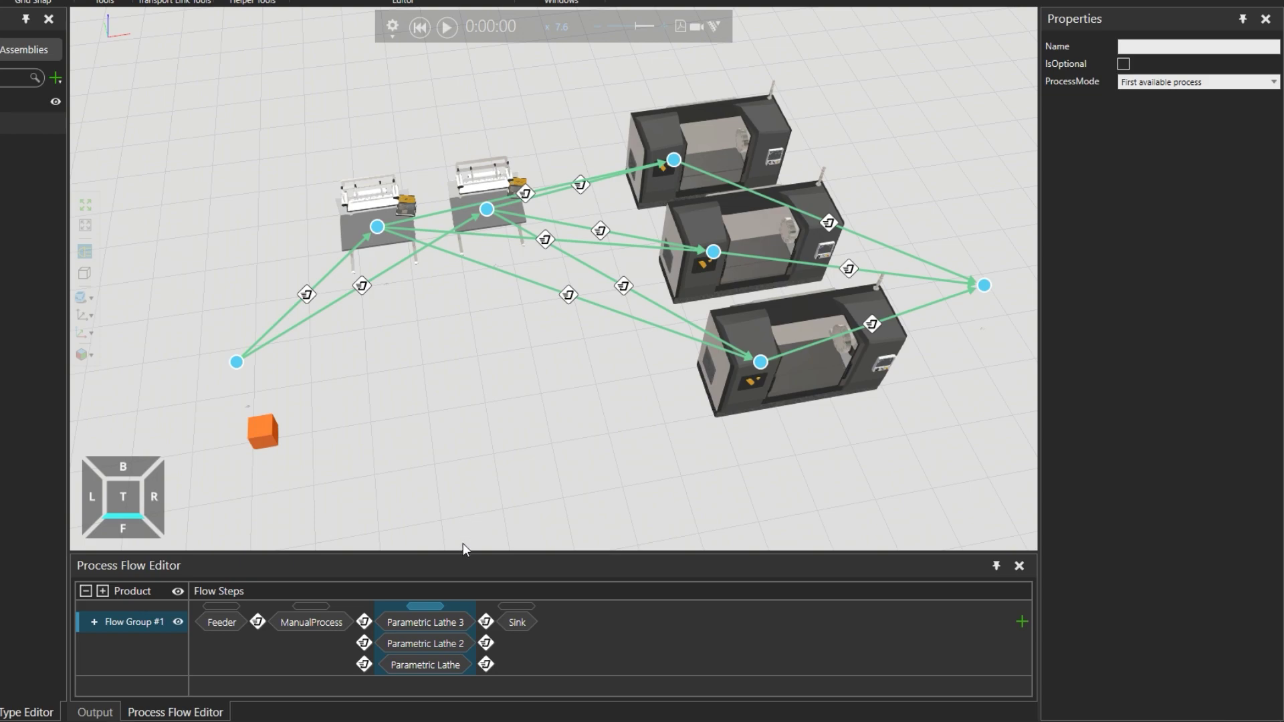
- Set the process mode of the lathe step group to All processes in any order
left_click(420, 606)
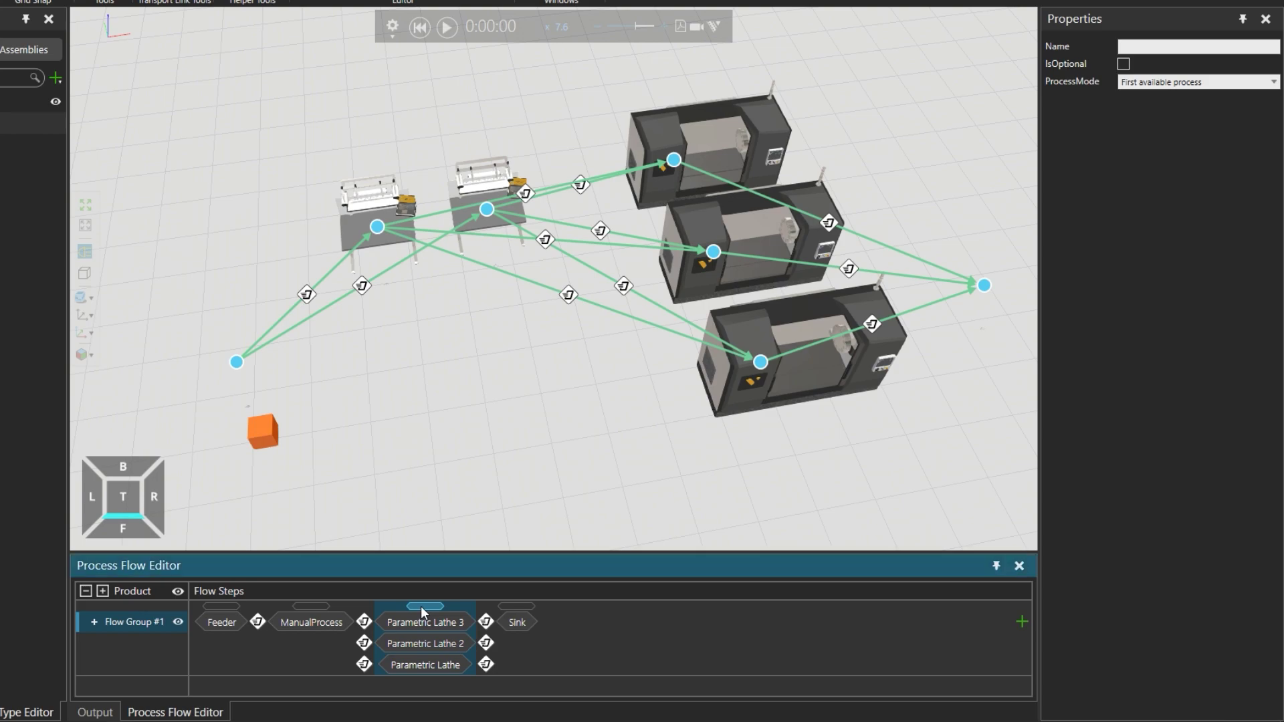
left_click(1125, 86)
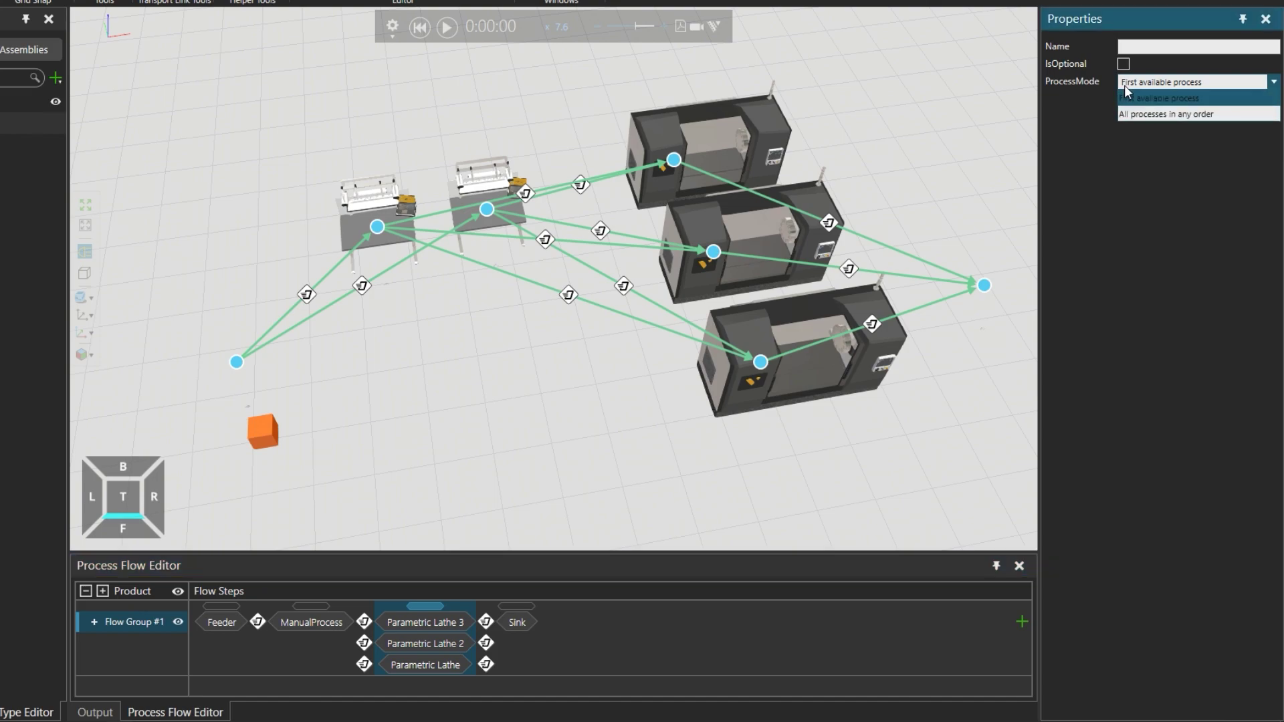
left_click(1147, 114)
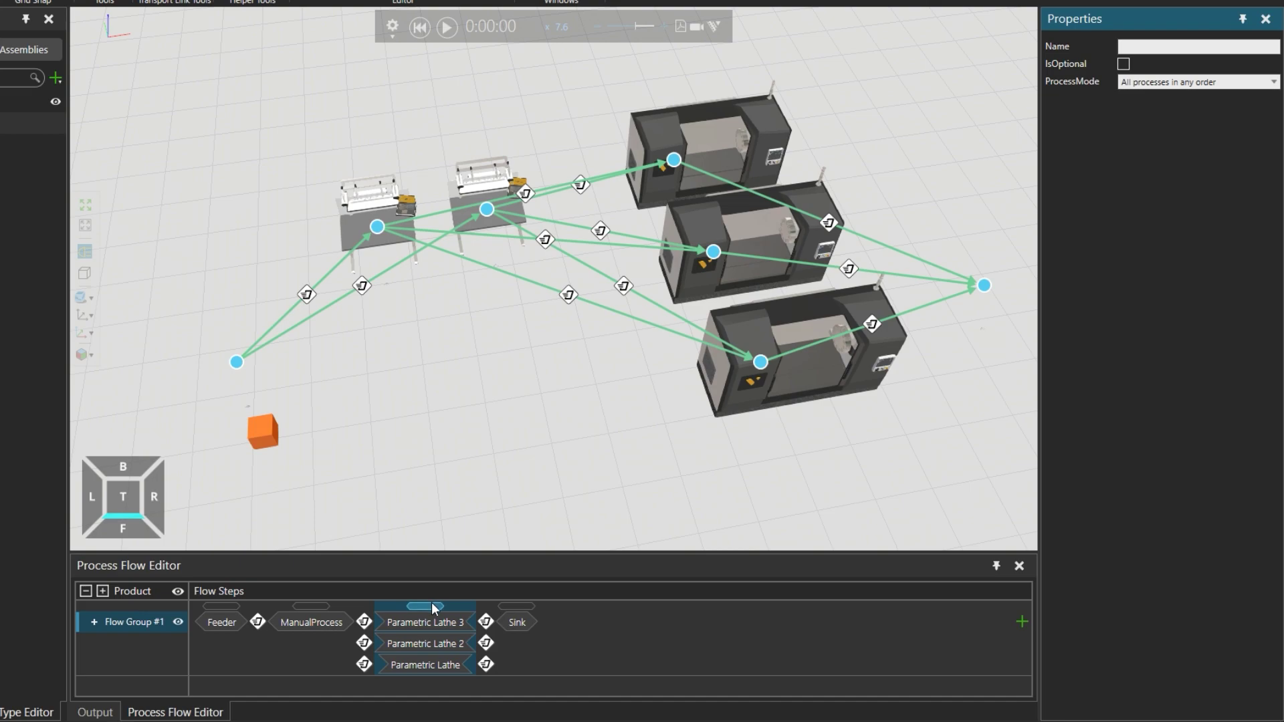
- Check the three lathe steps in the group, run the simulation with the new process mode, and reset it
left_click(430, 621)
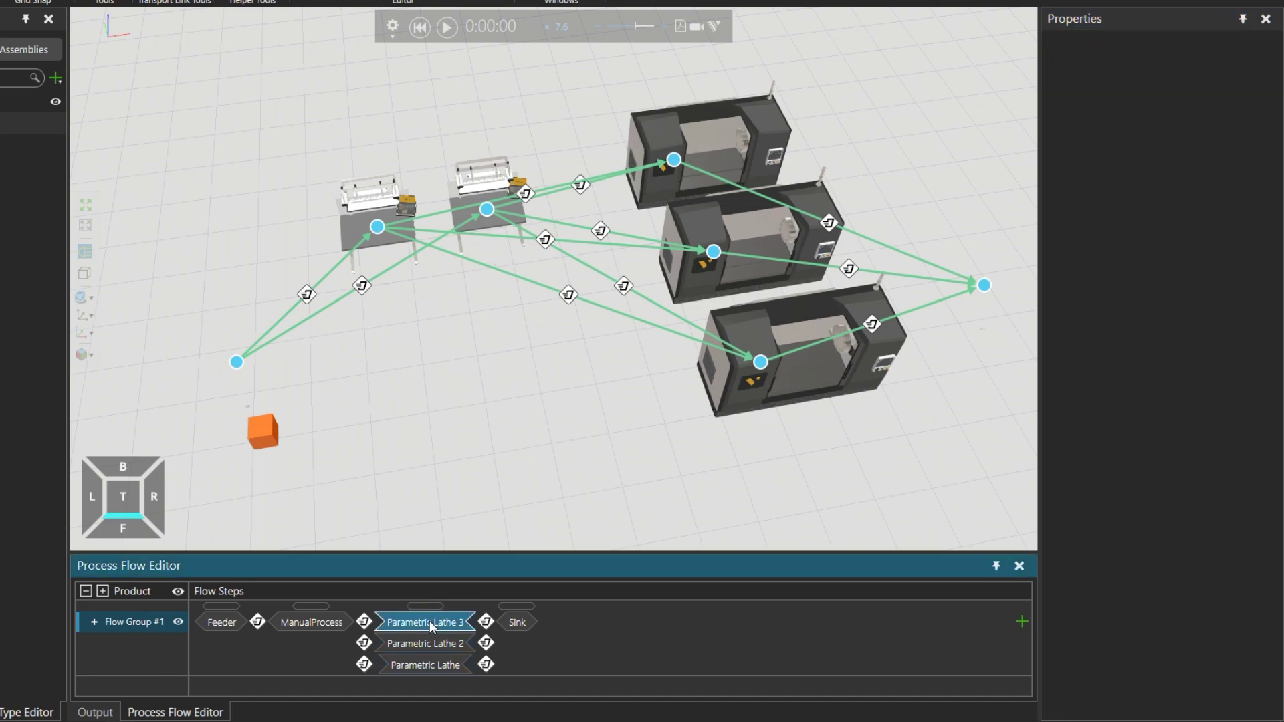
left_click(430, 641)
left_click(431, 666)
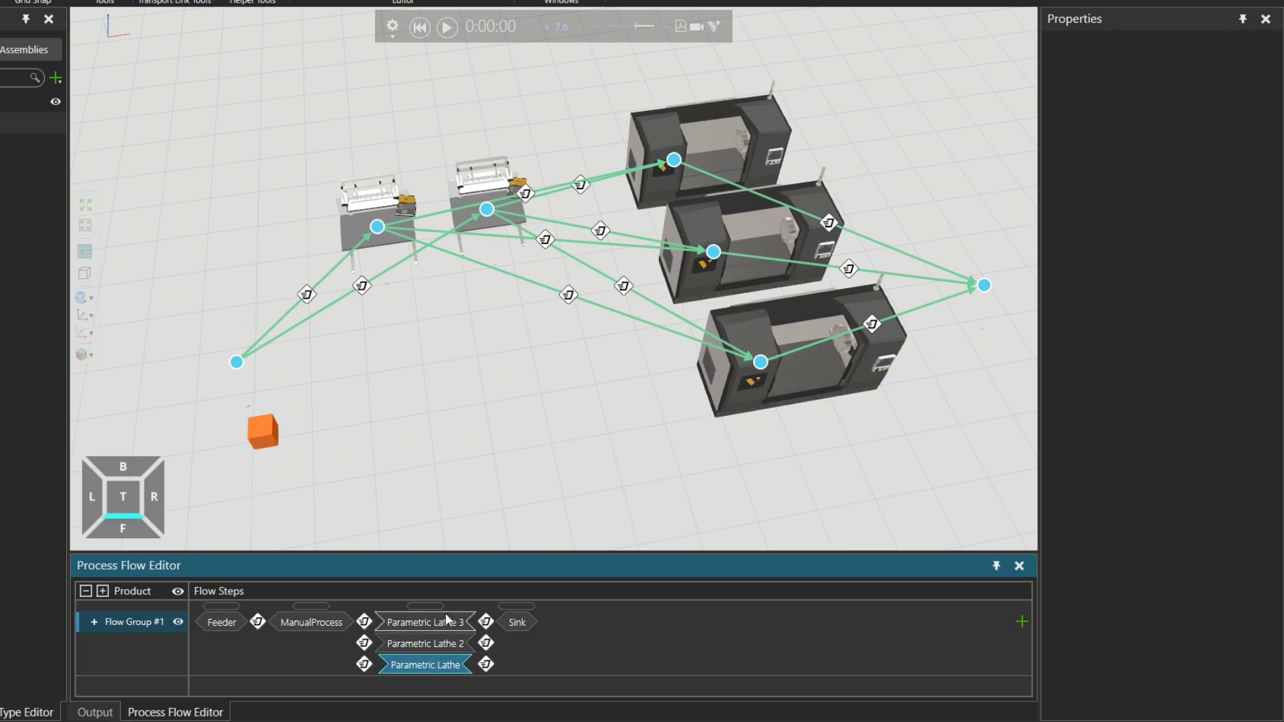
left_click(442, 28)
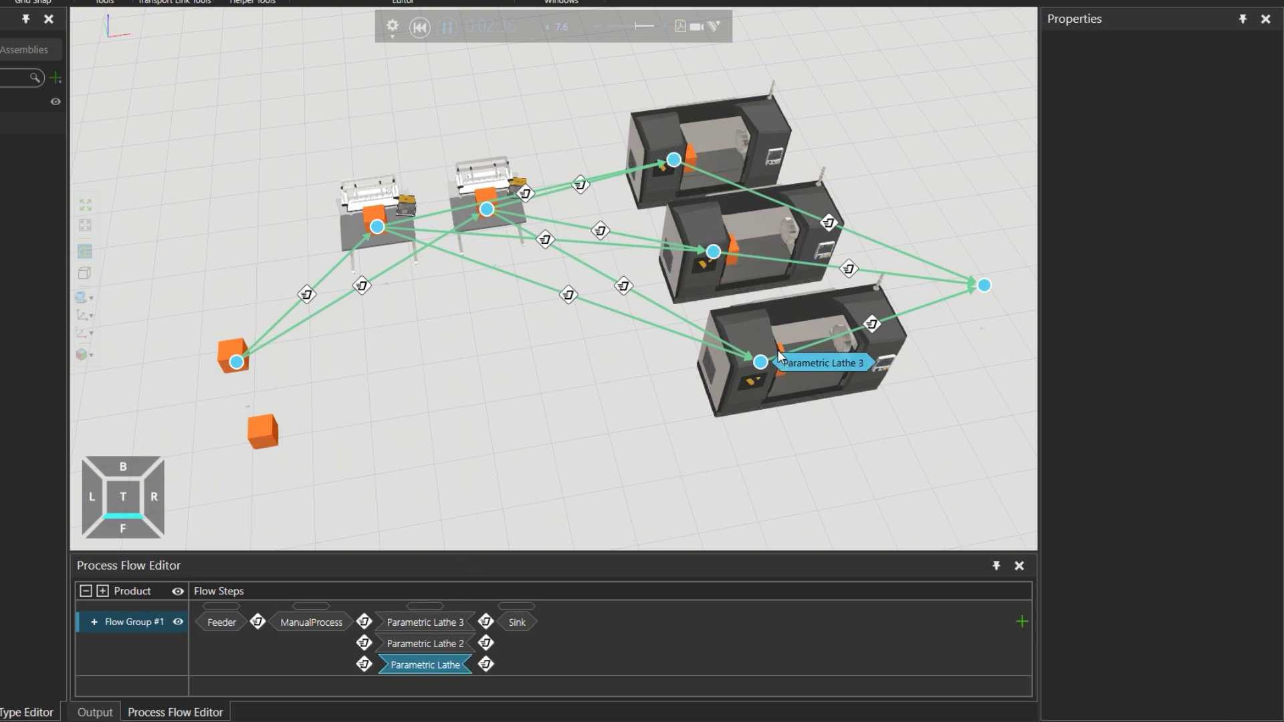
left_click(420, 27)
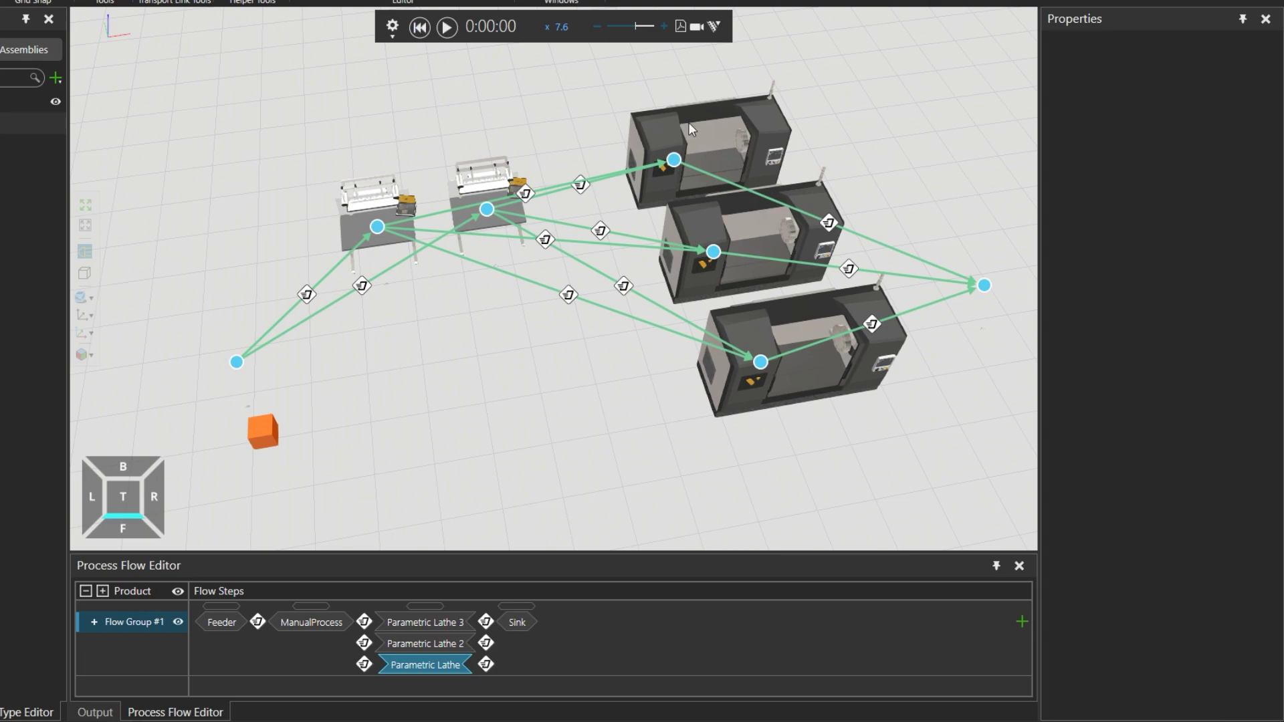
- Connect the three lathes to one another with transport links in both directions
left_click_drag(760, 362, 748, 279)
left_click_drag(672, 167, 761, 362)
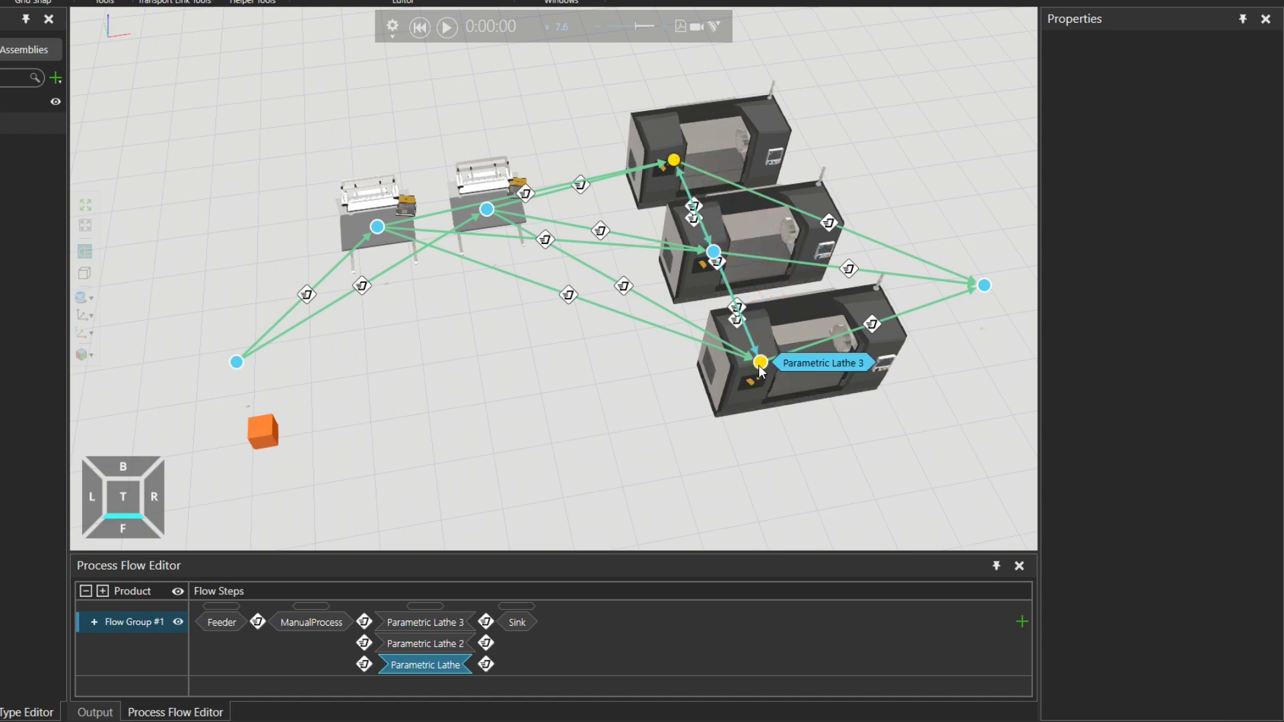
- Run the simulation, select a product block to follow its route through the interlinked lathes, and reset the simulation
left_click(447, 28)
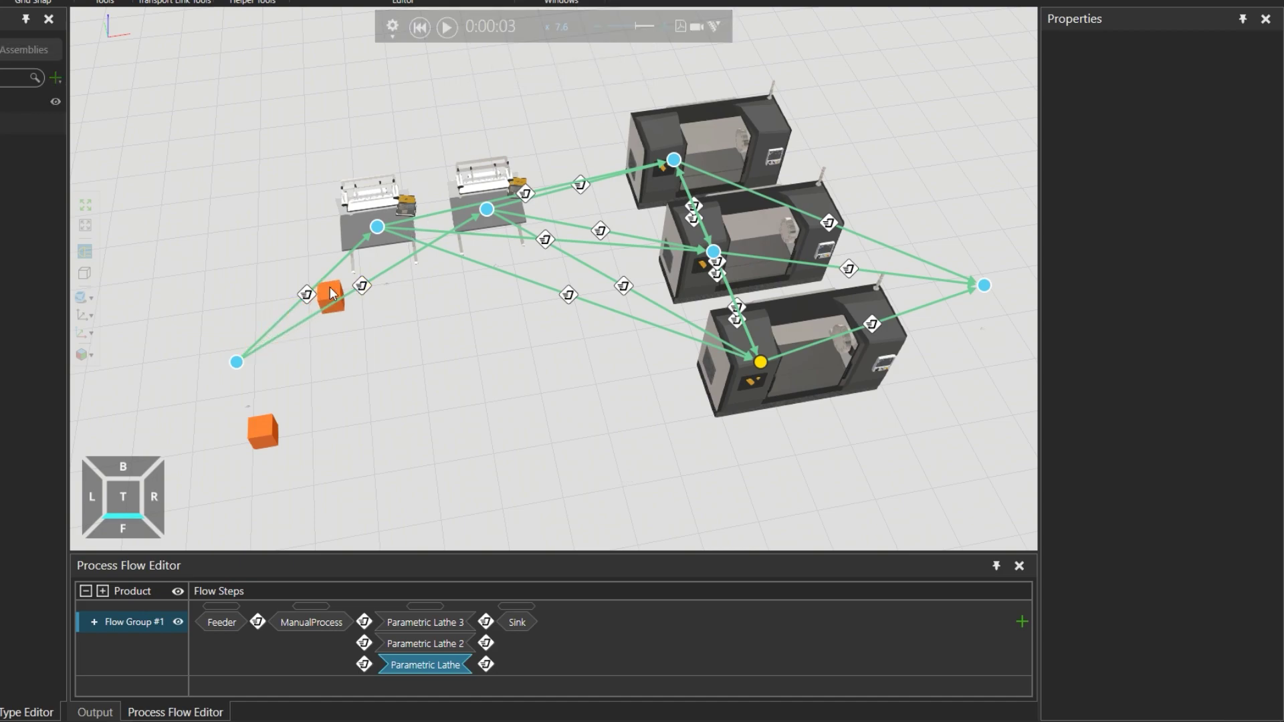
left_click(330, 292)
left_click(448, 27)
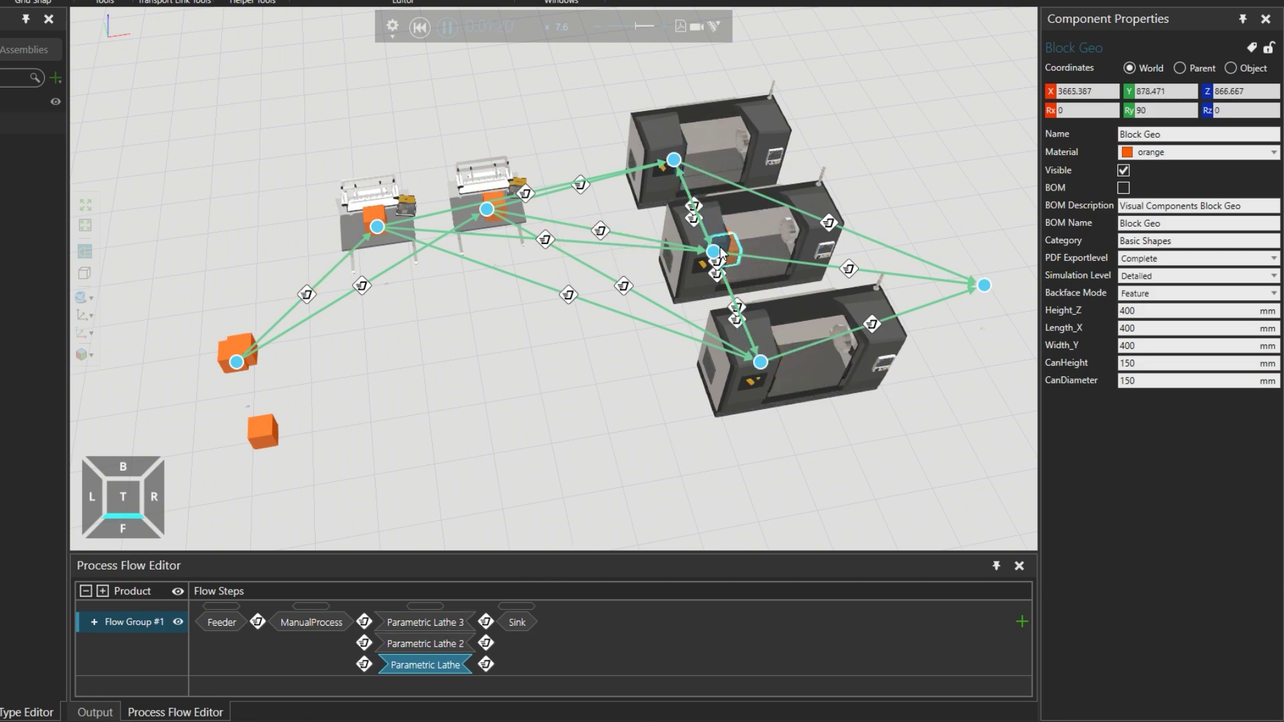
left_click(947, 531)
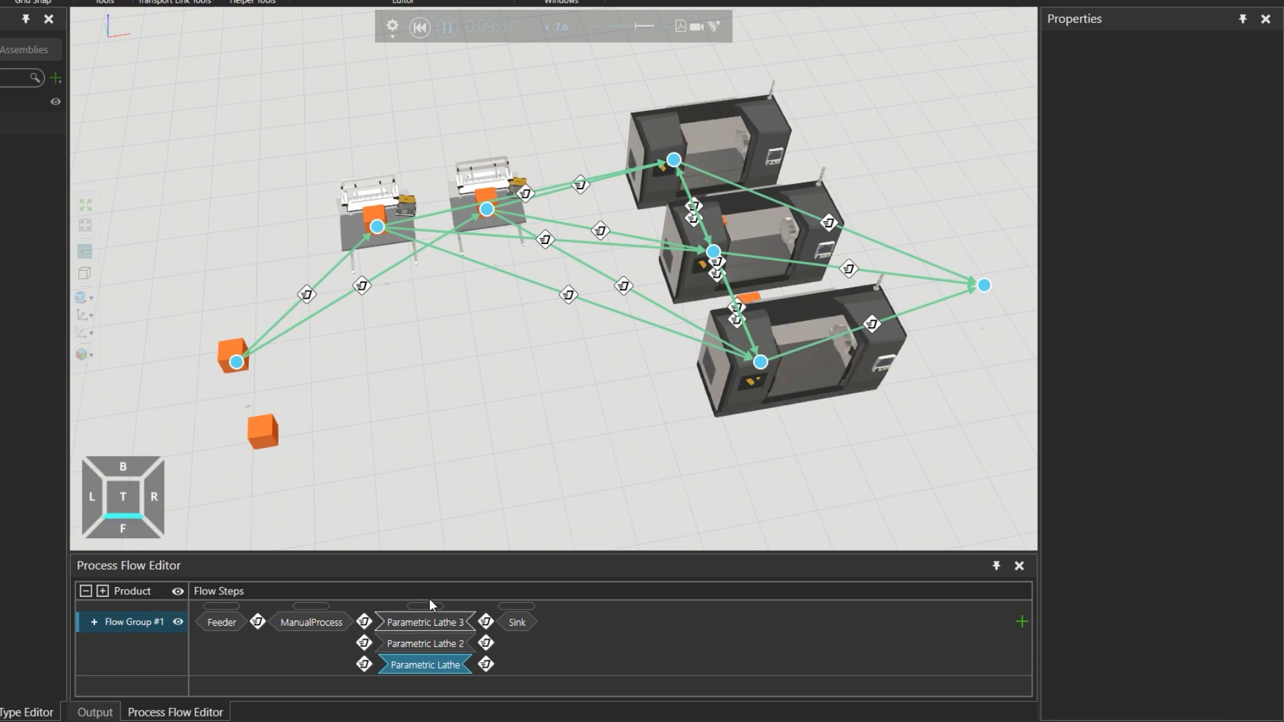
left_click(420, 27)
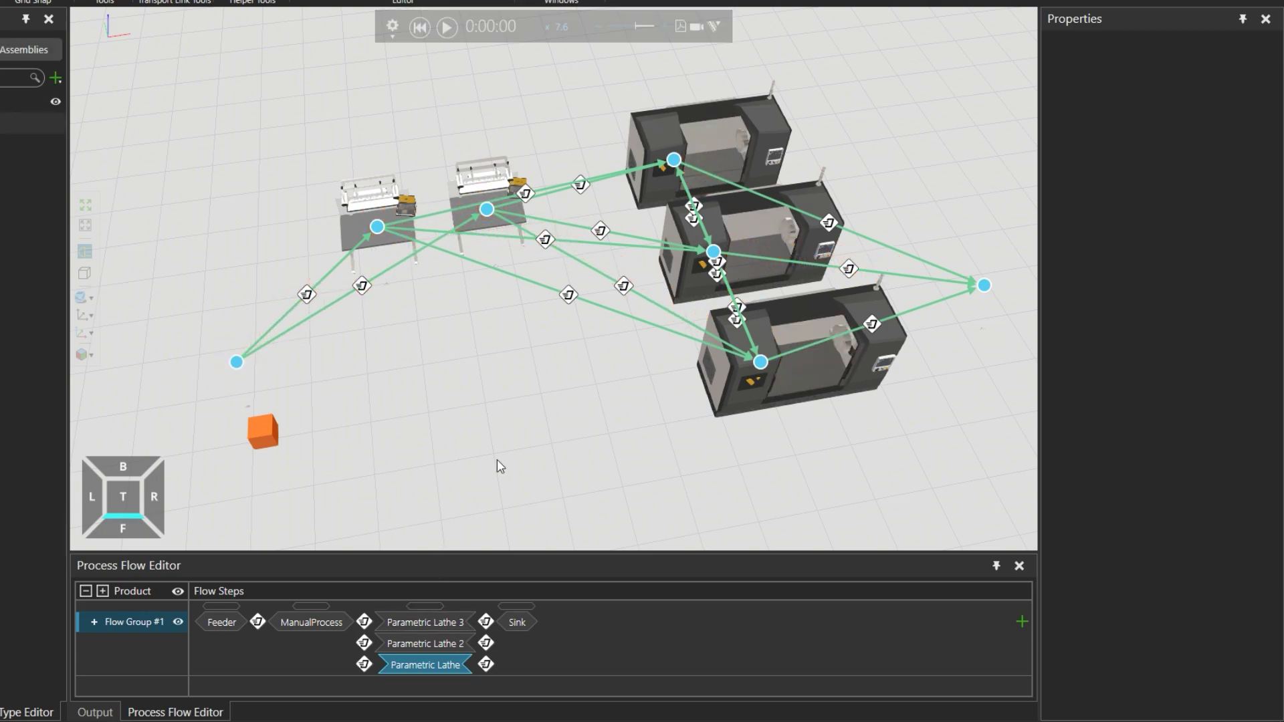
- Set the process mode of the lathe step group to First available process and run the simulation
left_click(425, 601)
left_click(429, 608)
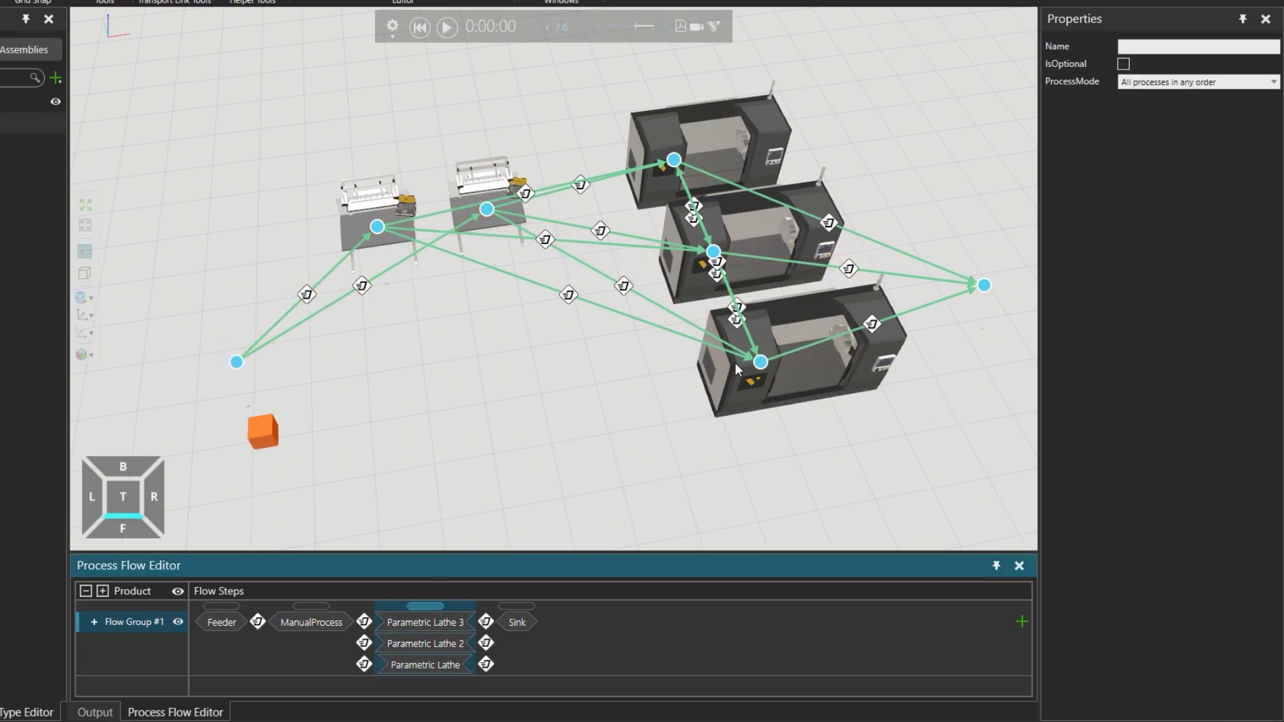
left_click(1202, 83)
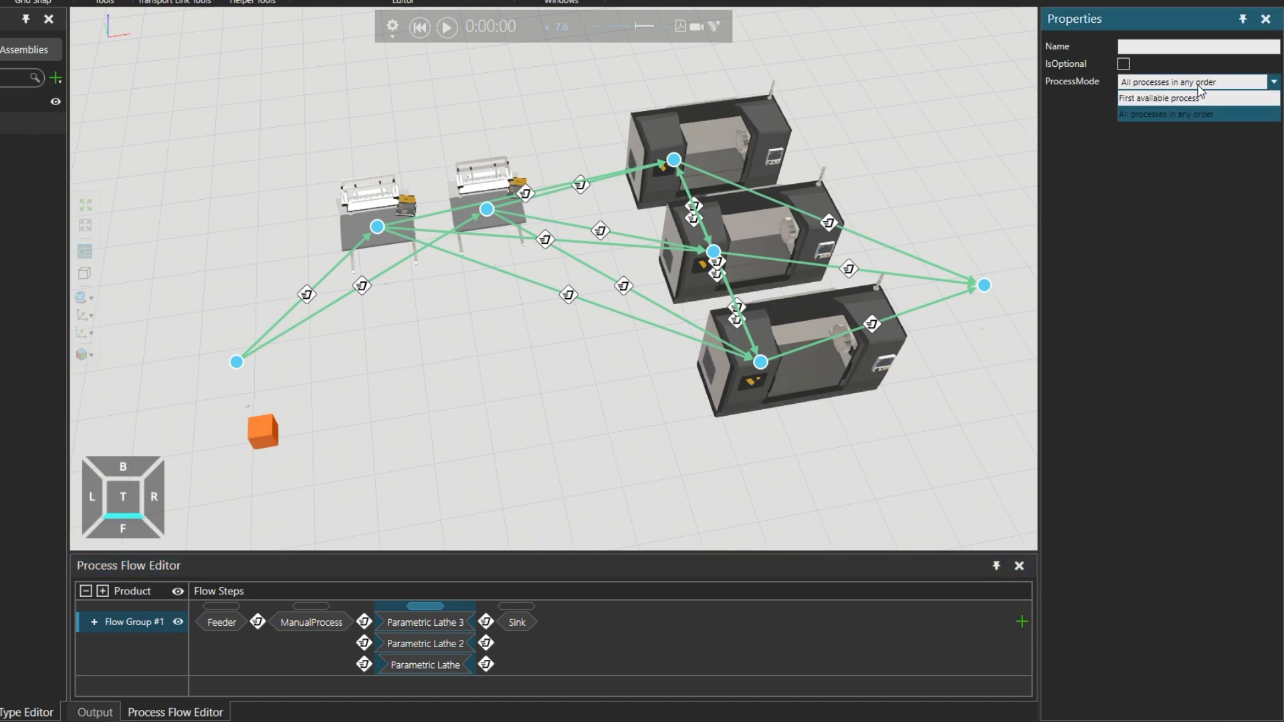
left_click(1166, 97)
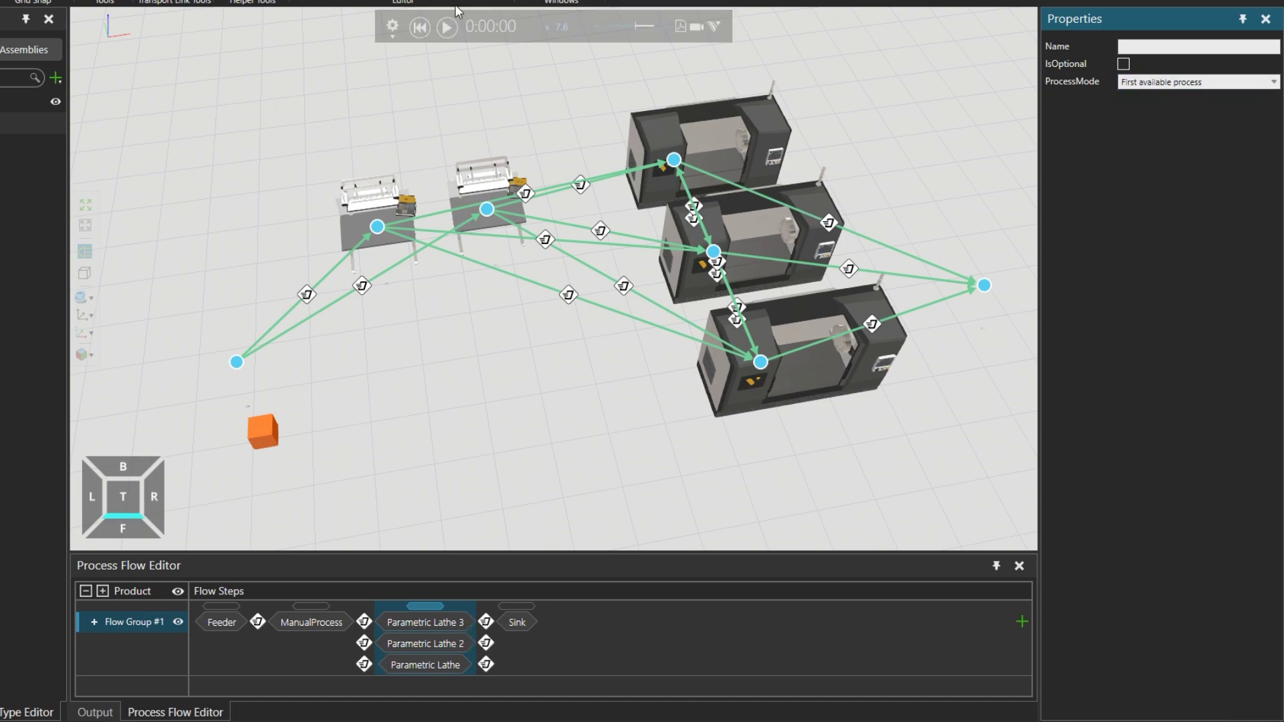
left_click(447, 27)
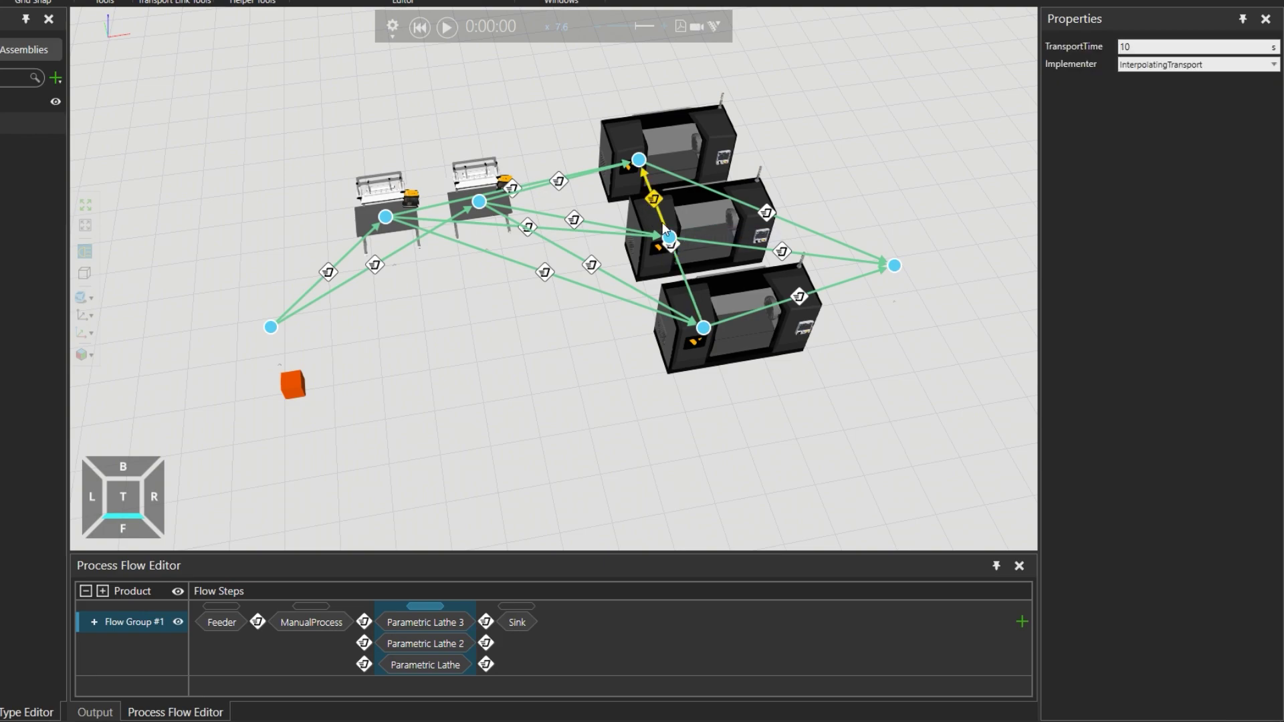
- Delete the transport links that connect the three lathes to one another
scroll(672, 256, "up", 4)
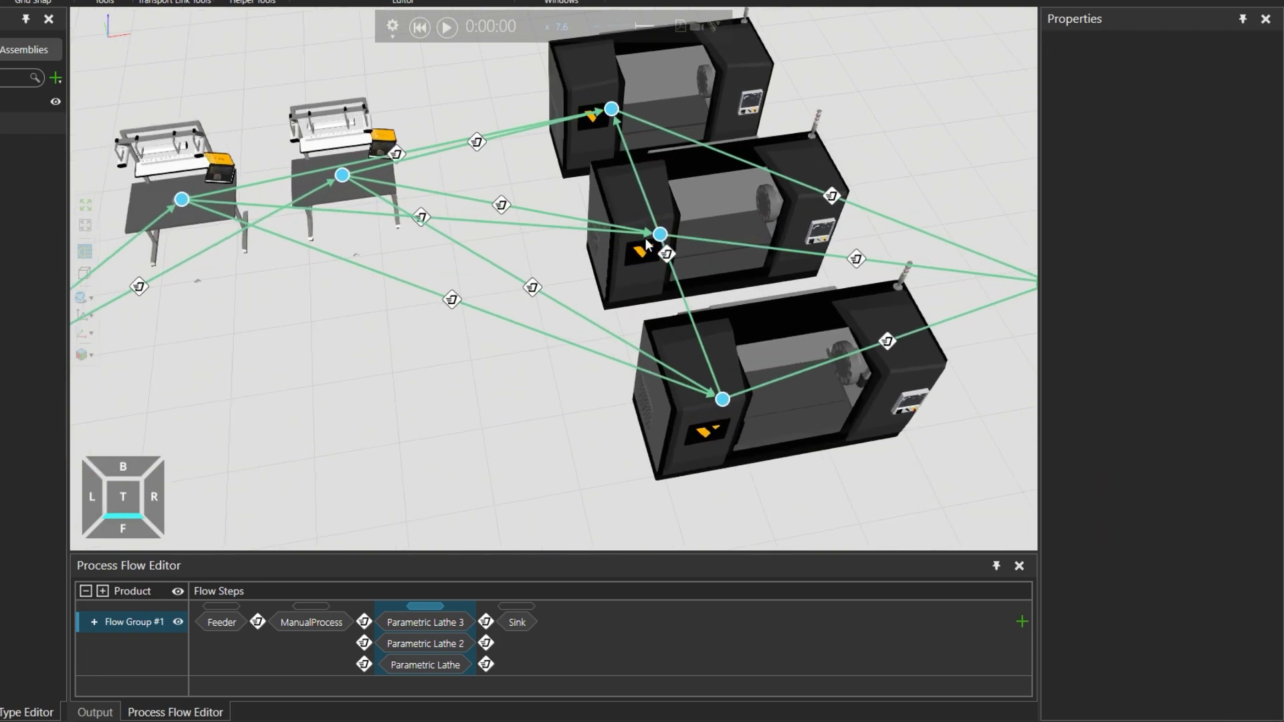
scroll(568, 217, "down", 5)
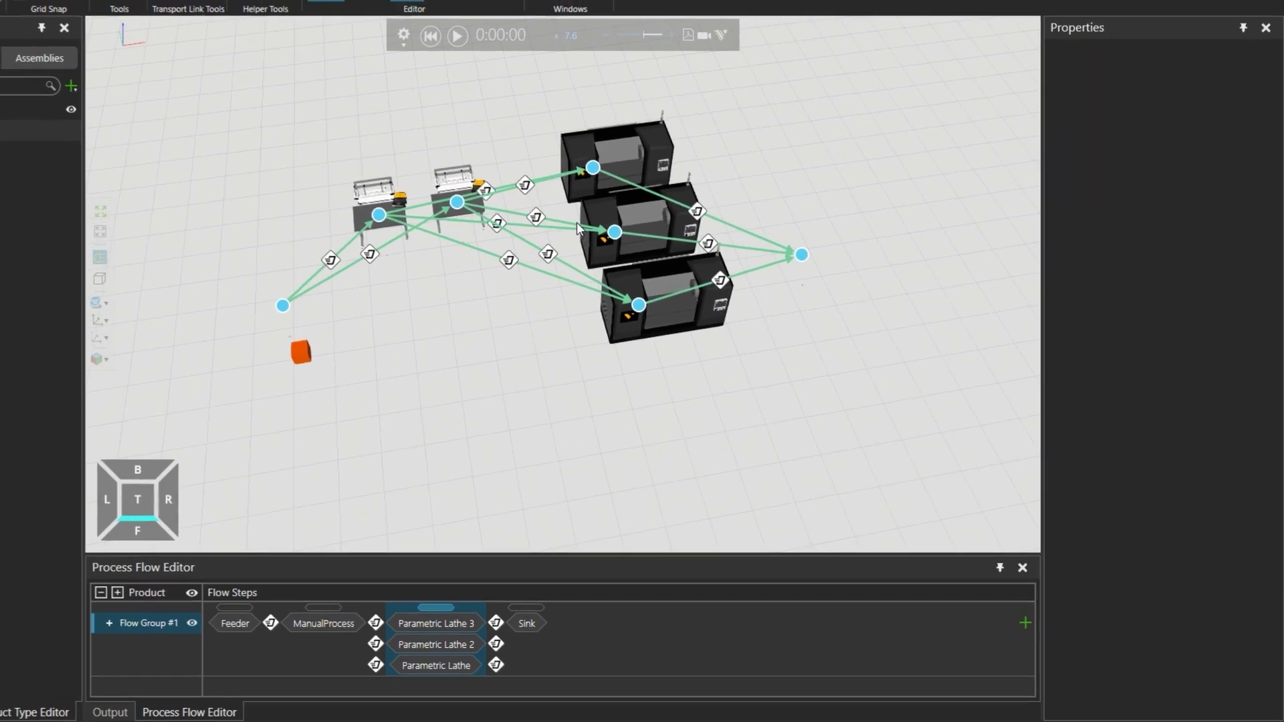
- Move the three lathes and the sink together along X, about 3530 mm farther from the workstations
left_click(53, 52)
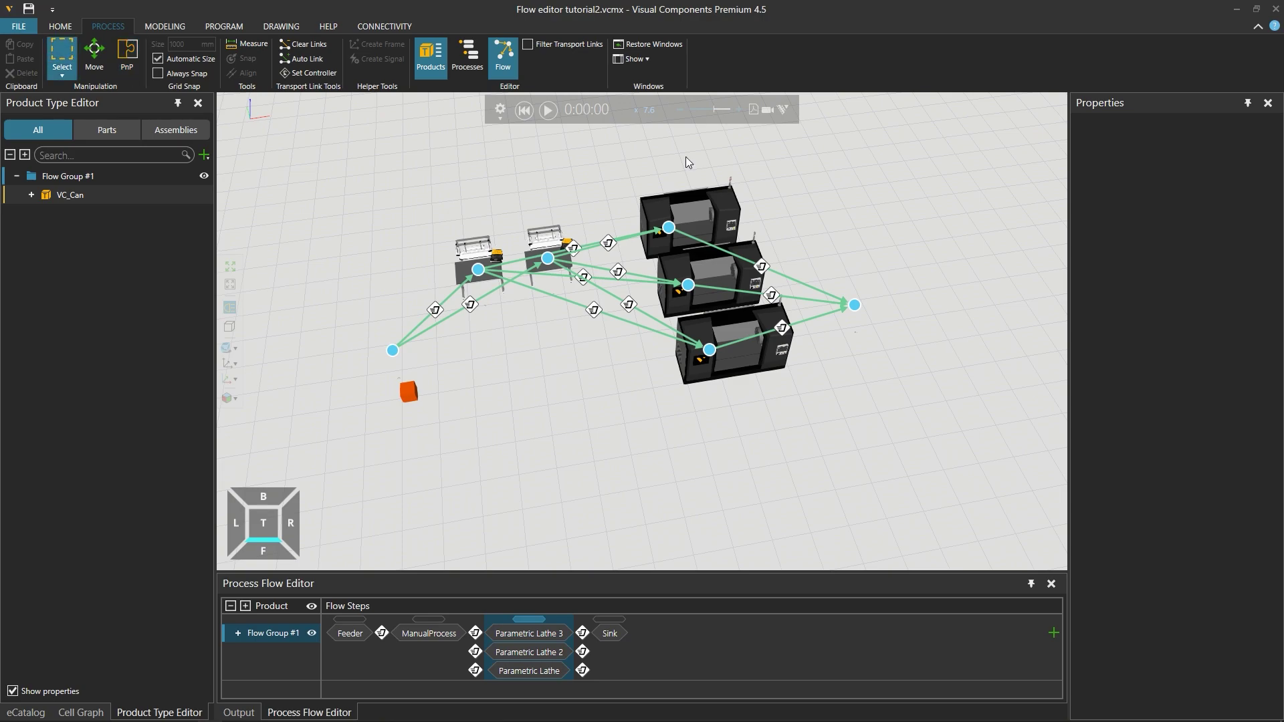
left_click_drag(606, 153, 948, 463)
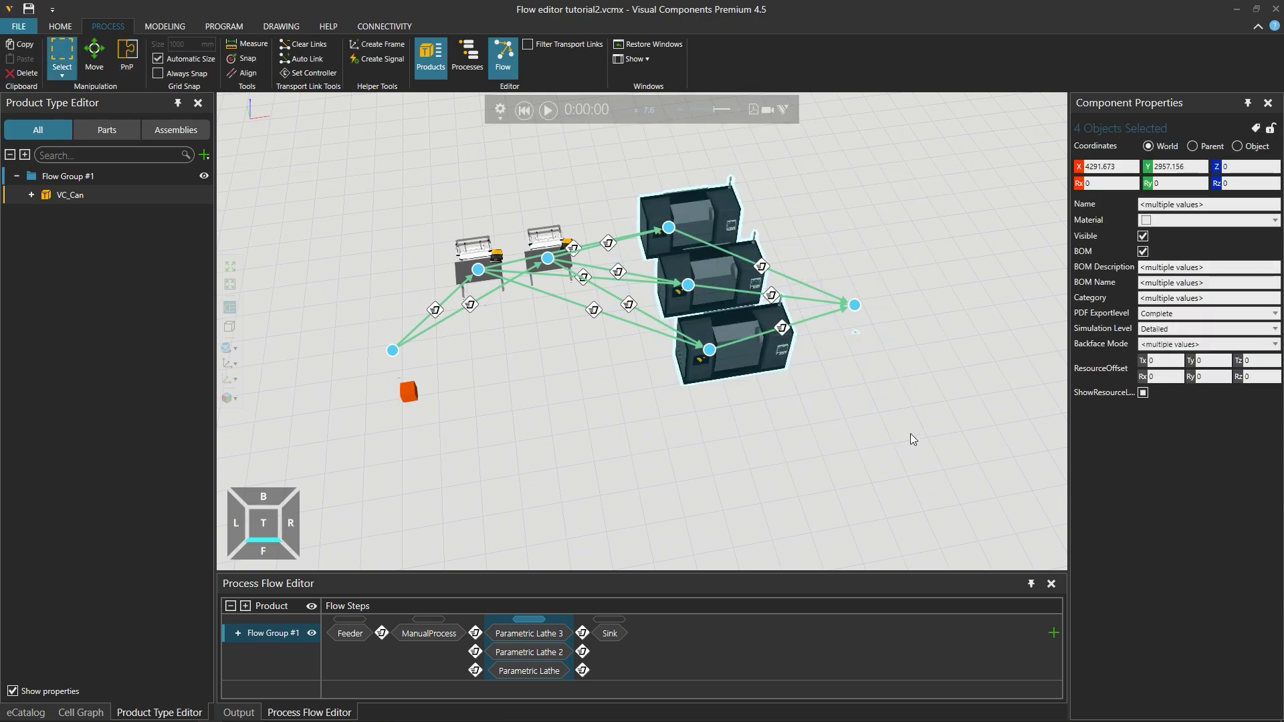
left_click(95, 57)
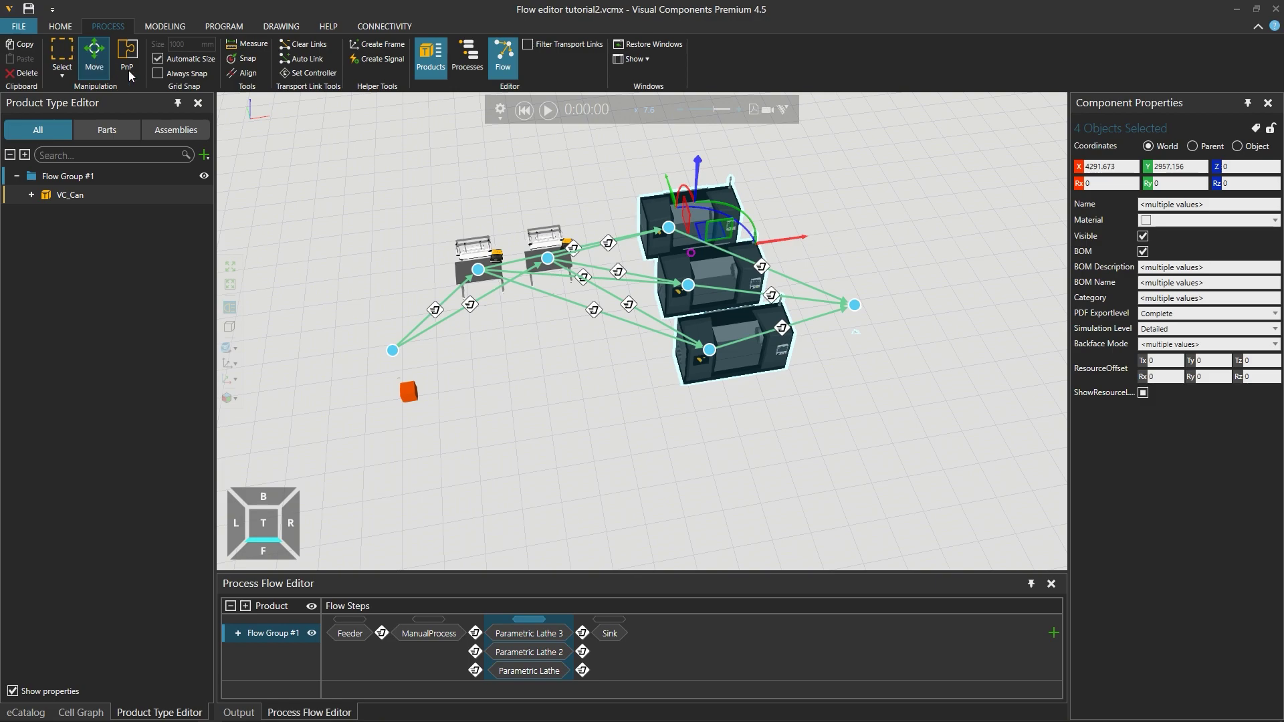
left_click_drag(784, 239, 887, 271)
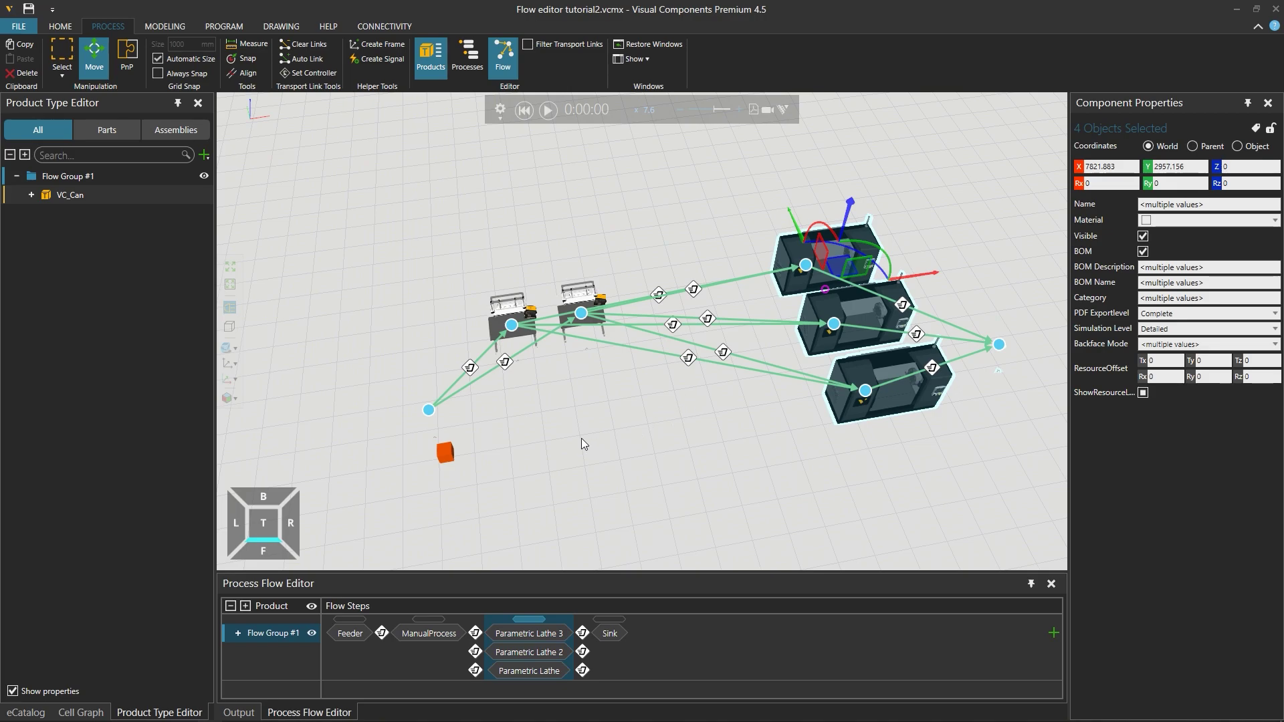
- Add a Warehouse Shelf from the PM Warehousing collection to the layout, behind the workstations and lathes
left_click(22, 714)
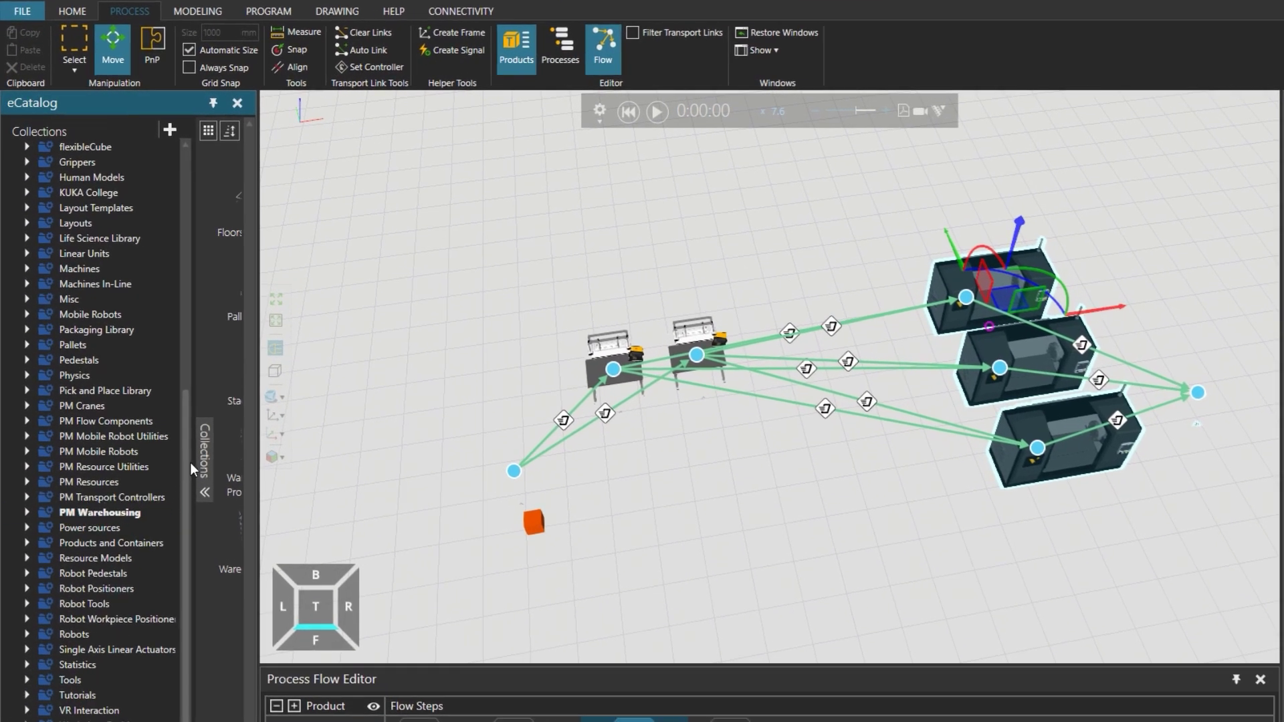
left_click(208, 467)
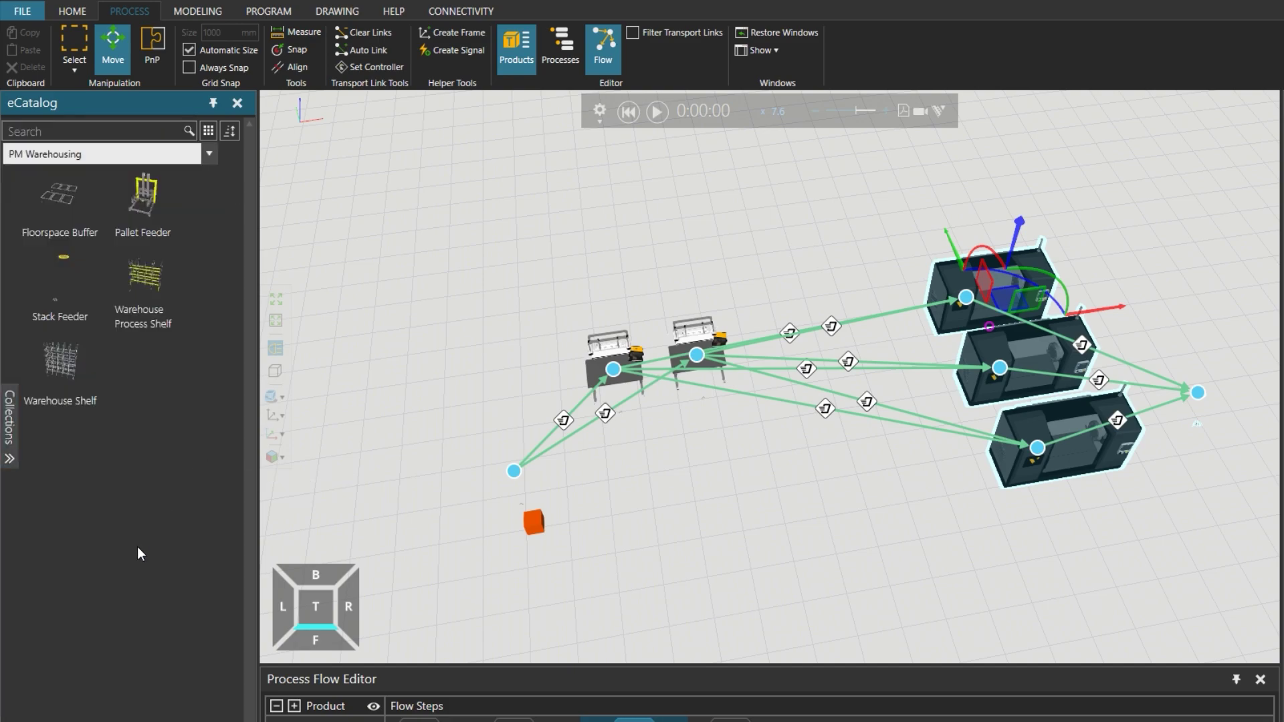
left_click_drag(59, 364, 796, 264)
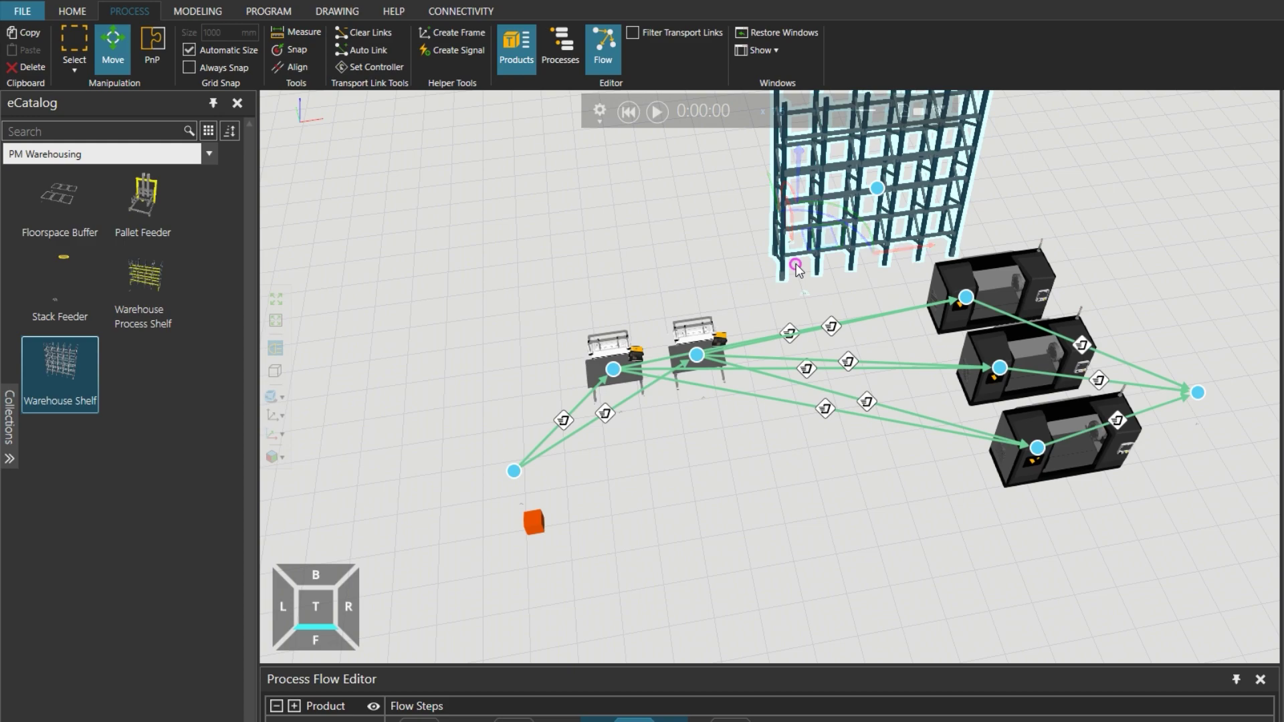
- Reposition the warehouse shelf in the gap behind the two workstations and the lathes
right_click_drag(782, 254, 821, 186)
left_click_drag(880, 204, 796, 208)
right_click_drag(796, 207, 604, 249)
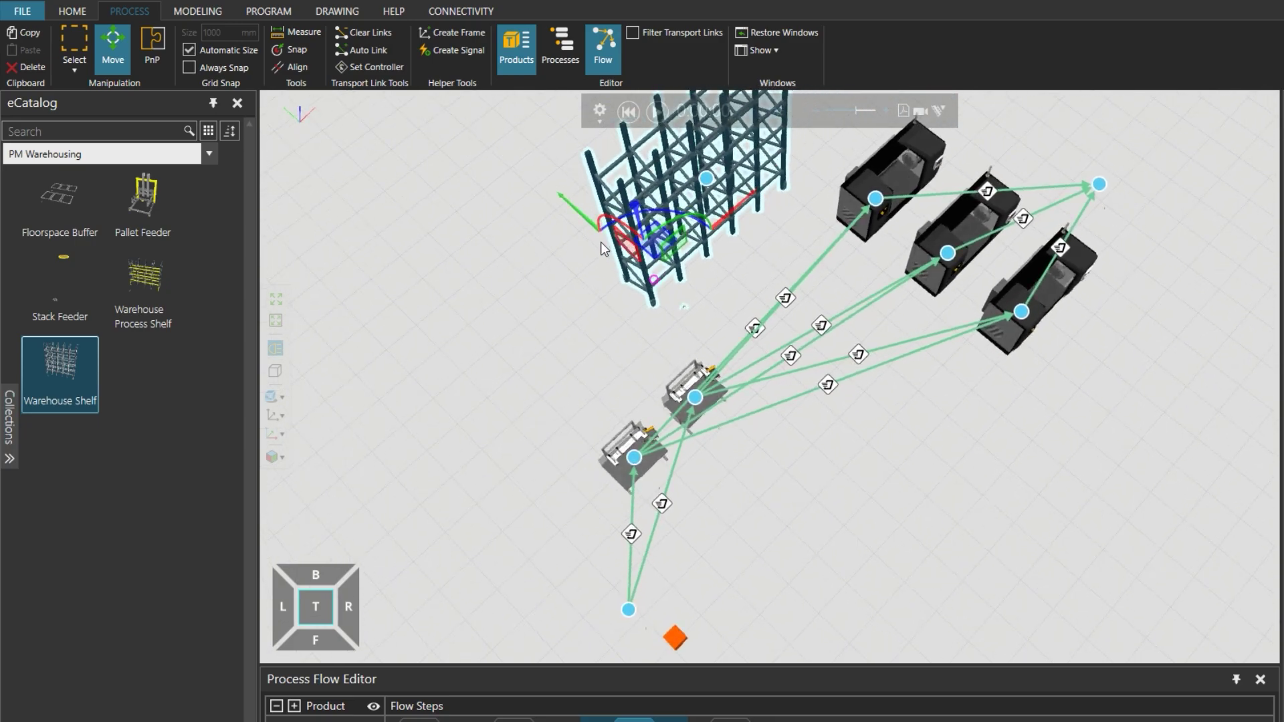
left_click_drag(584, 222, 611, 255)
left_click(847, 435)
right_click_drag(847, 435, 791, 524)
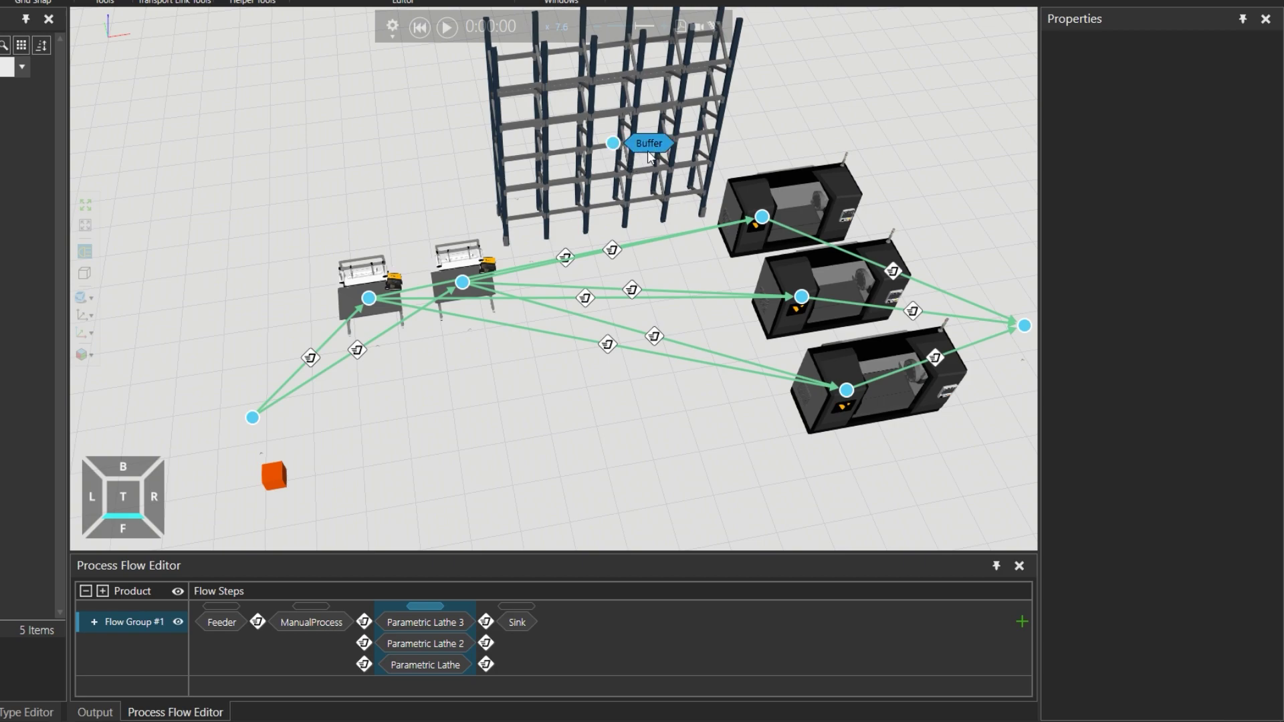
- Insert the shelf's Buffer step between ManualProcess and the lathes, and link both workstations through the shelf to all three lathes
left_click_drag(652, 149, 374, 612)
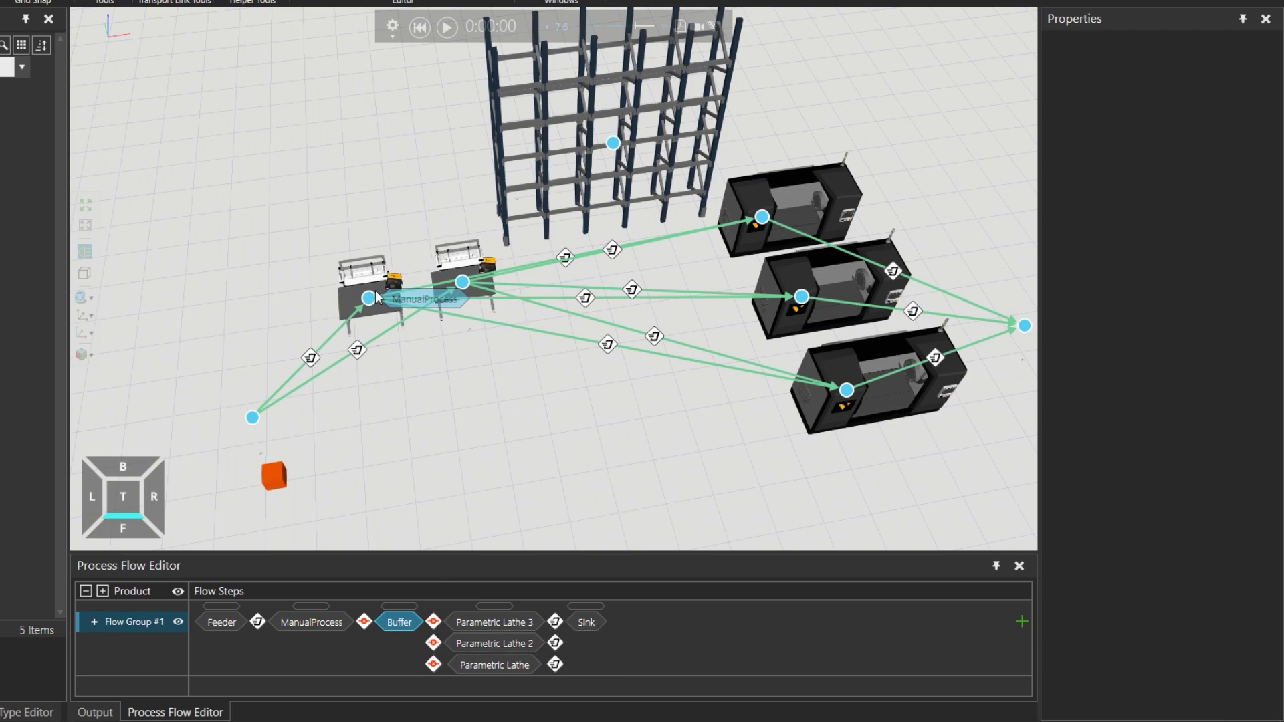
mouse_move(369, 303)
left_mouse_down()
mouse_move(625, 140)
mouse_move(613, 143)
mouse_move(695, 201)
mouse_move(758, 212)
left_mouse_up()
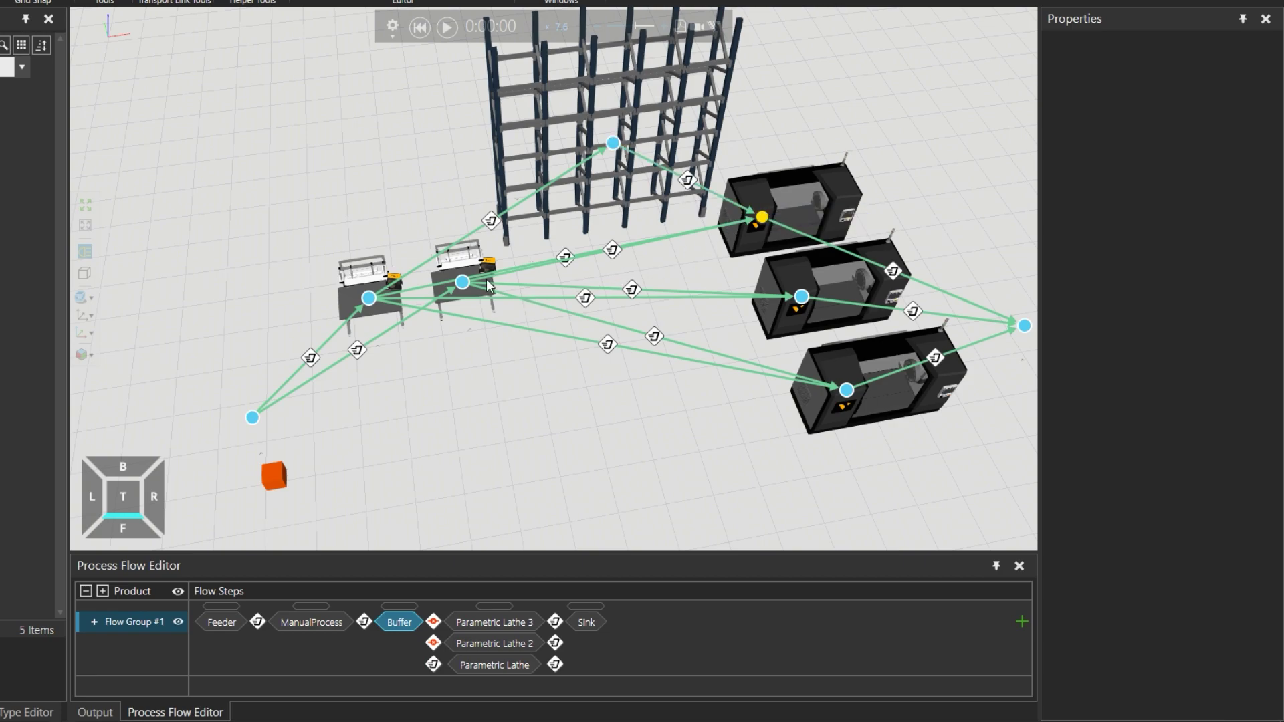
left_click_drag(462, 283, 612, 144)
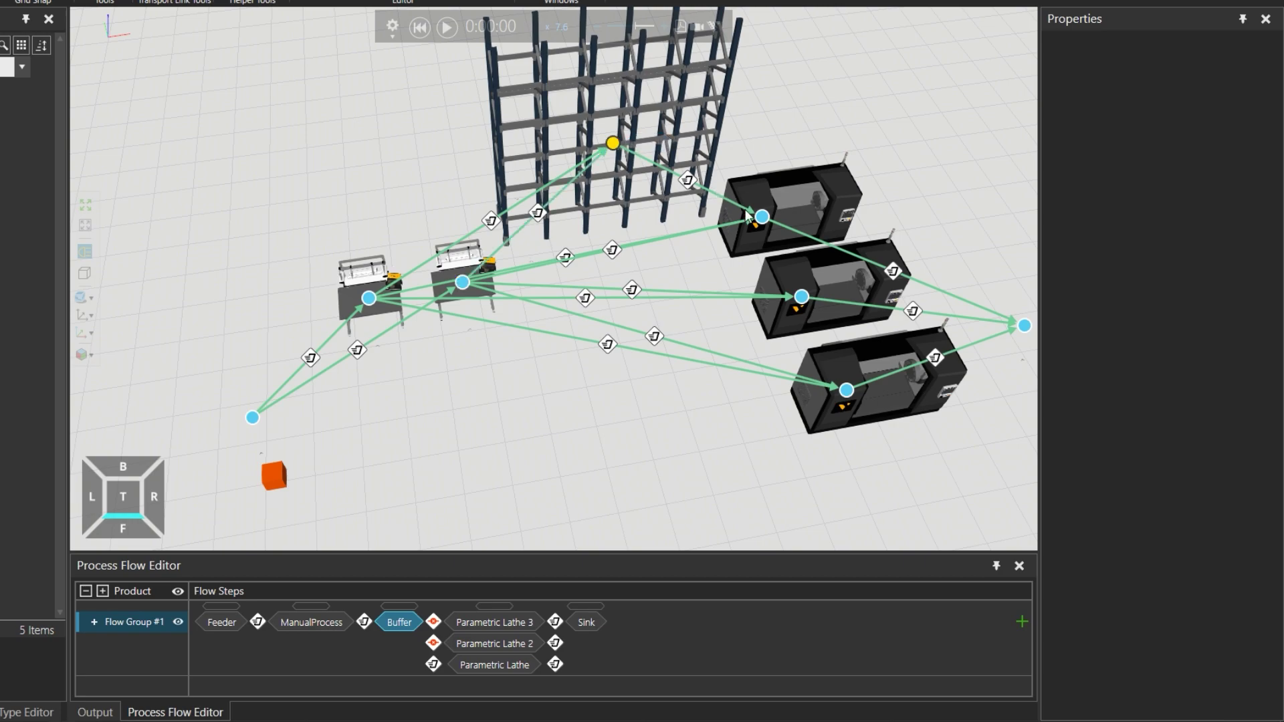
left_click(798, 297)
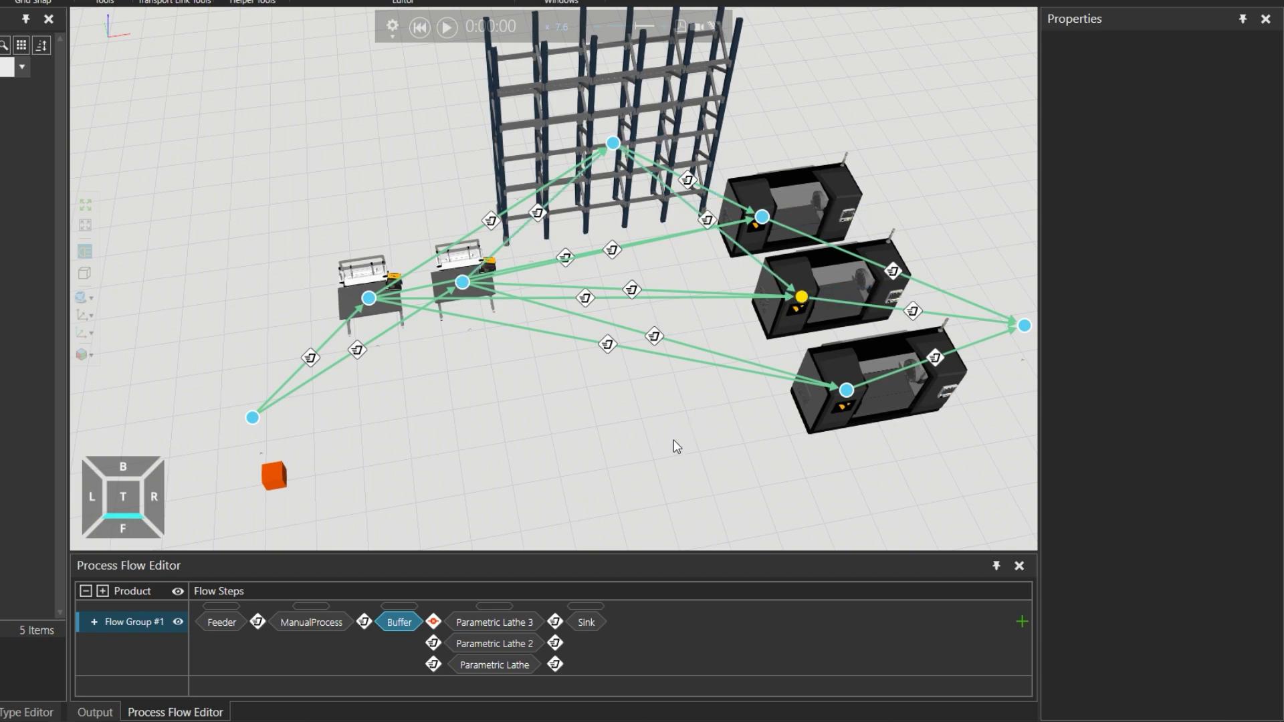
left_click(612, 143)
left_click(846, 390)
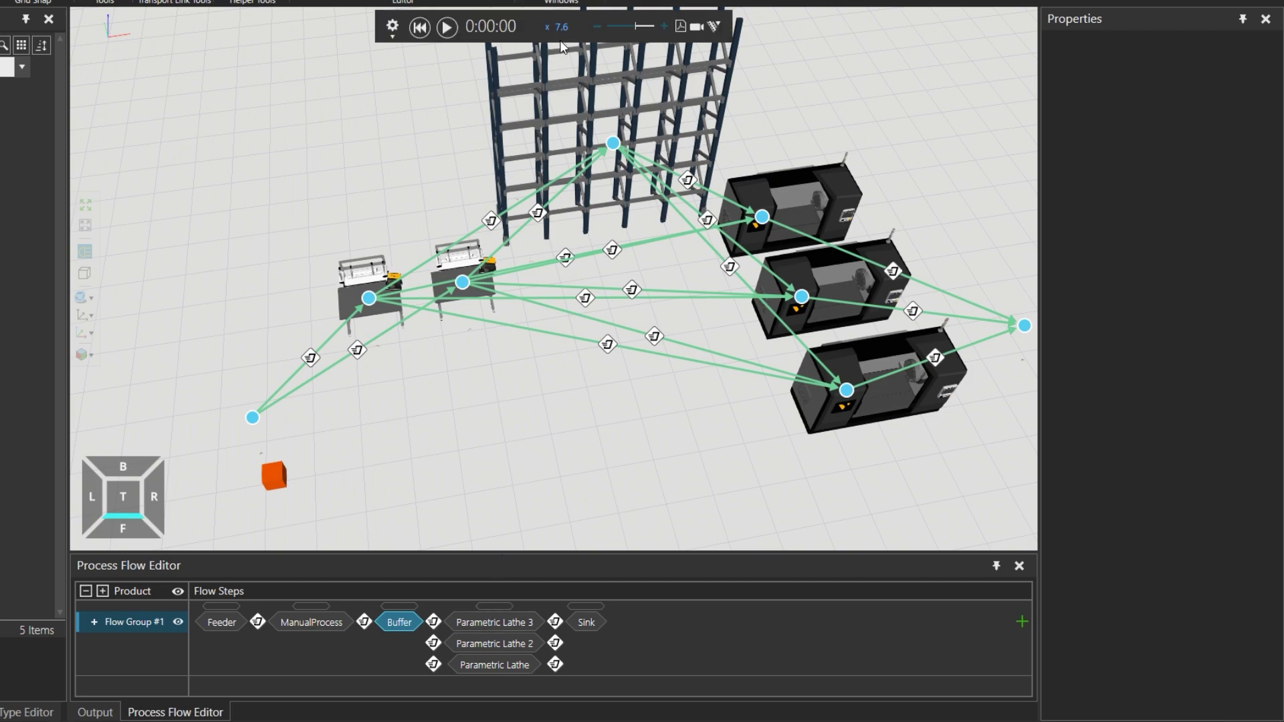
- Run the simulation to observe how products use the buffer shelf, and reset it
left_click(449, 27)
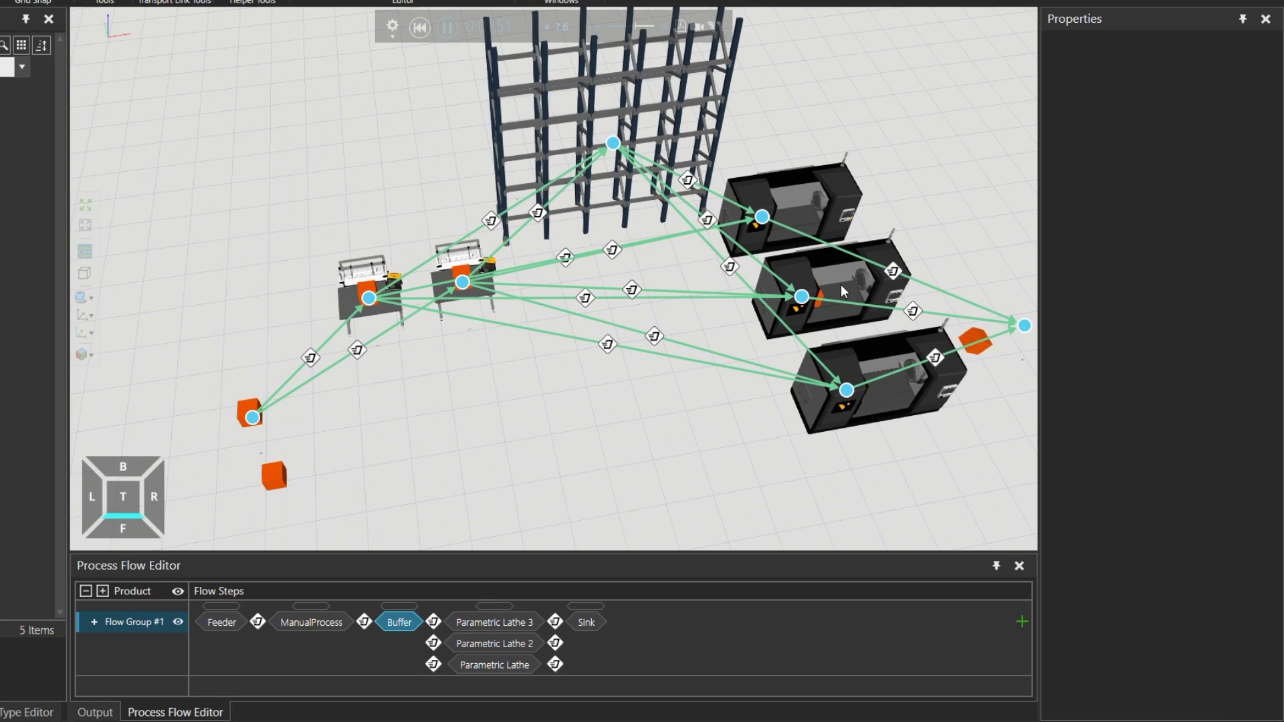
left_click(445, 28)
left_click(467, 63)
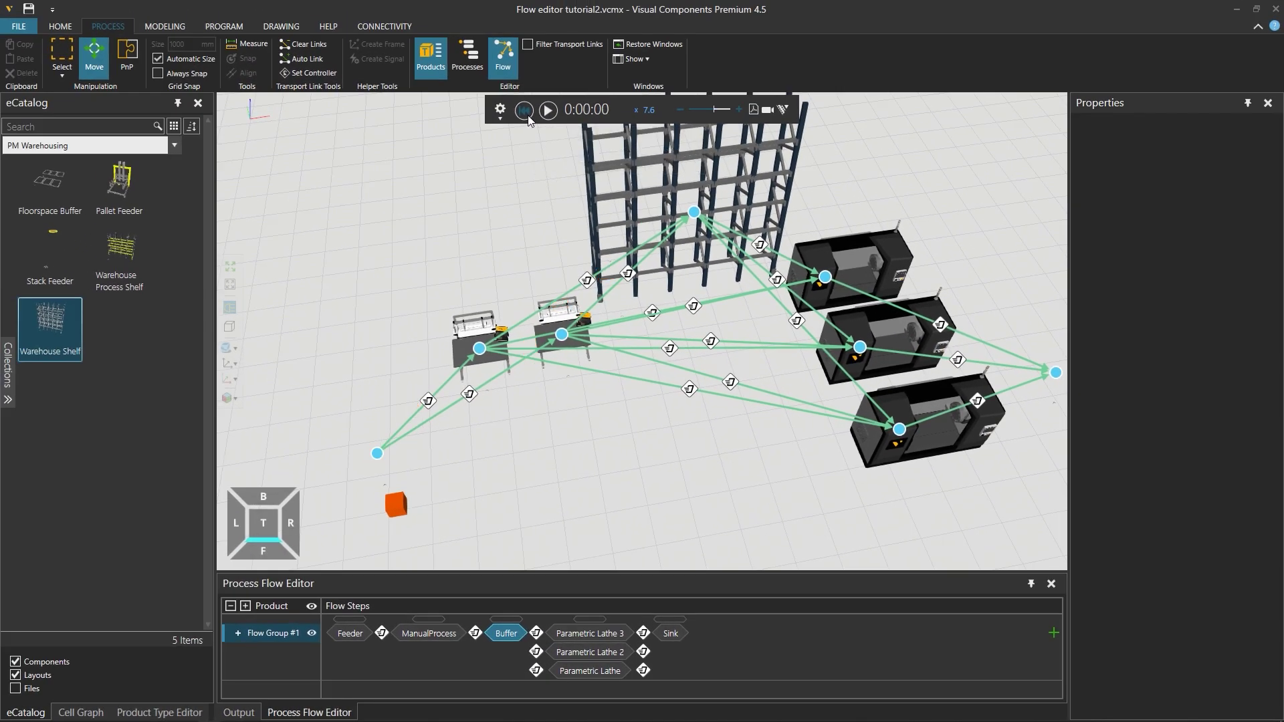
- Set the process time of all three lathes to 60 s
left_click(944, 452)
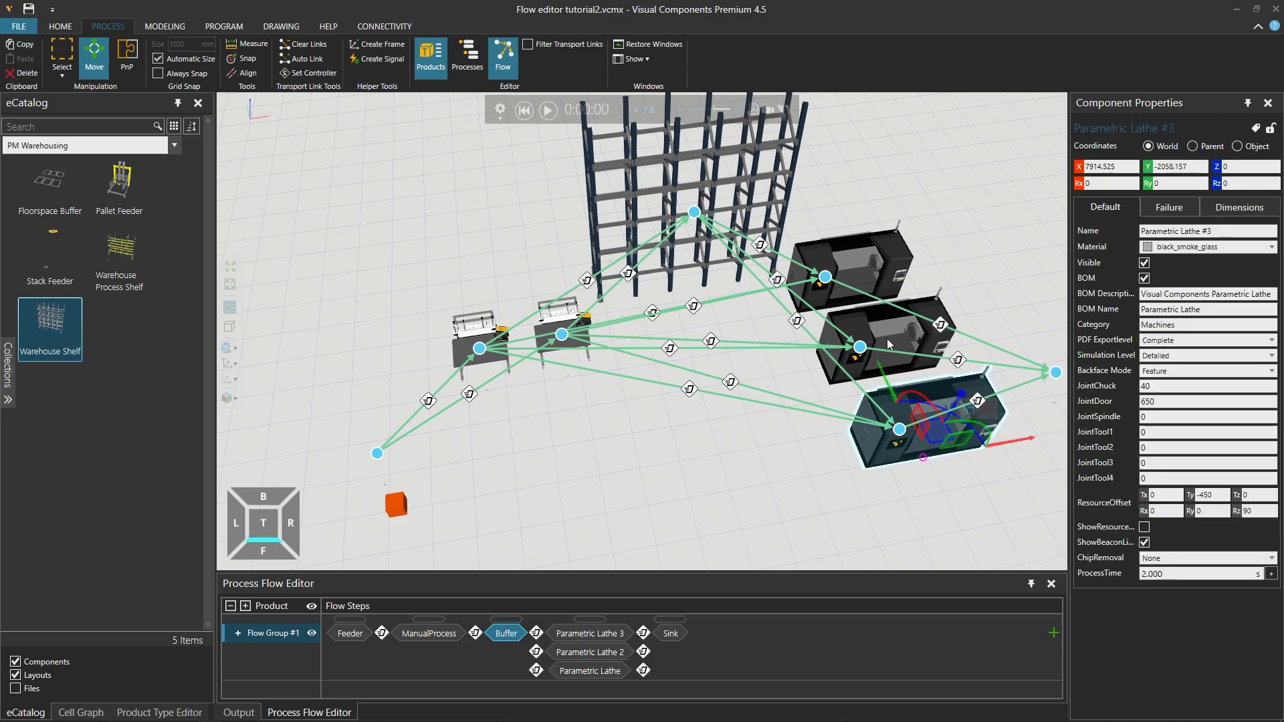
left_click(881, 327, "ctrl")
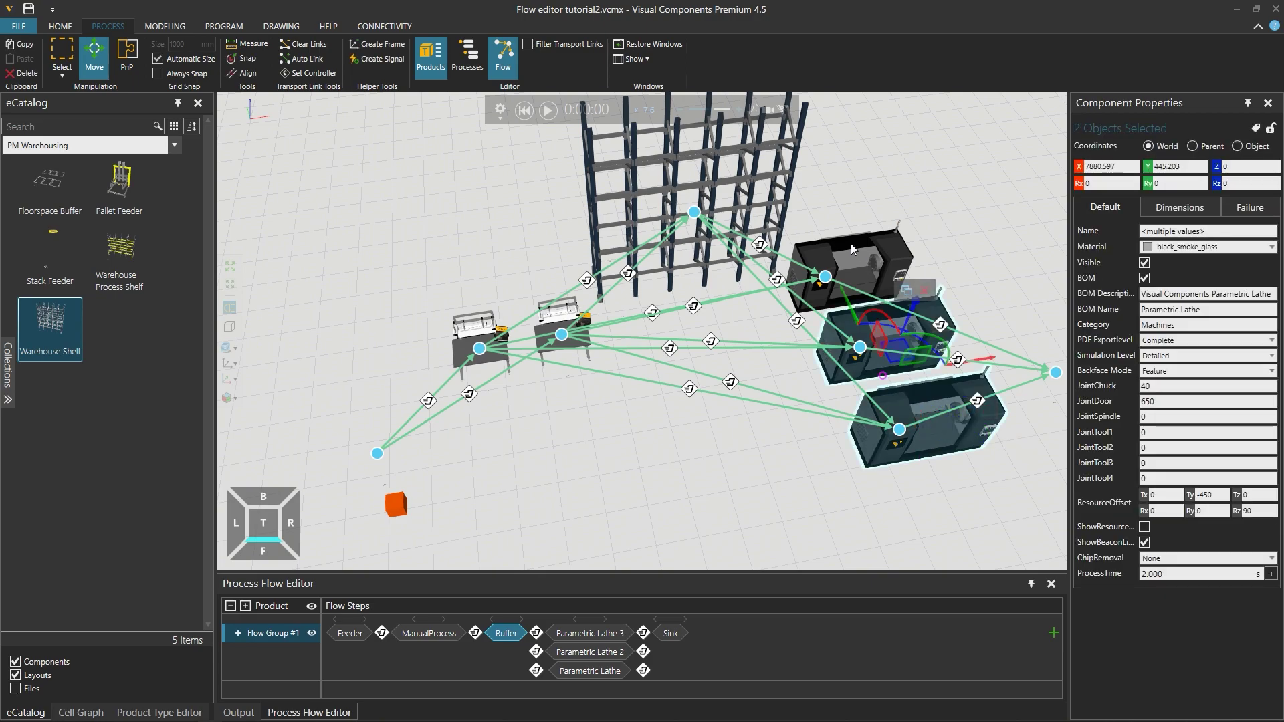
left_click(851, 243, "ctrl")
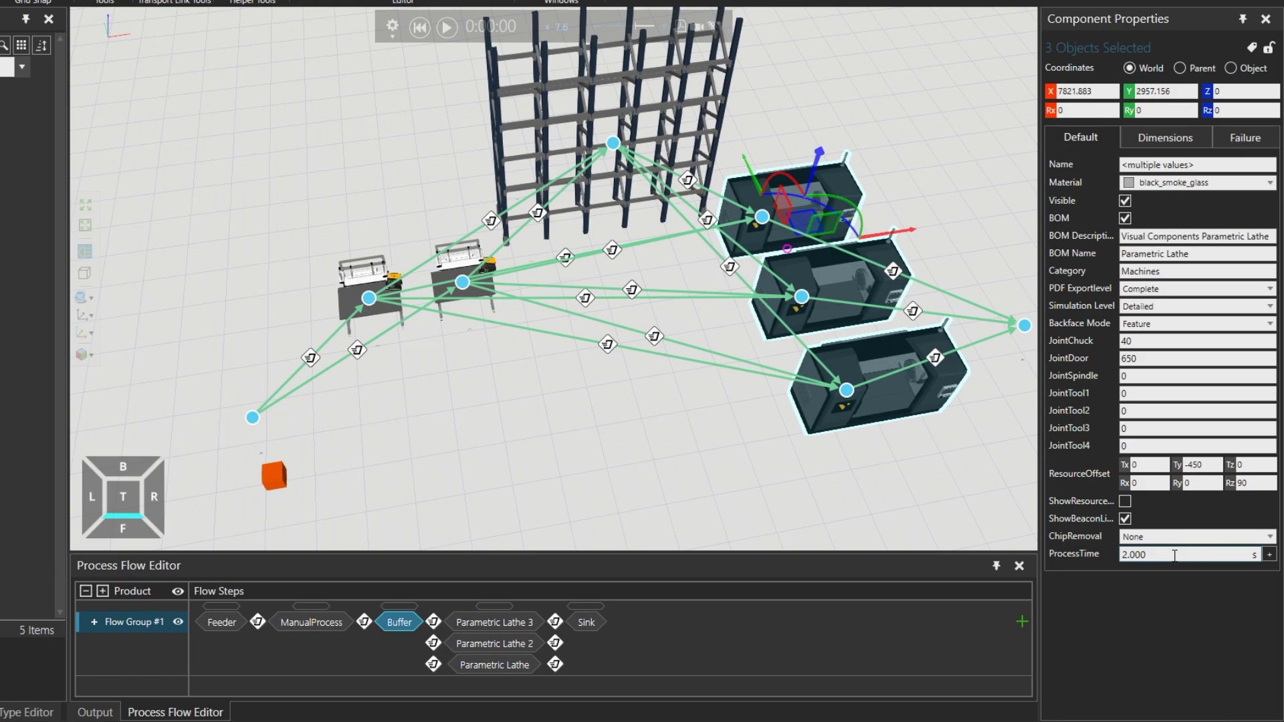
left_click(1174, 555)
type("60")
key("Return")
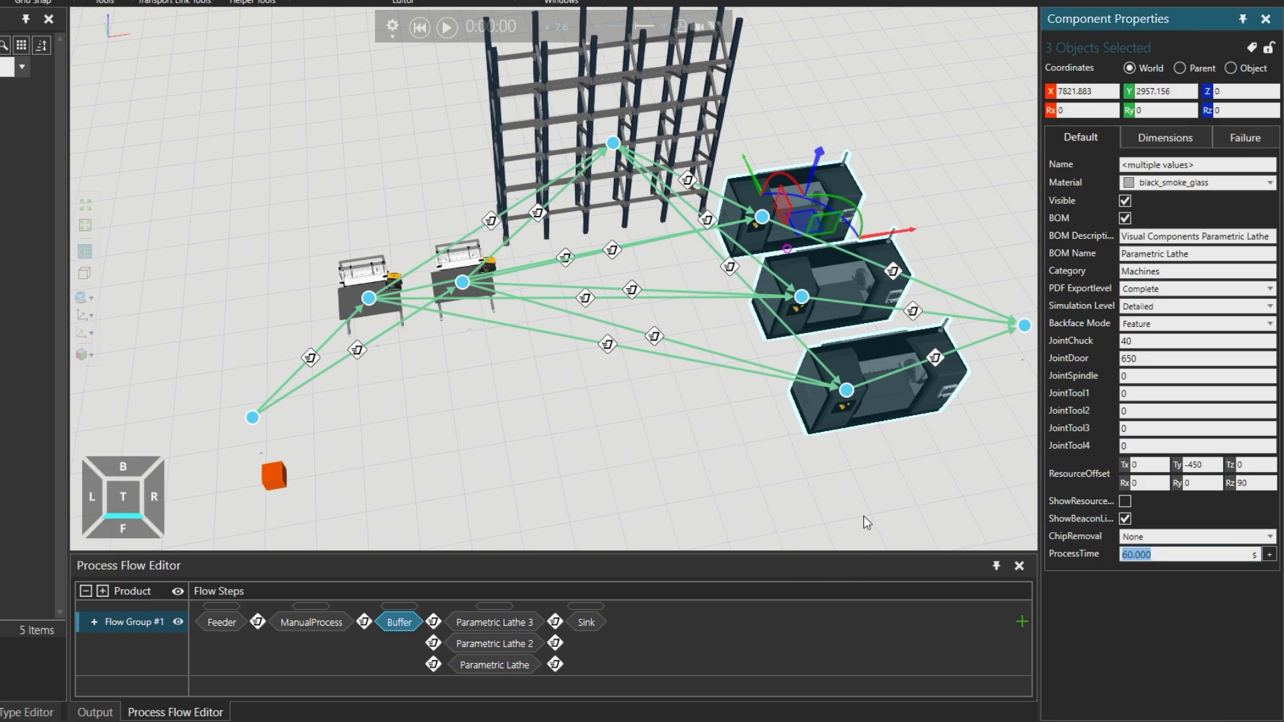
left_click(543, 396)
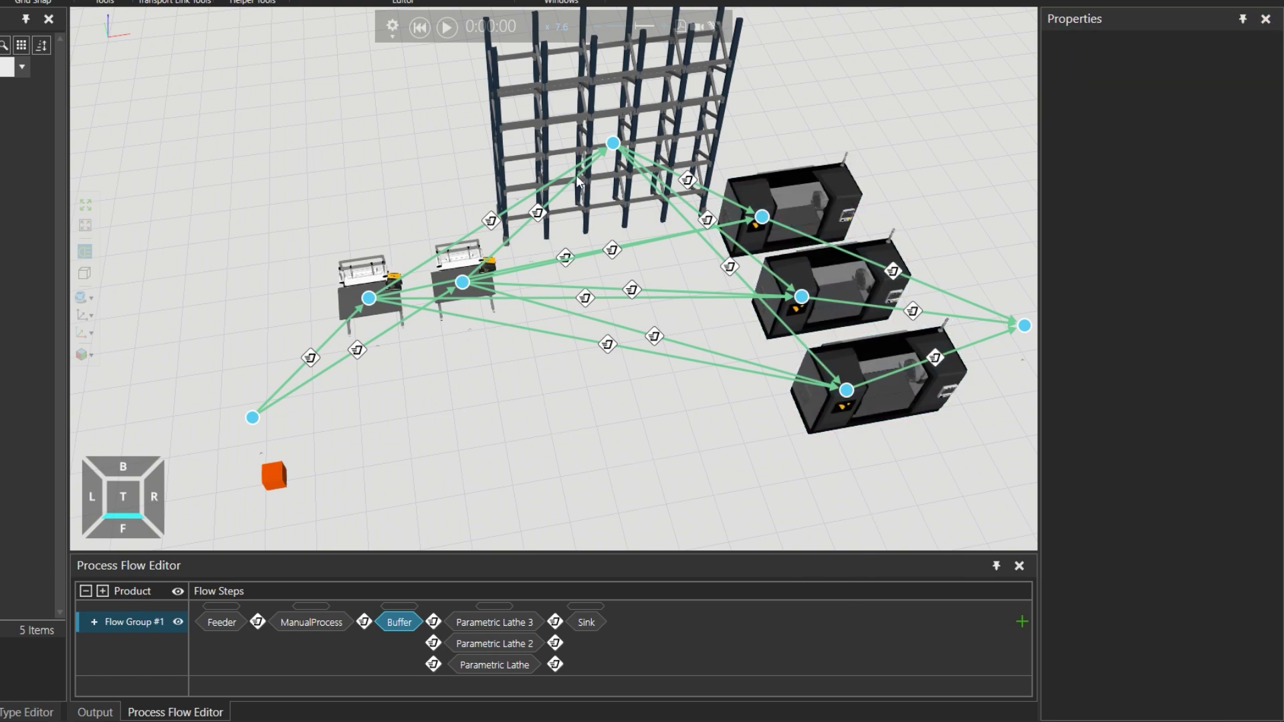
- Run the simulation with the longer lathe times, raise the speed to x19 to watch the shelf fill, and reset it
left_click(447, 28)
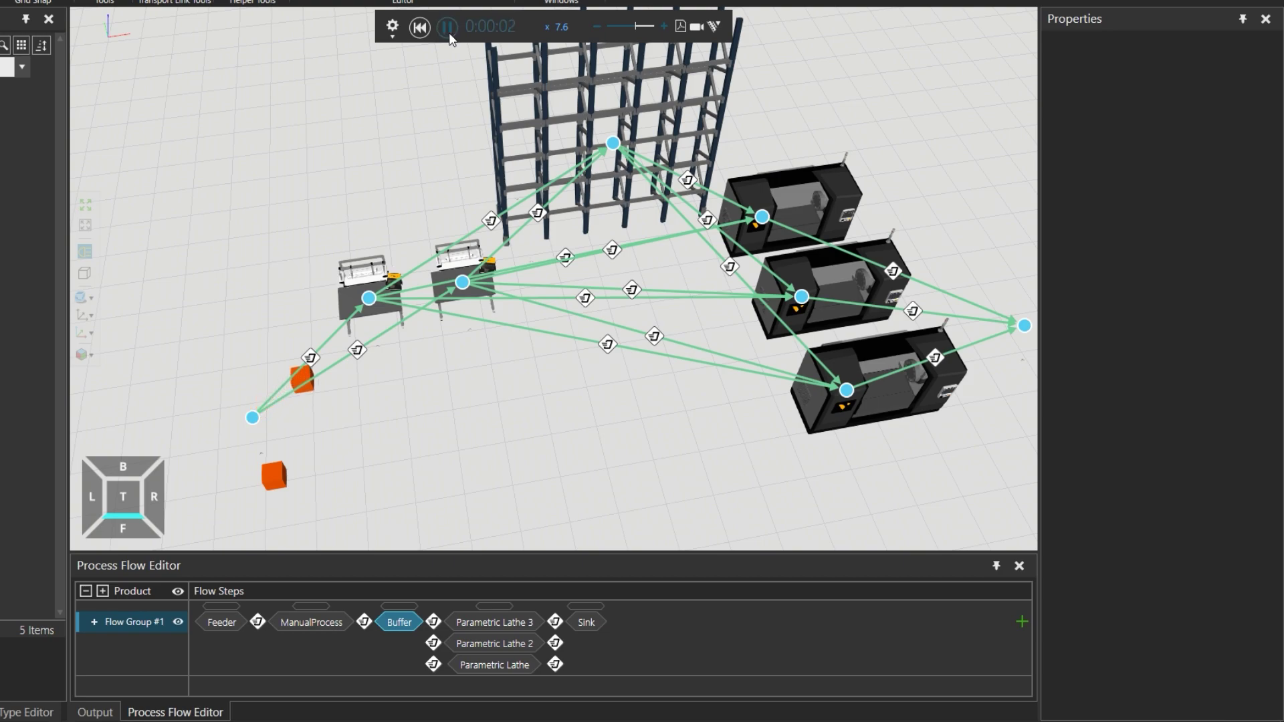
left_click(663, 27)
left_click(664, 27)
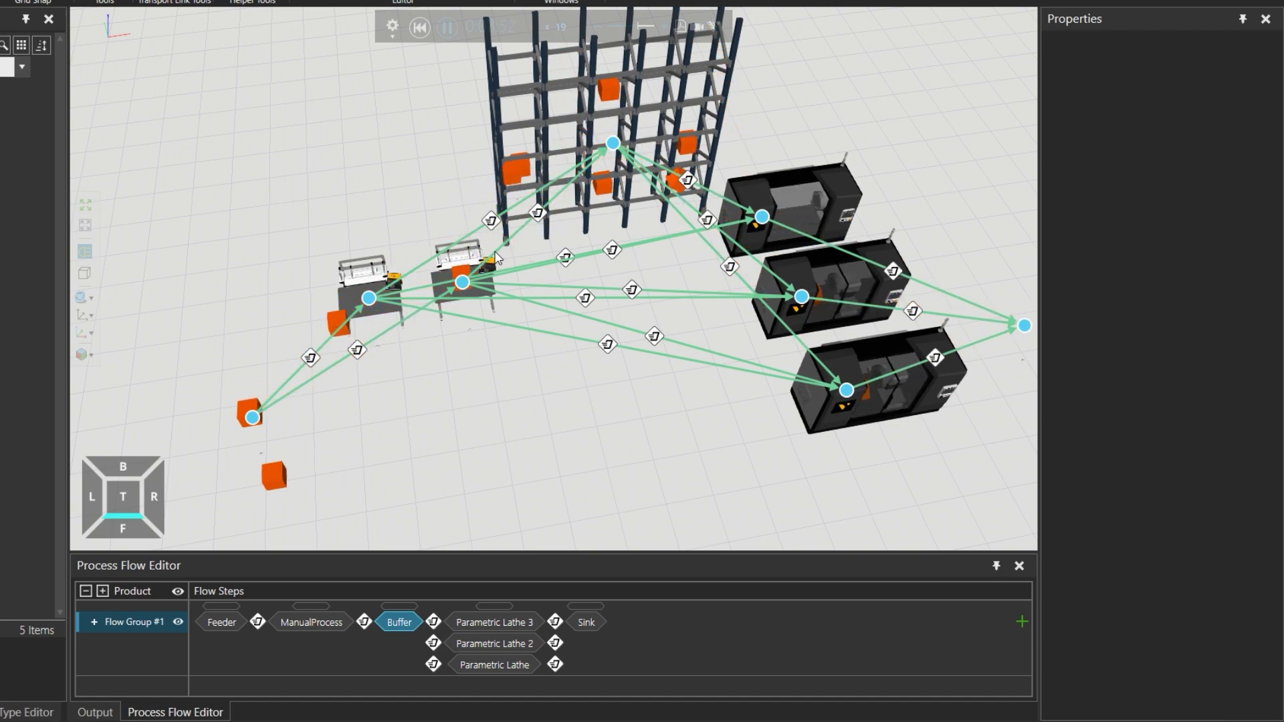
left_click(417, 33)
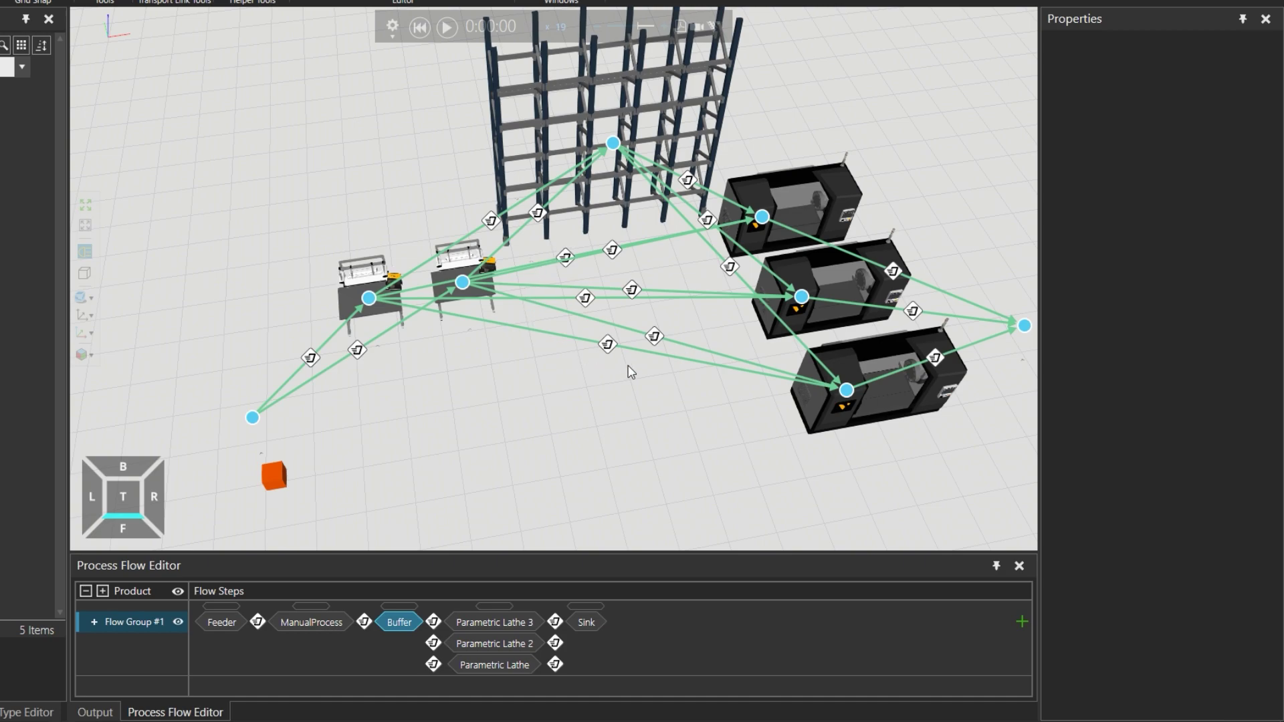
- Mark the Buffer step group as optional in the process flow
left_click(402, 607)
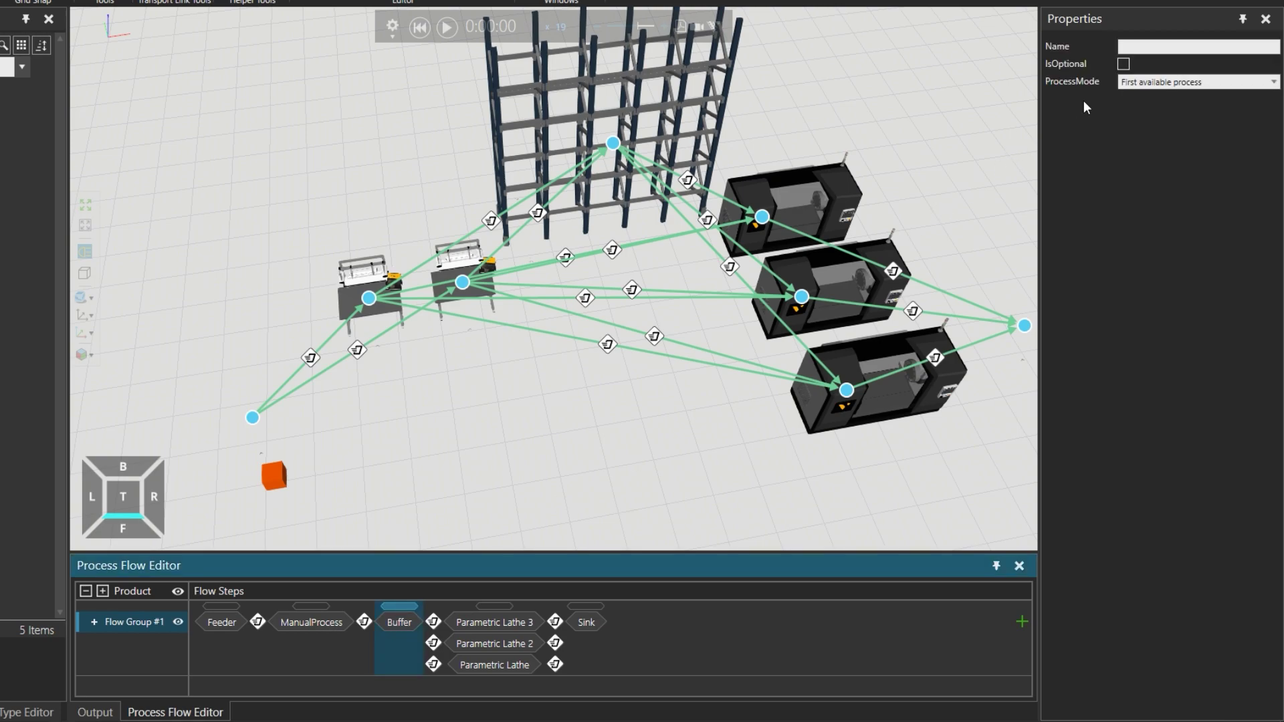
left_click(1124, 65)
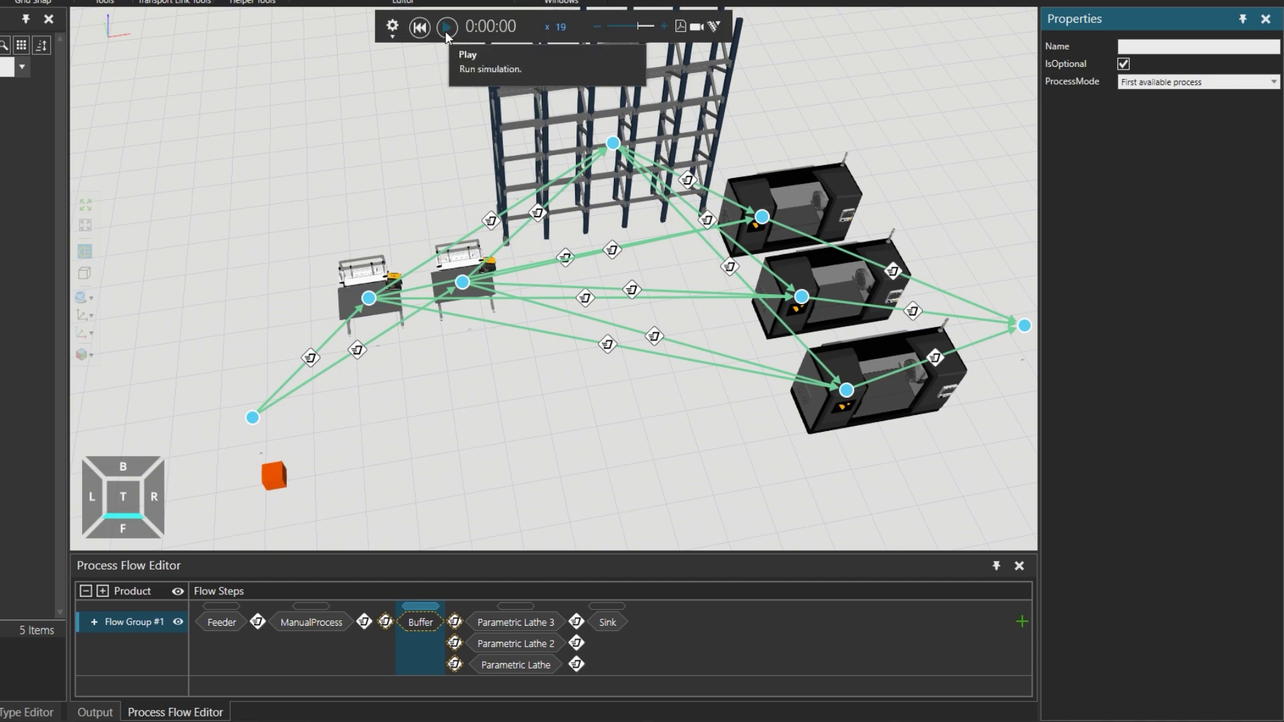
- Set the simulation speed to x10 and run the simulation to check how products use the optional buffer
left_click(562, 26)
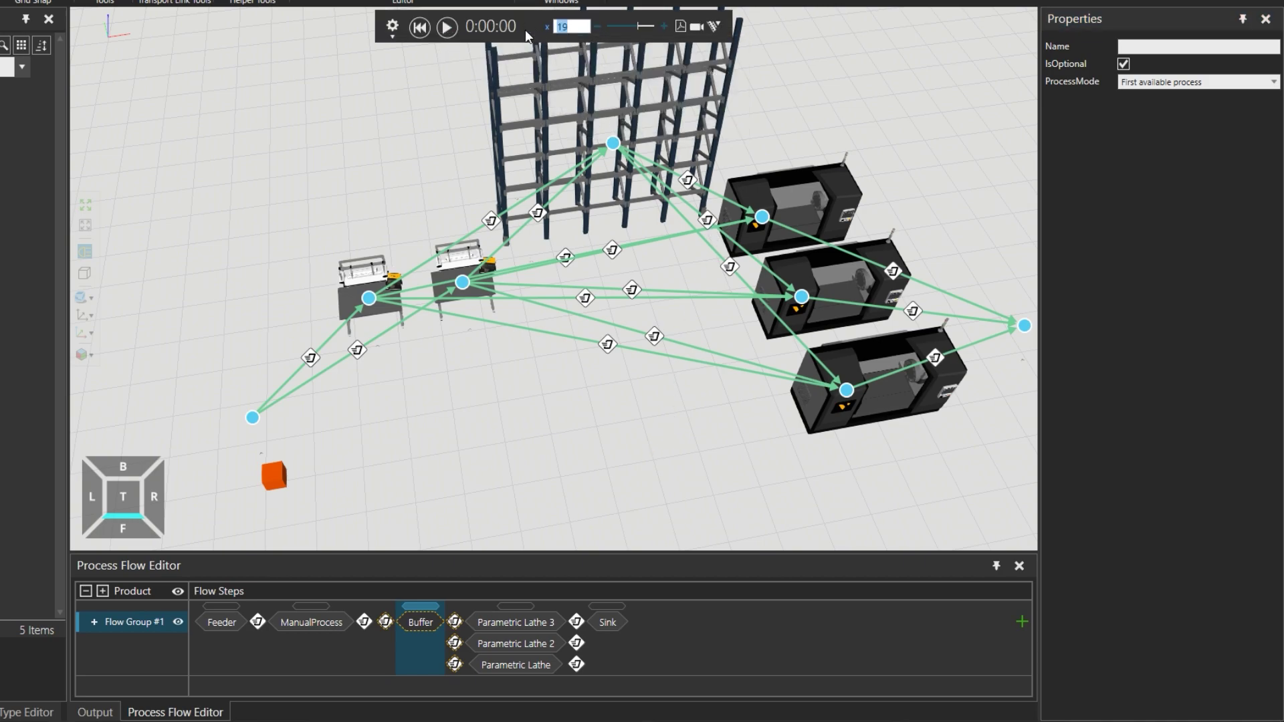
type("10")
key("Return")
left_click(449, 29)
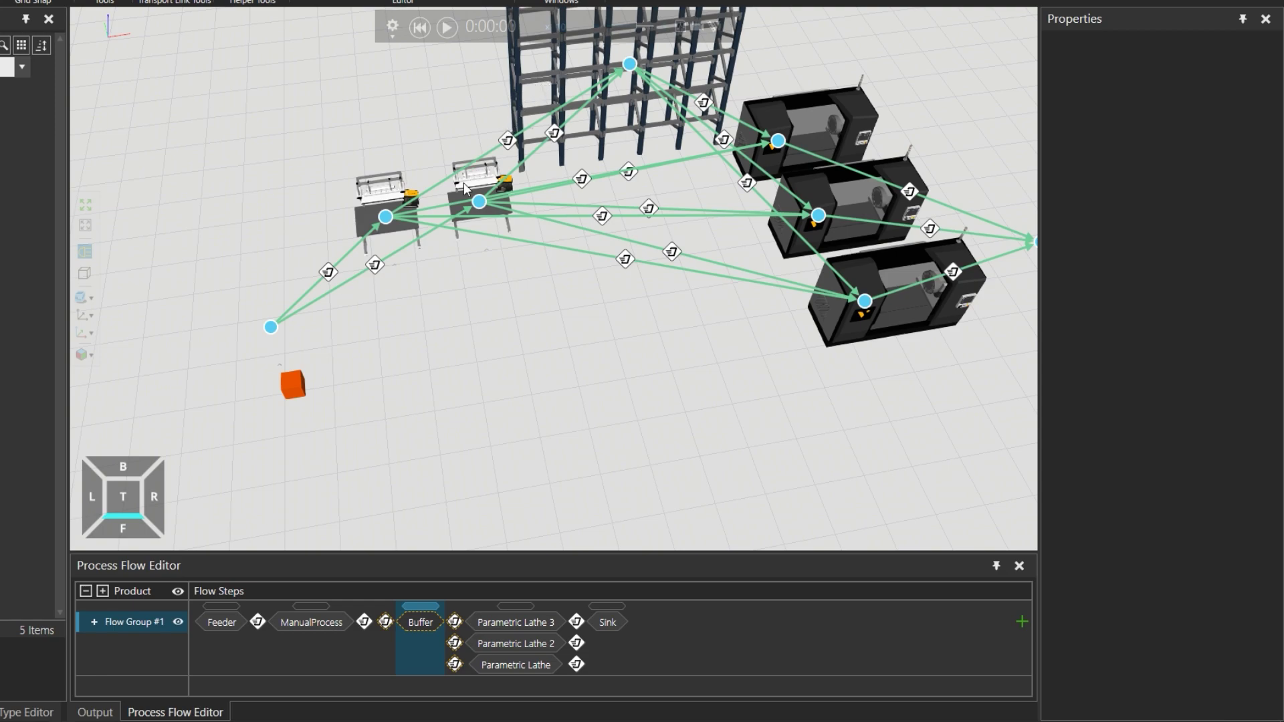
scroll(279, 319, "up", 3)
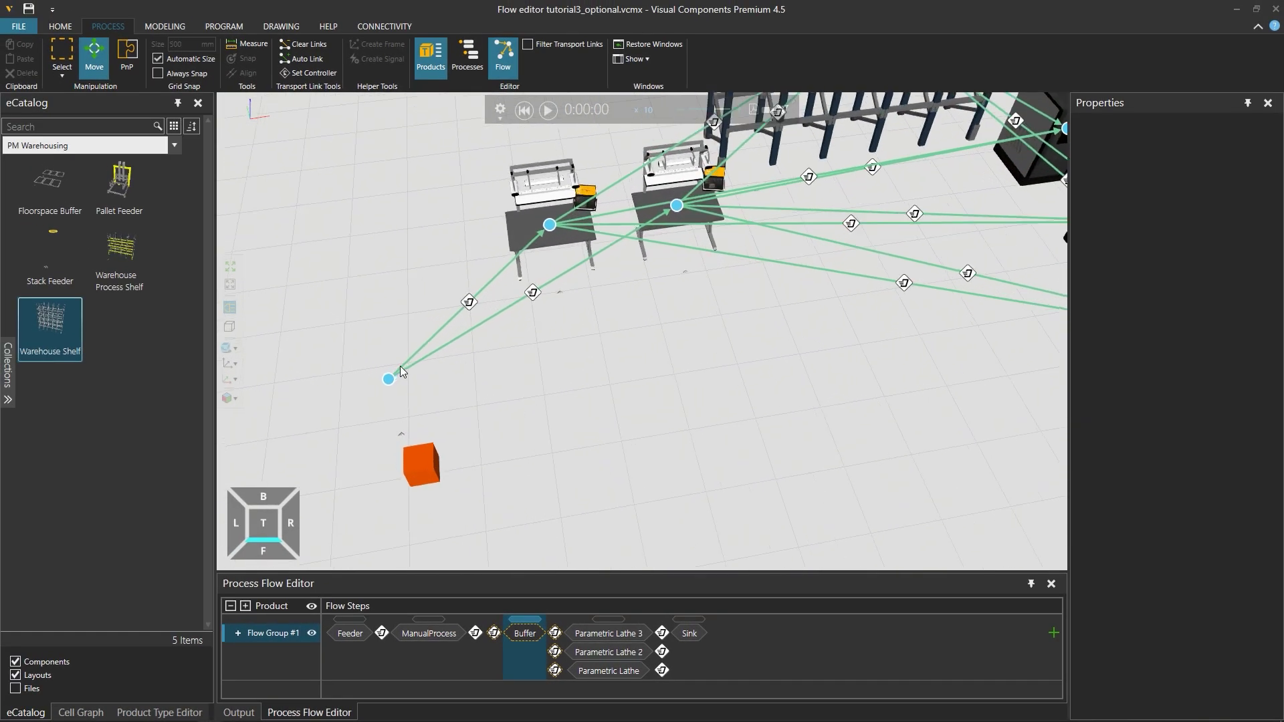
- Move the Feeder Process to about X 428, Y -1922, in front of the two workstations
scroll(400, 368, "up", 5)
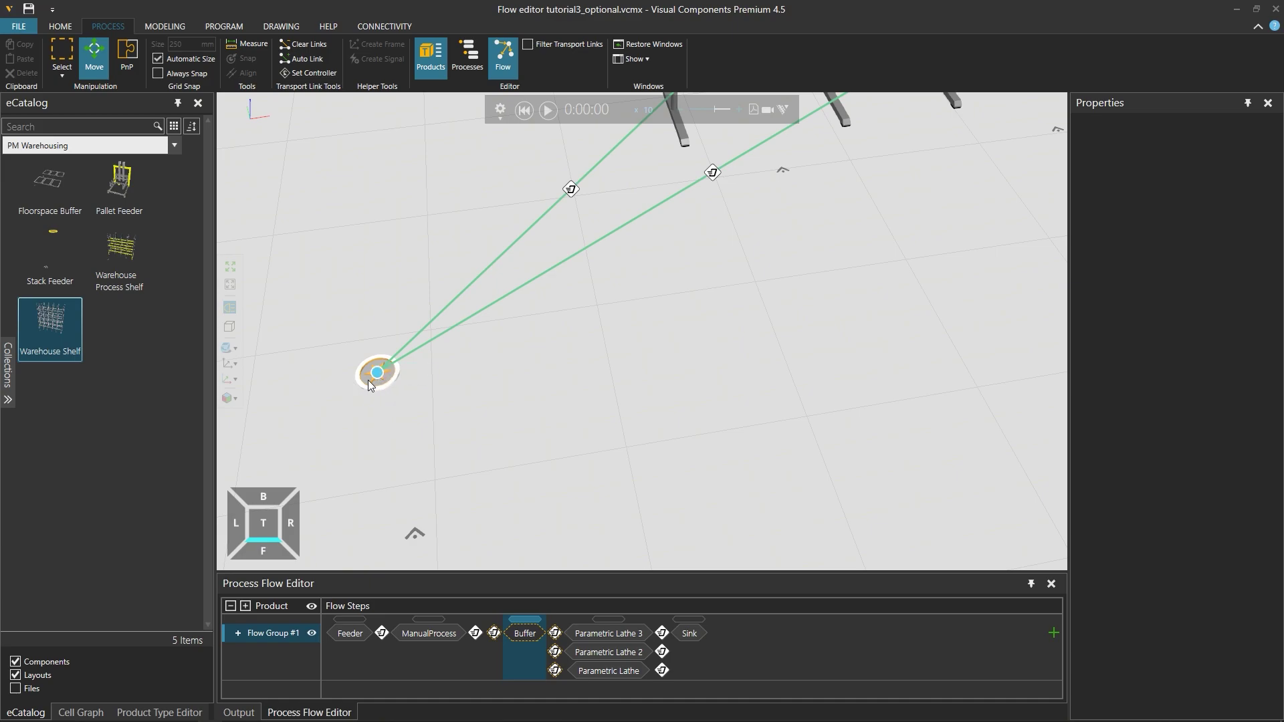
left_click(370, 386)
scroll(545, 337, "down", 5)
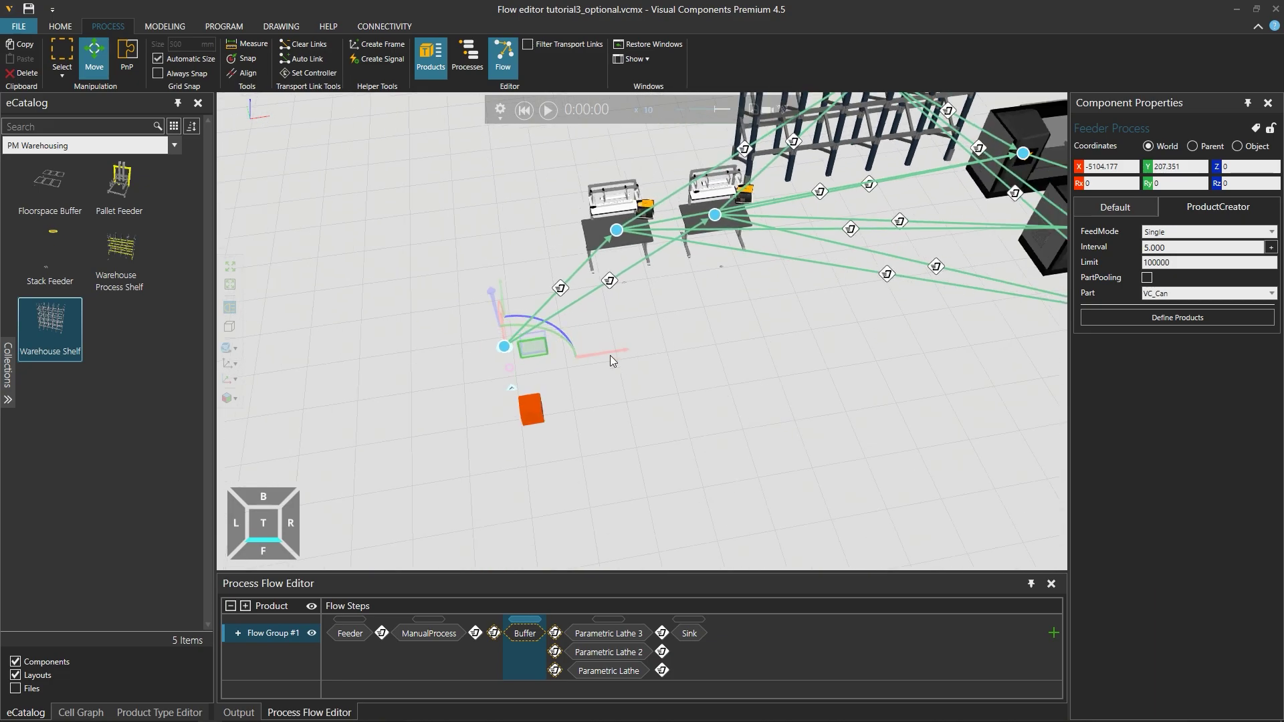
left_click_drag(613, 353, 901, 351)
middle_click_drag(901, 350, 788, 467)
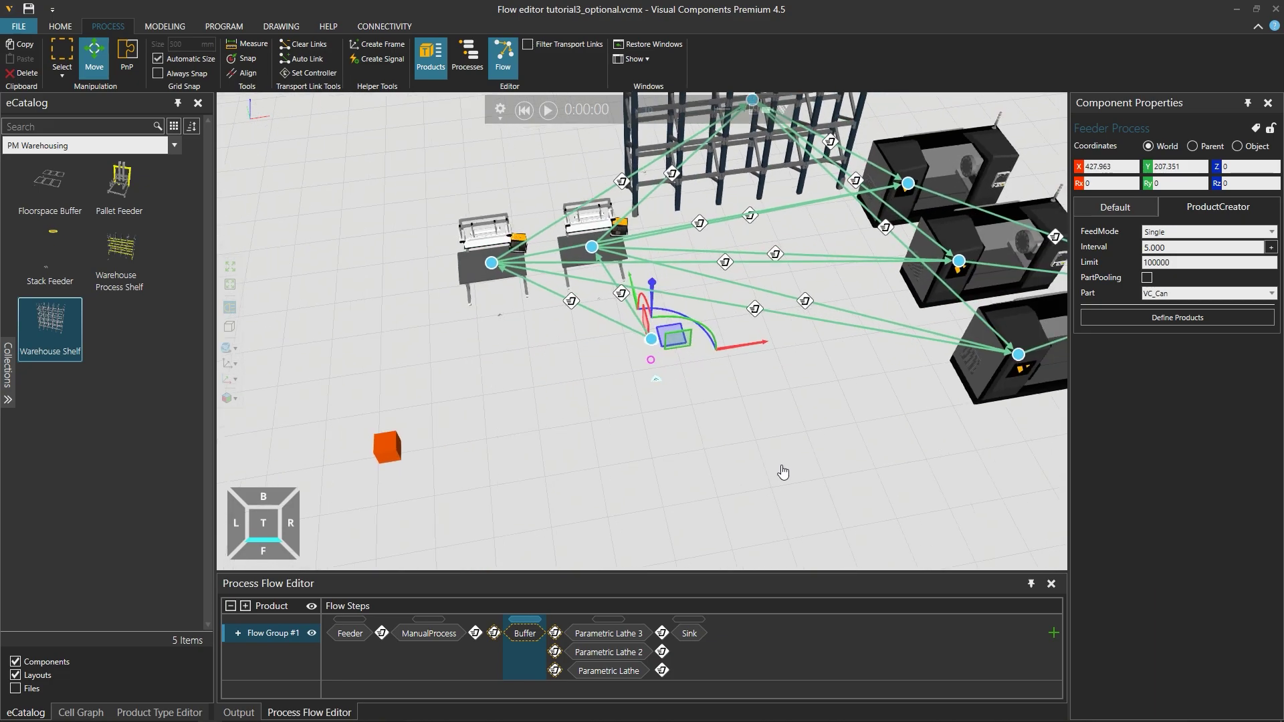
left_click_drag(624, 306, 638, 386)
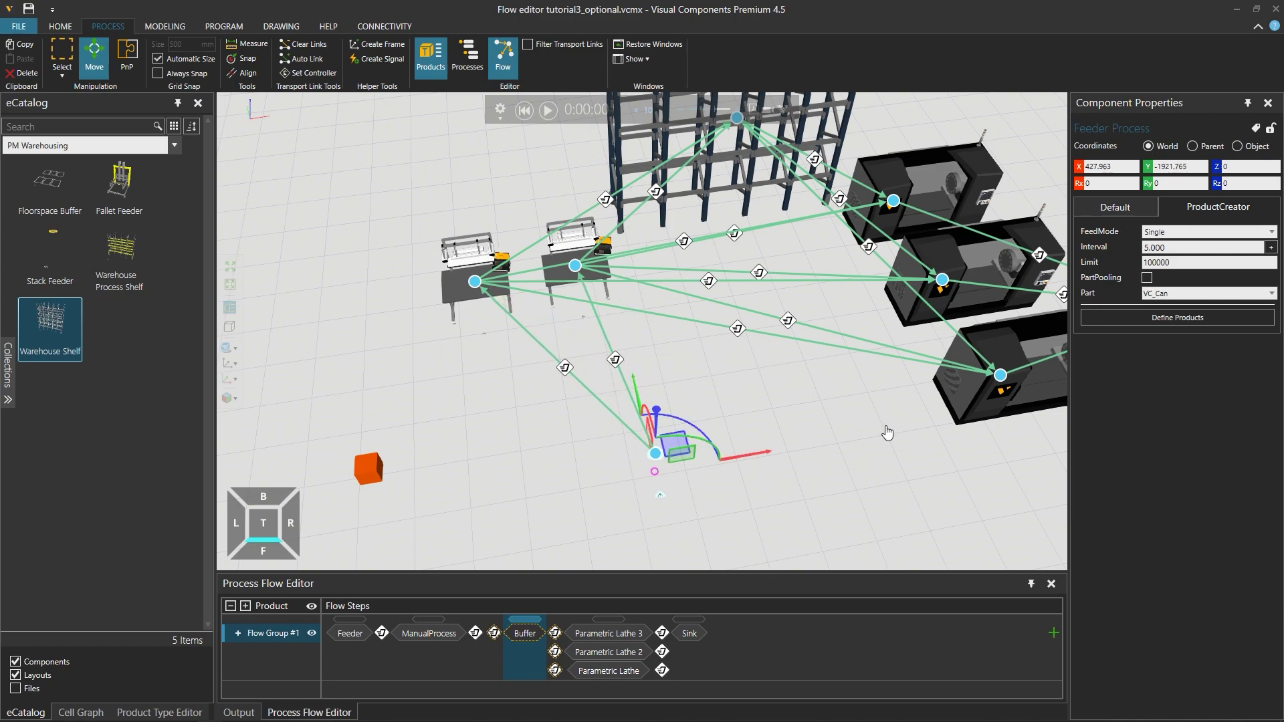
- Move the Sink Process in front of the lathes, near the relocated feeder
scroll(841, 360, "up", 5)
scroll(841, 360, "up", 4)
left_click(815, 494)
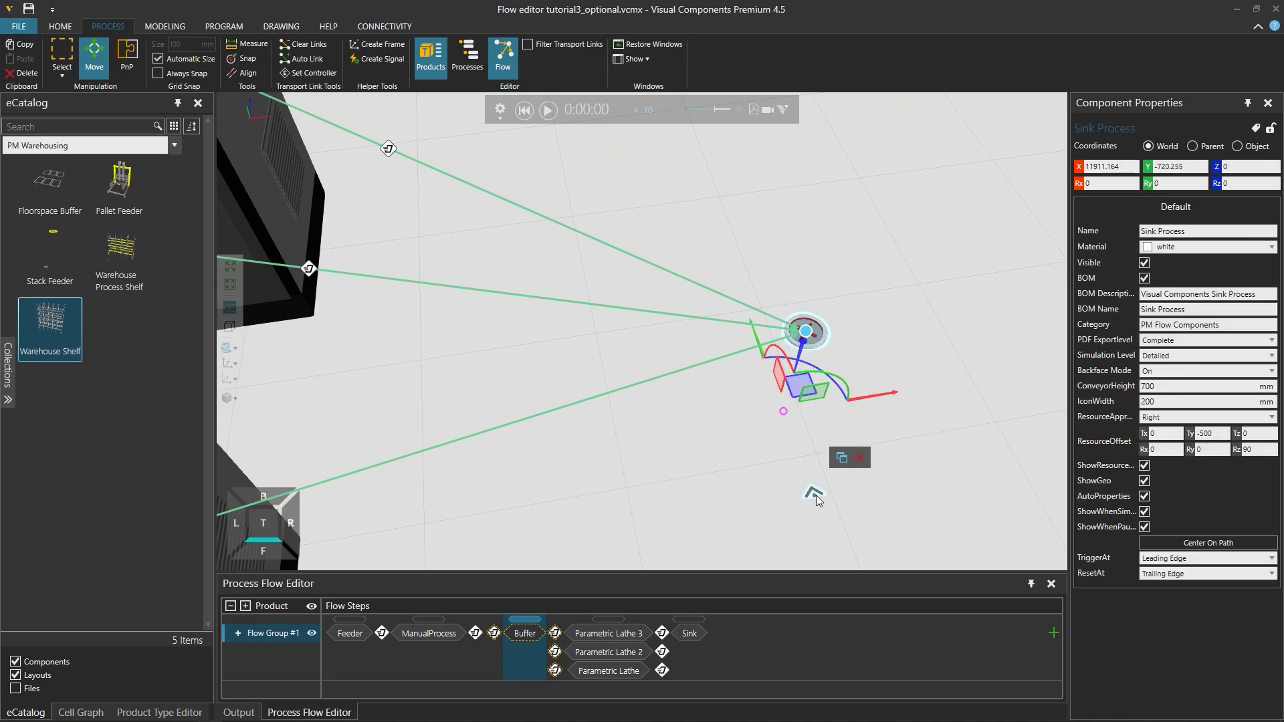
scroll(954, 266, "down", 7)
scroll(958, 279, "down", 3)
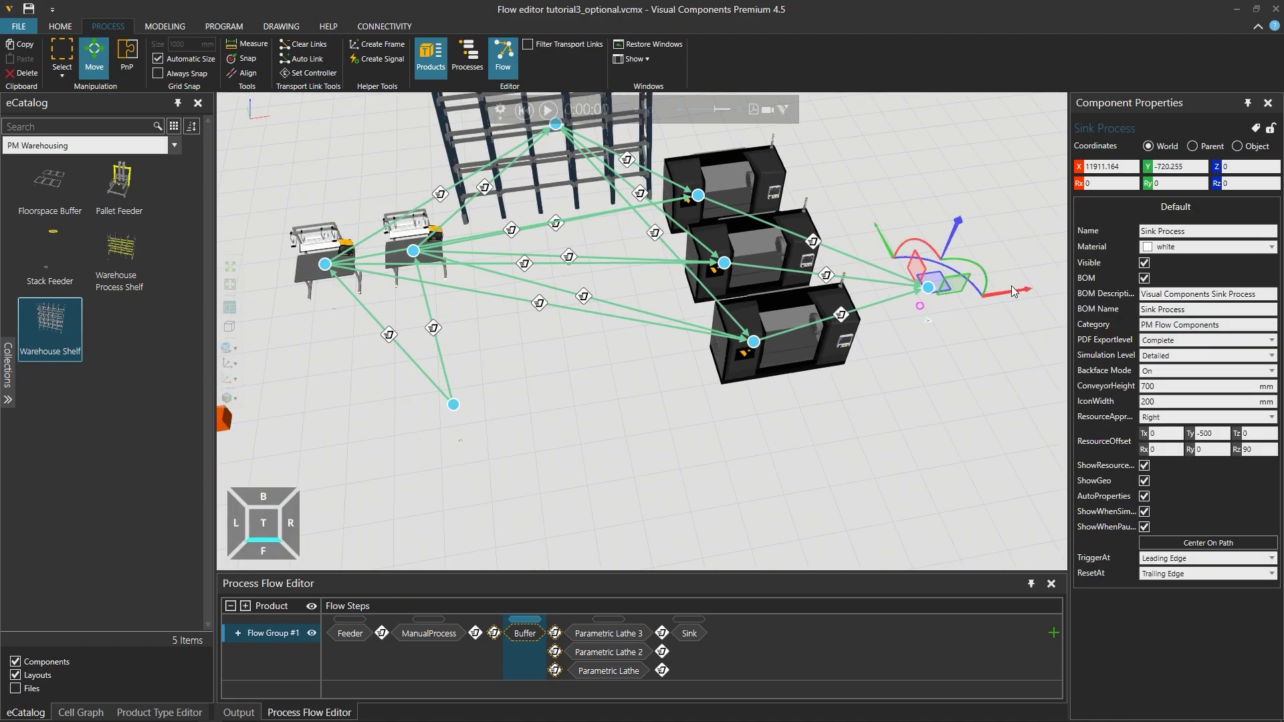
left_click_drag(1014, 291, 703, 389)
right_click_drag(612, 426, 565, 303)
left_click_drag(565, 304, 612, 428)
left_click(633, 426)
- Switch the feeder's product creation to Batch mode and add a batch of 20 VC_Can products
scroll(633, 426, "up", 8)
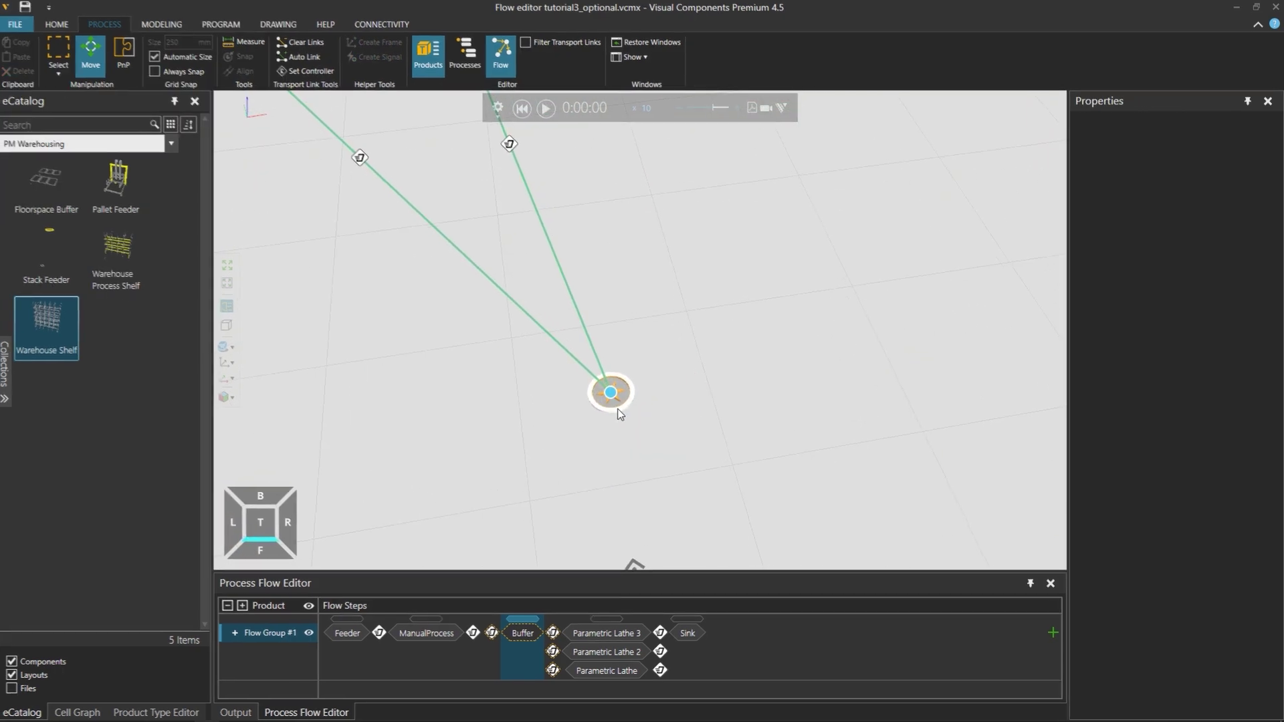
left_click(622, 404)
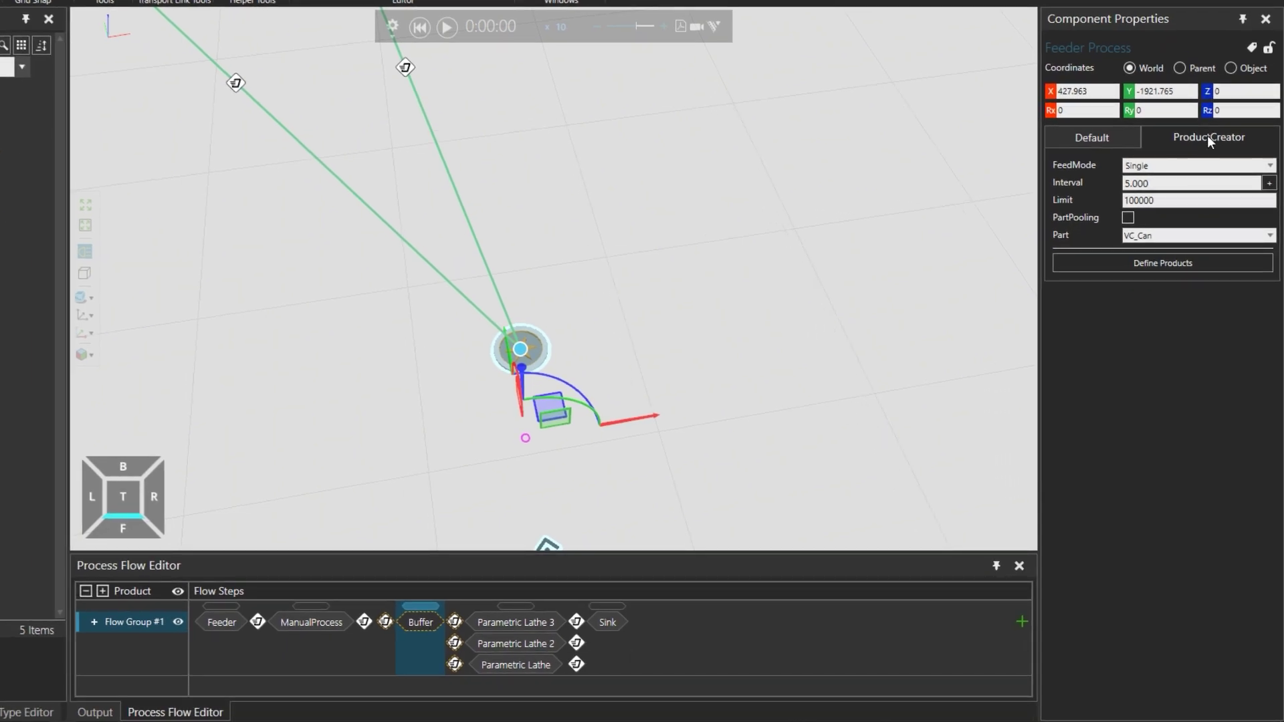
left_click(1180, 166)
left_click(1151, 196)
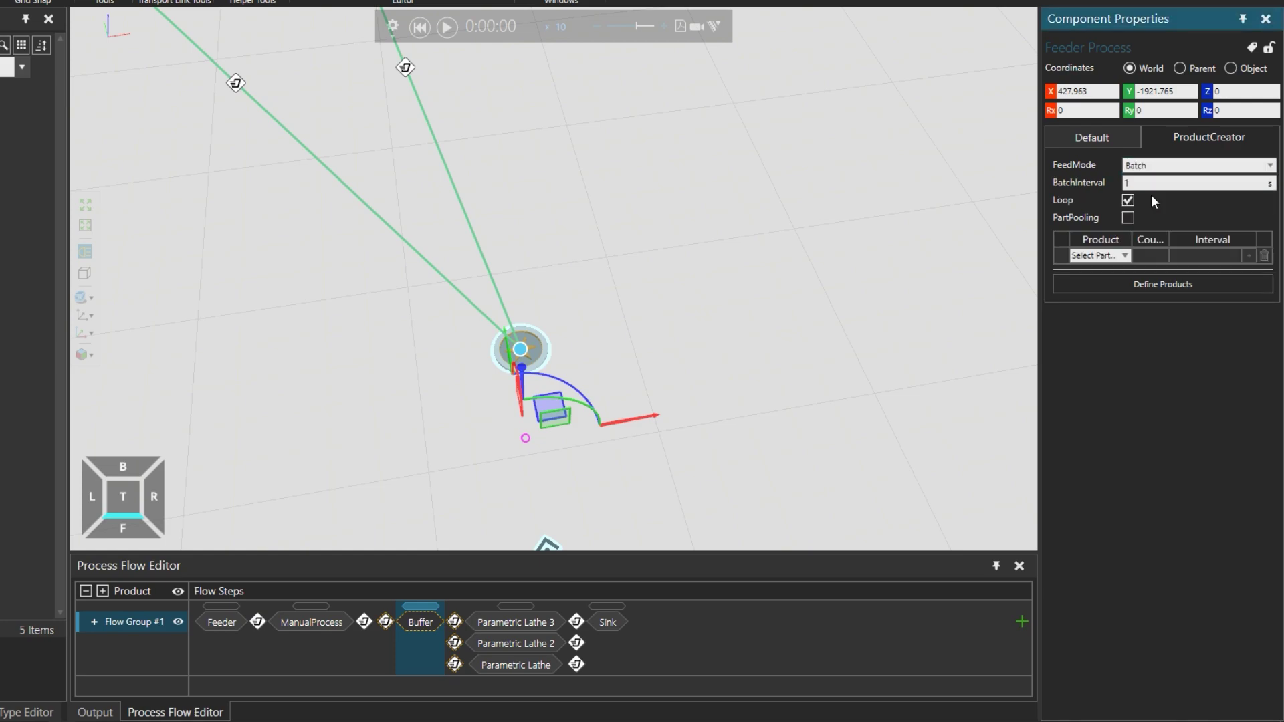
left_click(1125, 257)
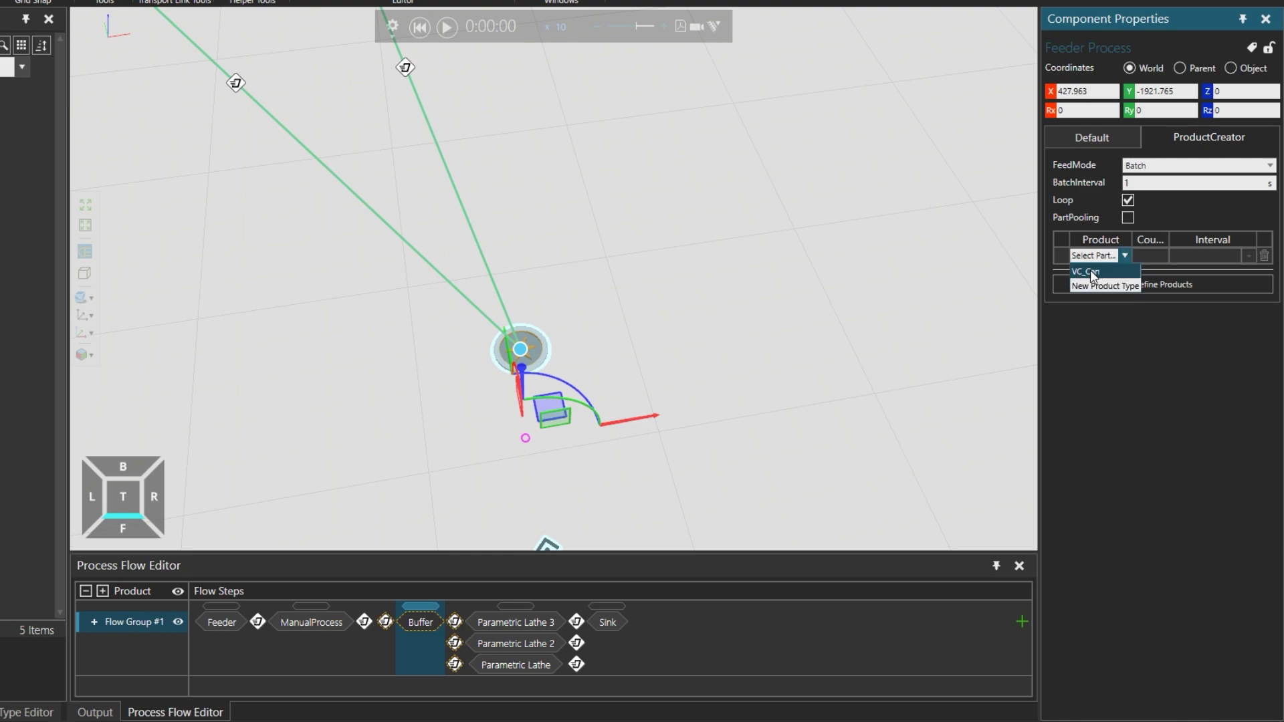
left_click(1091, 270)
left_click(1150, 260)
type("20")
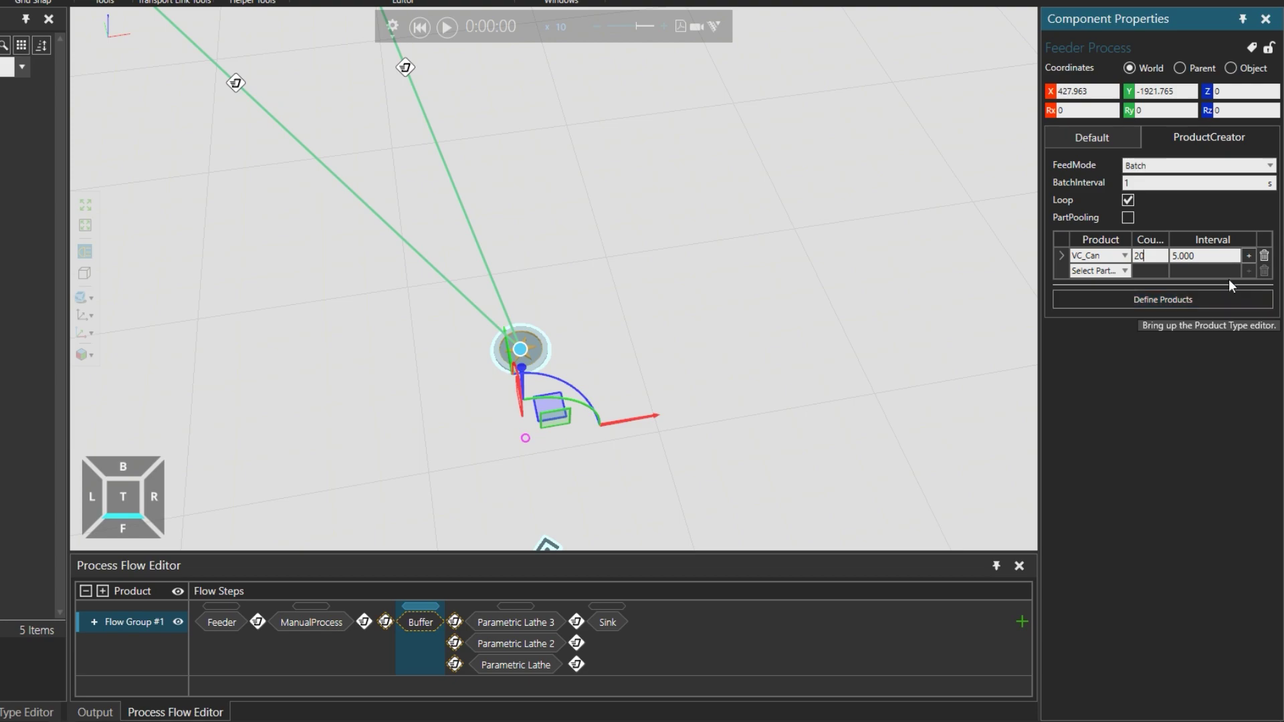
- Set the VC_Can interval to 1 s and the feeder's batch interval to 720 s
left_click(1214, 257)
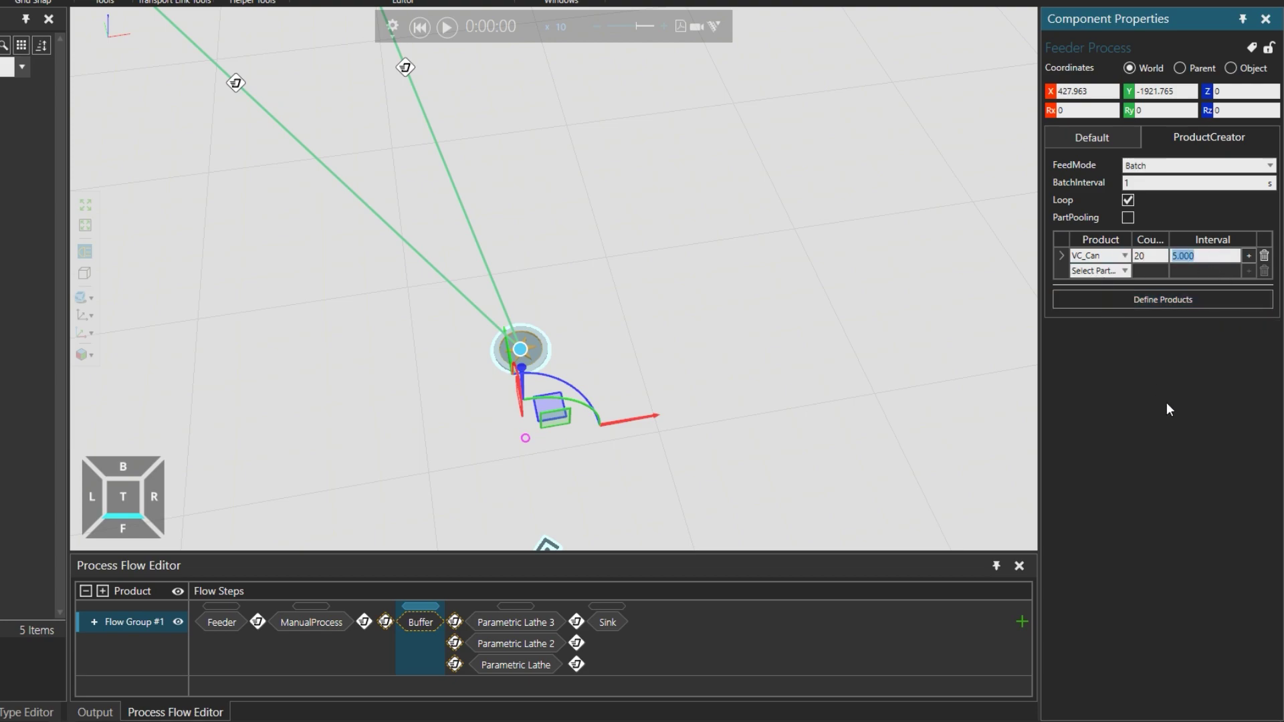
type("1")
key("Return")
left_click(1146, 182)
type("720")
key("Return")
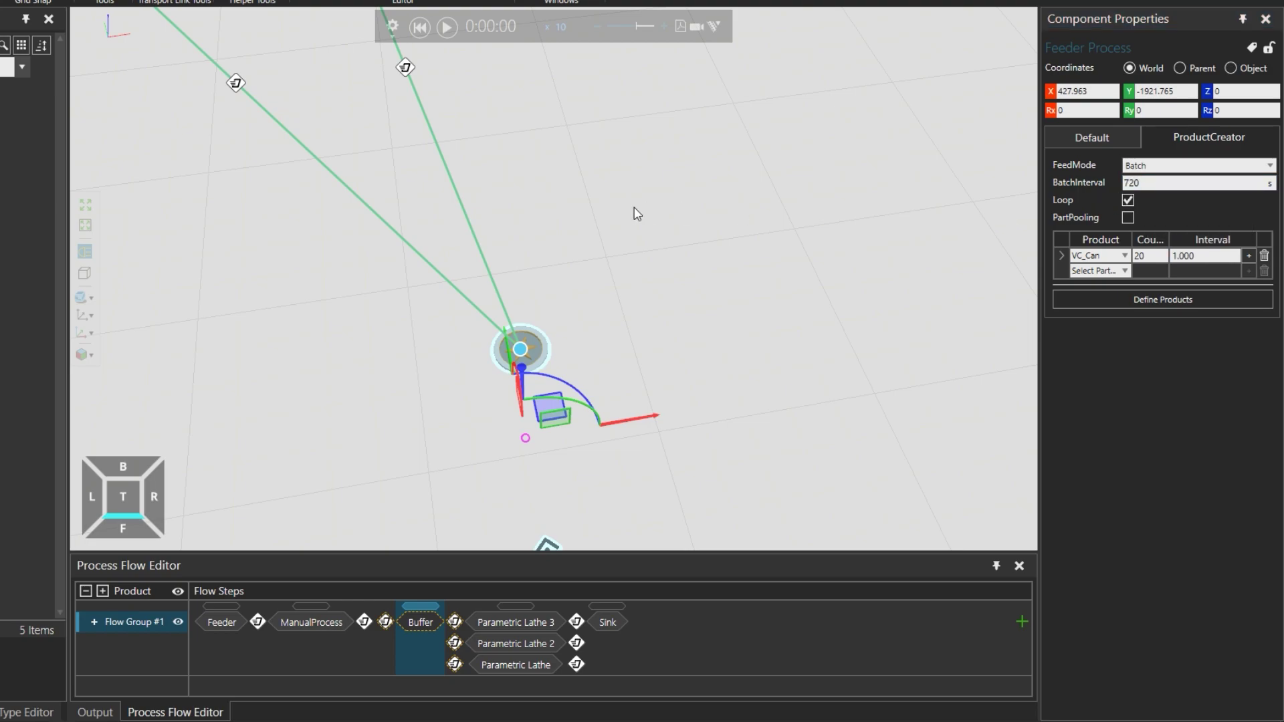
- Run the simulation briefly to check how the feeder releases the batch, and reset it
left_click(637, 213)
scroll(637, 214, "down", 5)
left_click(455, 27)
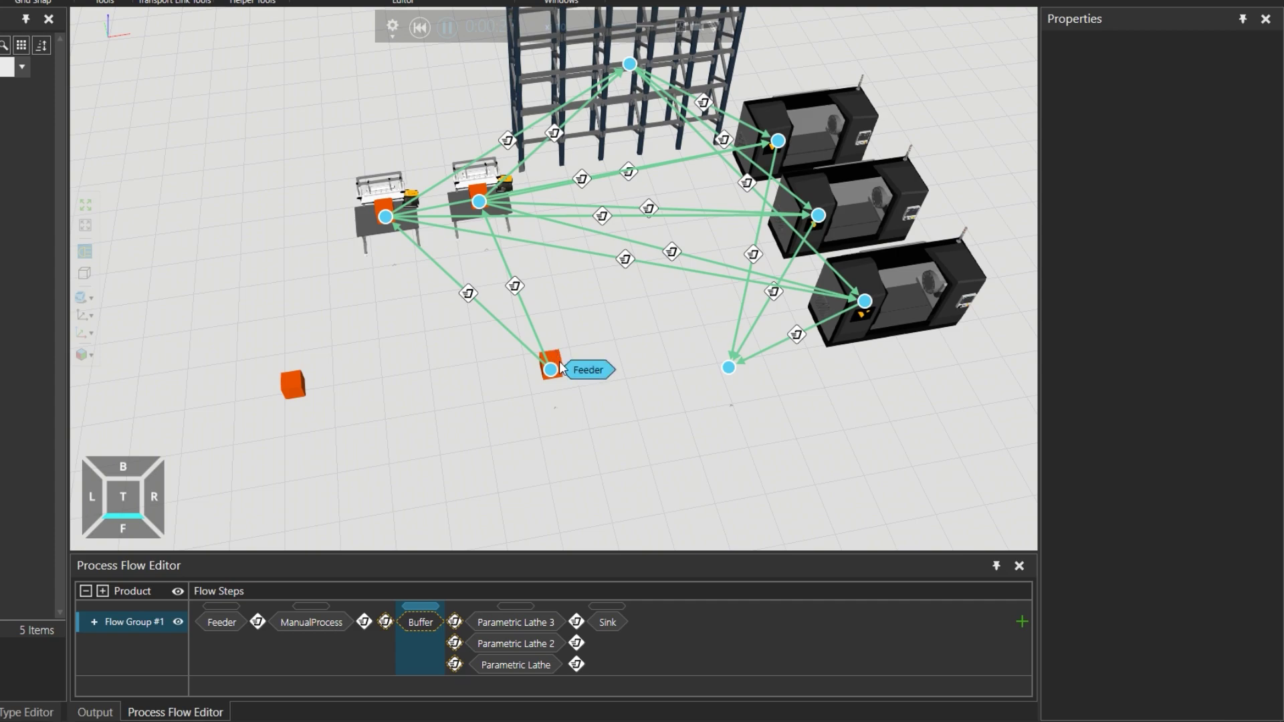
left_click(420, 27)
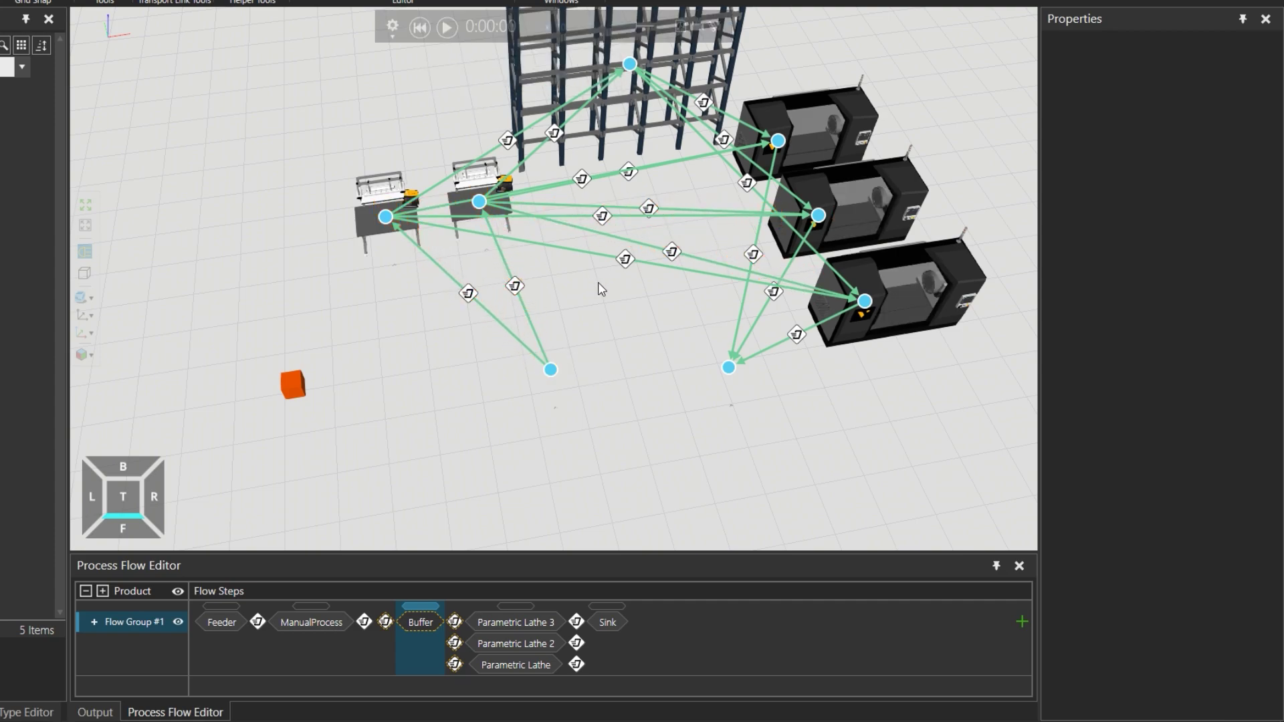
- Insert a Buffer step between Feeder and ManualProcess and delete both direct transport links from the feeder to the workstations
left_click_drag(669, 73, 266, 630)
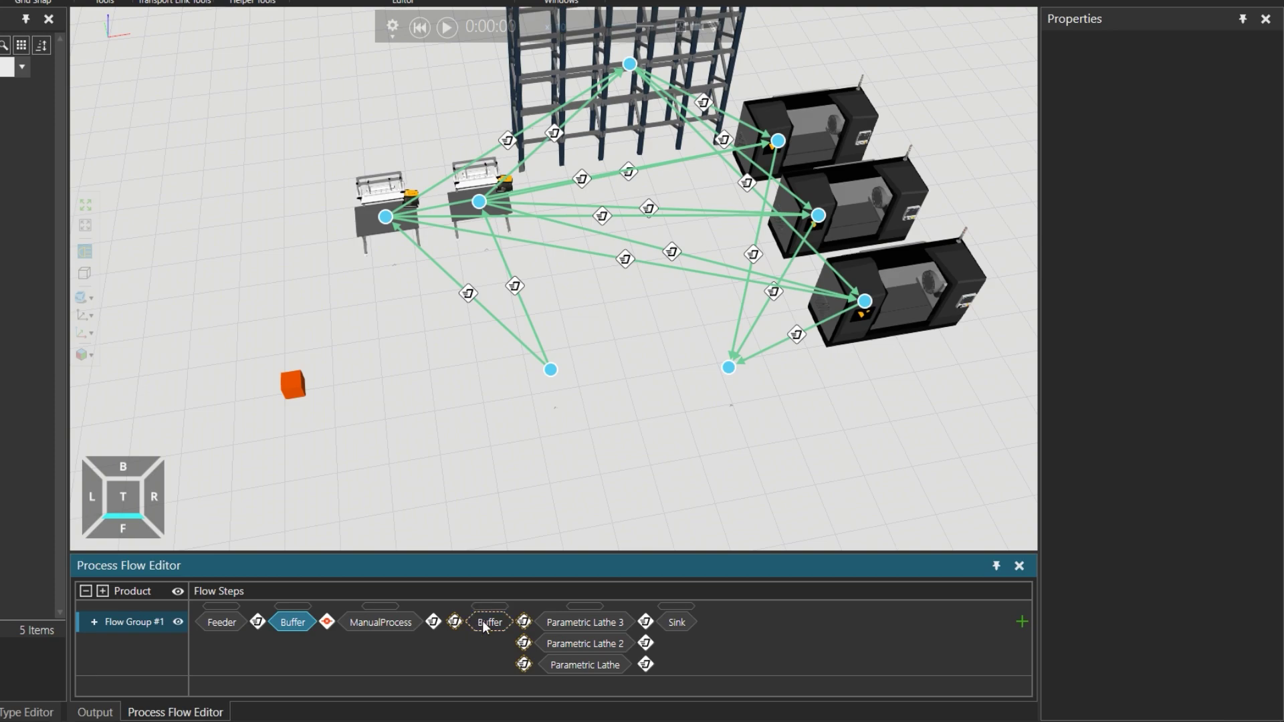
left_click(291, 616)
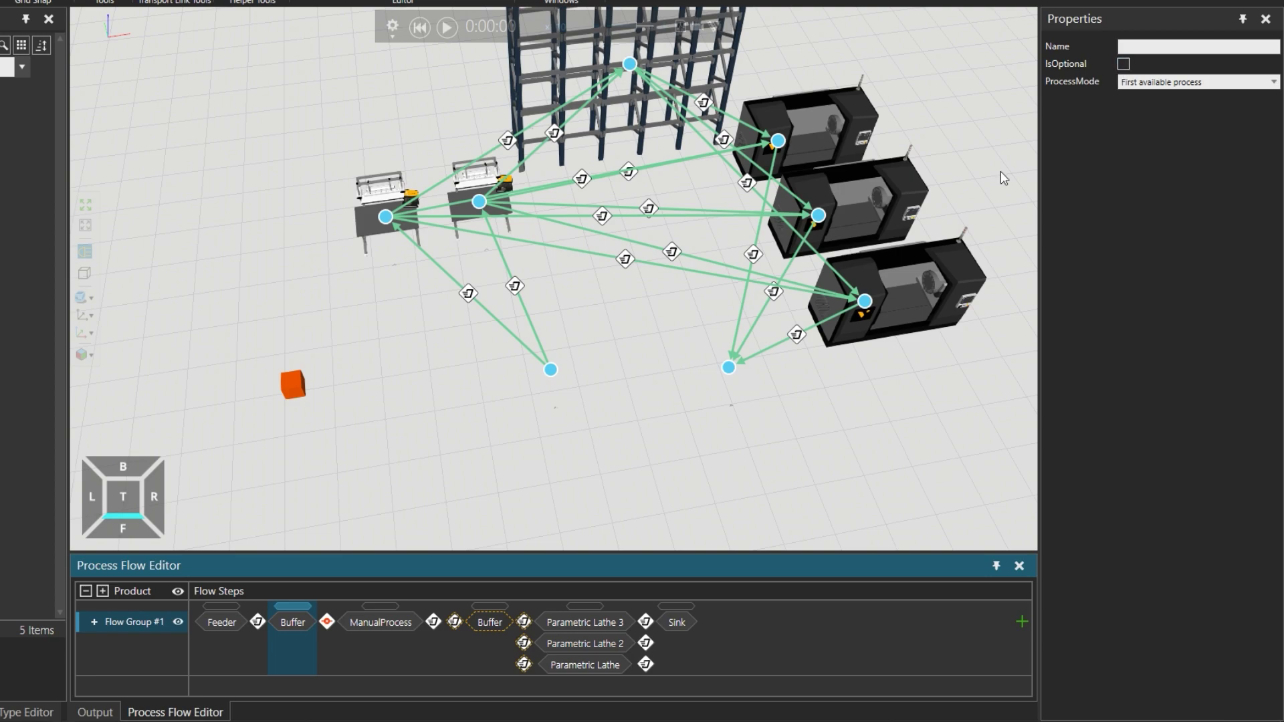
left_click(510, 286)
key("Delete")
left_click(467, 294)
key("Delete")
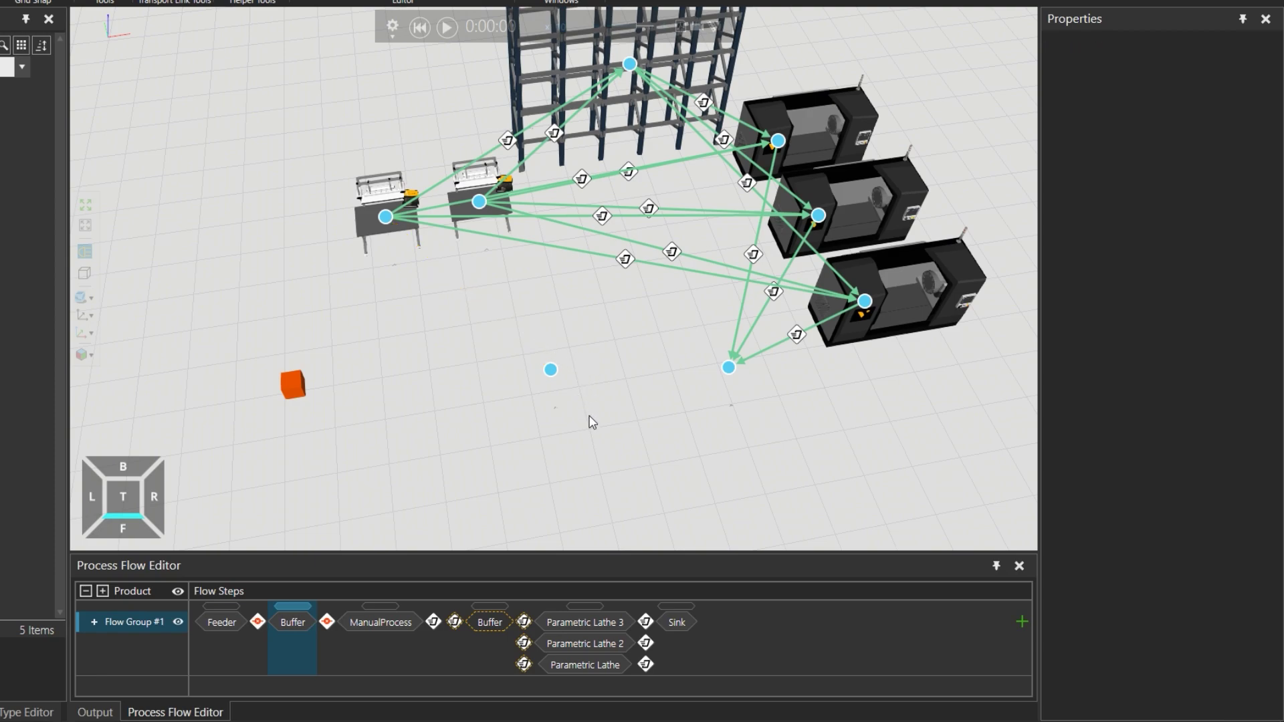
- Create transport links from the feeder to the buffer shelf and from the shelf to both workstations
mouse_move(550, 369)
left_mouse_down()
mouse_move(602, 233)
mouse_move(628, 67)
left_mouse_up()
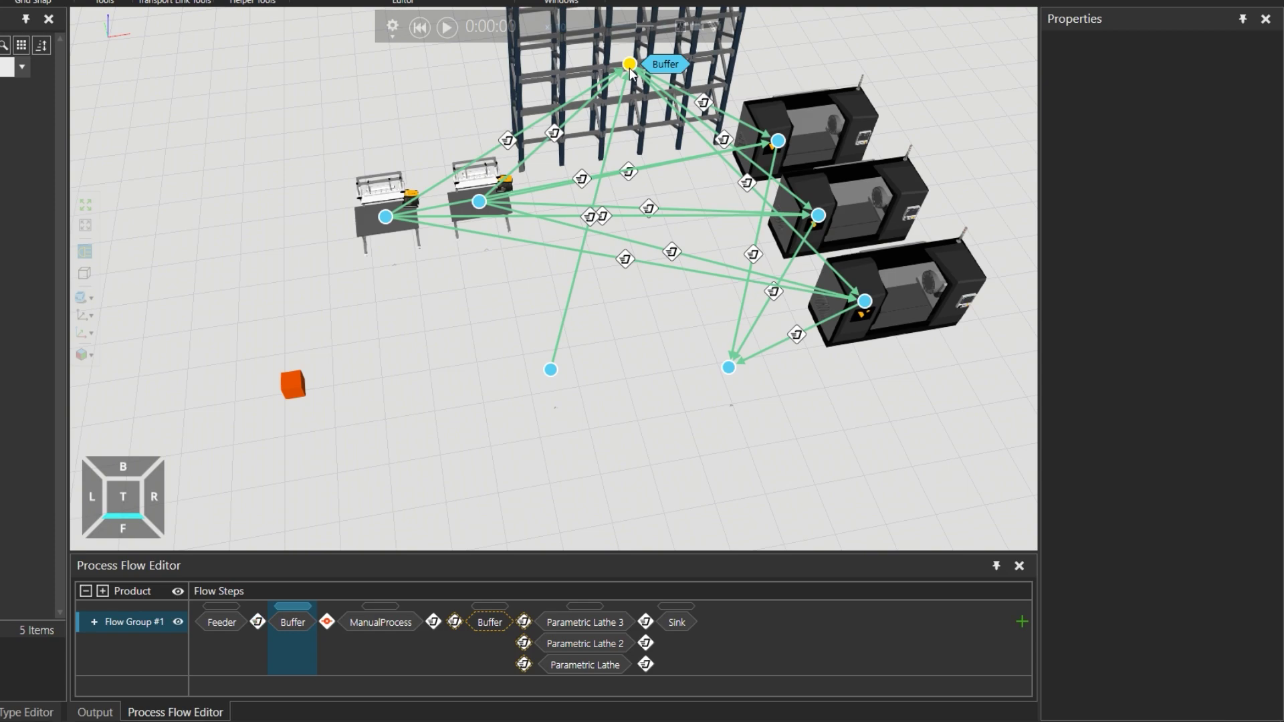
left_click_drag(486, 205, 482, 202)
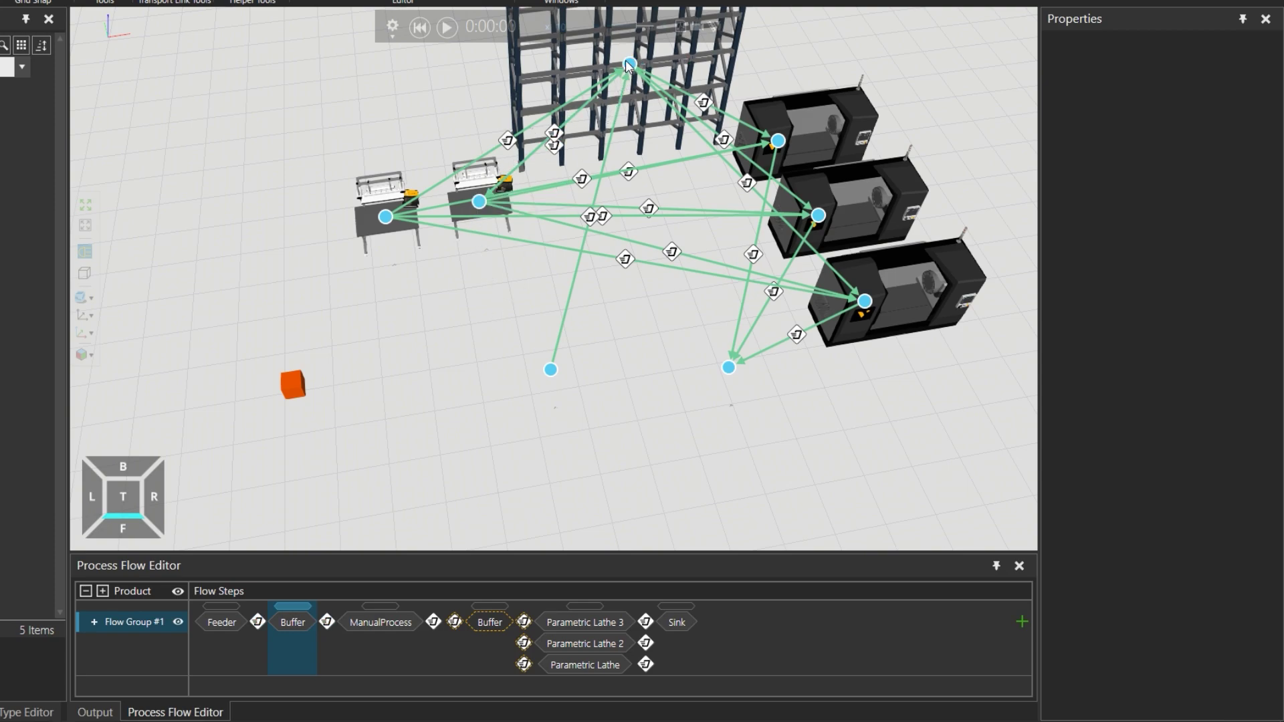
mouse_move(629, 66)
left_mouse_down()
mouse_move(440, 167)
mouse_move(386, 220)
left_mouse_up()
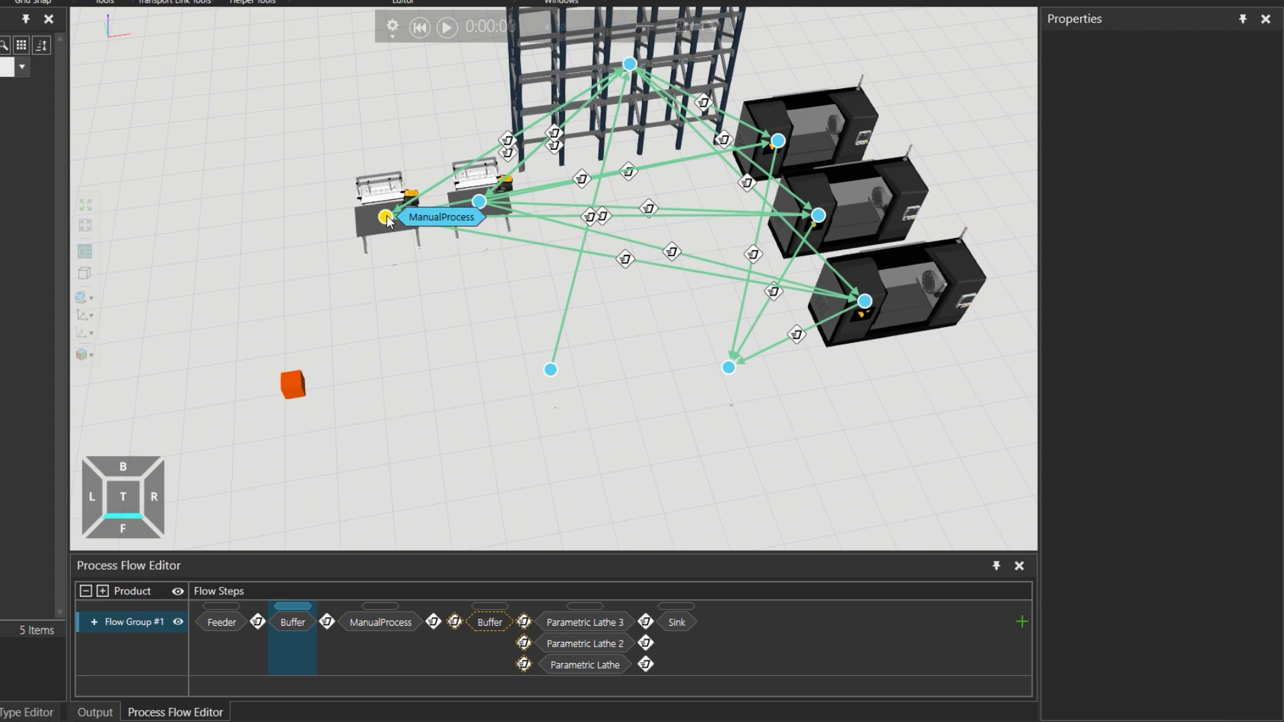
left_click(554, 135)
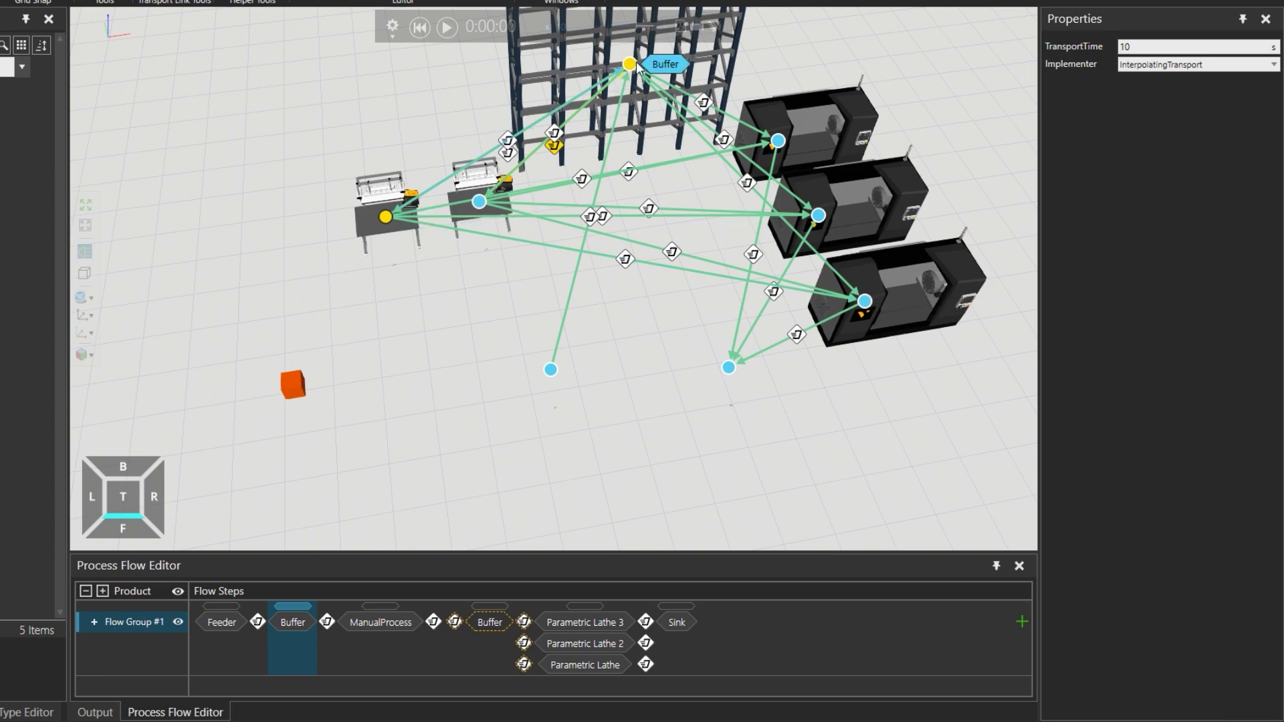
left_click(487, 311)
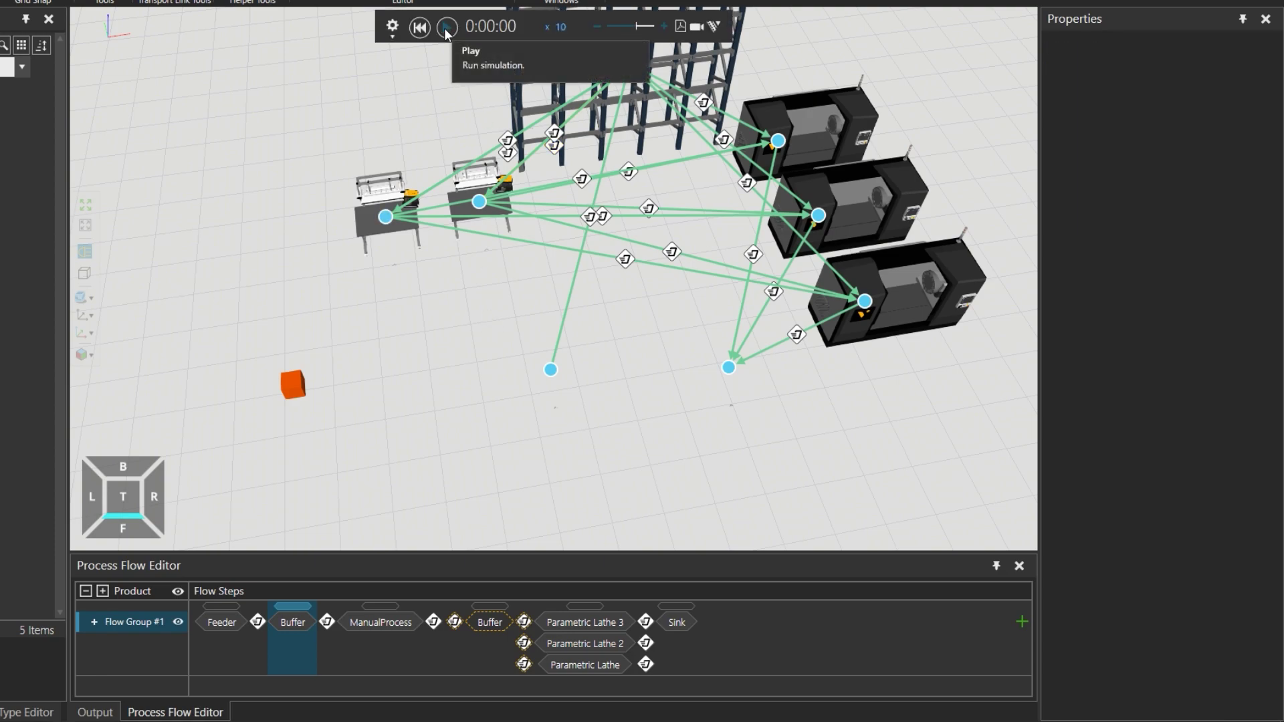
- Run the simulation, raise its speed to watch the batch pass through the shelf, and reset it
left_click(444, 29)
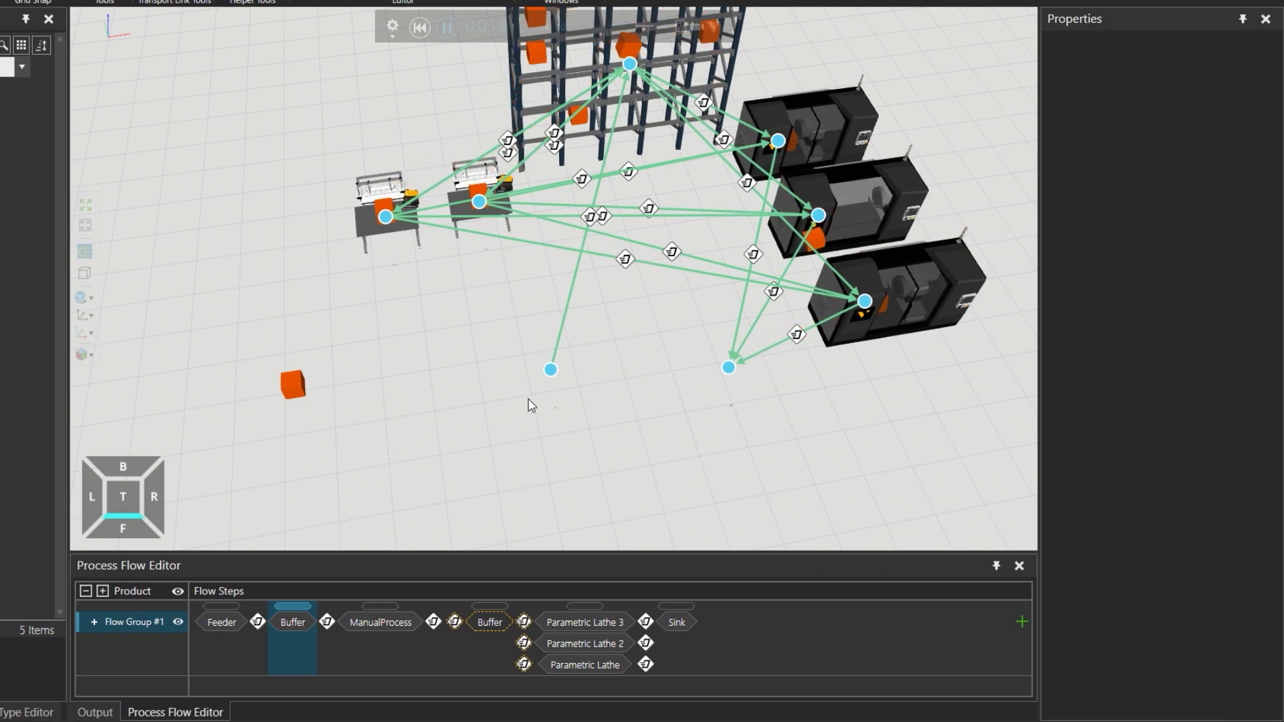
left_click(664, 25)
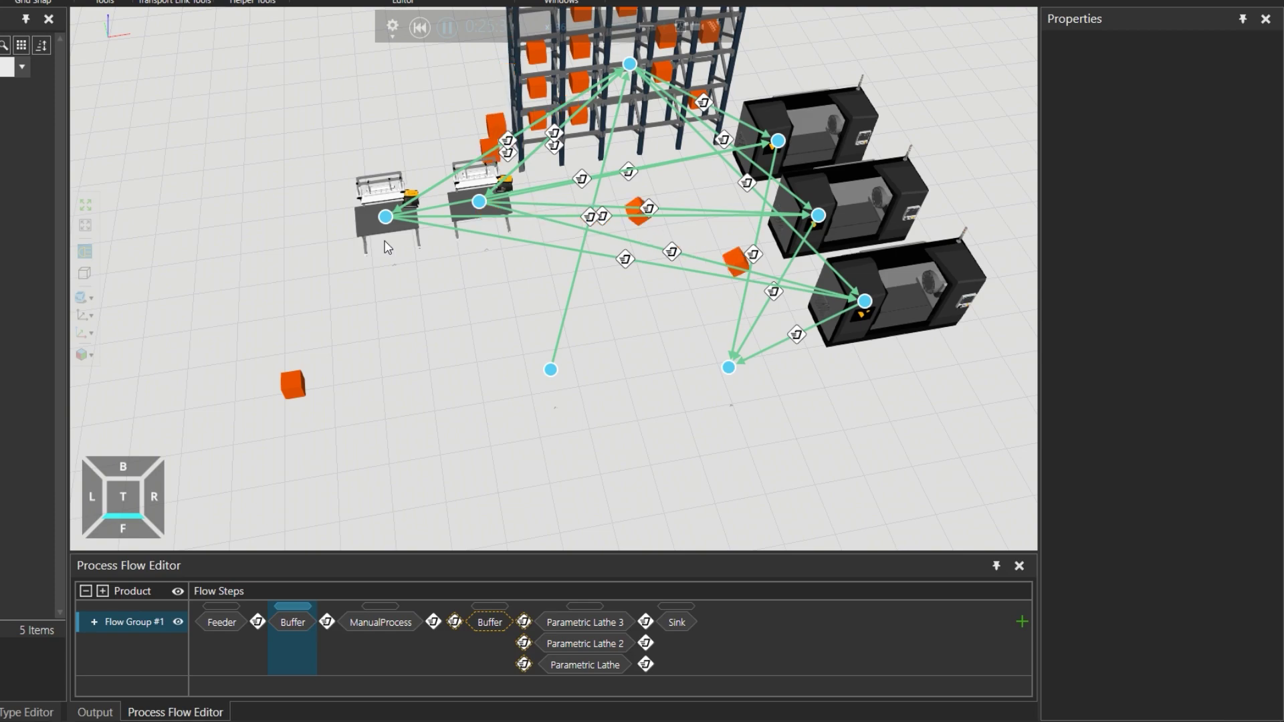
left_click(420, 27)
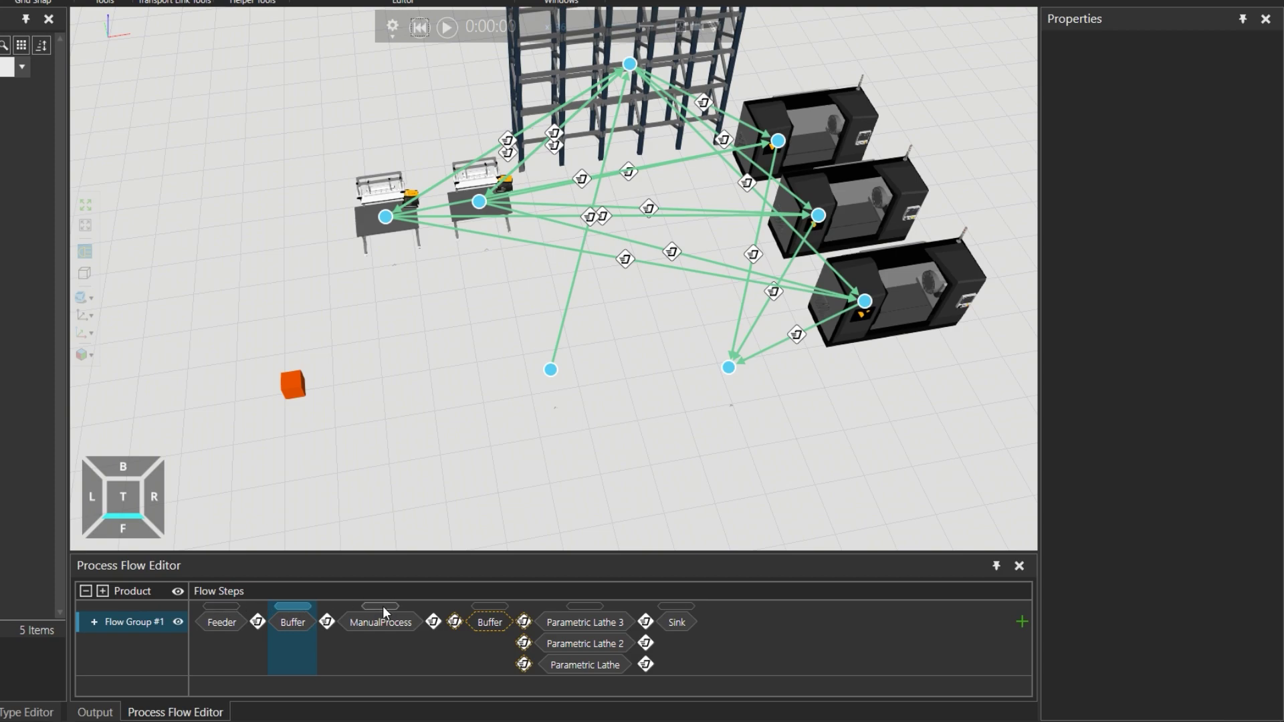
- Review the properties of the Sink, ManualProcess and both Buffer step groups in the process flow
left_click(676, 606)
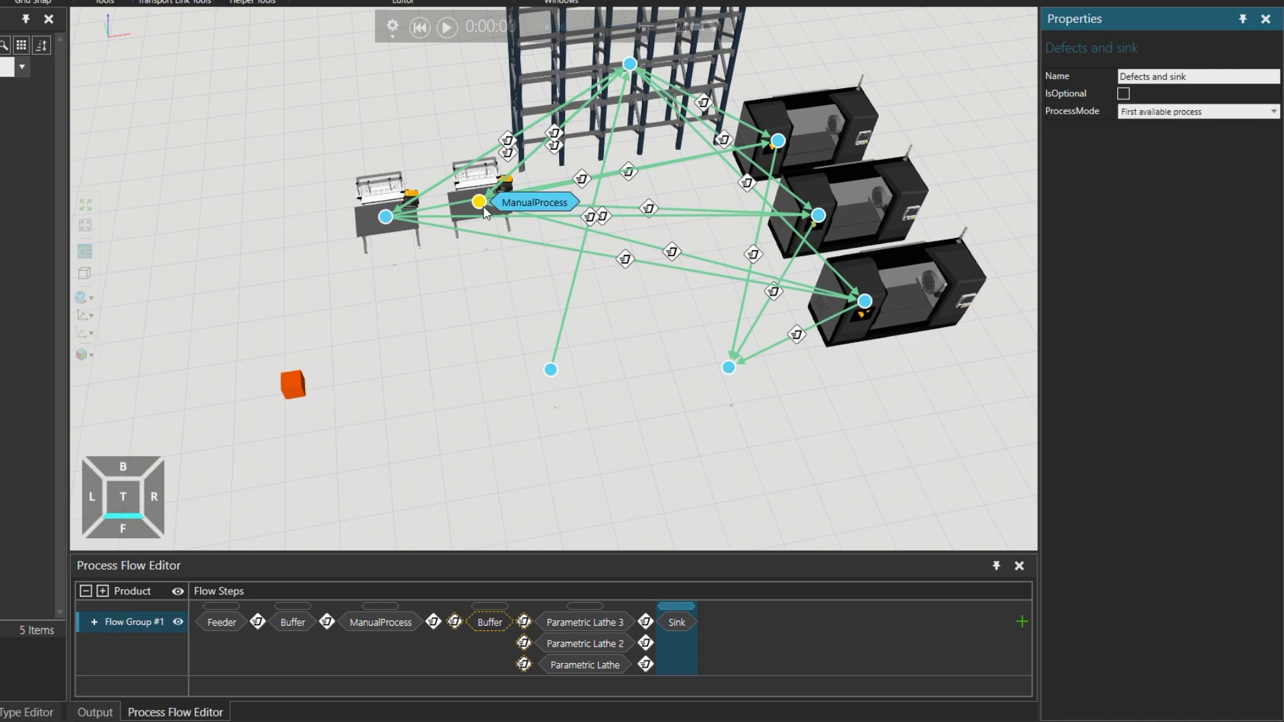
left_click(373, 607)
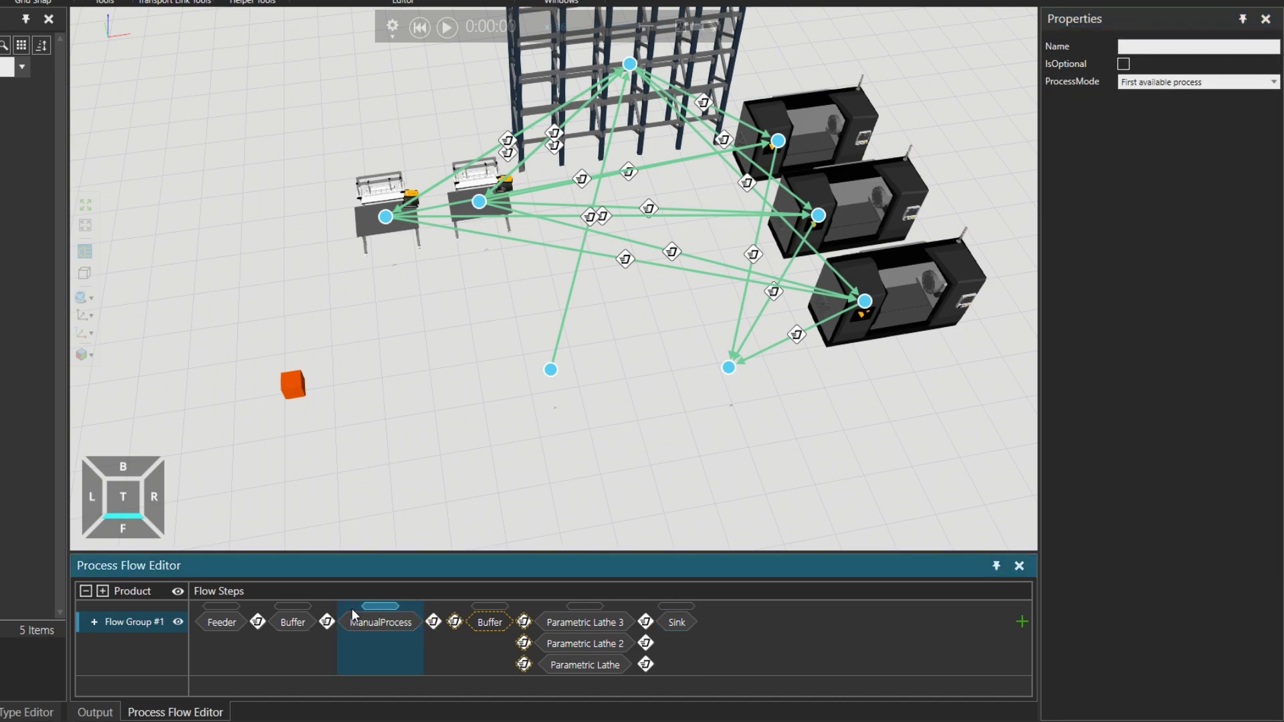
left_click(499, 607)
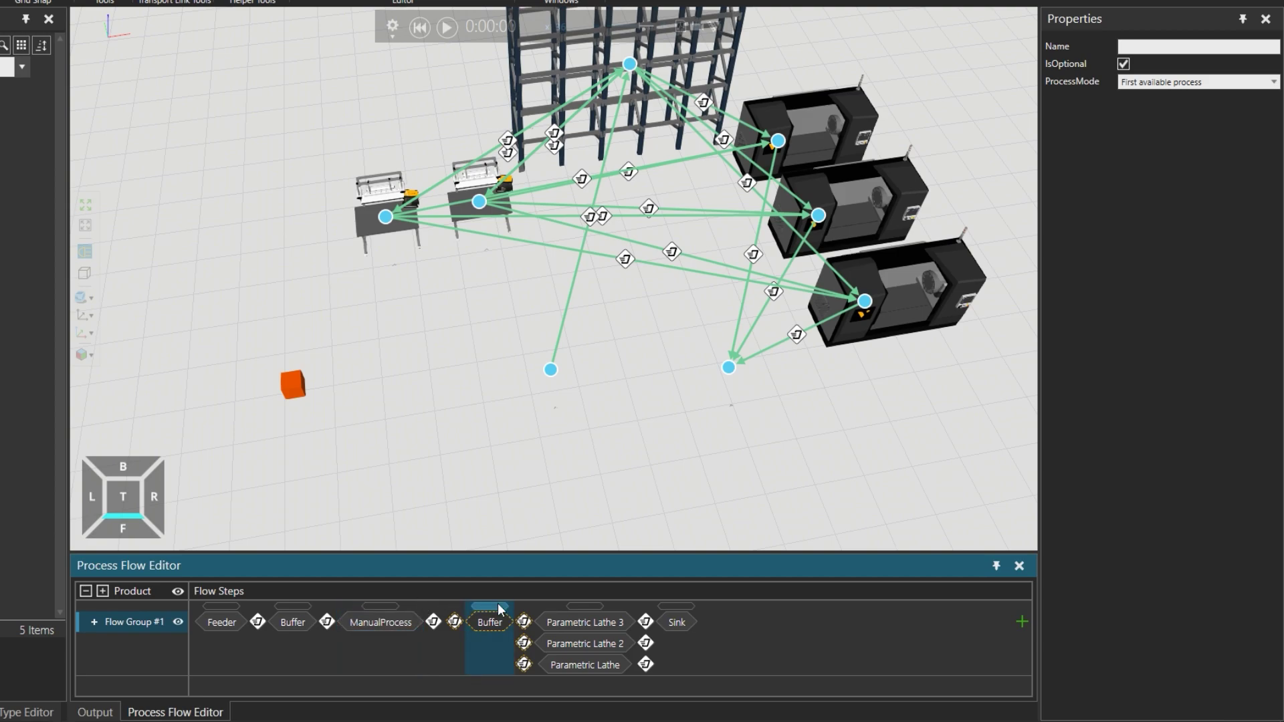
left_click(679, 604)
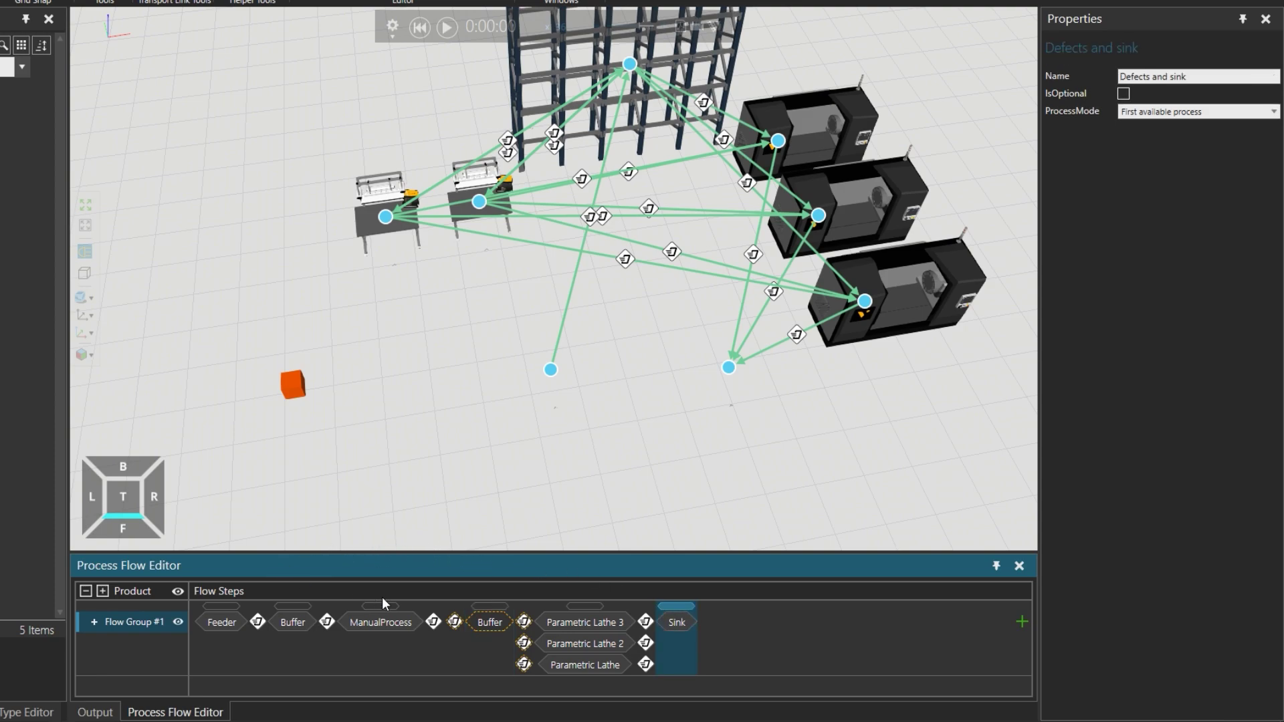
left_click(288, 605)
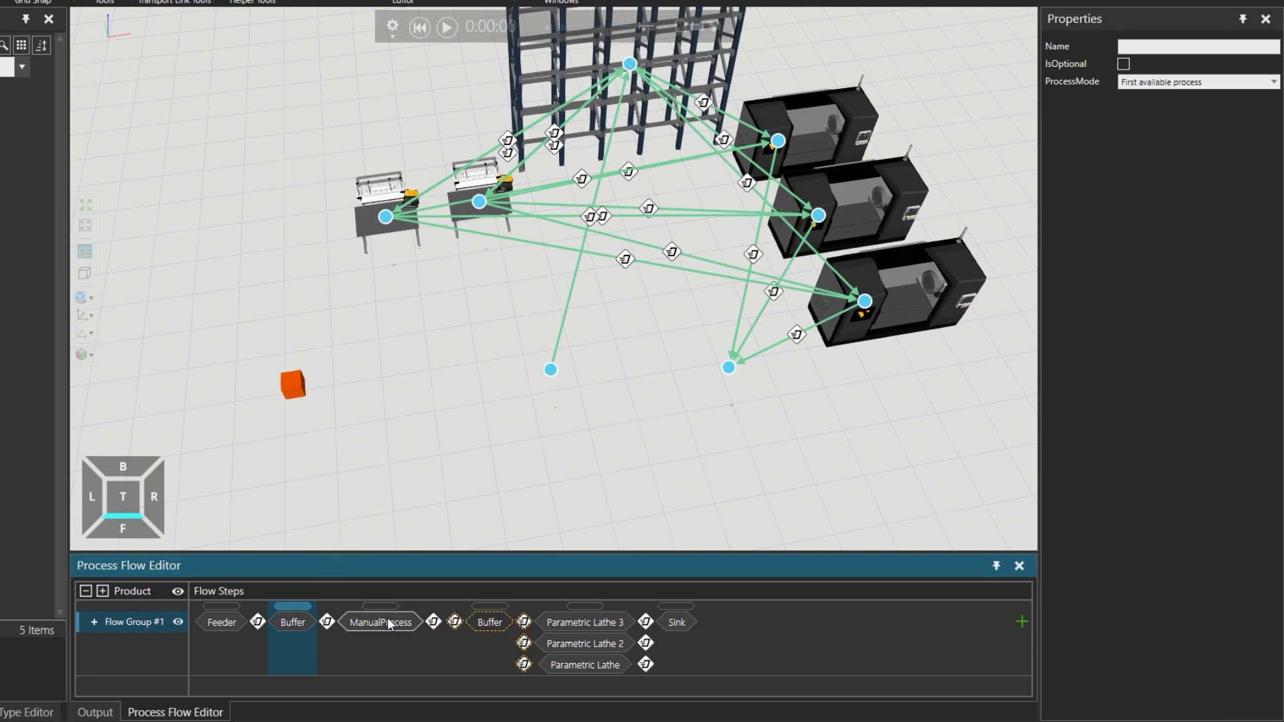
- Name the Sink step group "Defects and sink", and select the first Buffer step group
left_click(677, 622)
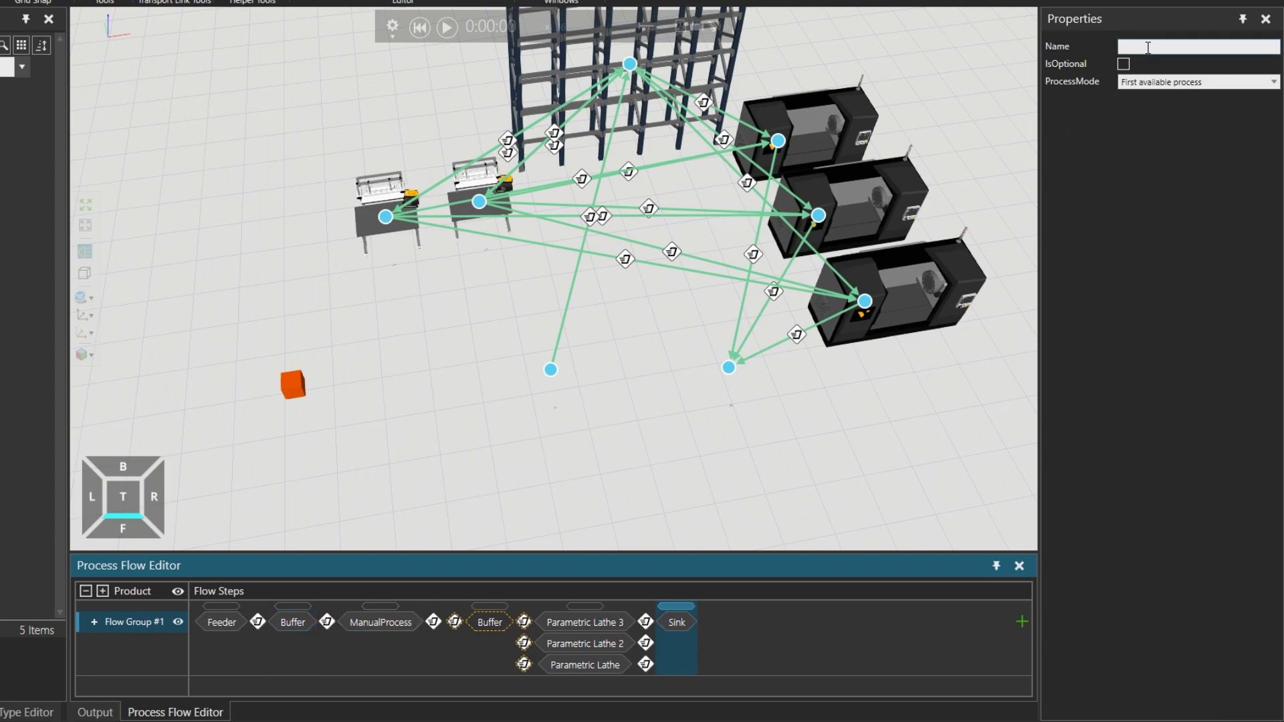
left_click(1148, 47)
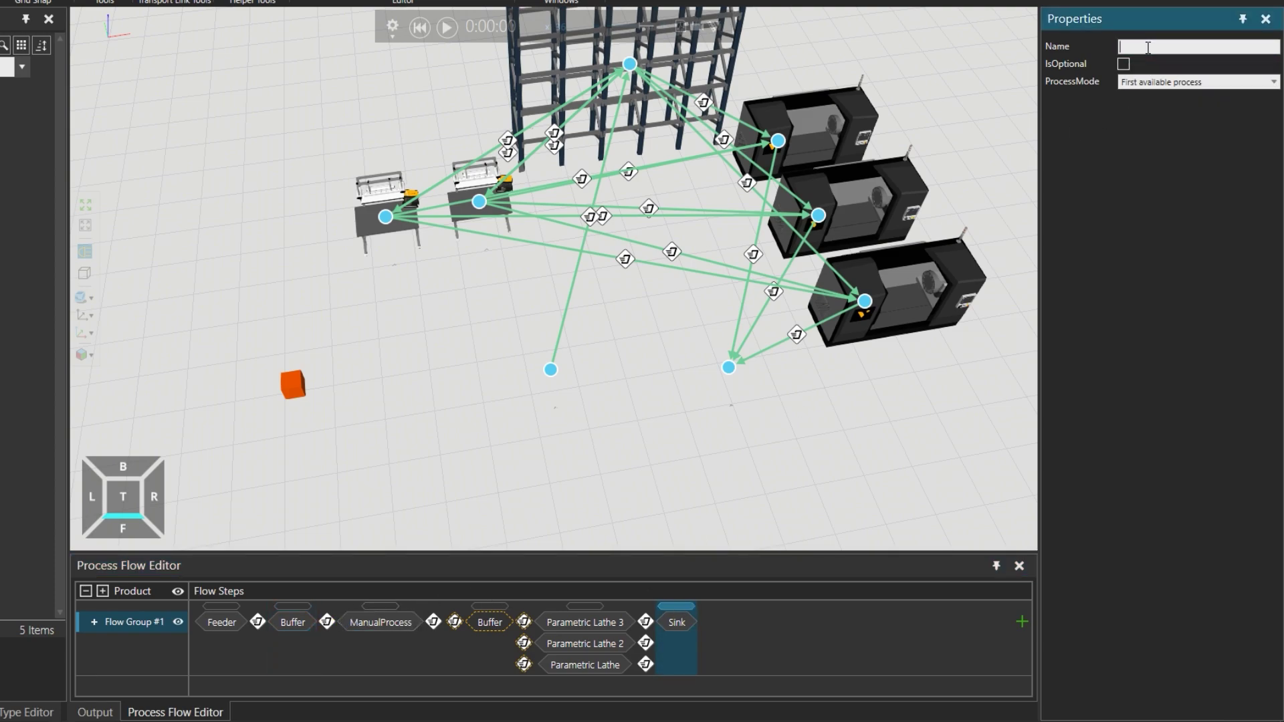
type("Defects and sink")
key("Return")
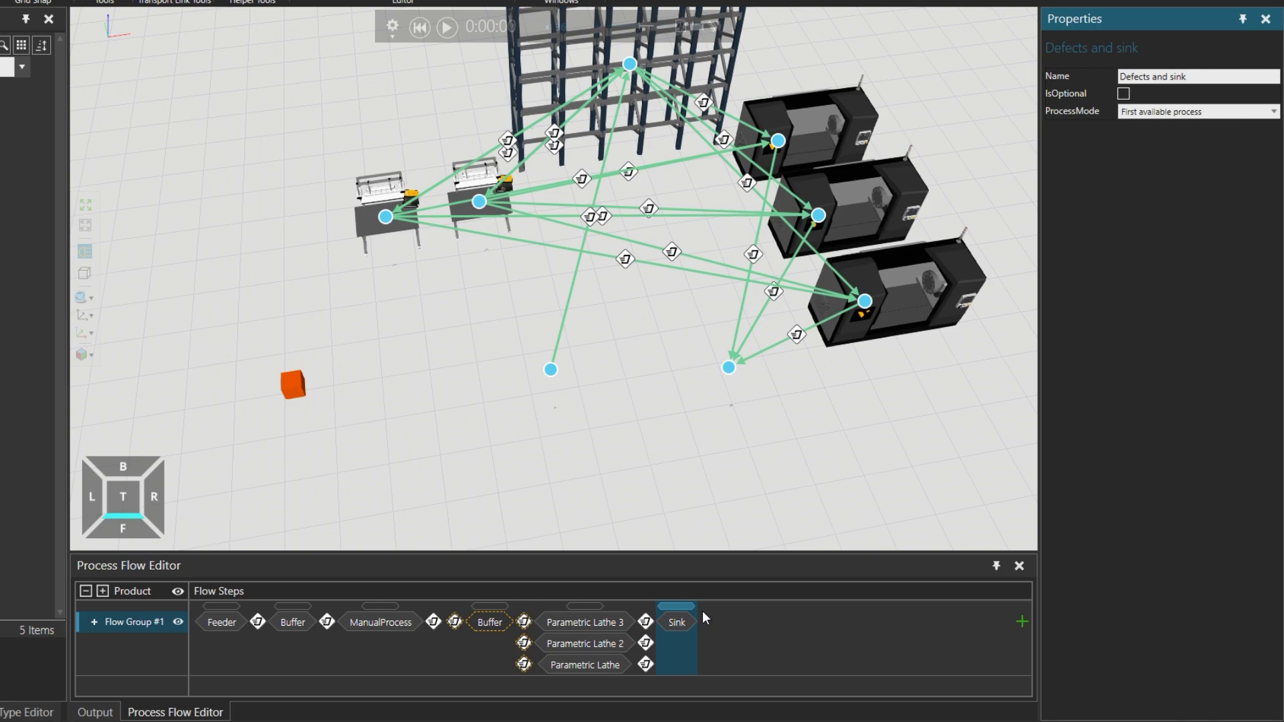
left_click(292, 622)
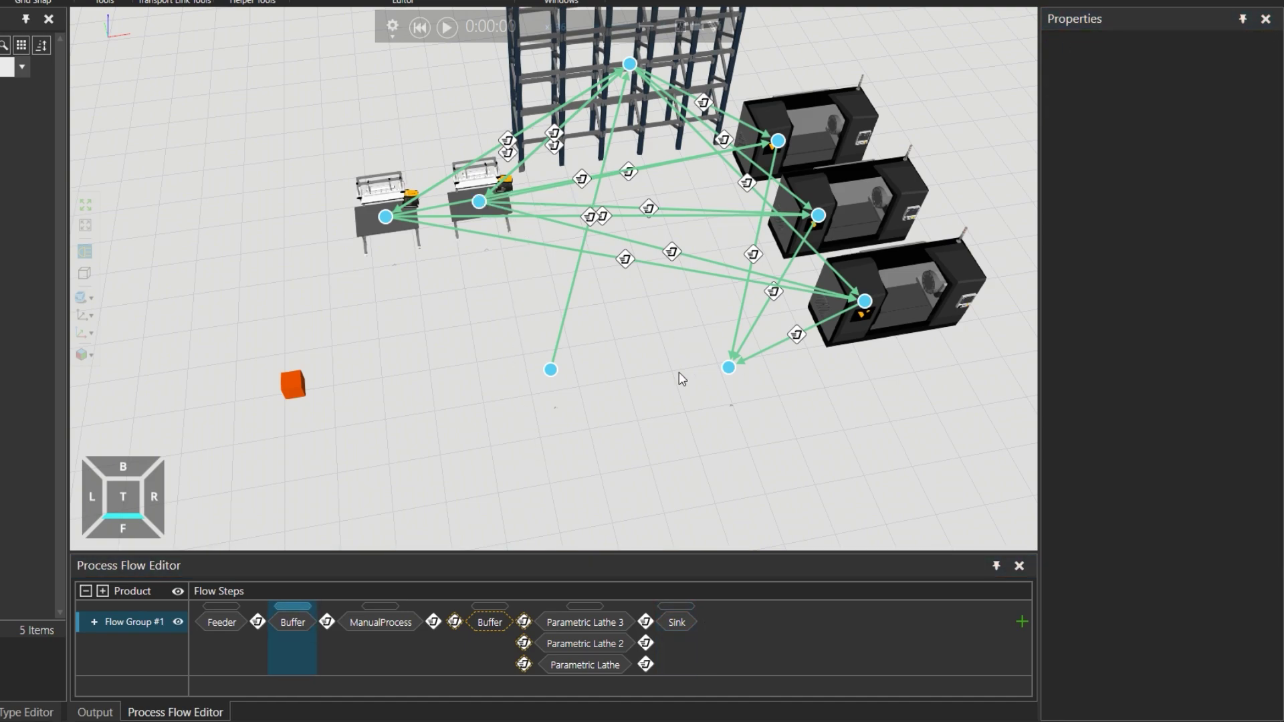
- Create transport links from both manual workstations to the sink
left_click(729, 369)
left_click(729, 370)
left_click(385, 216)
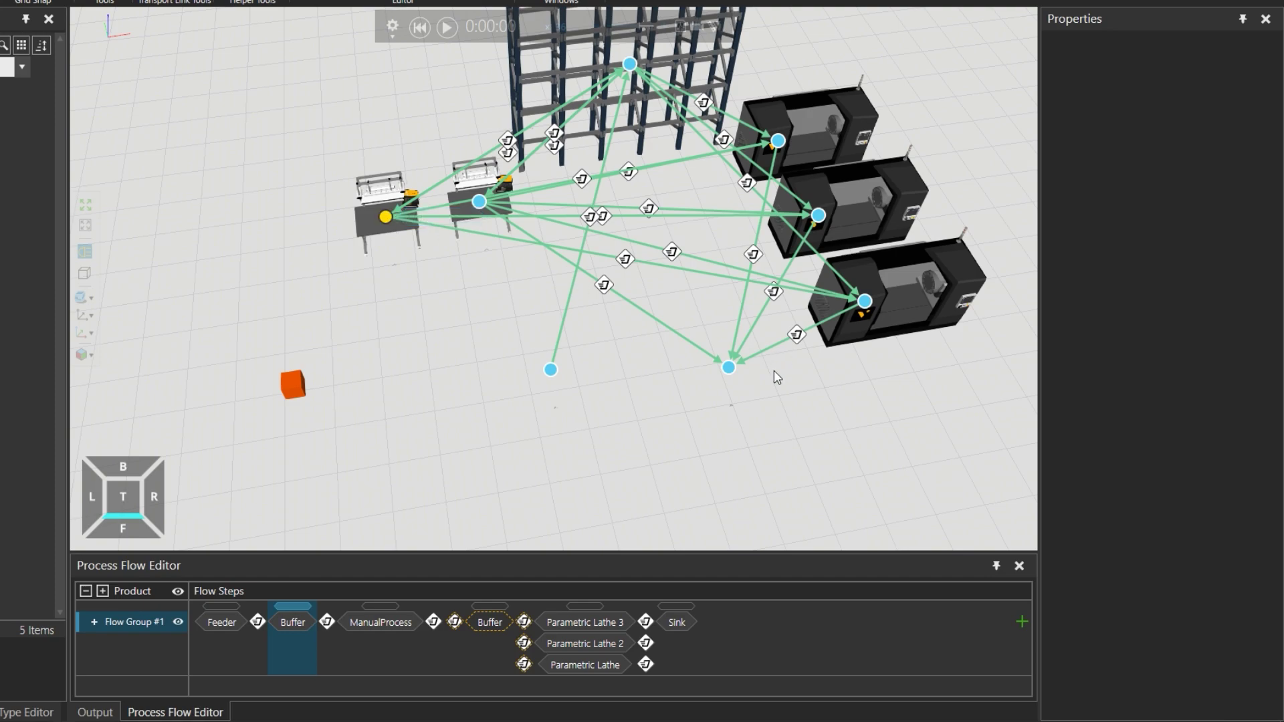
left_click(729, 368)
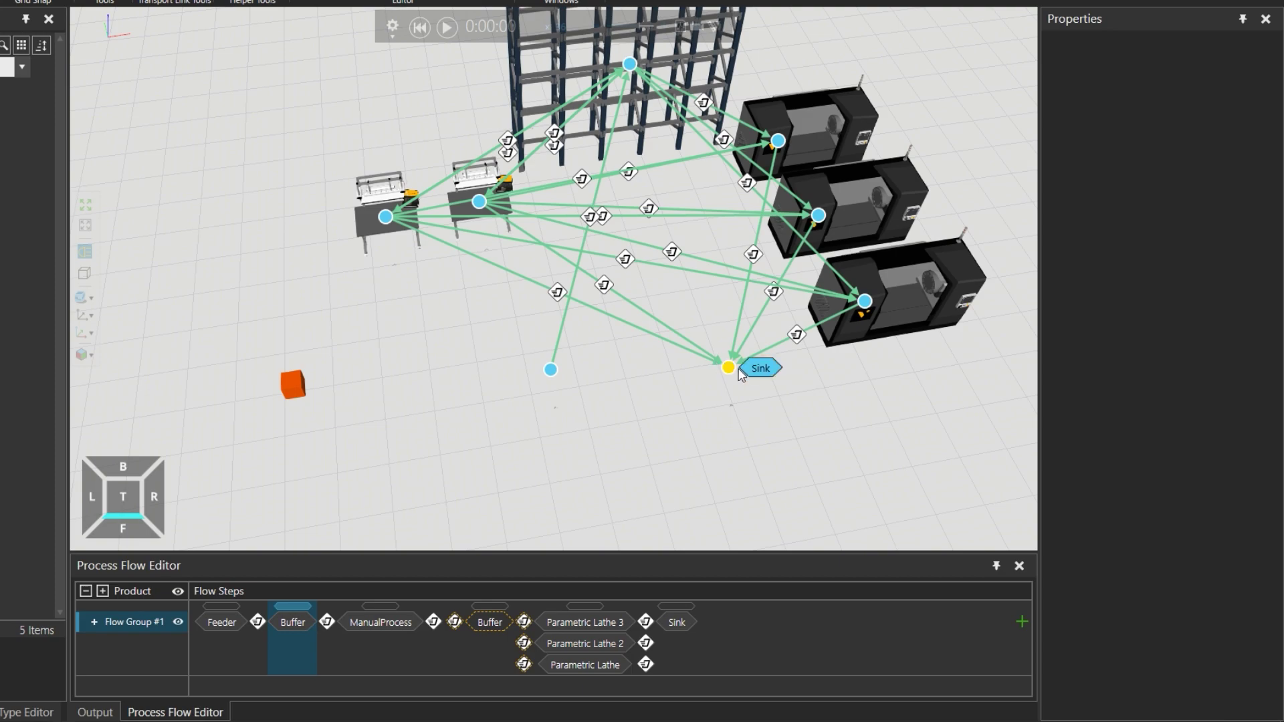
- Open the ManualProcess routine of Manual Workstation #2 and review its TransportIn, Busy state and Delay statements
left_click(526, 199)
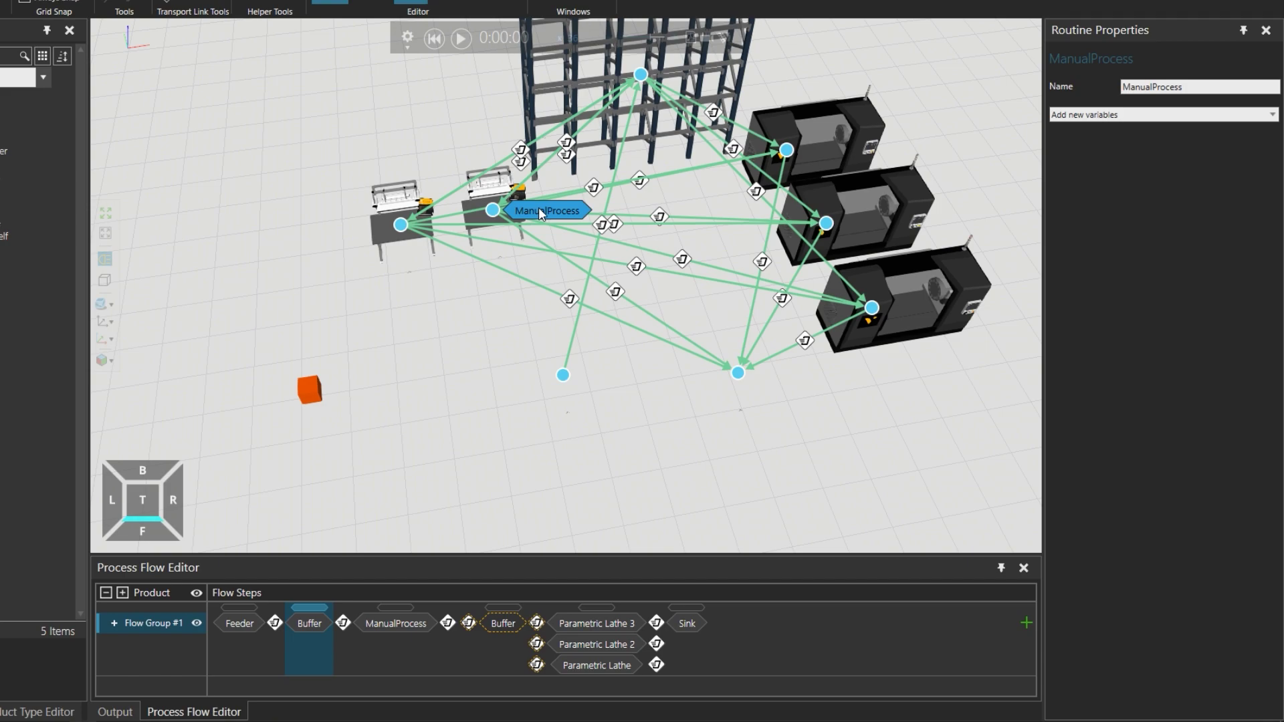
double_click(540, 211)
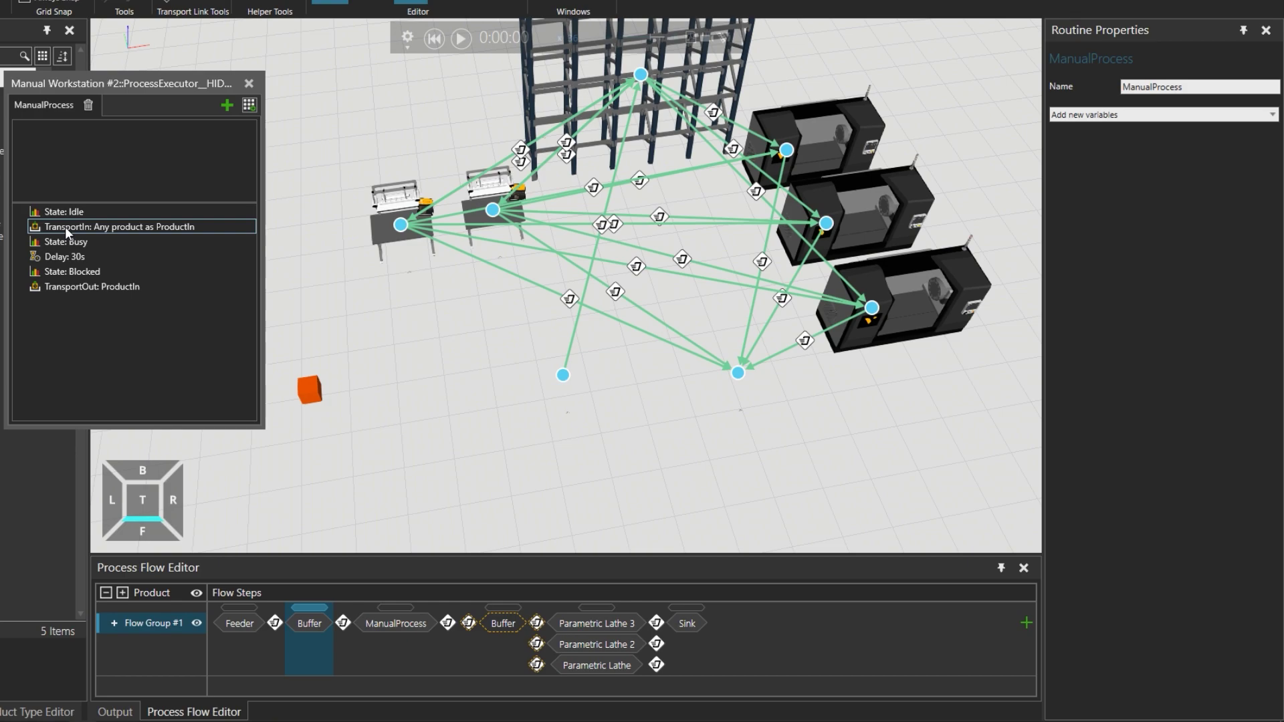
left_click(128, 228)
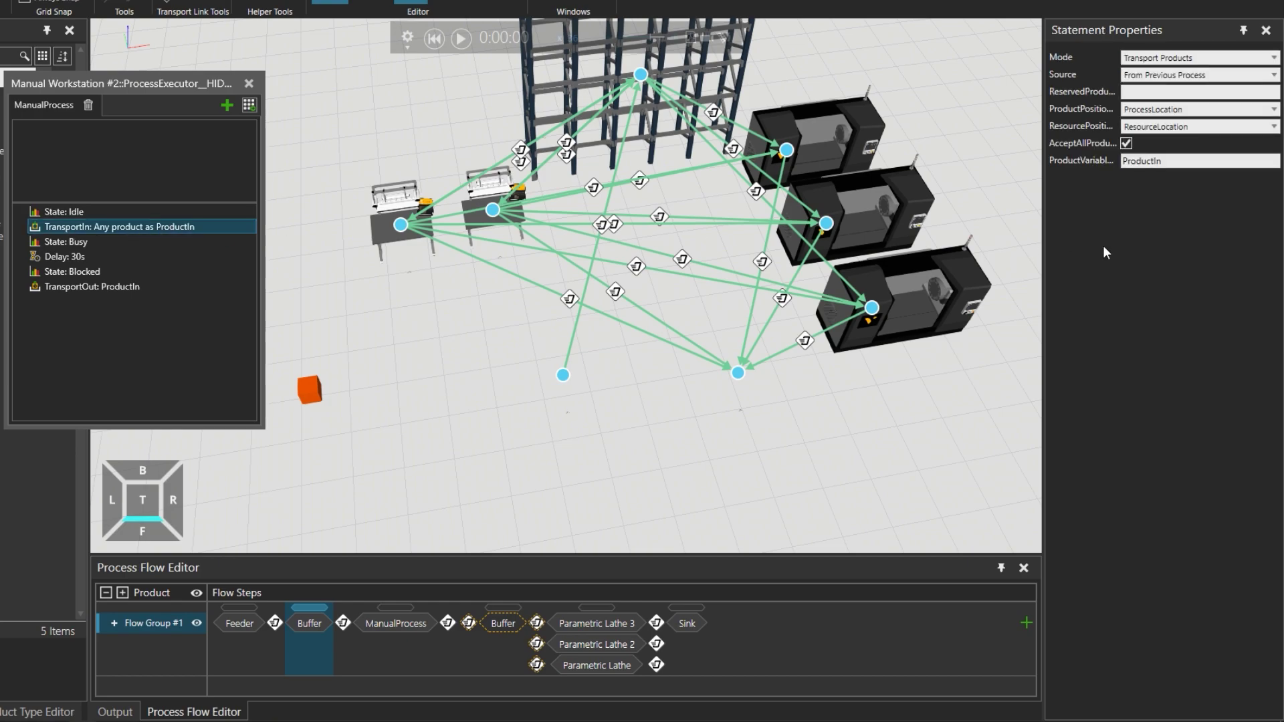
double_click(1162, 163)
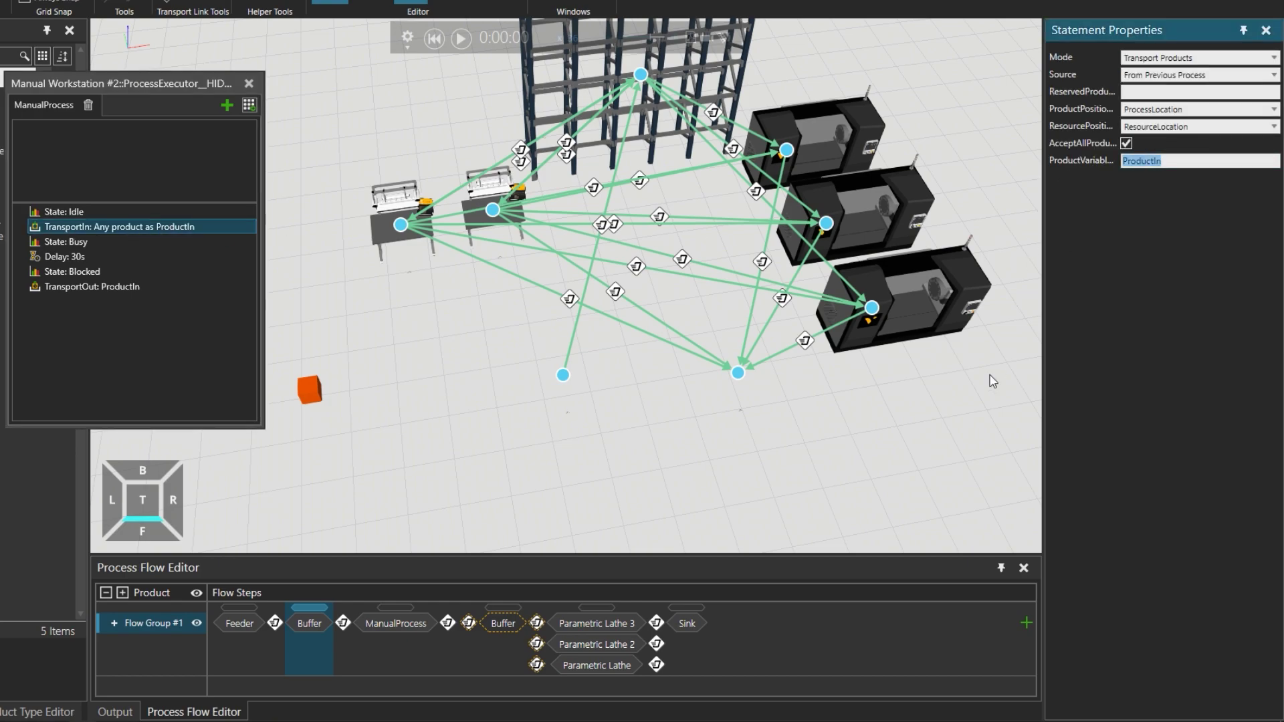
left_click(79, 240)
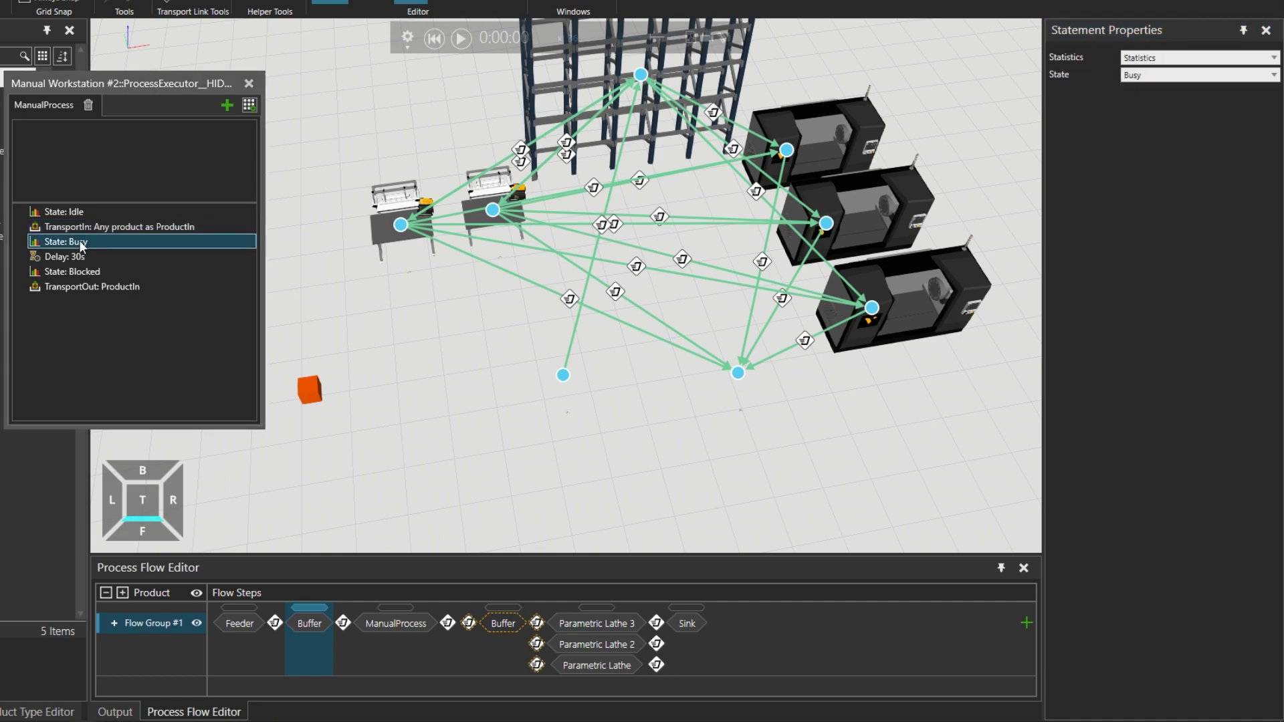
left_click(73, 258)
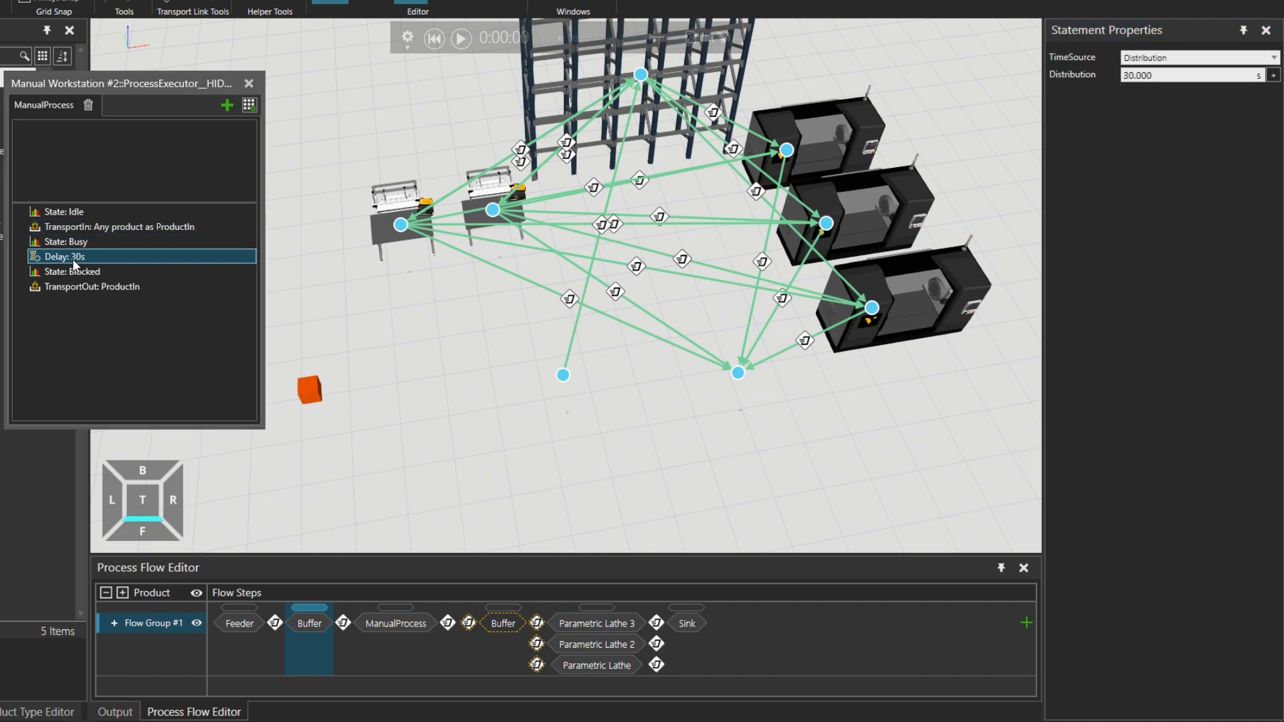
- Add an If statement after the Blocked state with the condition uniform(0,0,100) < 10
left_click(87, 272)
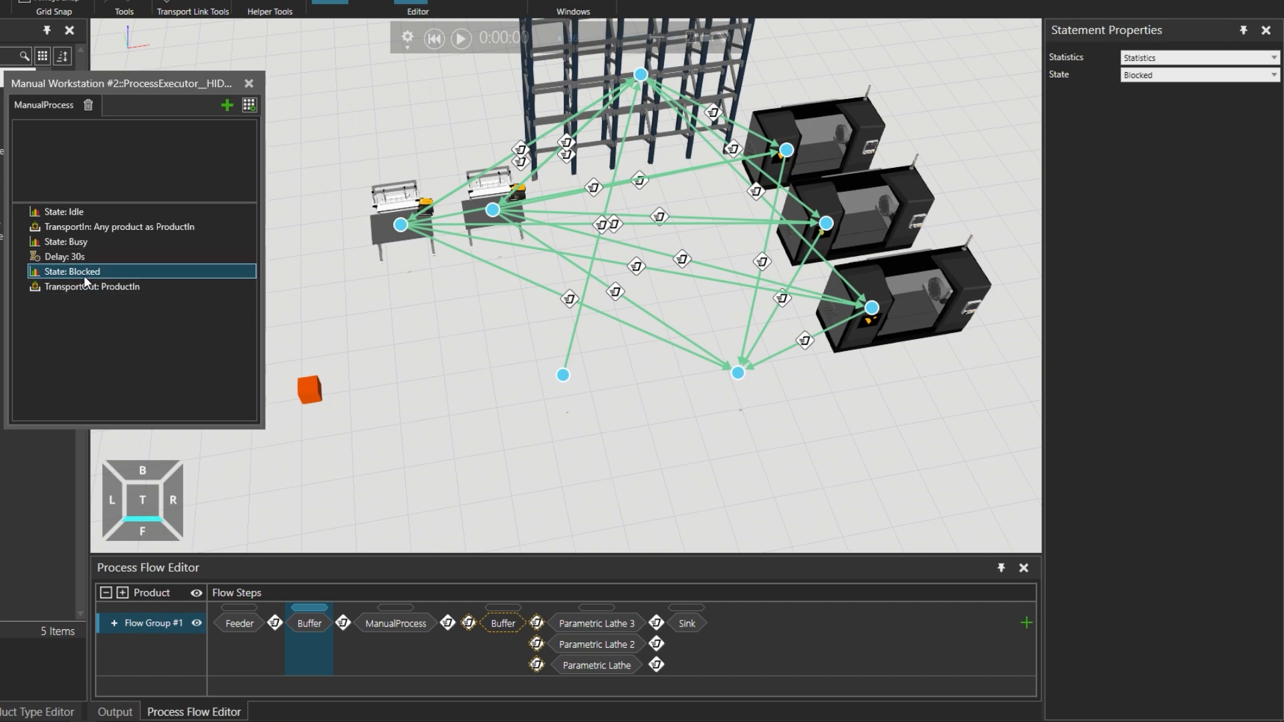
left_click(249, 106)
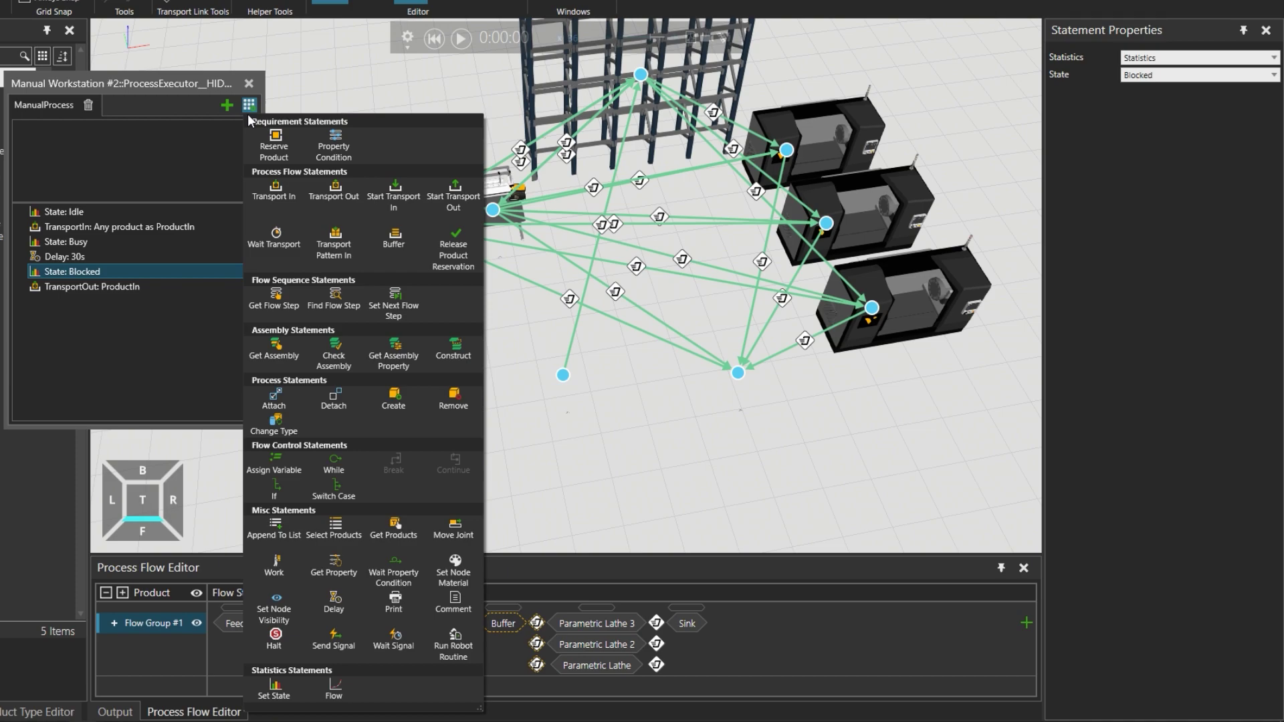
left_click(274, 494)
left_click(91, 277)
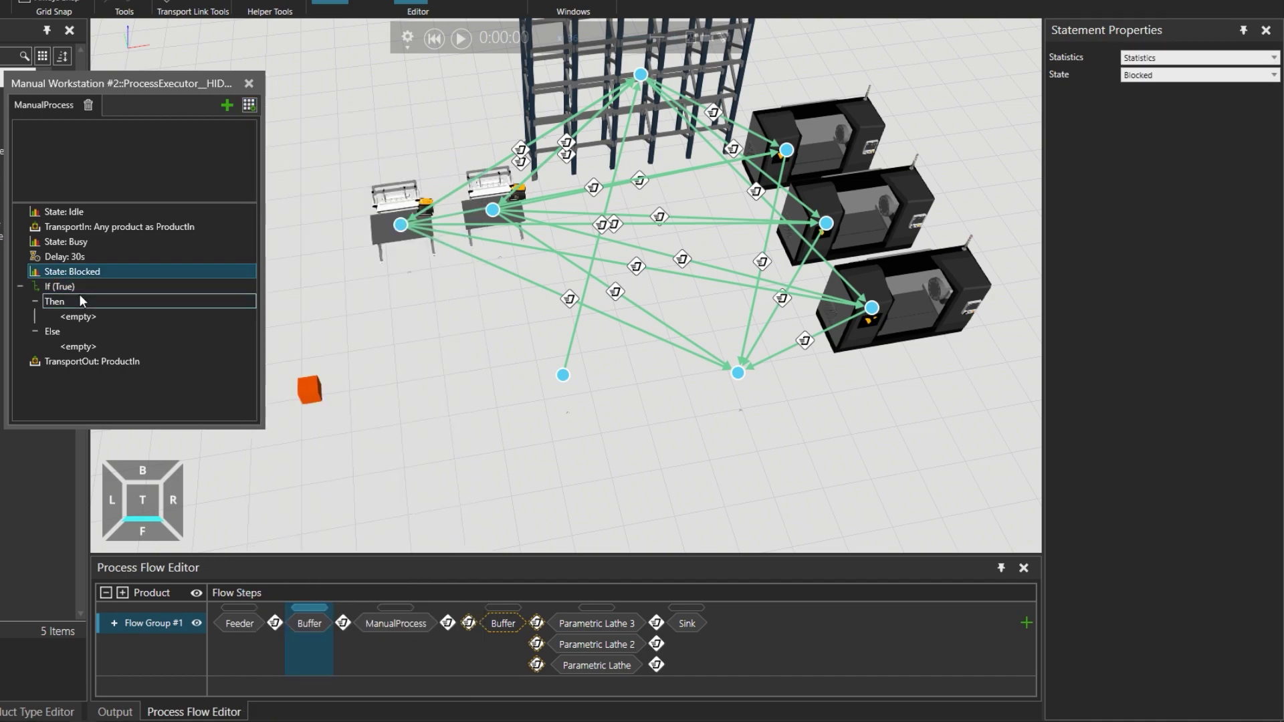
left_click(75, 286)
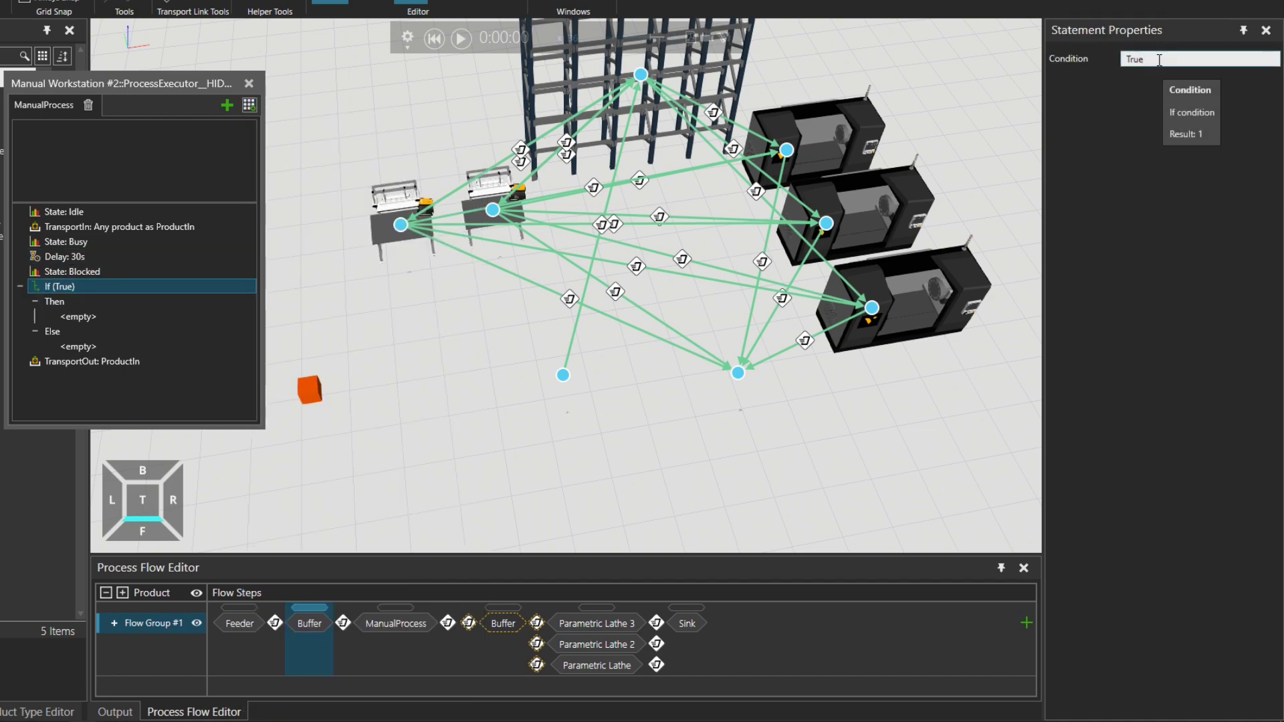
double_click(1159, 60)
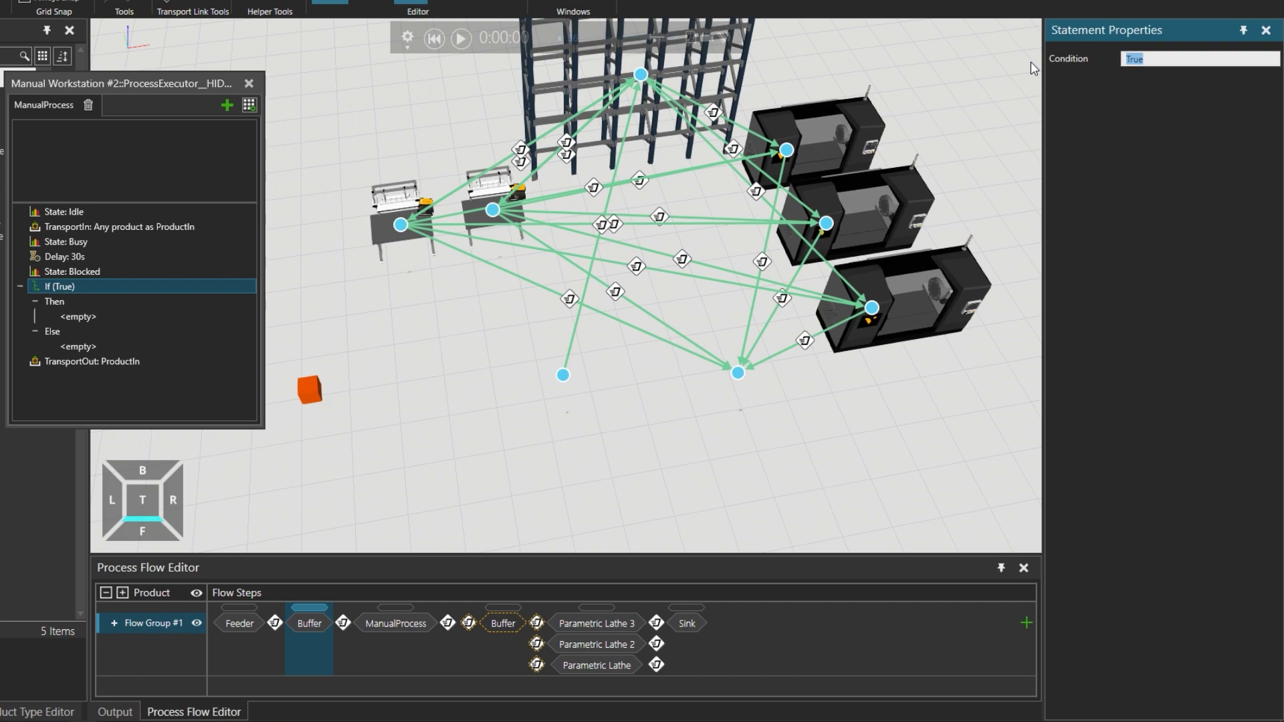
type("uniform")
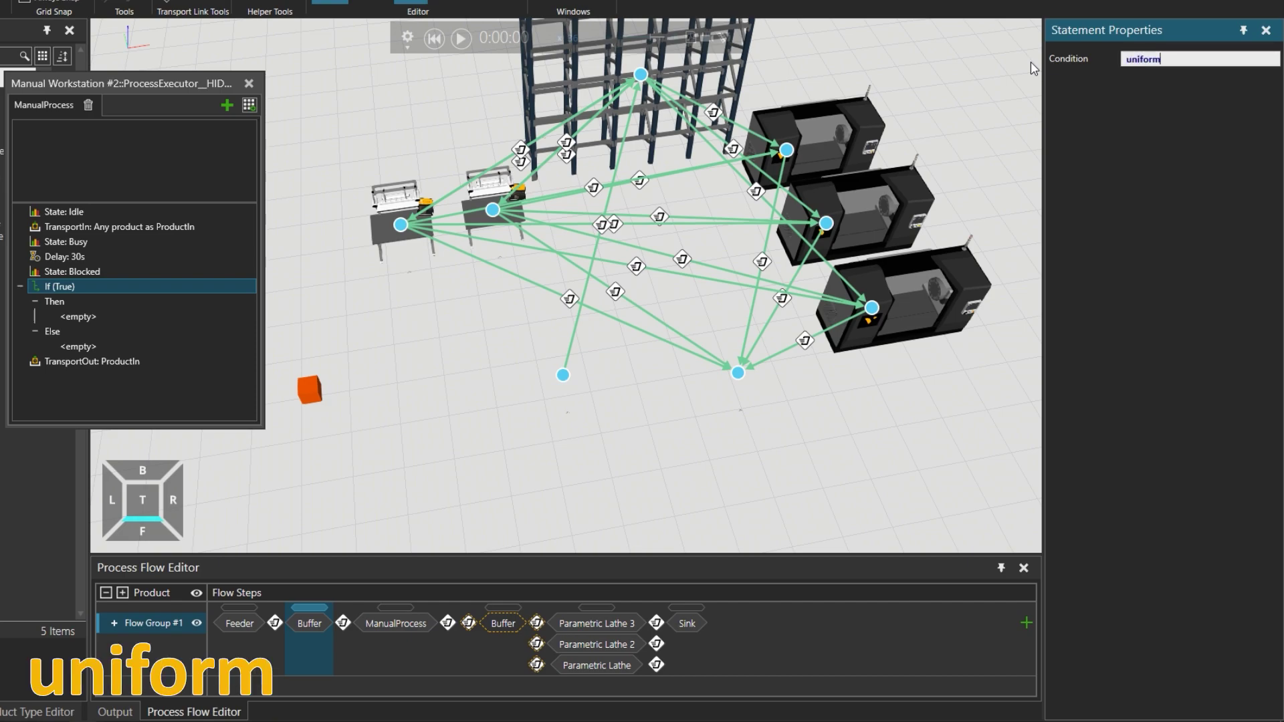
type("(0,")
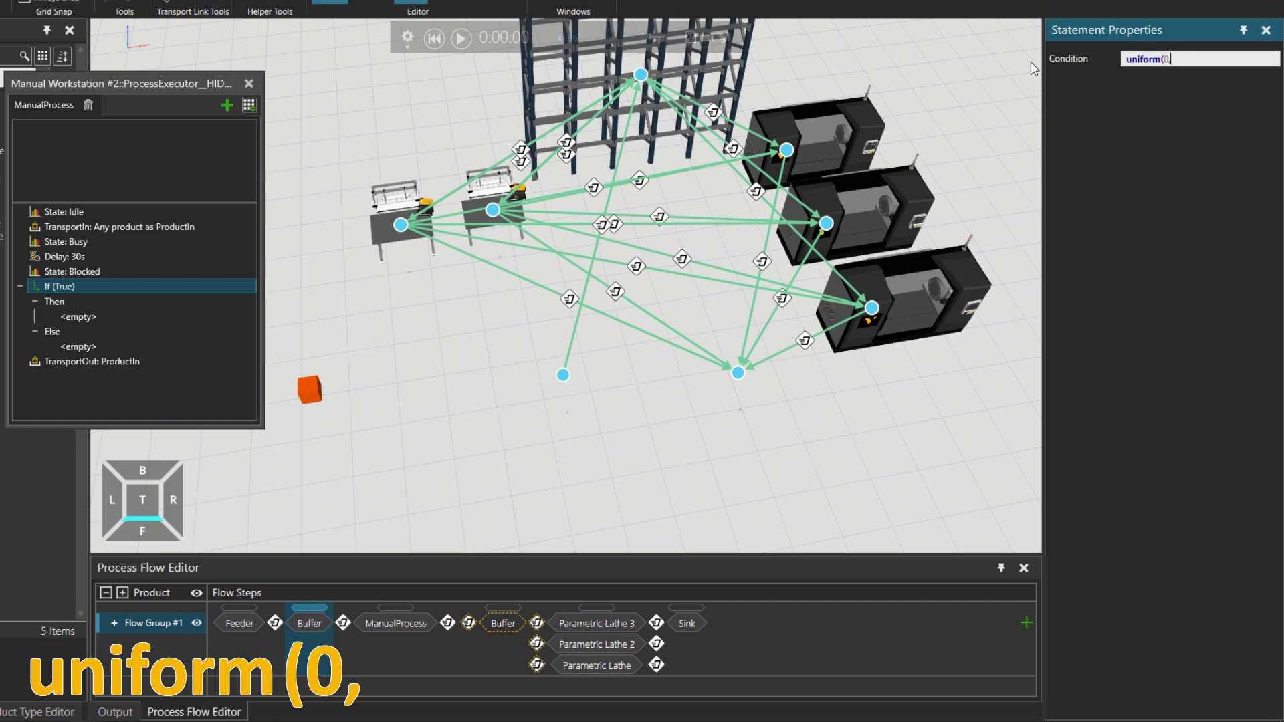
type("0")
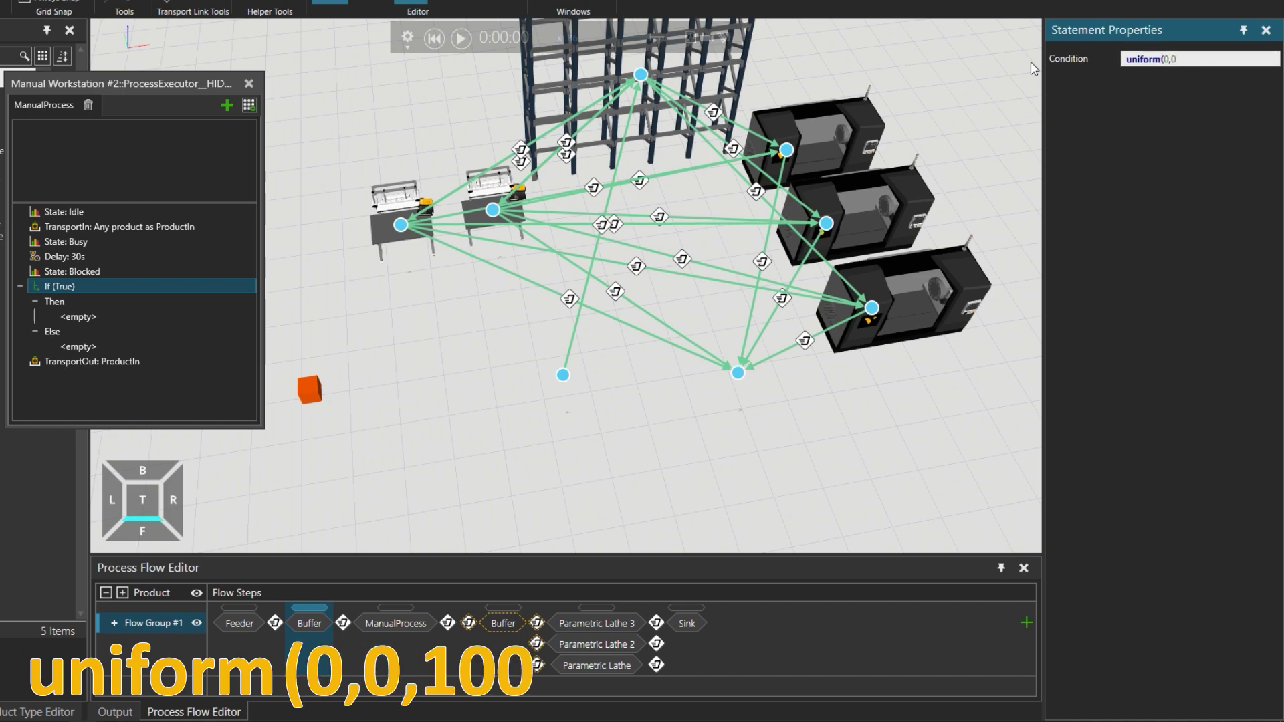
type(",100) <")
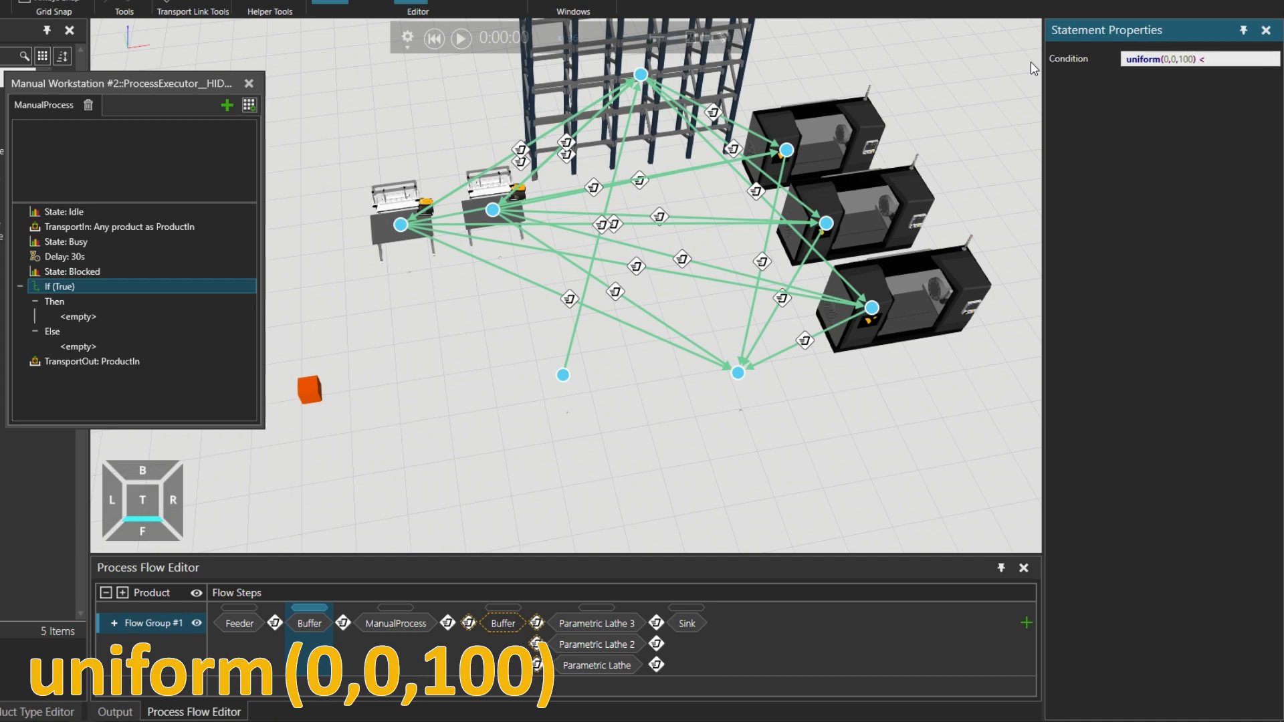
type(" 10")
key("Return")
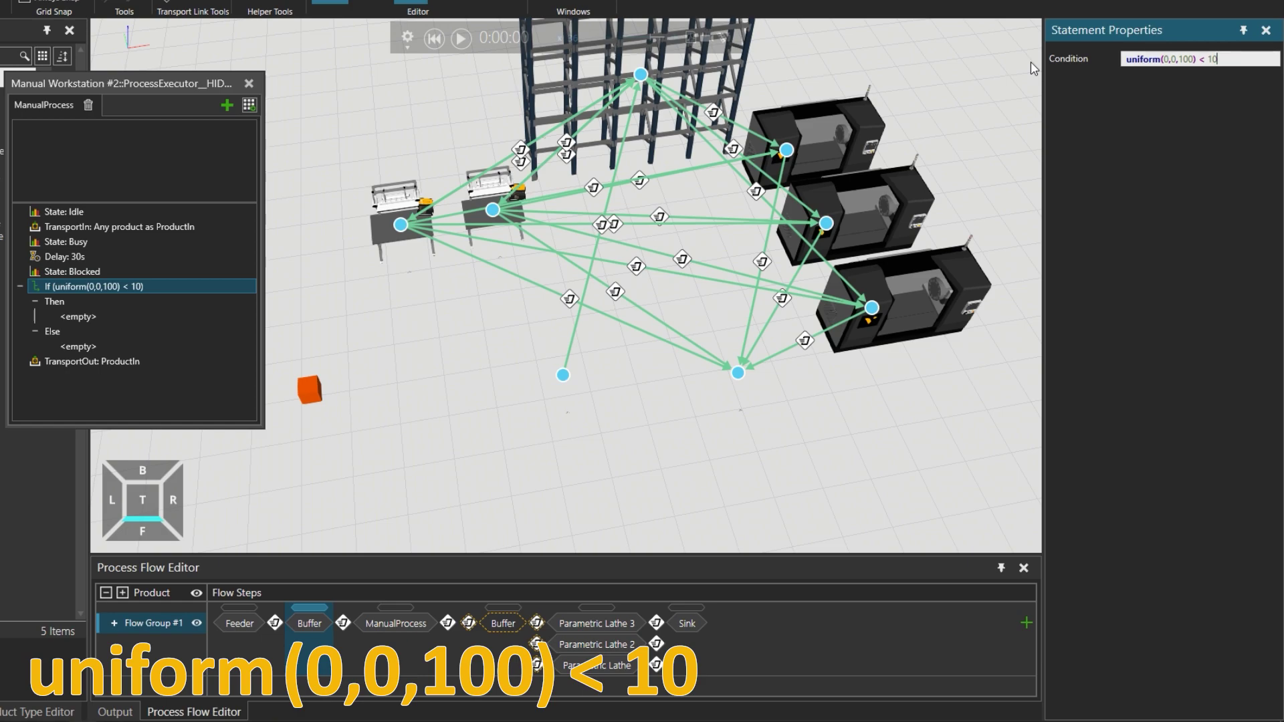
- Add a Set Node Material statement to the If's Then branch, turning ProductIn red
left_click(90, 317)
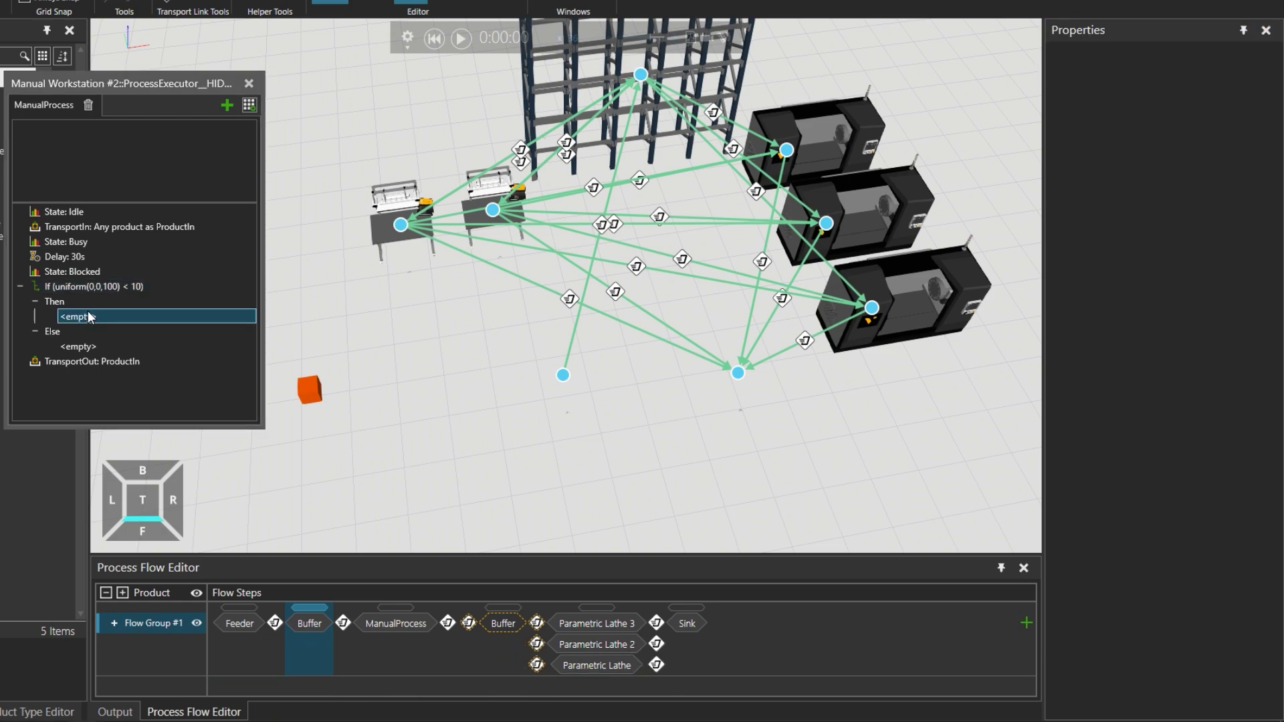
left_click(84, 346)
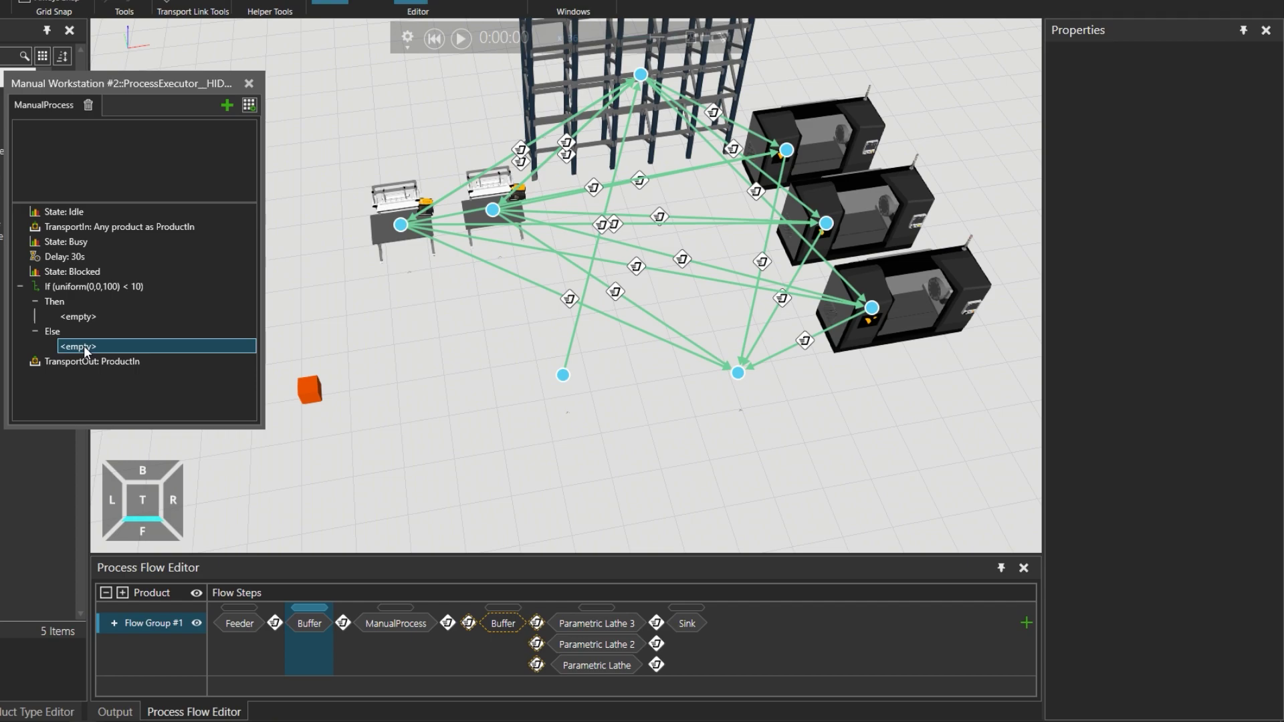
left_click(71, 360)
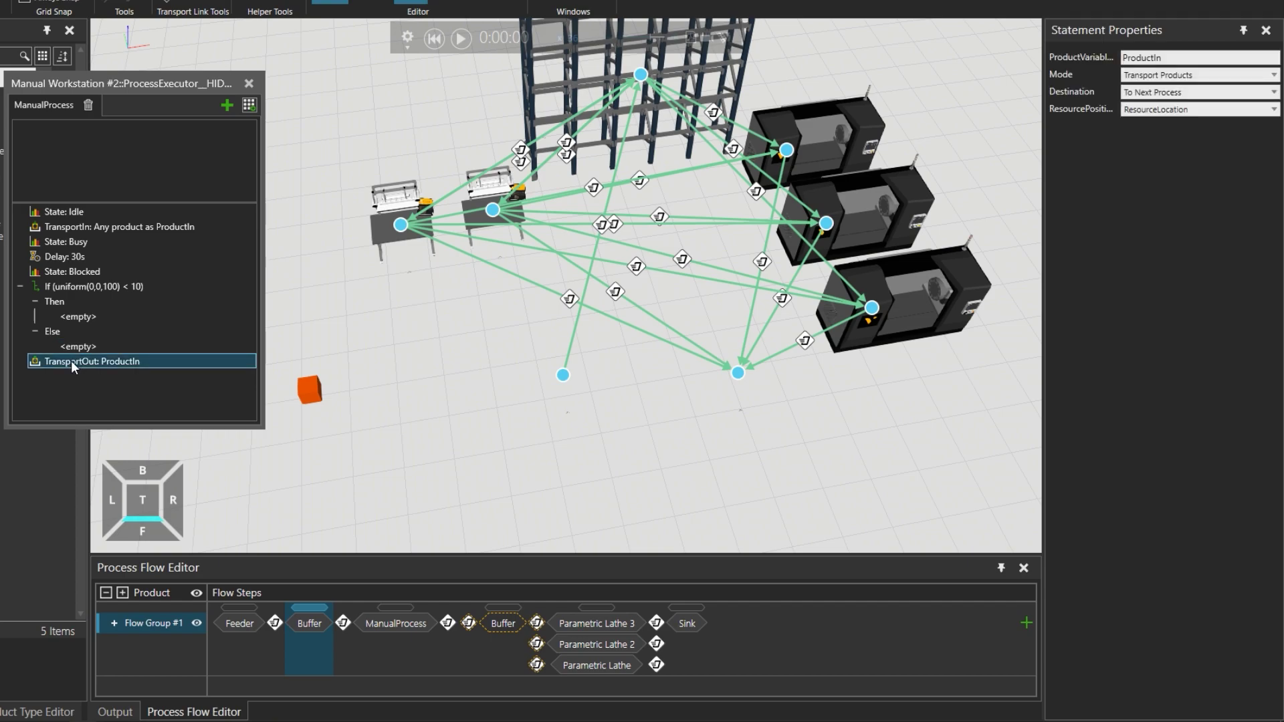
left_click(85, 316)
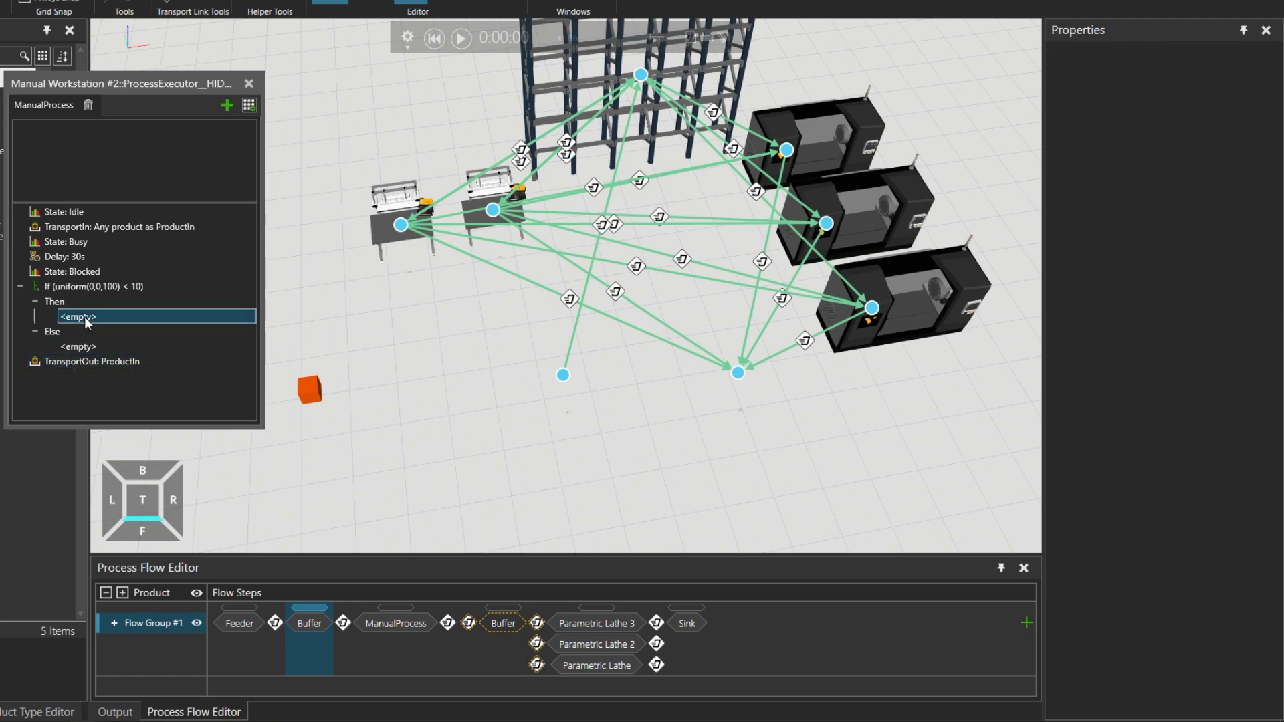
left_click(250, 106)
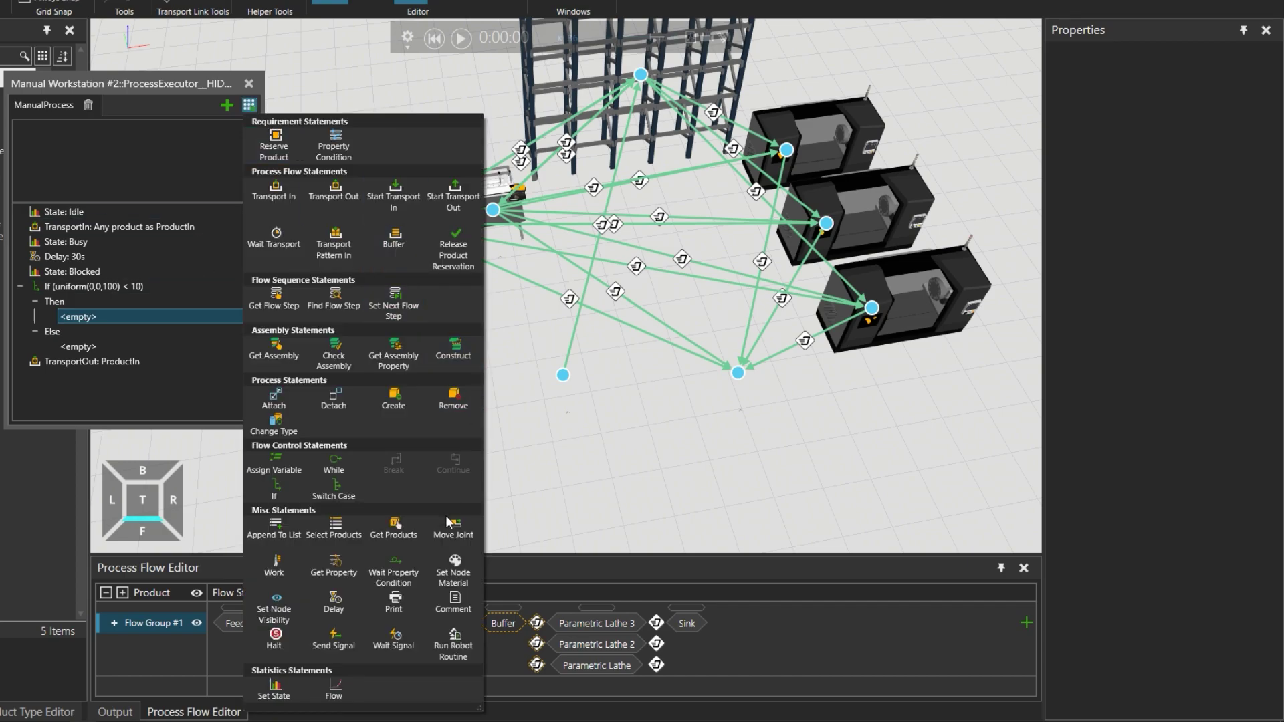
left_click(462, 570)
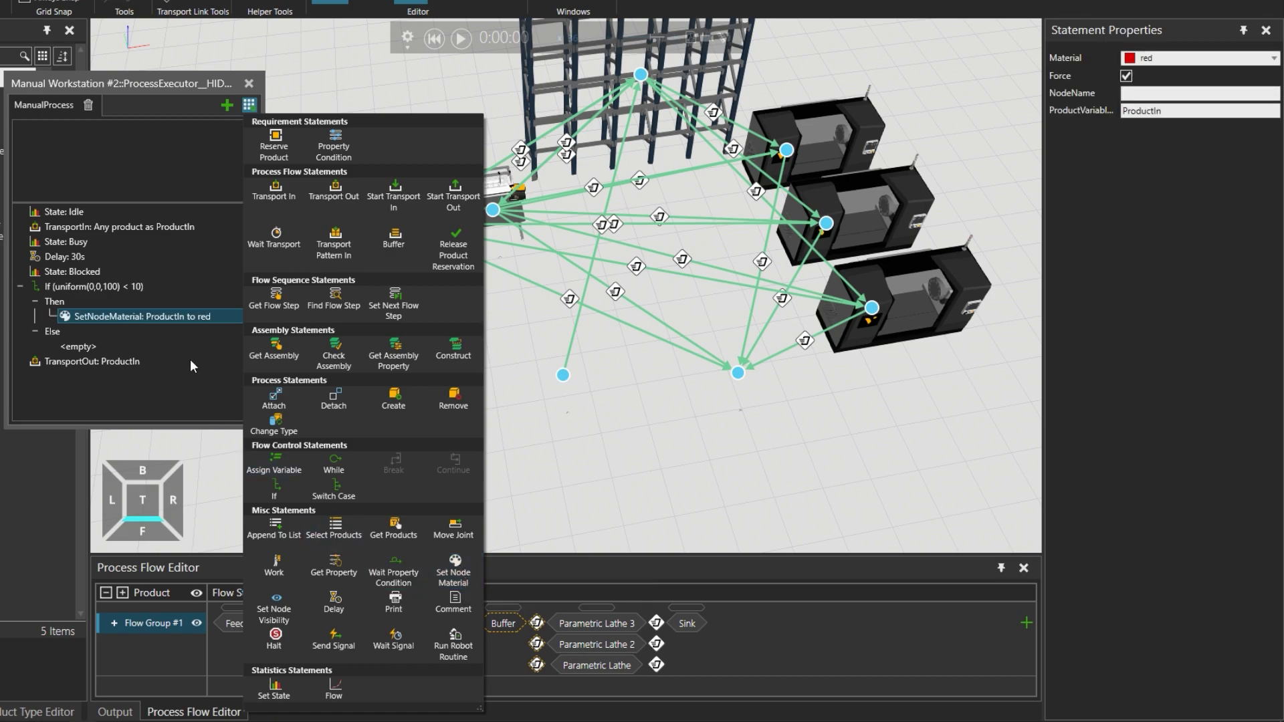
left_click(163, 311)
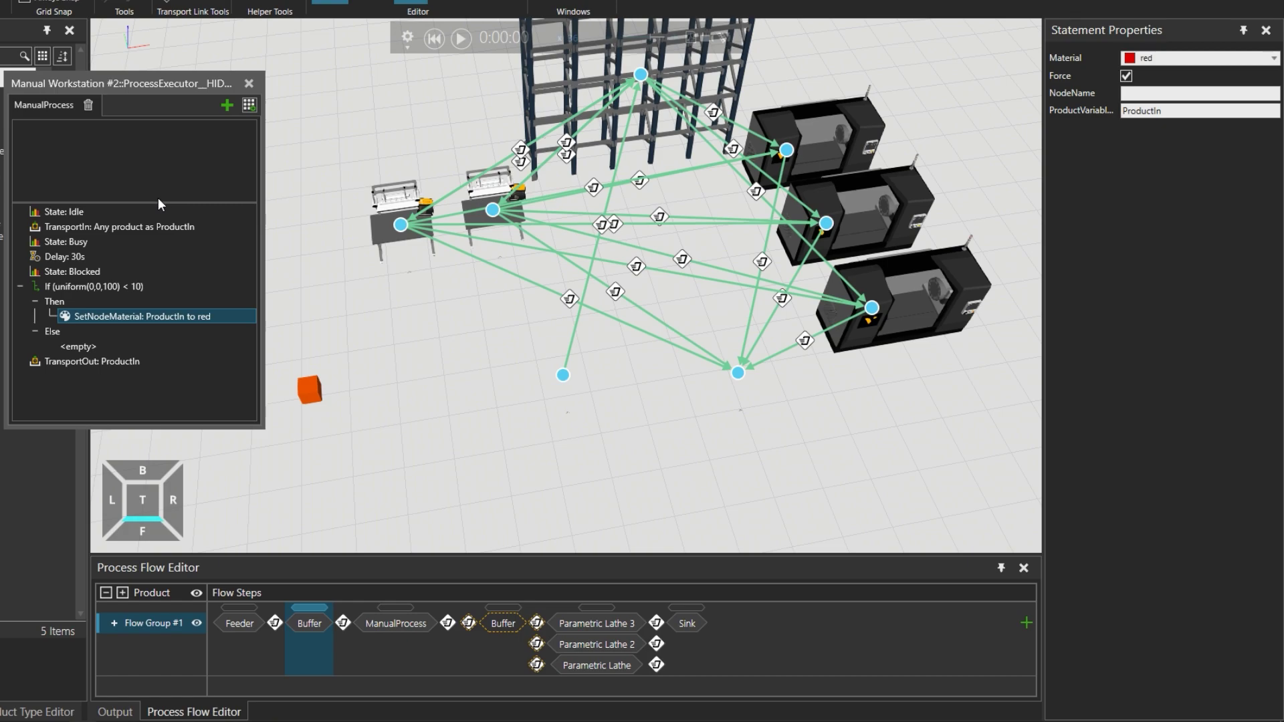
left_click(170, 227)
- Add a Get Flow Step statement after the material change, targeting step [5] Defects and sink of Flow Group #1
left_click(164, 321)
left_click(249, 106)
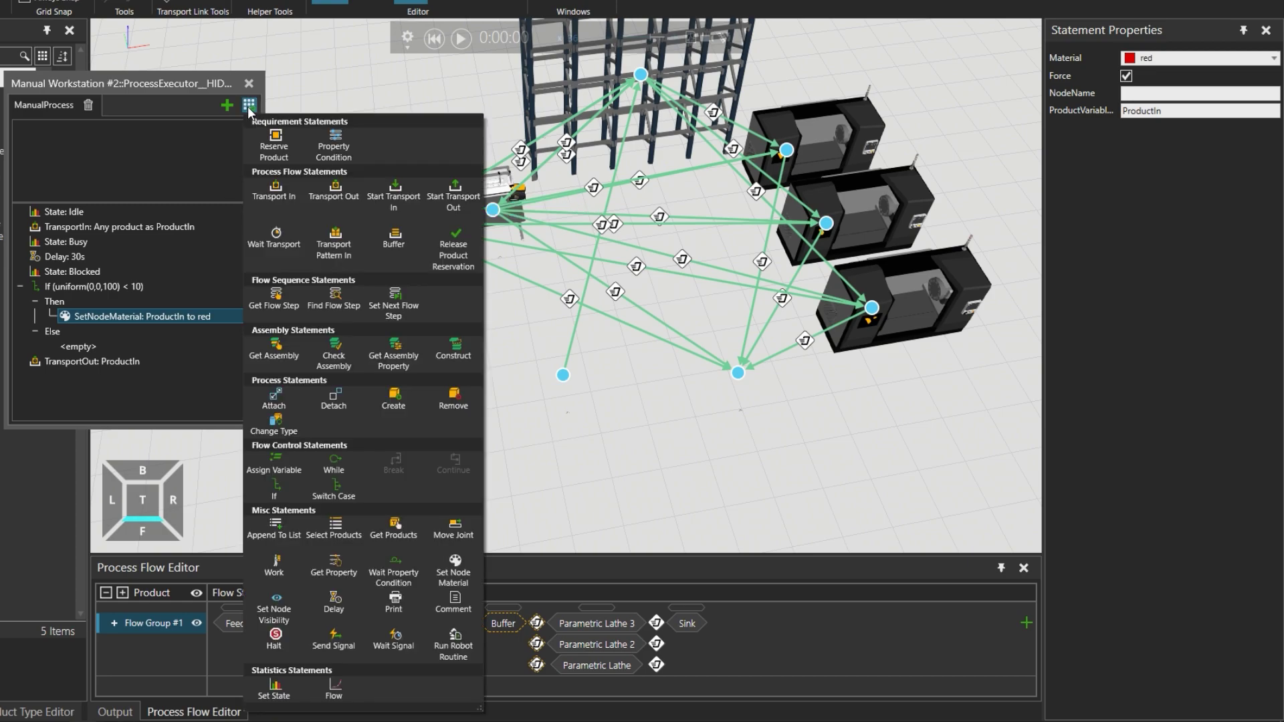
left_click(277, 300)
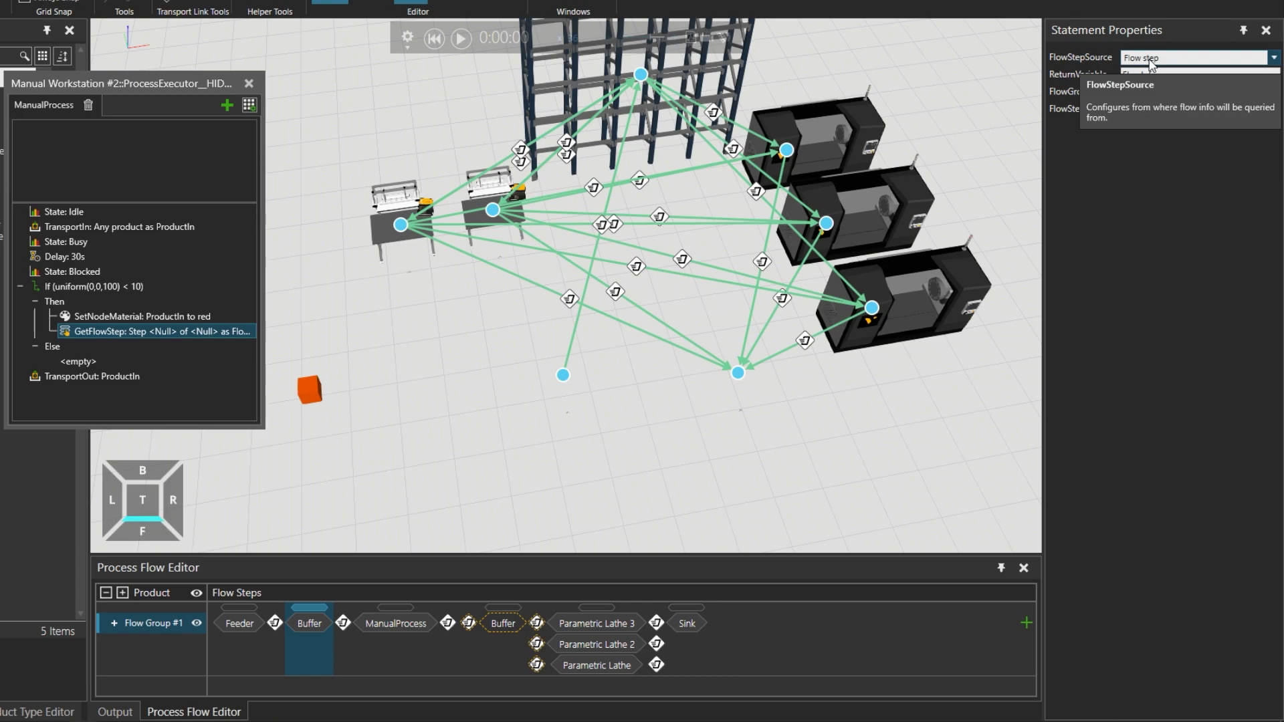
left_click(1164, 91)
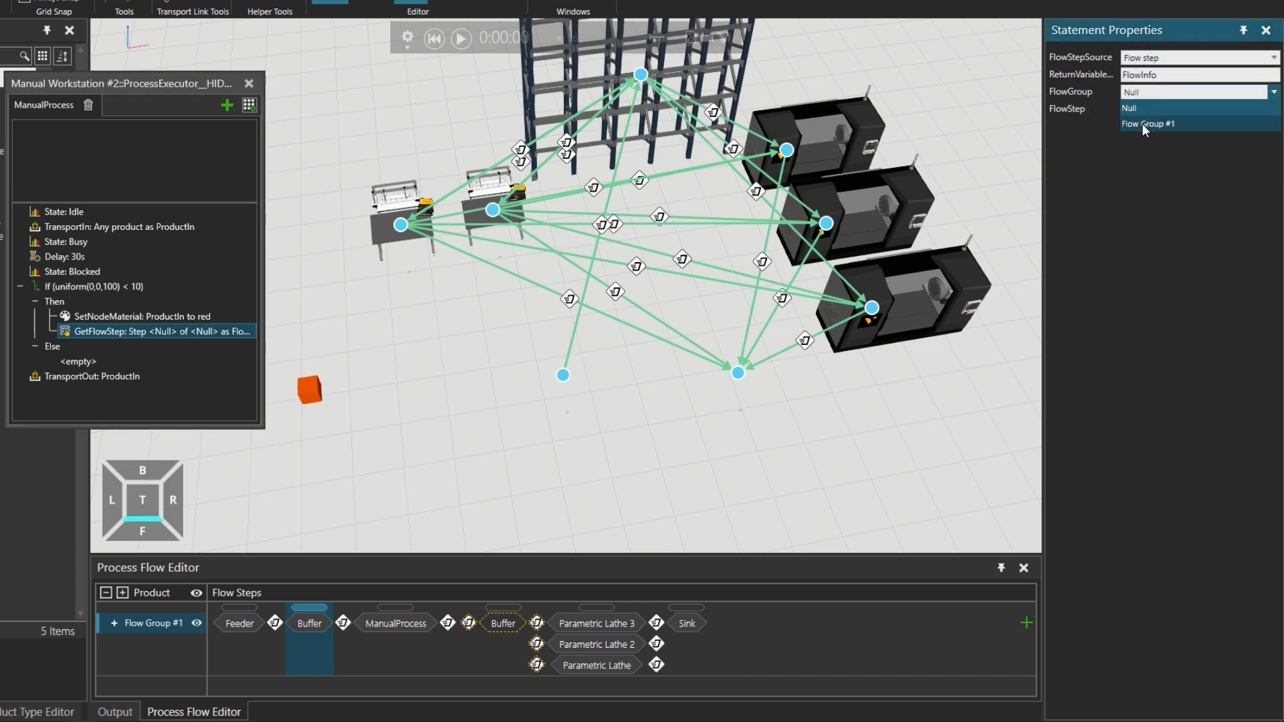
left_click(1142, 123)
left_click(1144, 110)
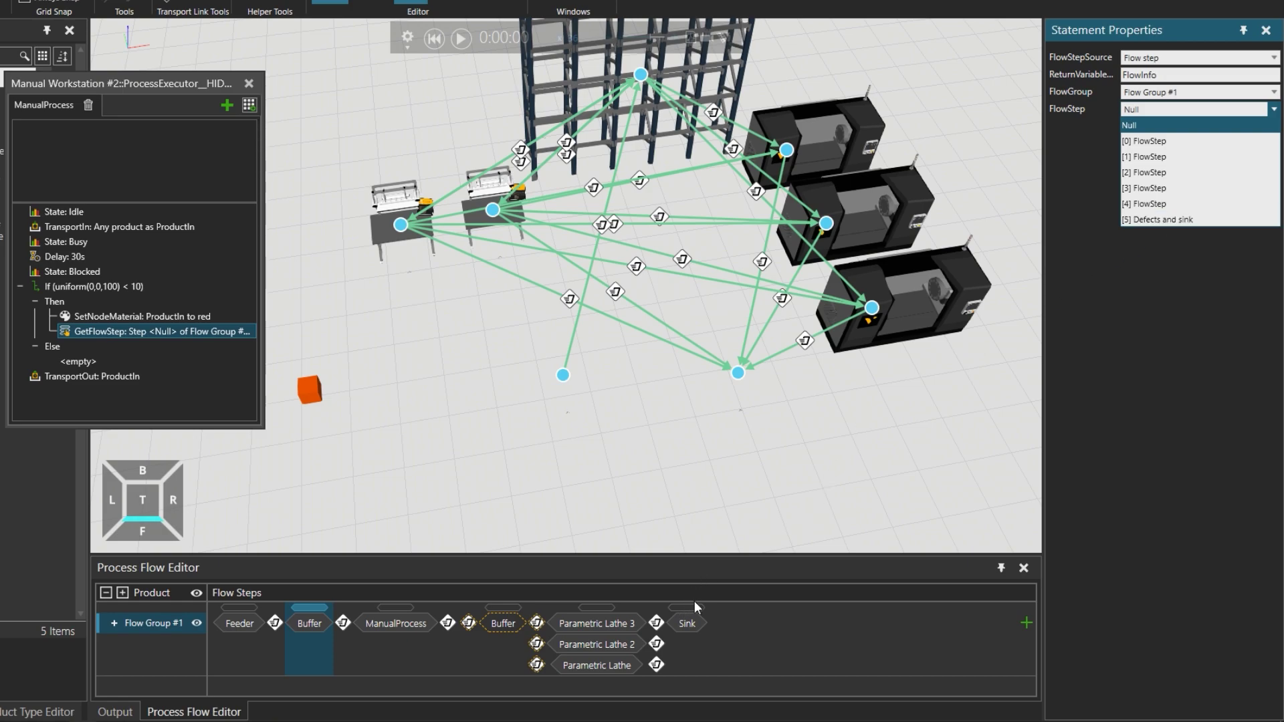
left_click(1150, 220)
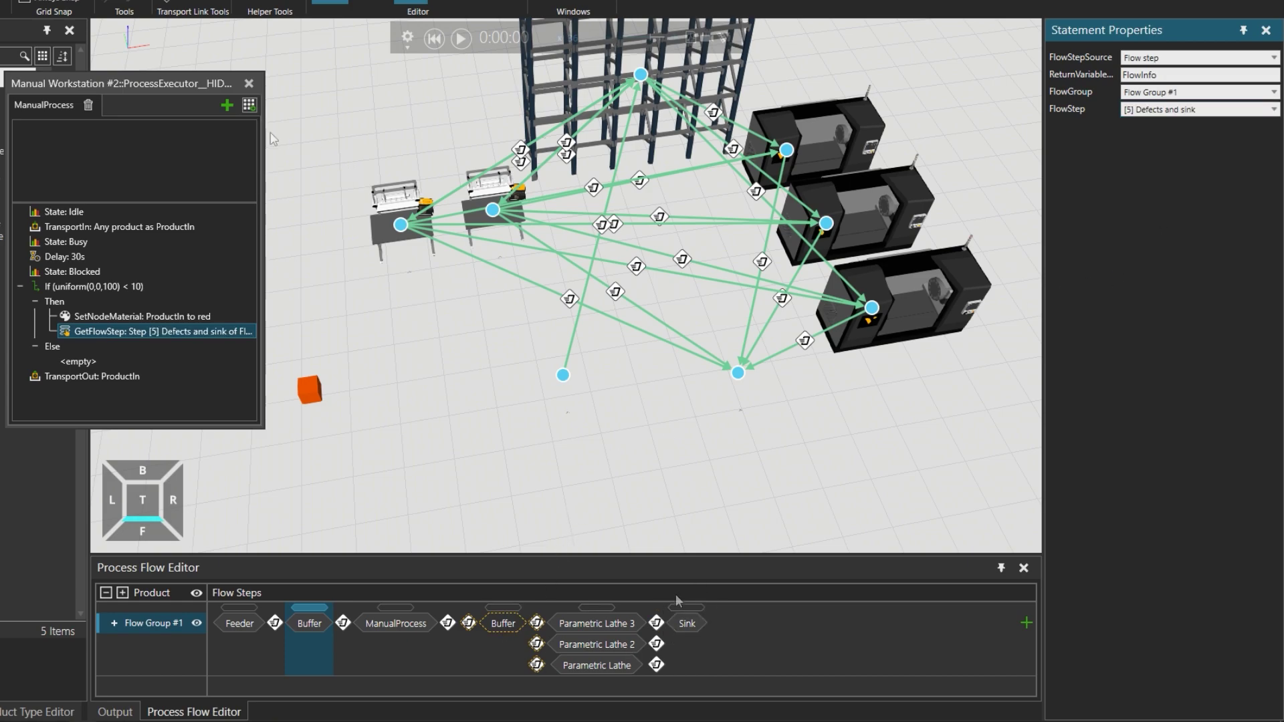
- Add a Set Next Flow Step statement for ProductIn after Get Flow Step, and check the variables of both statements
left_click(251, 106)
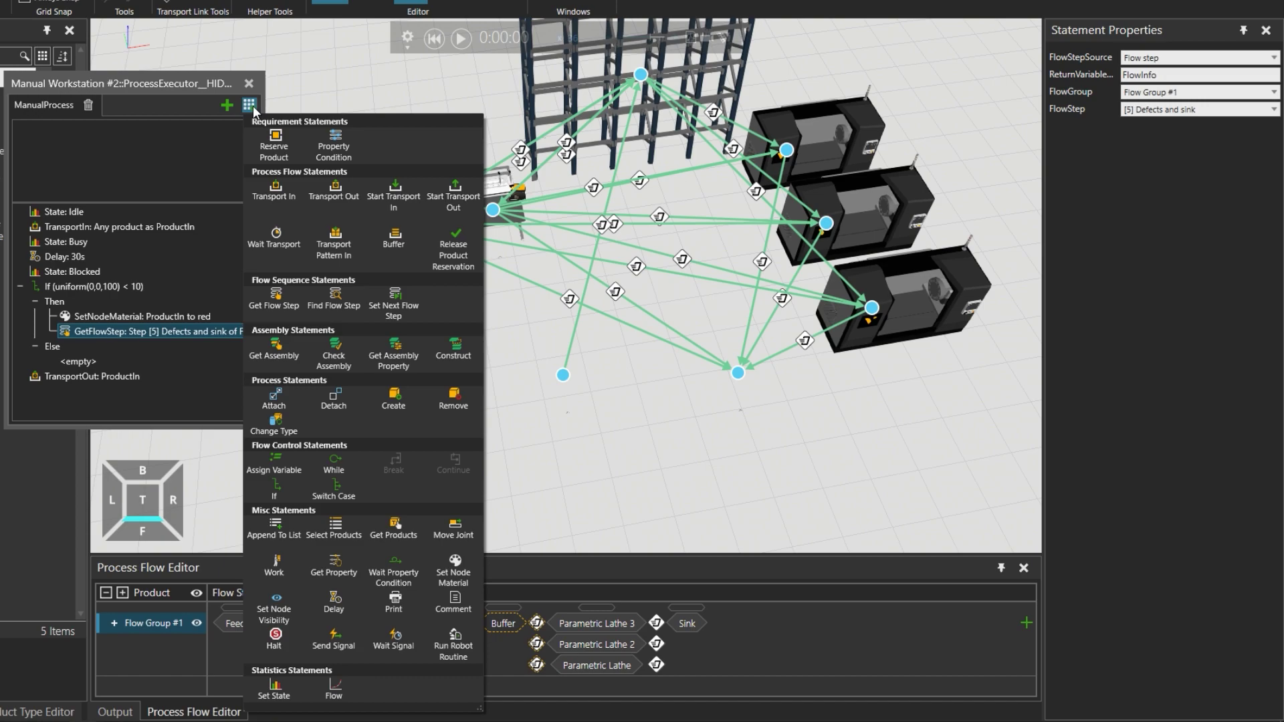
left_click(402, 307)
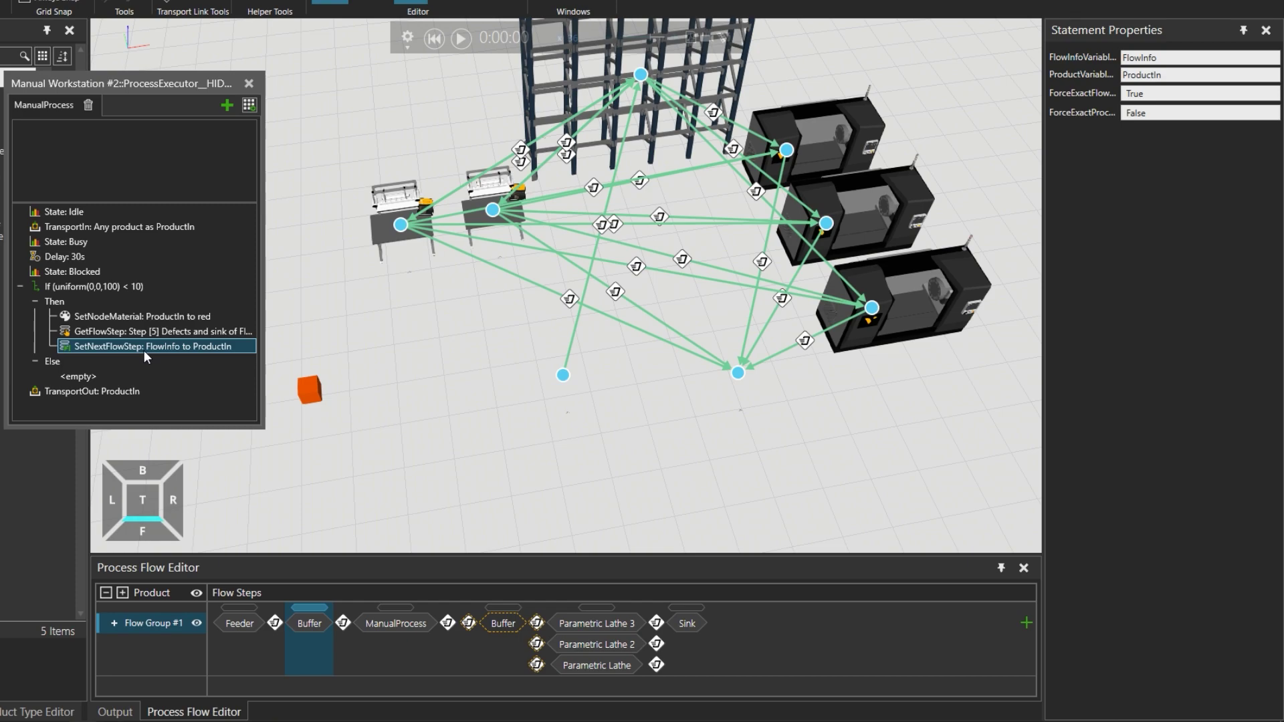
left_click(1182, 74)
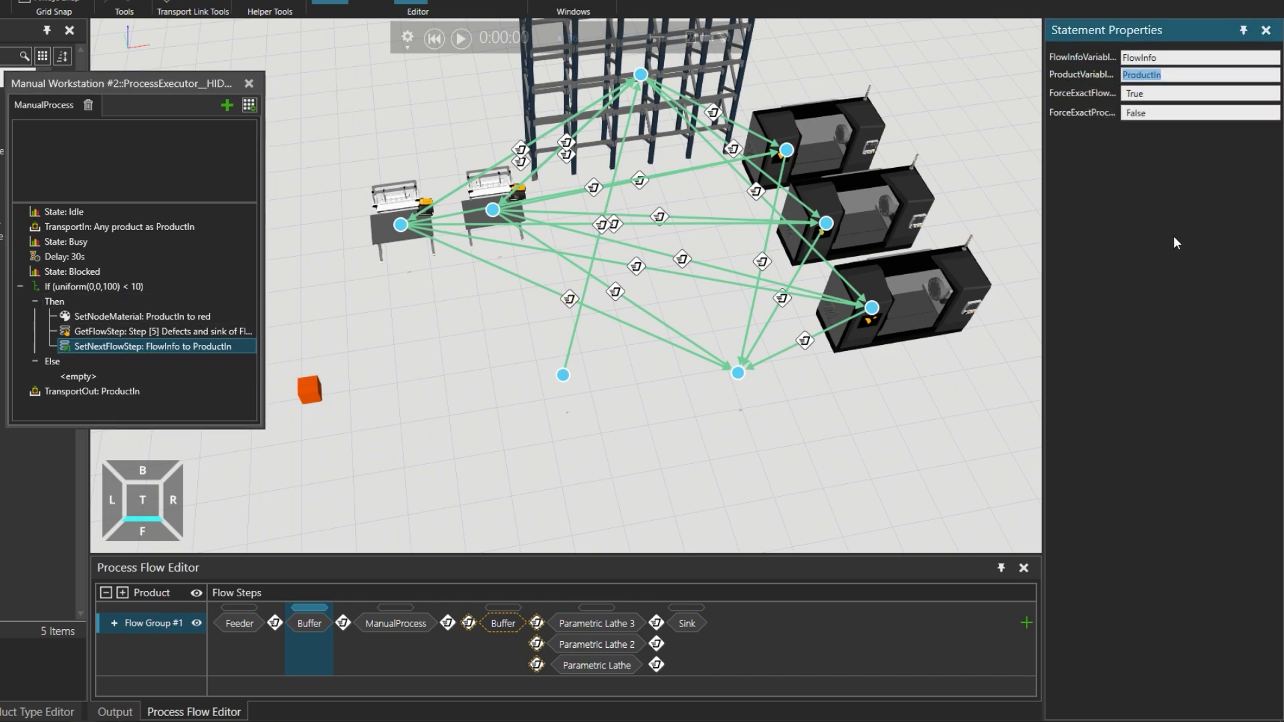
left_click(114, 333)
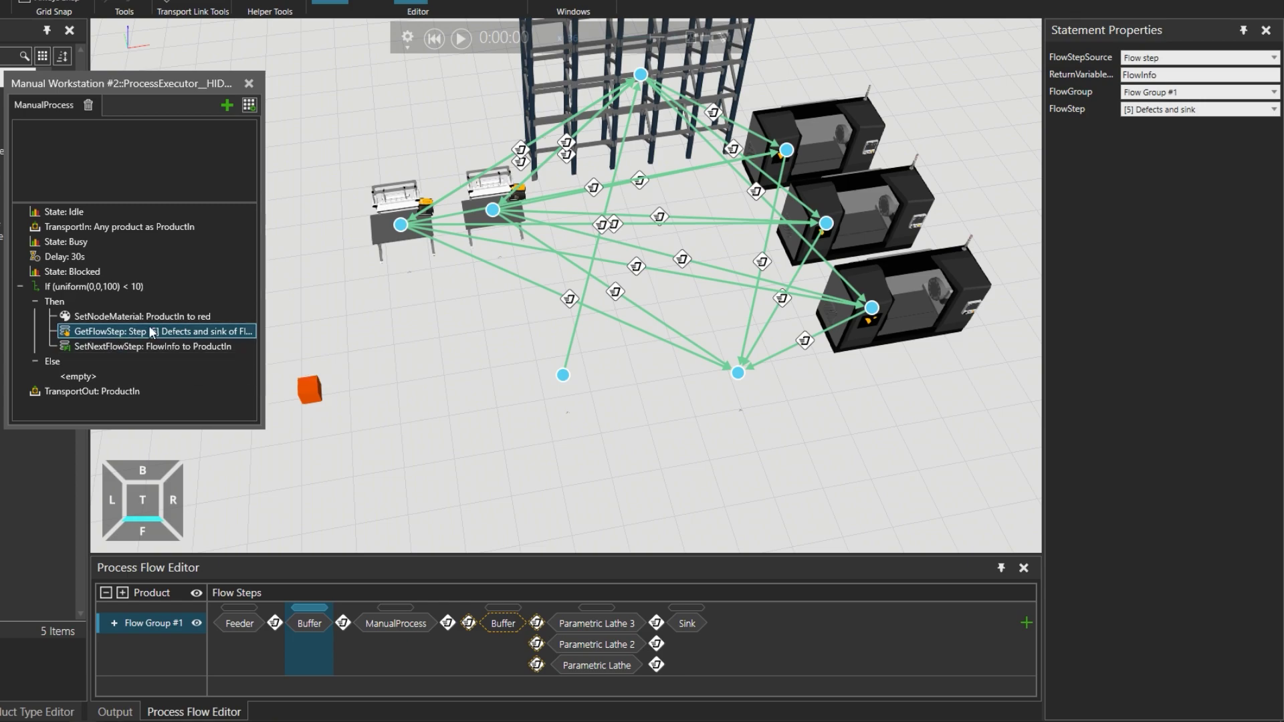
left_click(1091, 79)
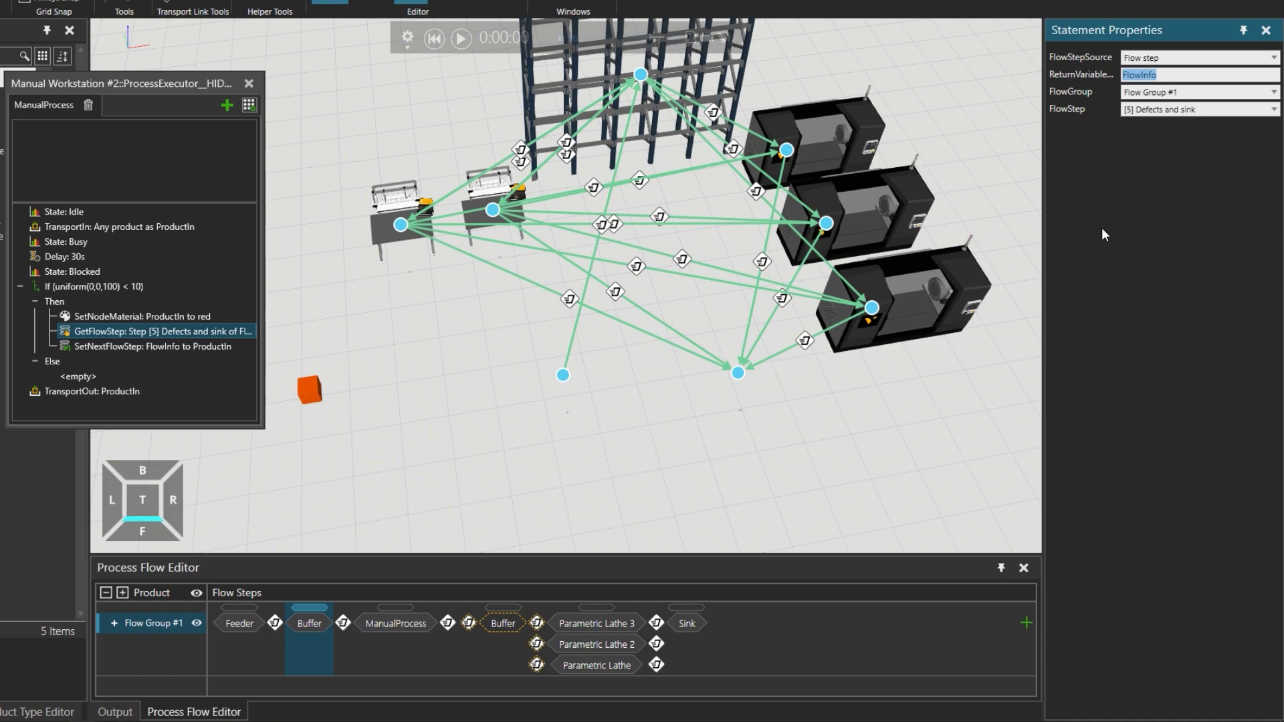
- Check the flow info and product variables of the Set Next Flow Step statement in Manual Workstation #2's routine
left_click(107, 347)
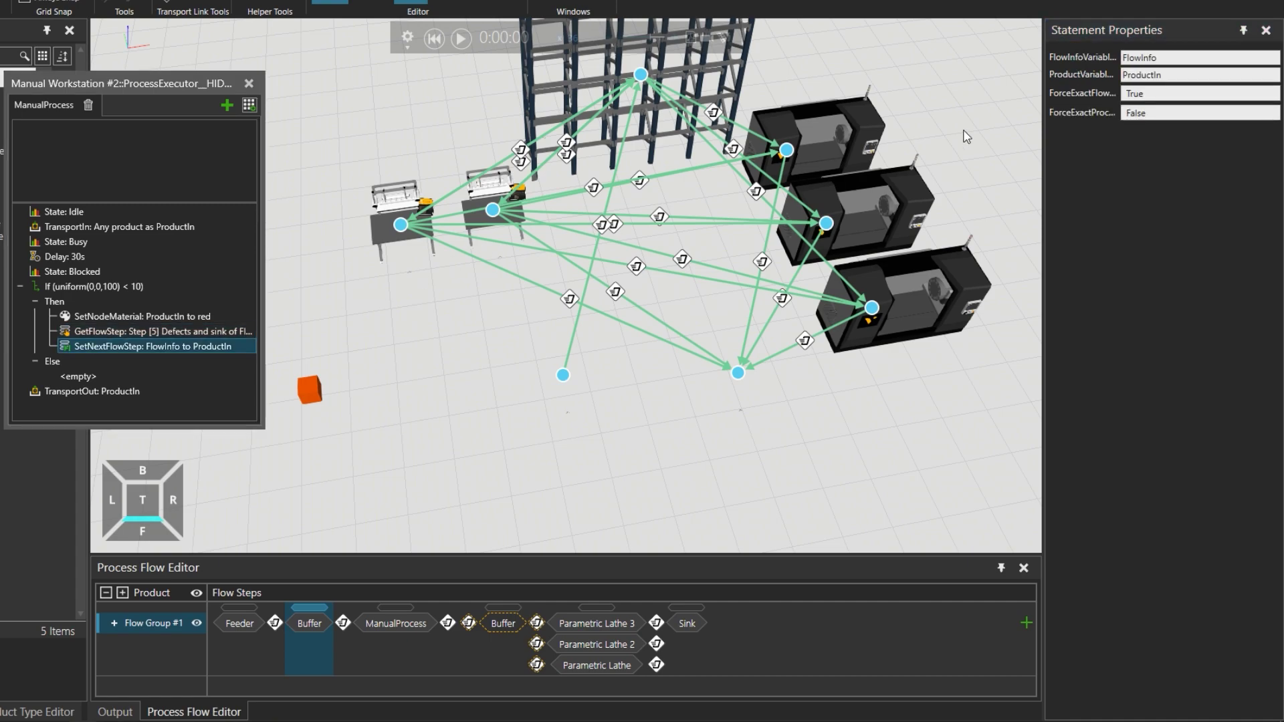
left_click(1162, 58)
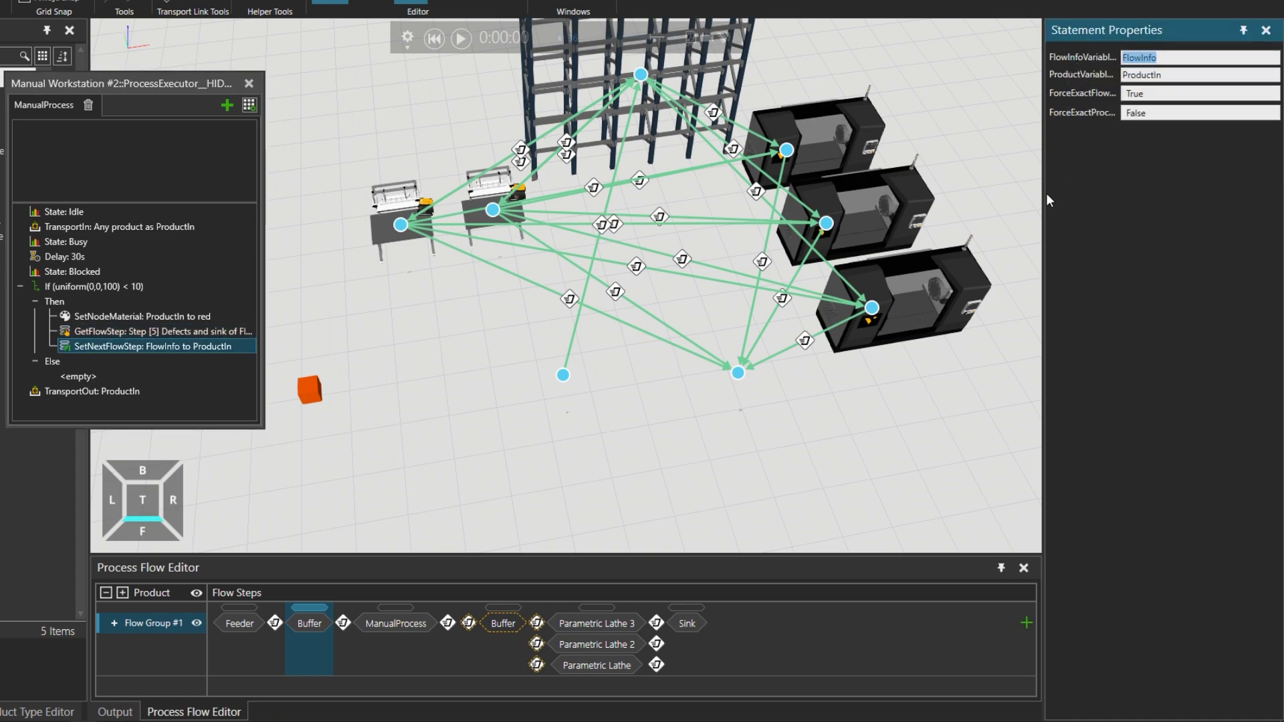
left_click(1162, 75)
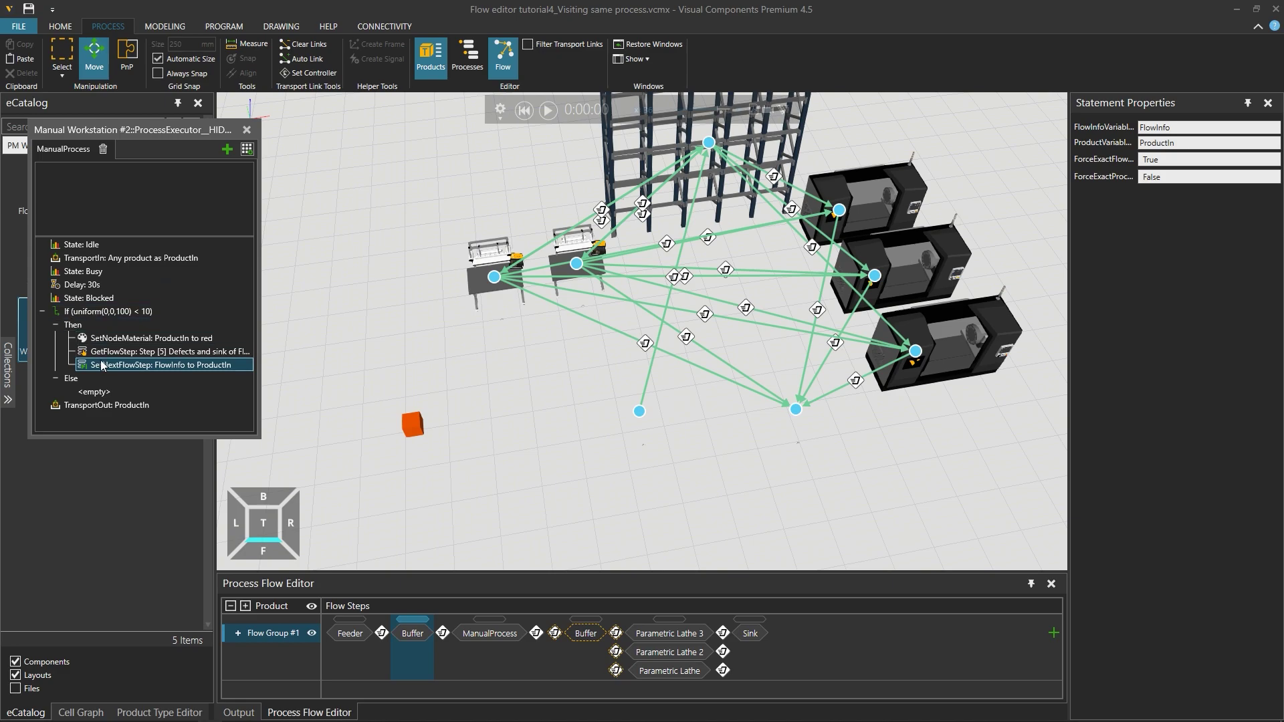
- Copy the If statement from Manual Workstation #2's ManualProcess routine to the other Manual Workstation's ManualProcess routine, after the Blocked state
left_click(527, 279)
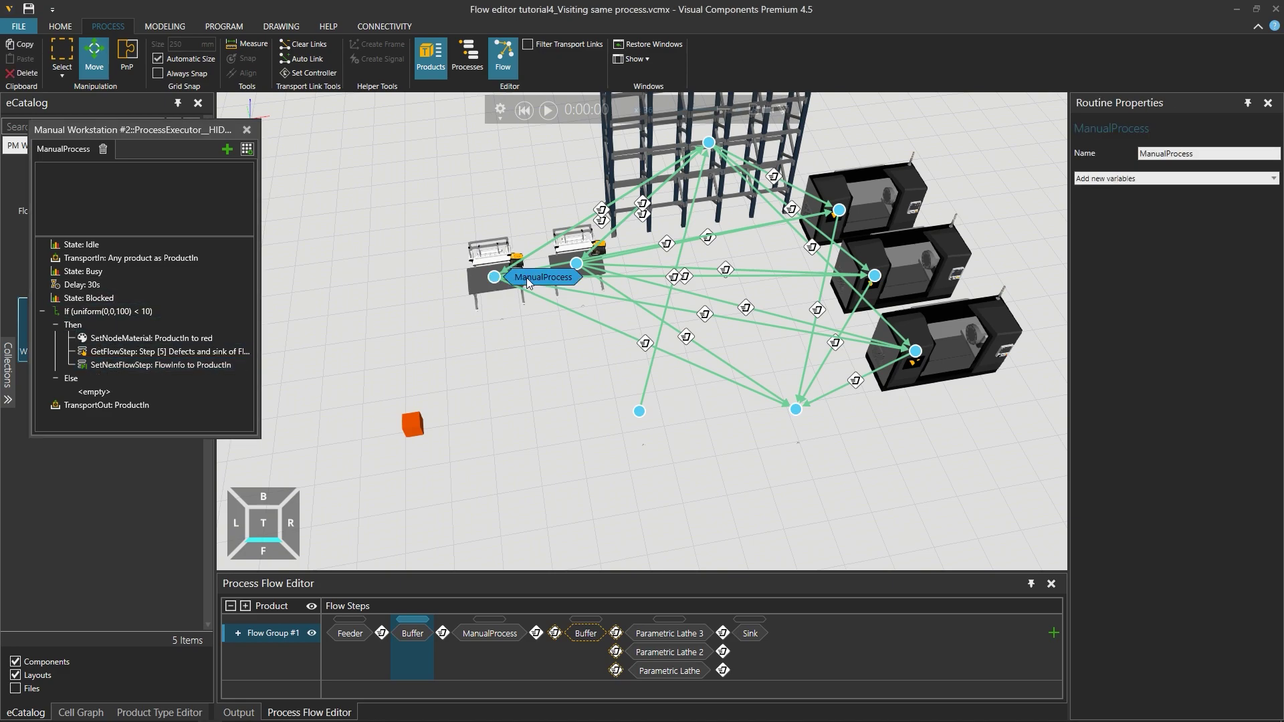
double_click(527, 279)
left_click_drag(261, 180, 310, 126)
left_click(94, 312)
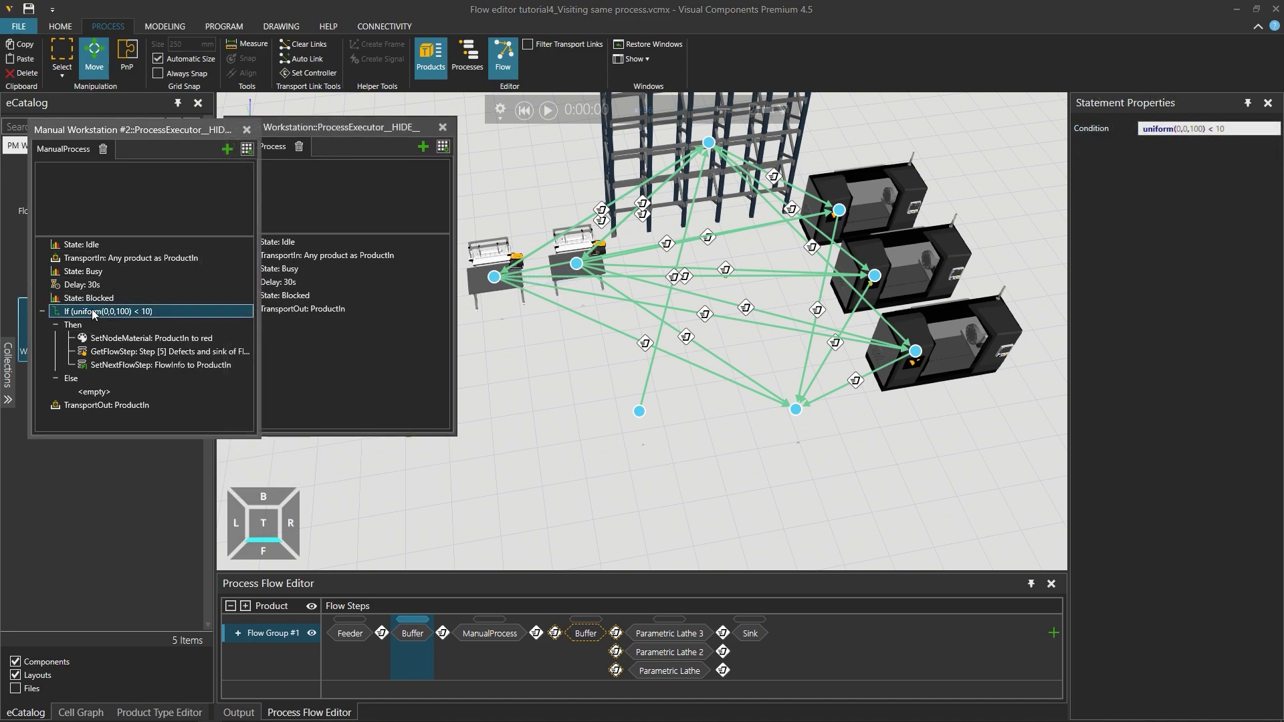
left_click(293, 296)
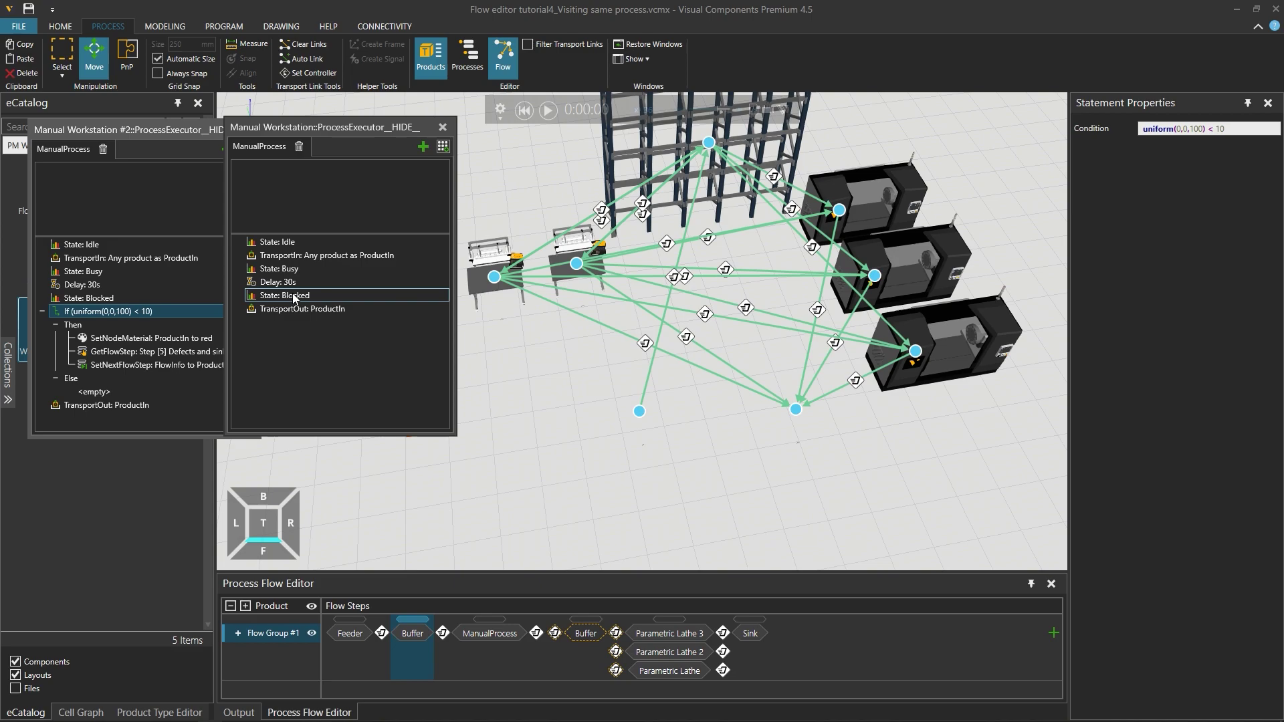
left_click(135, 310)
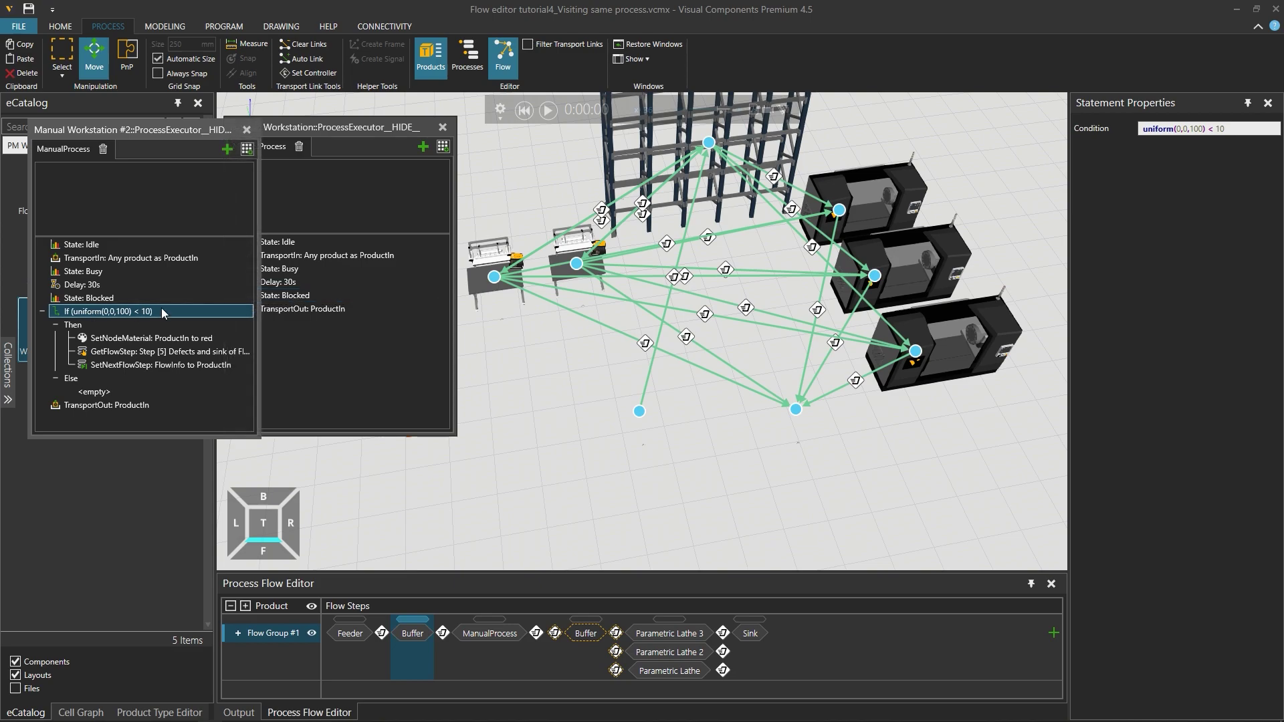
left_click(291, 294)
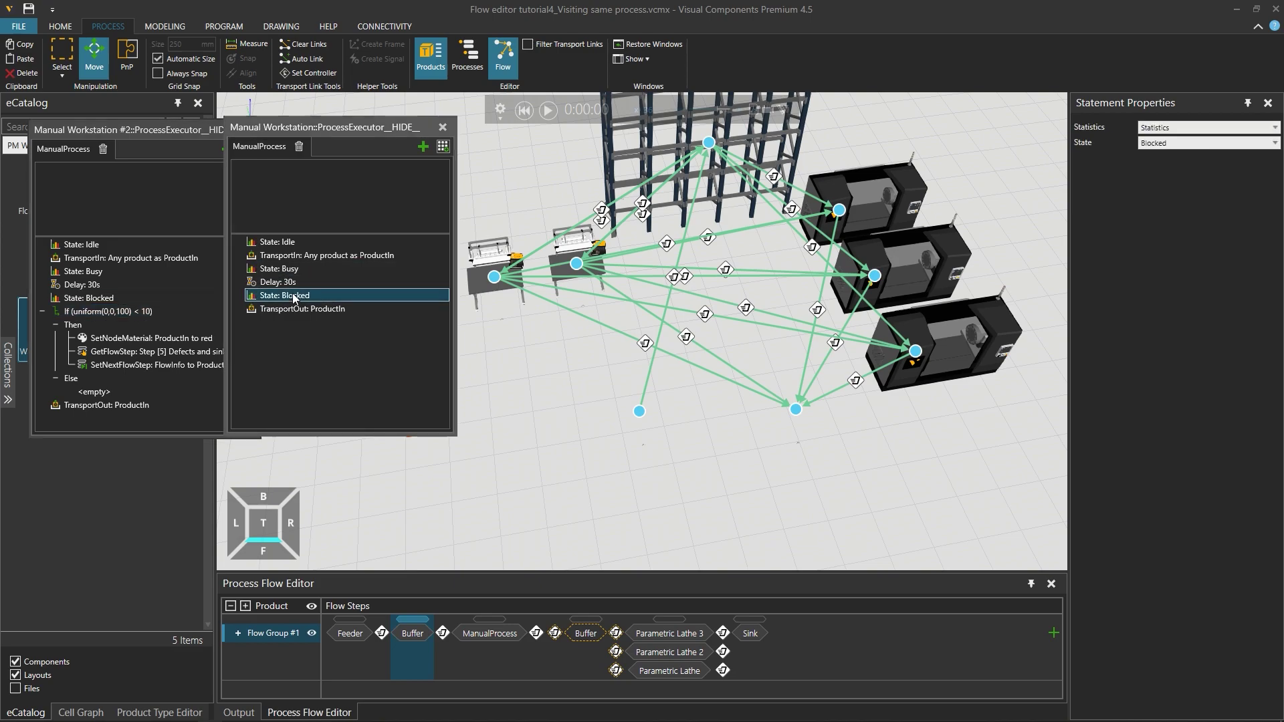
key("ctrl+v")
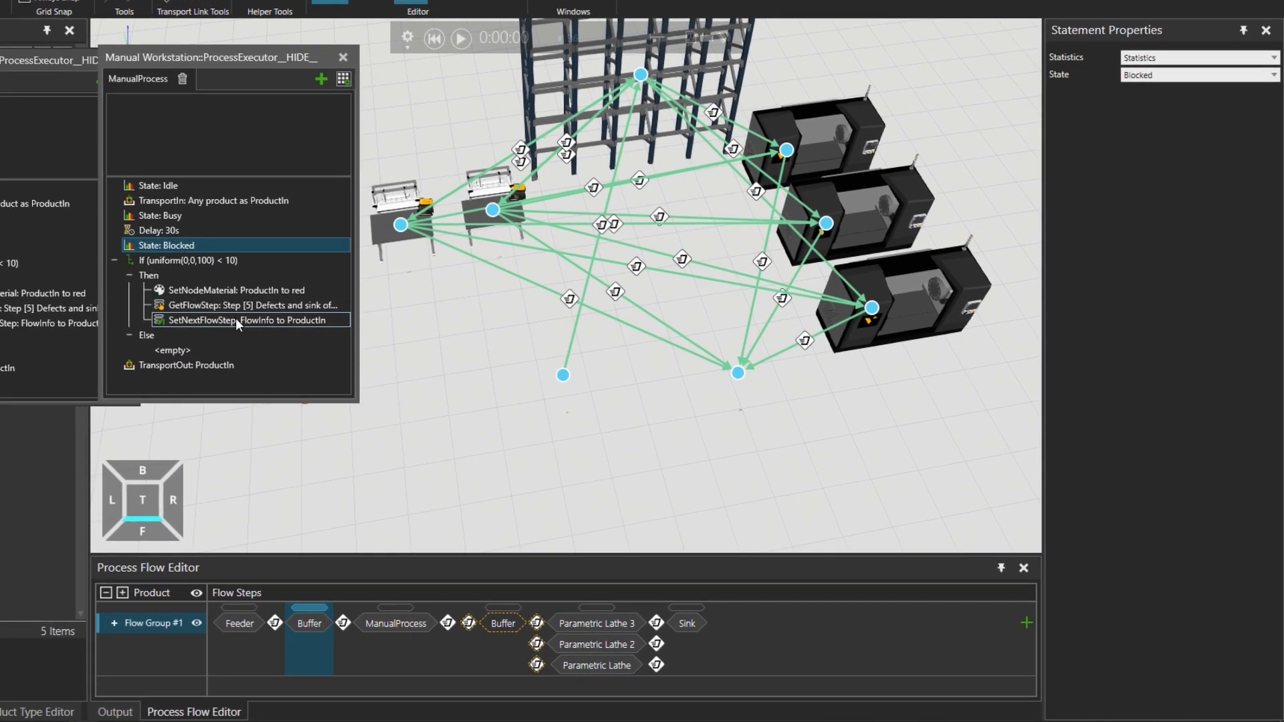
- In the pasted Then branch, delete Set Next Flow Step and set Get Flow Step's source to Product's current process
left_click(344, 360)
key("Delete")
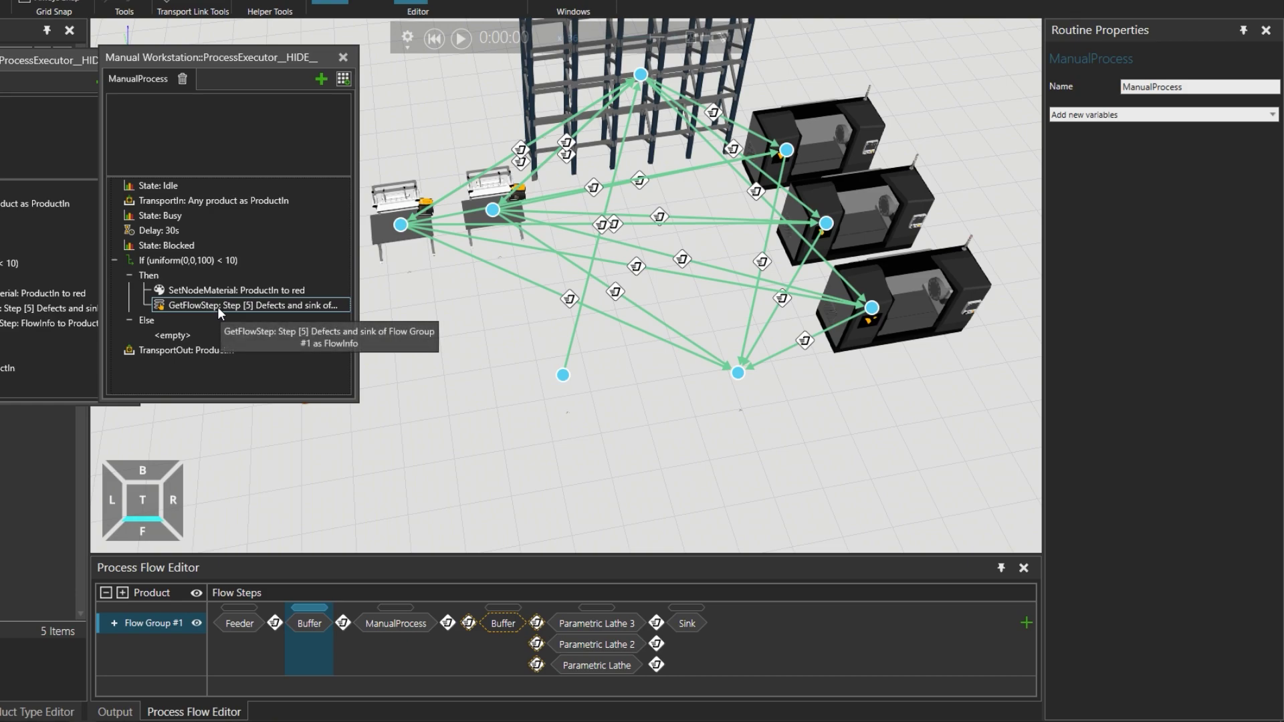
left_click(221, 308)
left_click(1201, 110)
left_click(1170, 59)
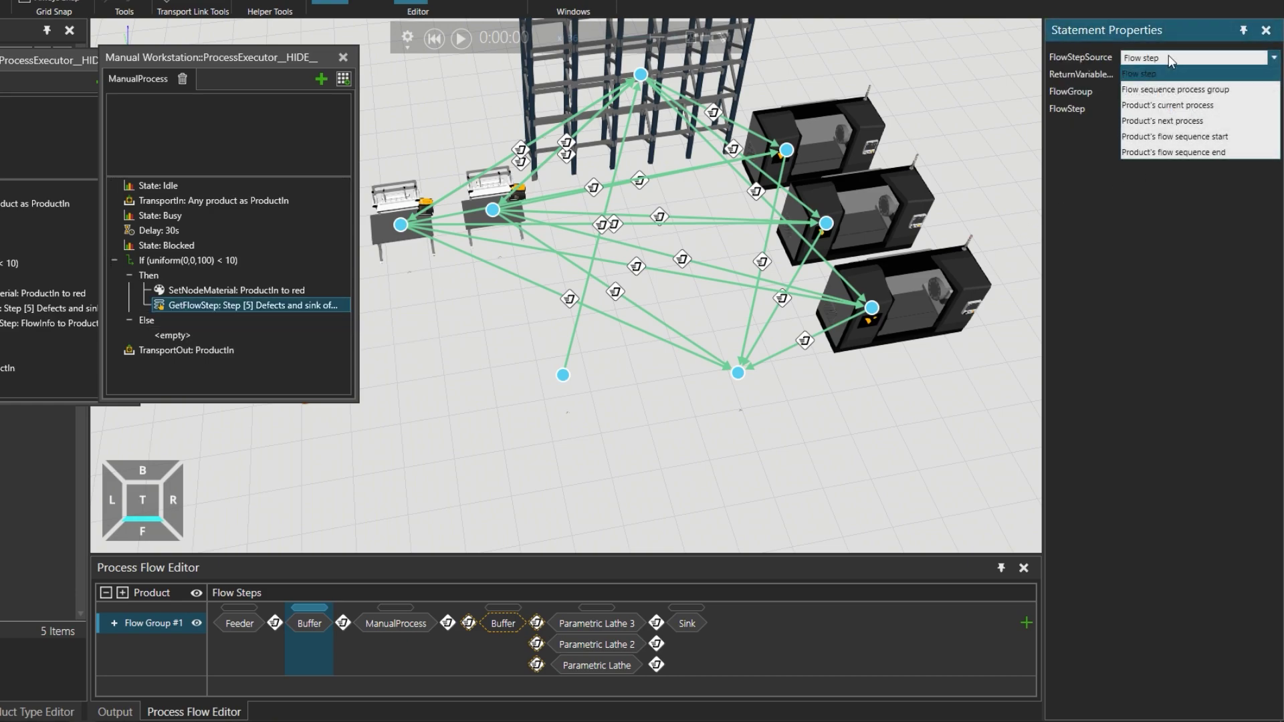
left_click(1182, 104)
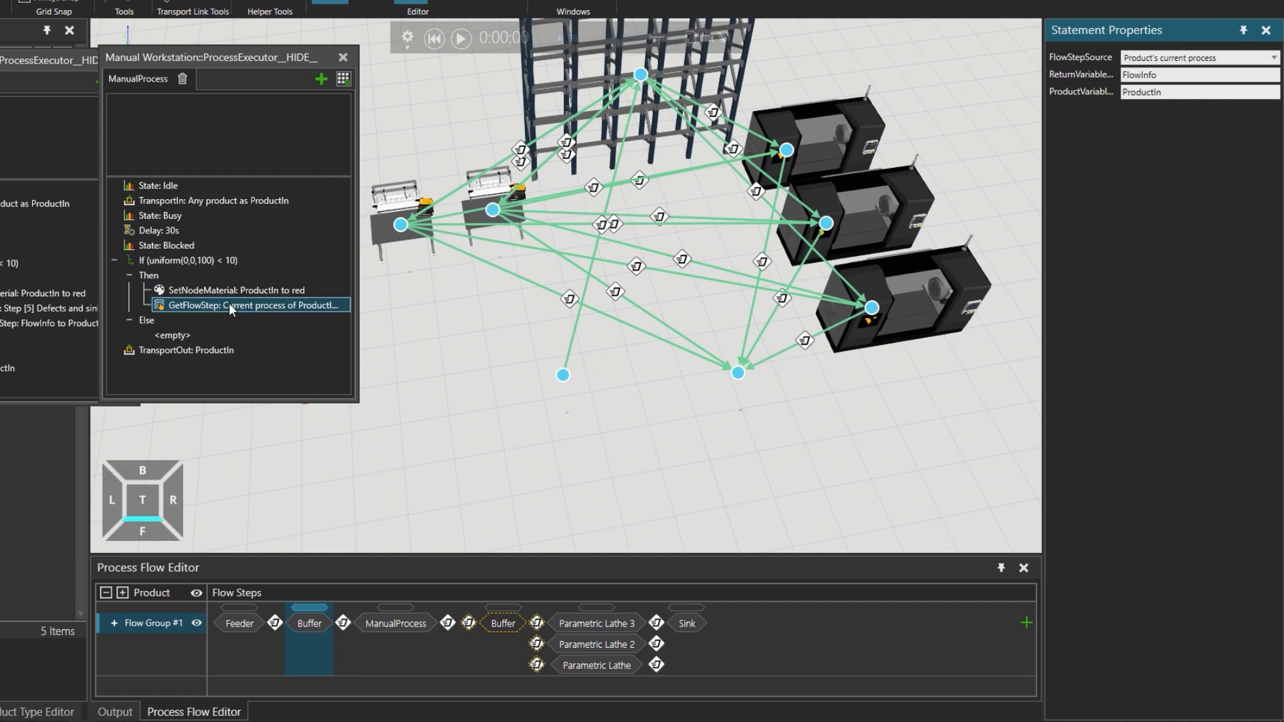
- Add a Find Flow Step statement after Get Flow Step, with Sink as the process to find
left_click(343, 78)
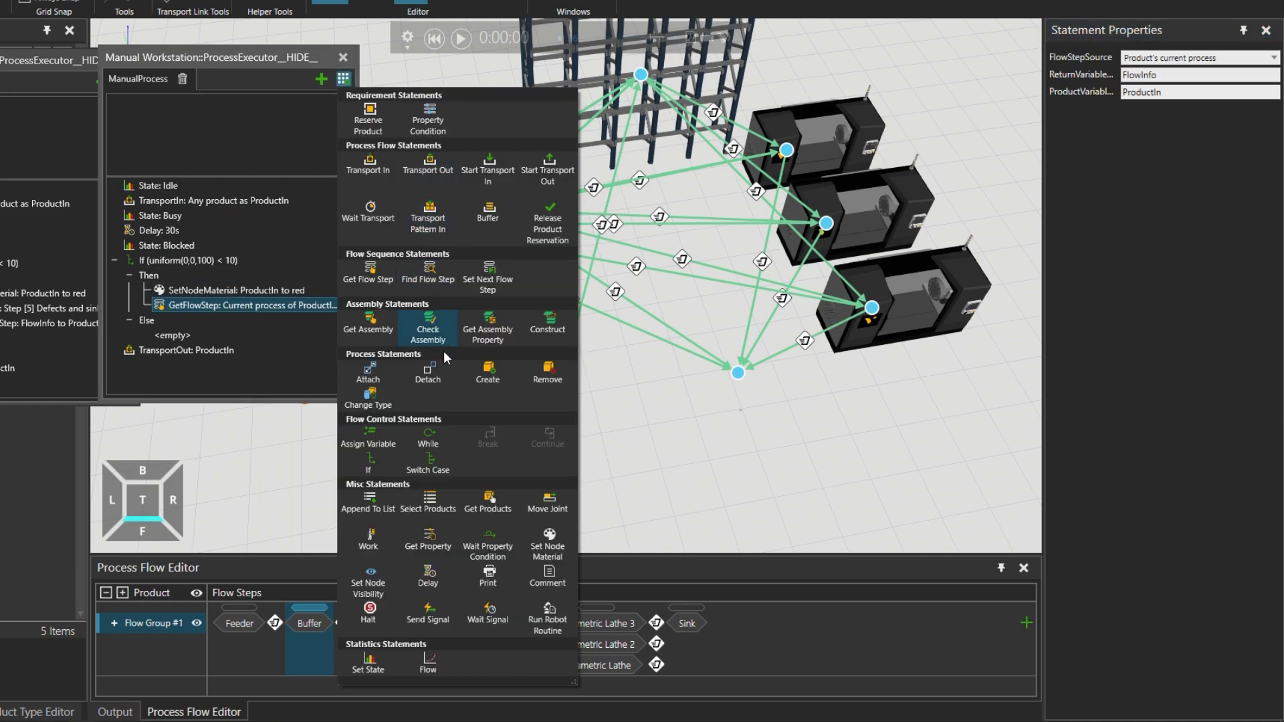
left_click(429, 275)
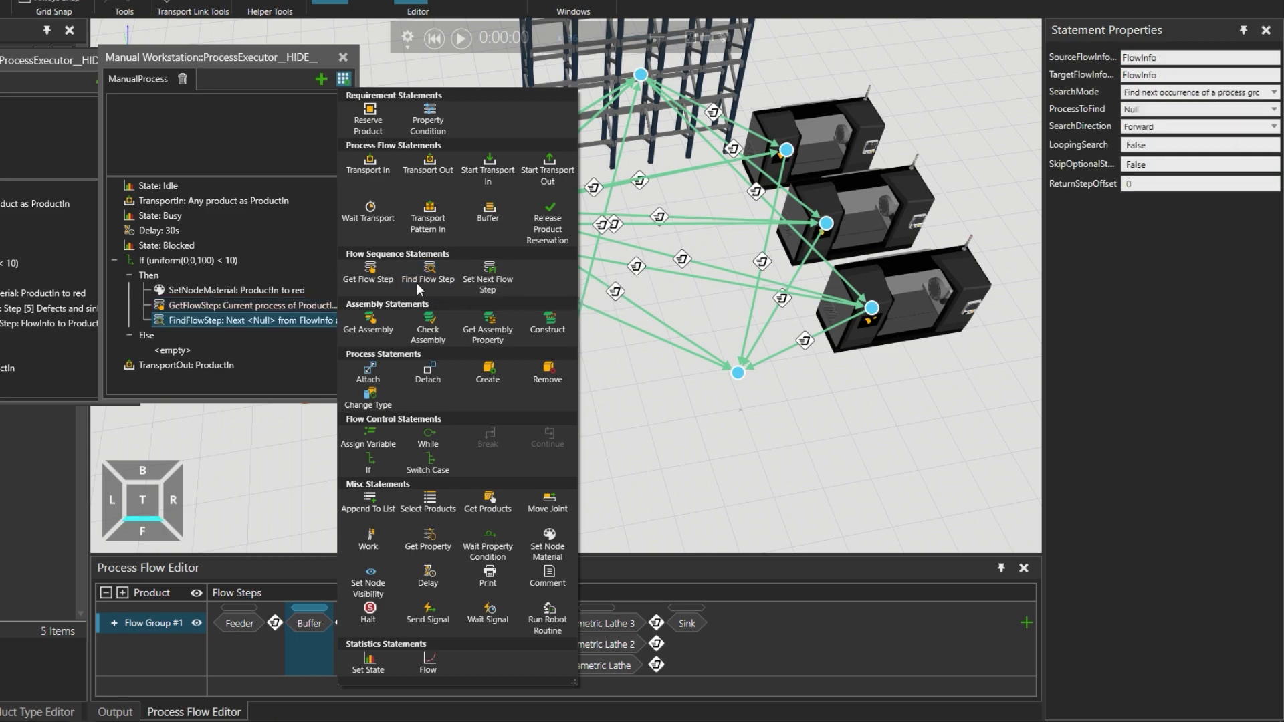
left_click(242, 320)
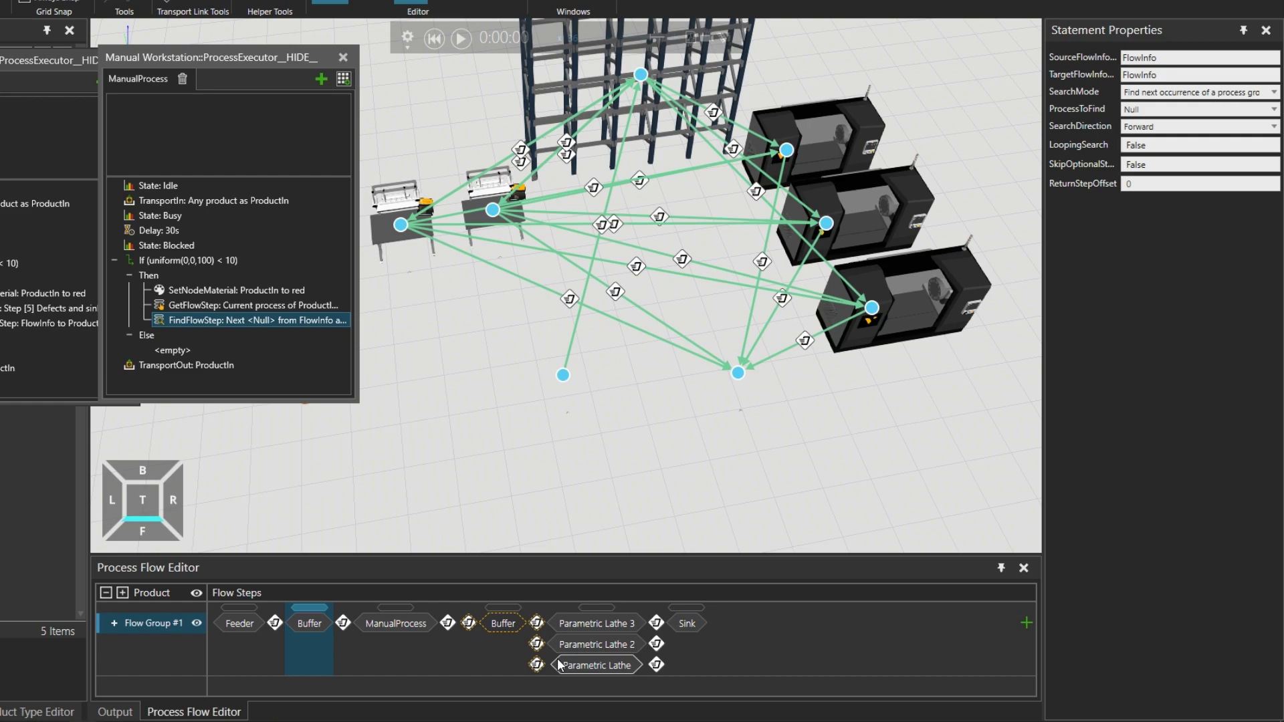
left_click(250, 304)
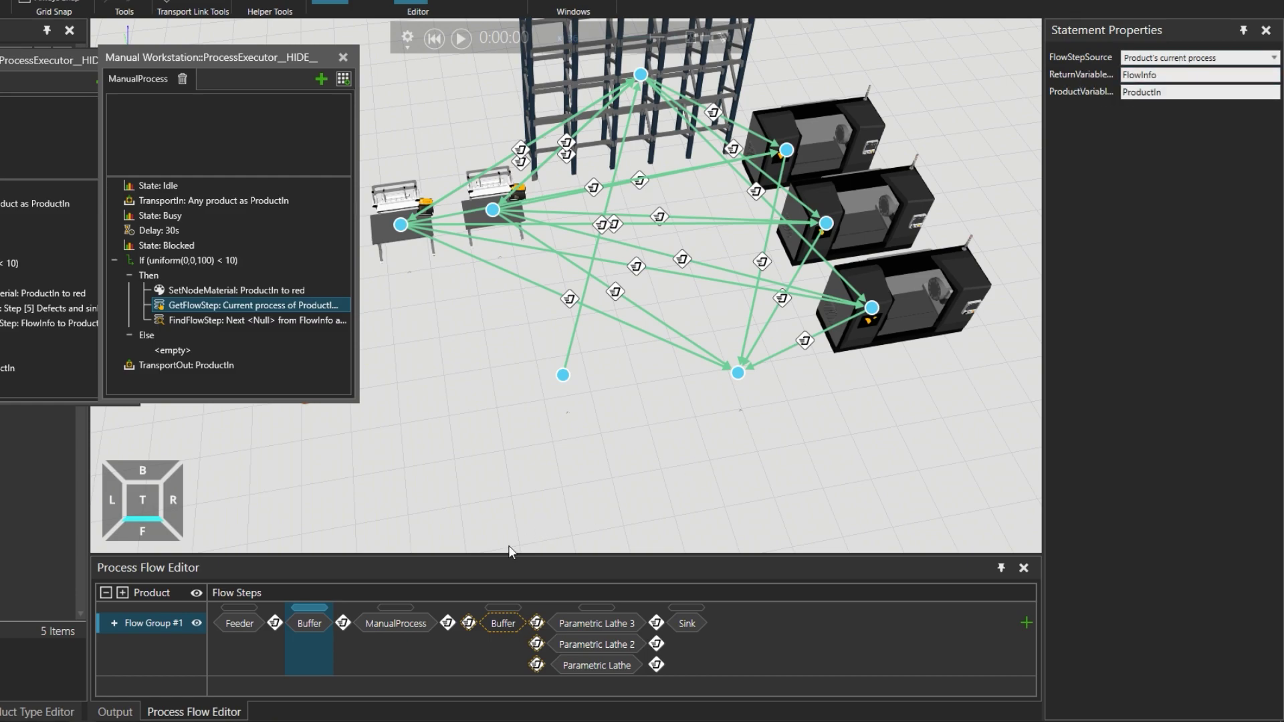
left_click(397, 607)
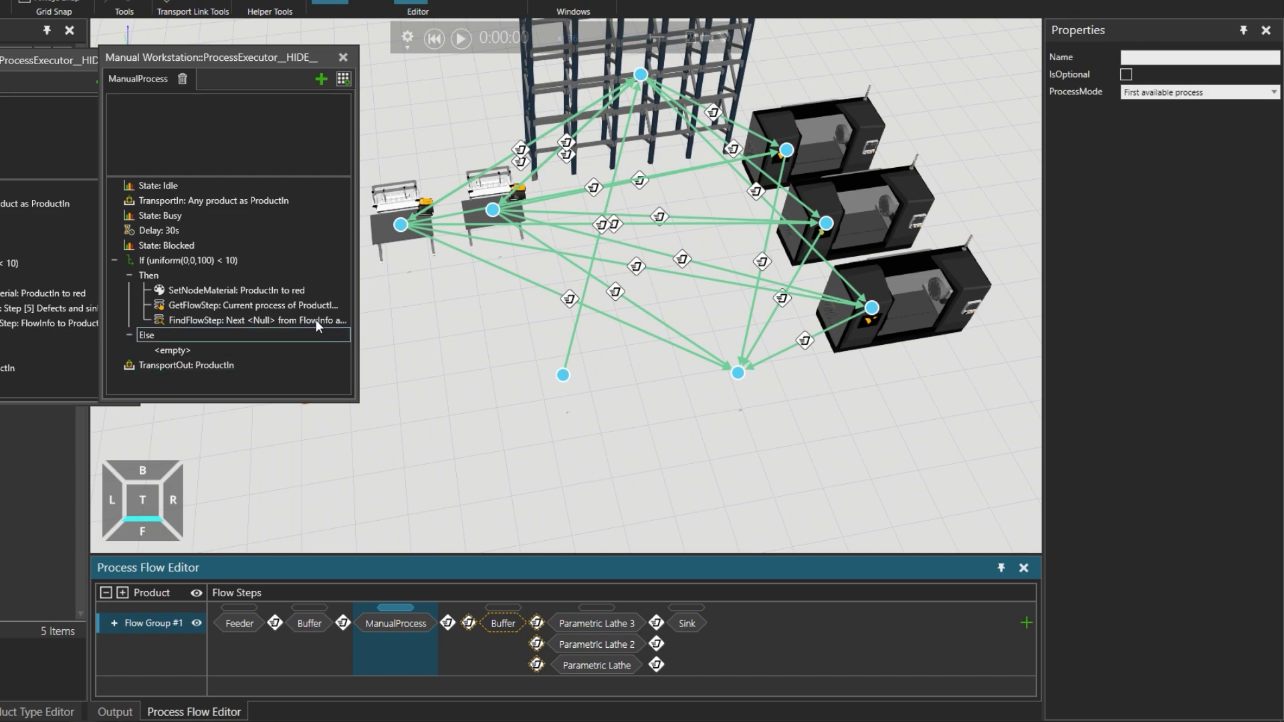
left_click(225, 324)
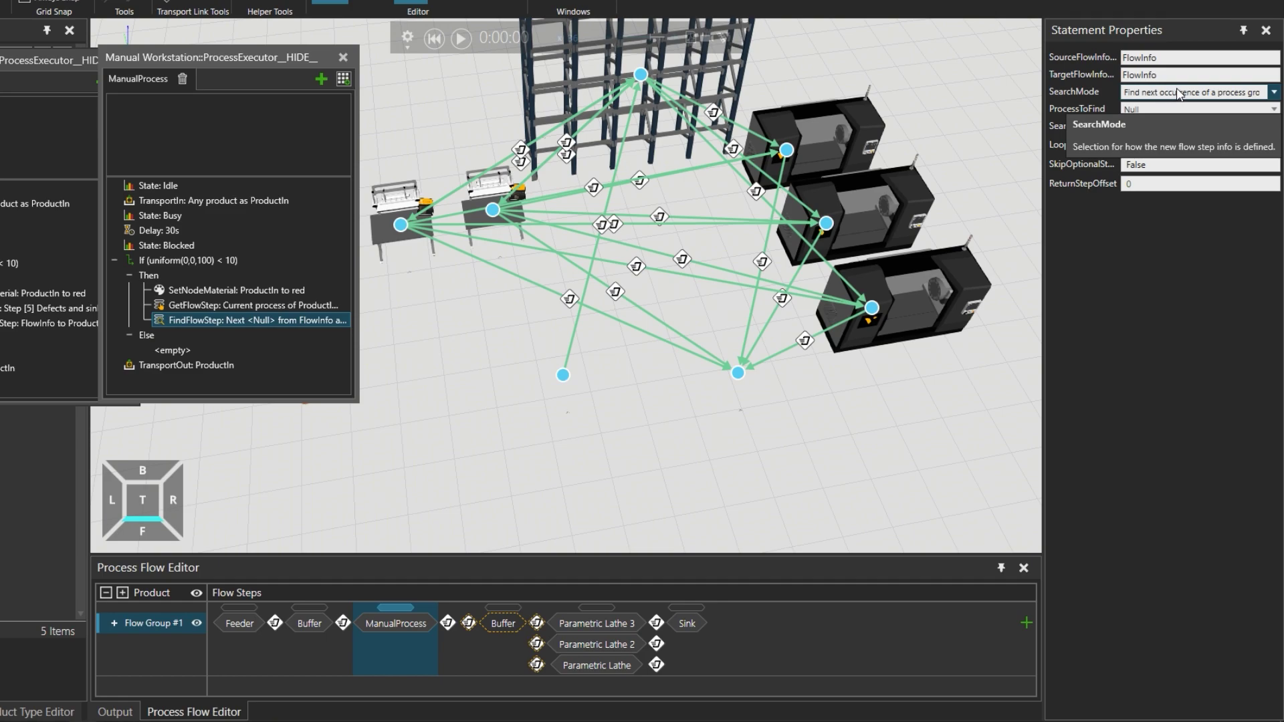
left_click(1177, 109)
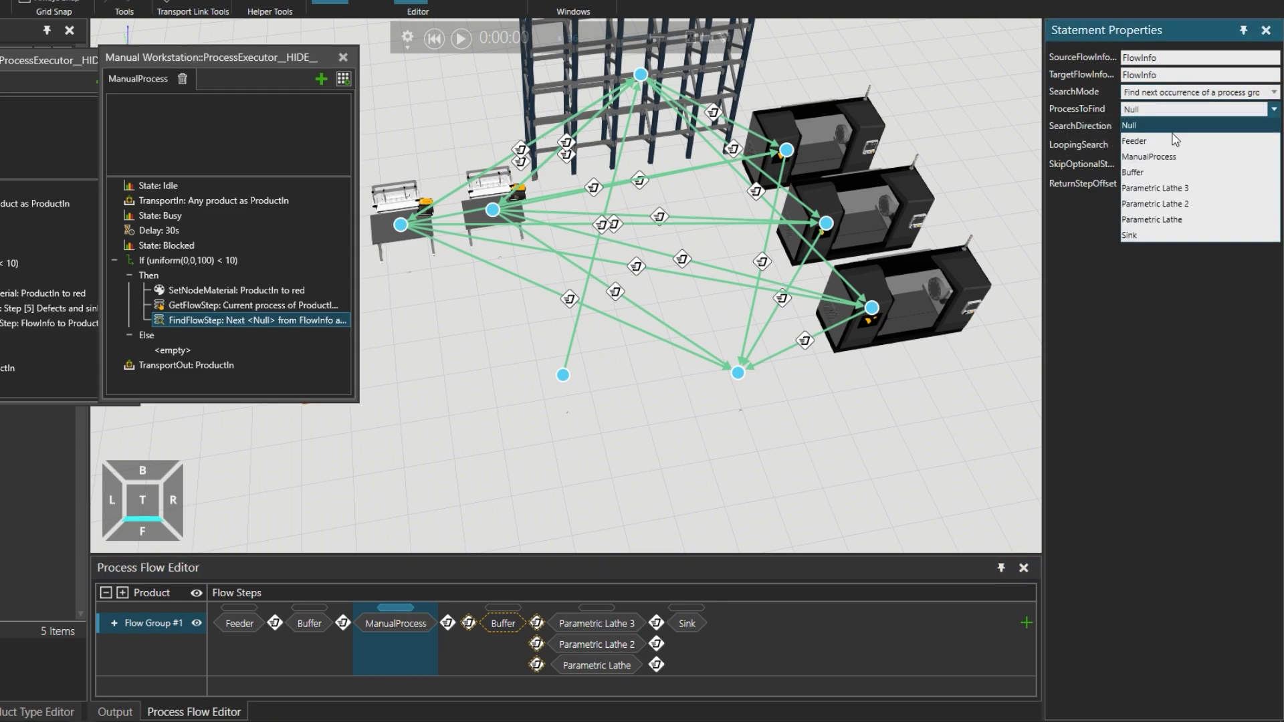
left_click(1136, 234)
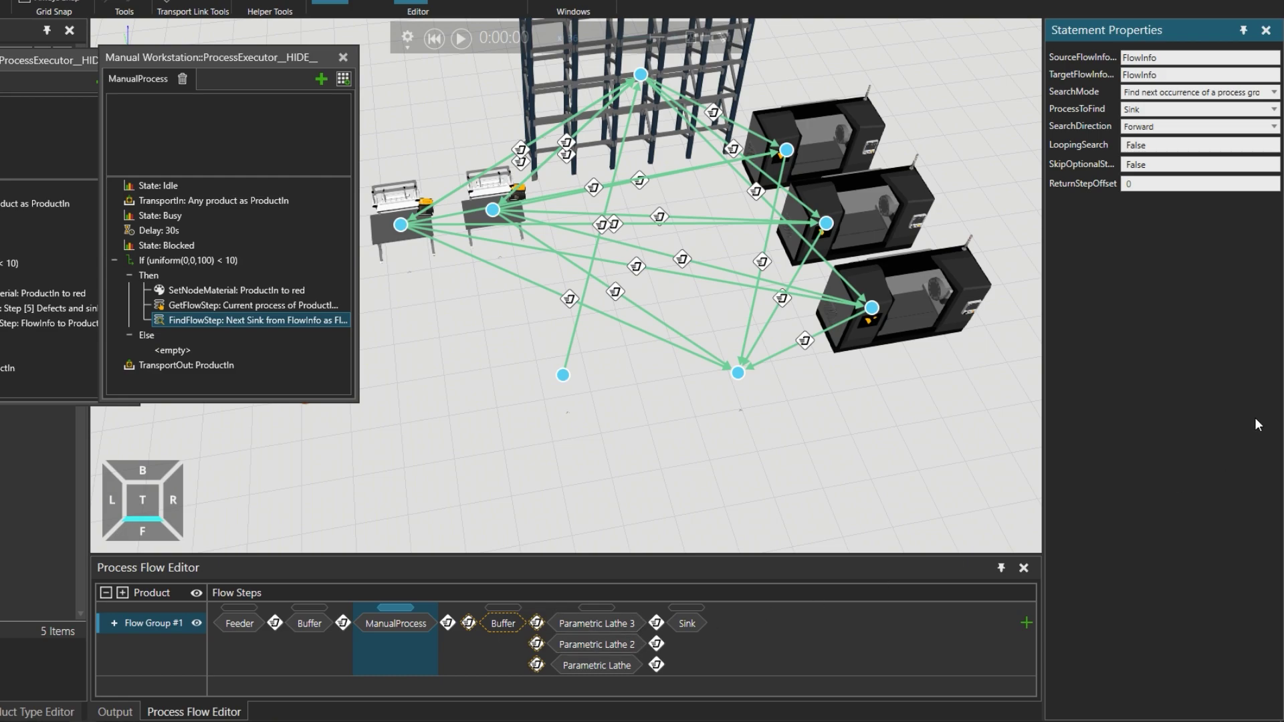
left_click(1145, 74)
- Add a Set Next Flow Step statement after Find Flow Step, and compare with Manual Workstation #2's Get Flow Step and Set Next Flow Step
left_click(343, 79)
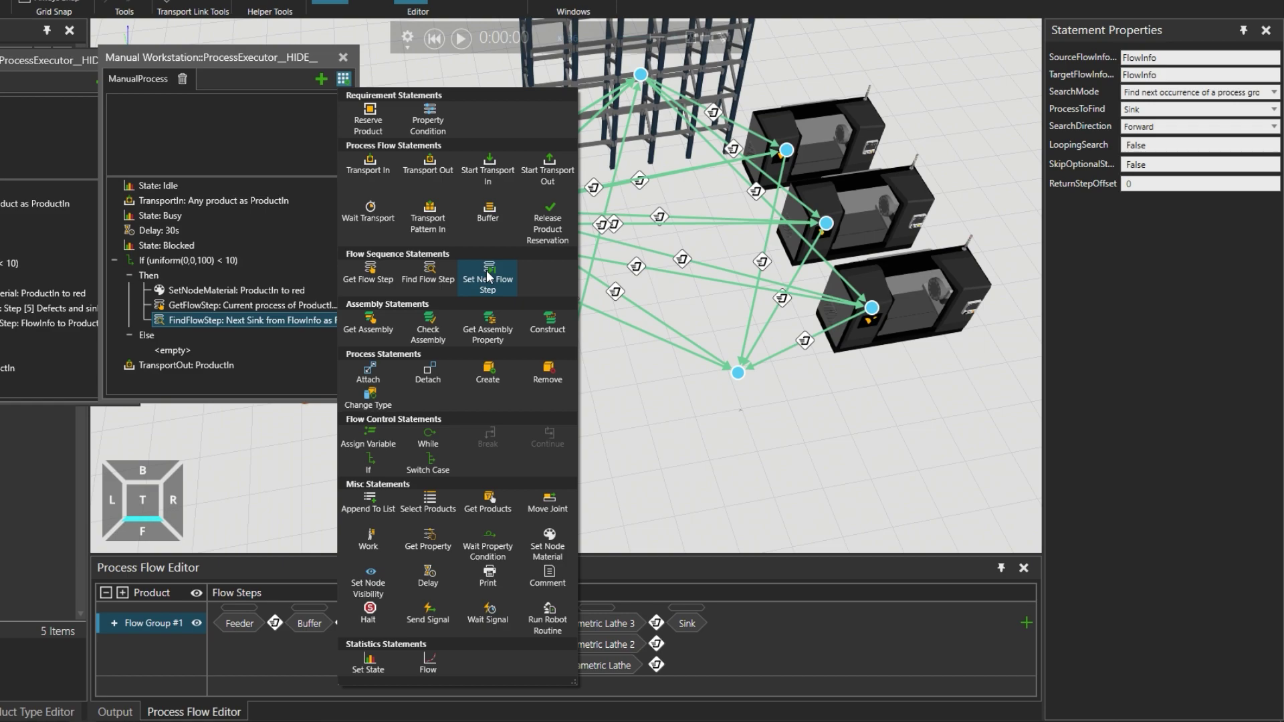
left_click(488, 276)
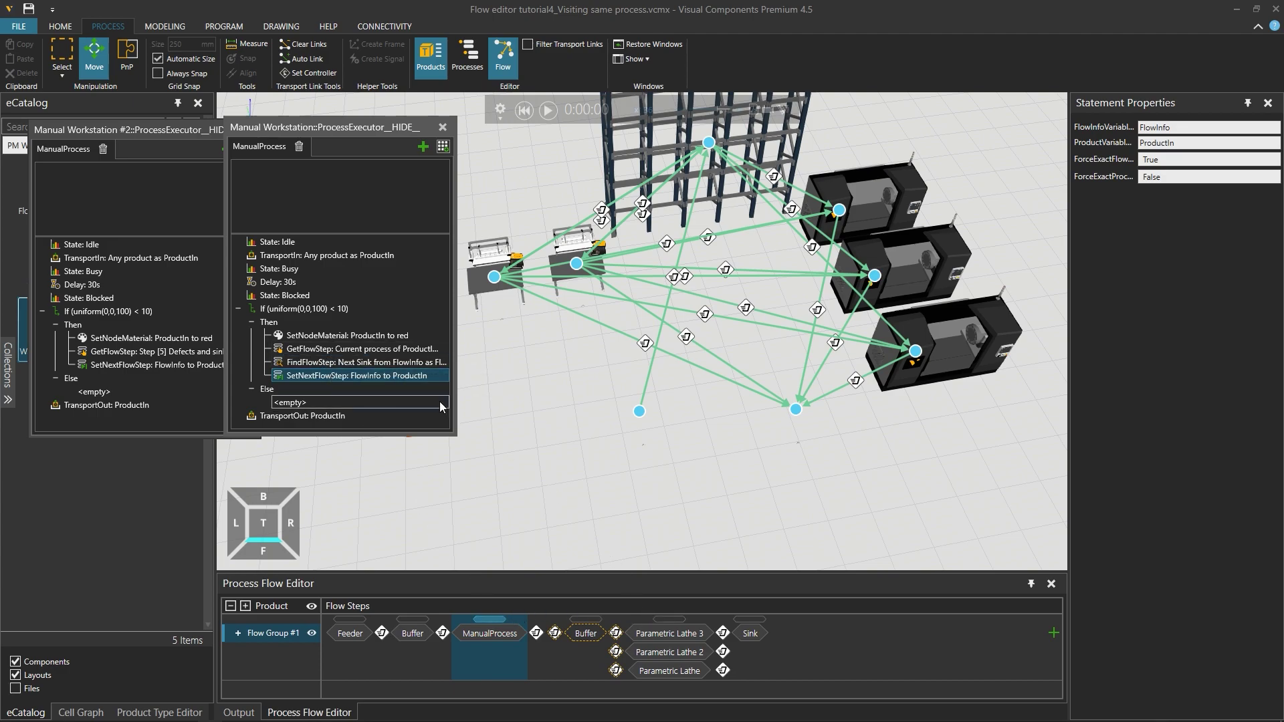
left_click(154, 352)
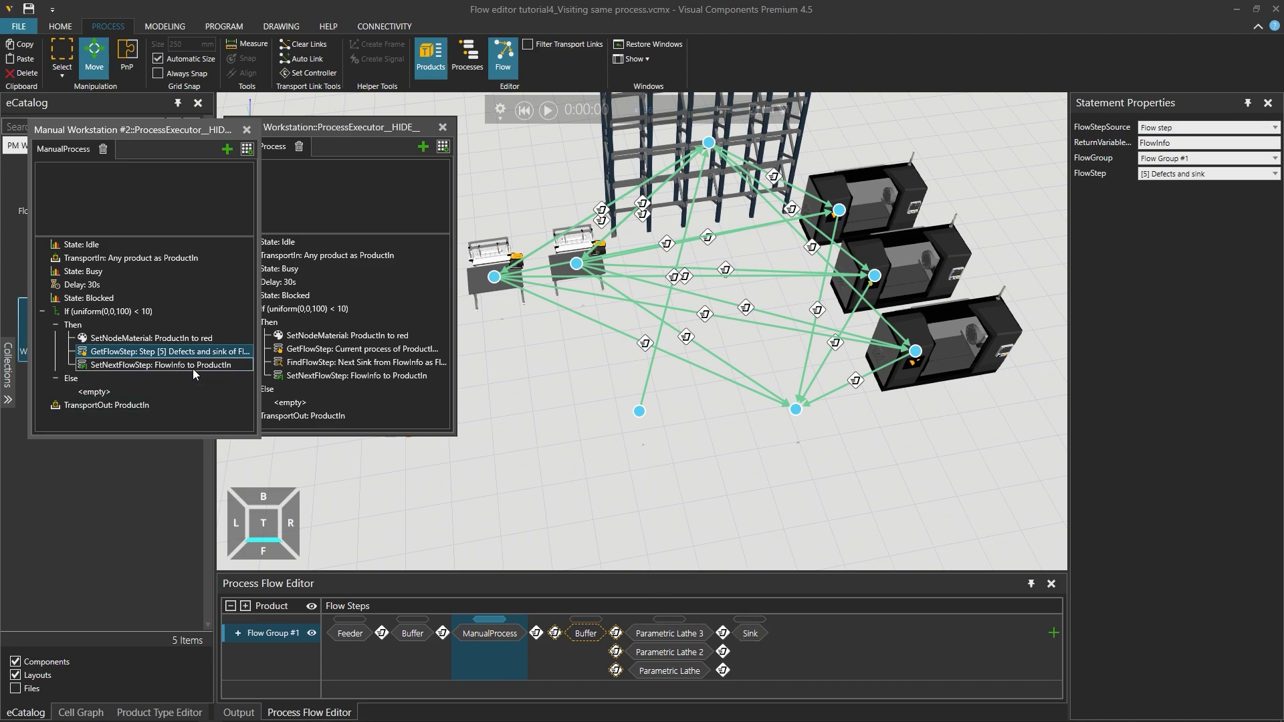
left_click(174, 364)
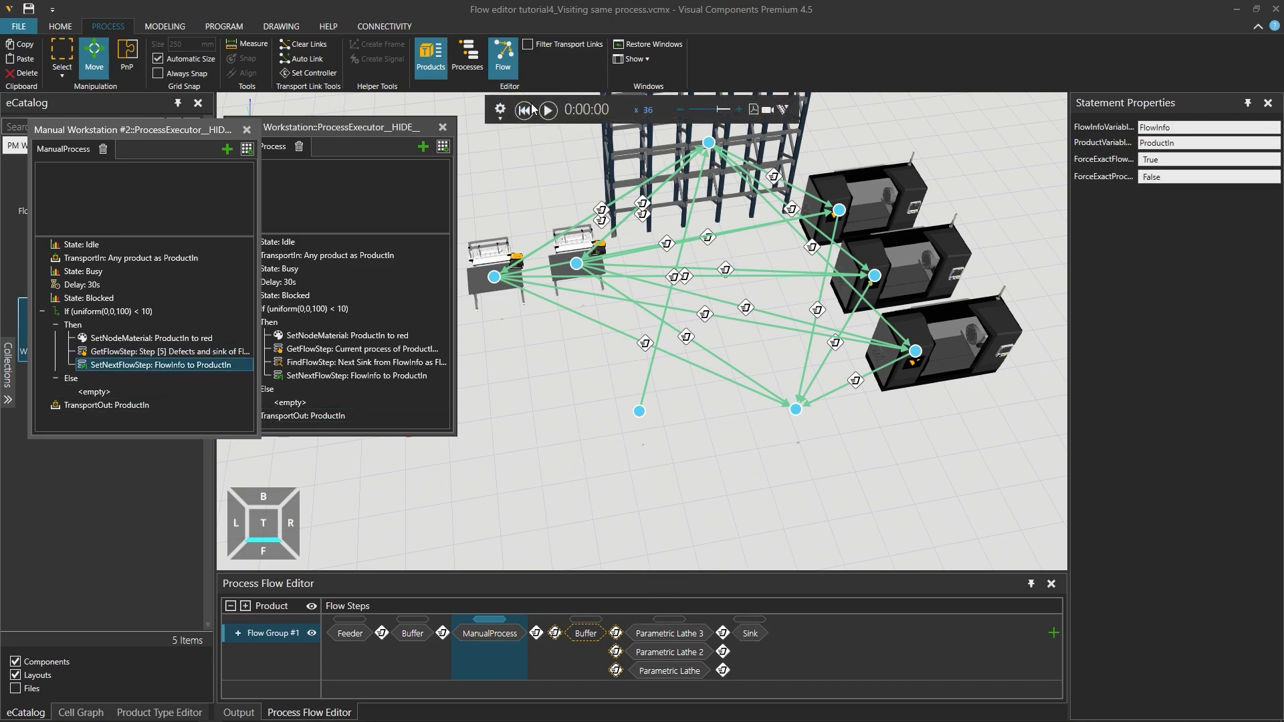
- Run the simulation at a speed factor of 10 and close both workstation routine editors
double_click(658, 109)
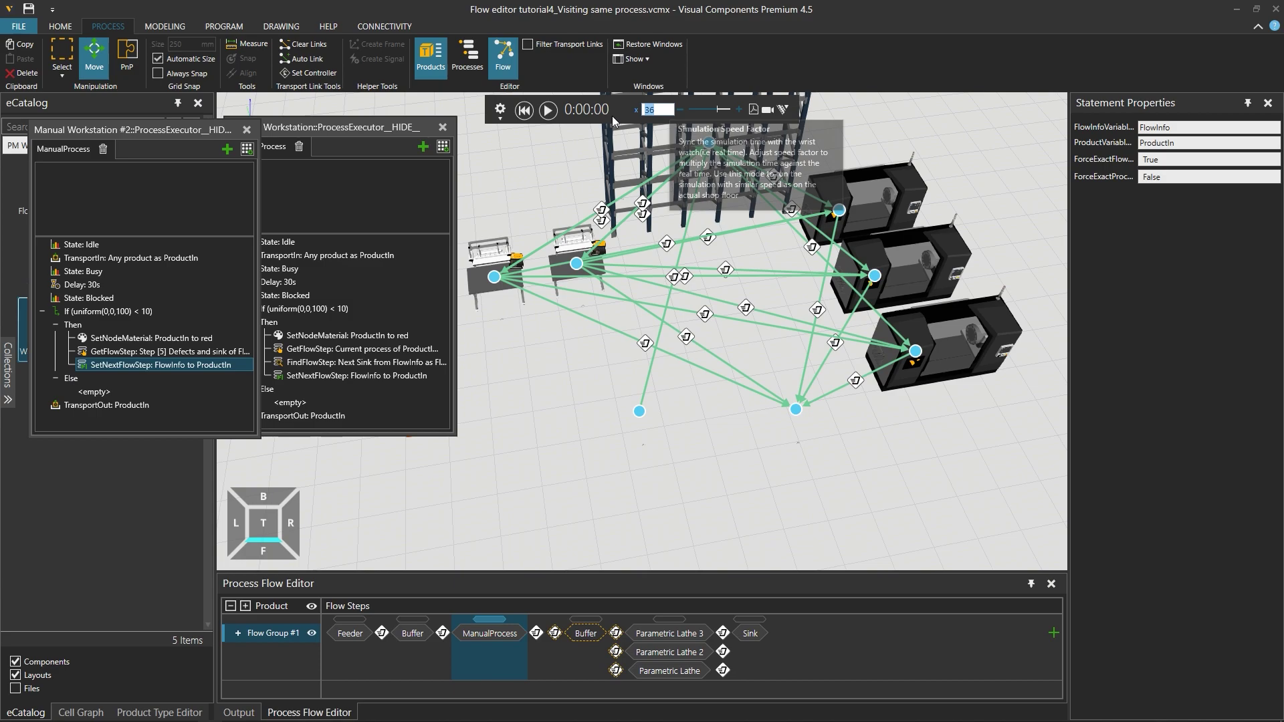
type("10")
left_click(548, 109)
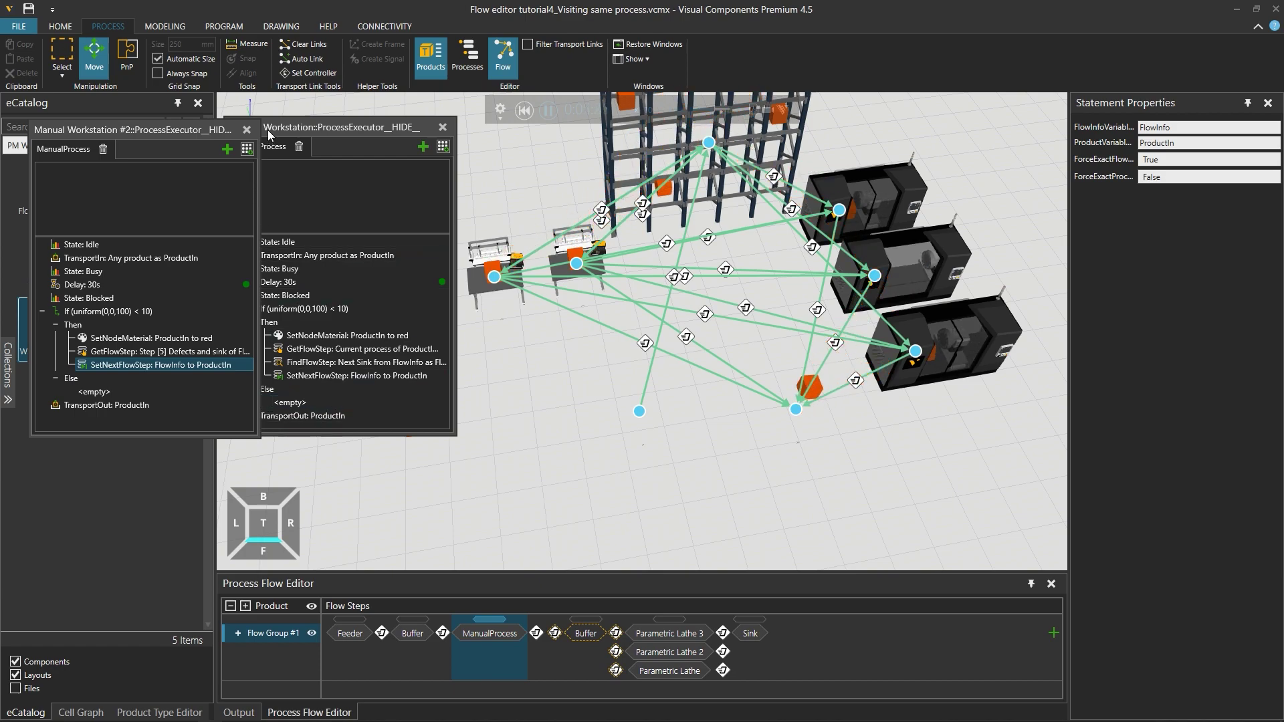
left_click(247, 129)
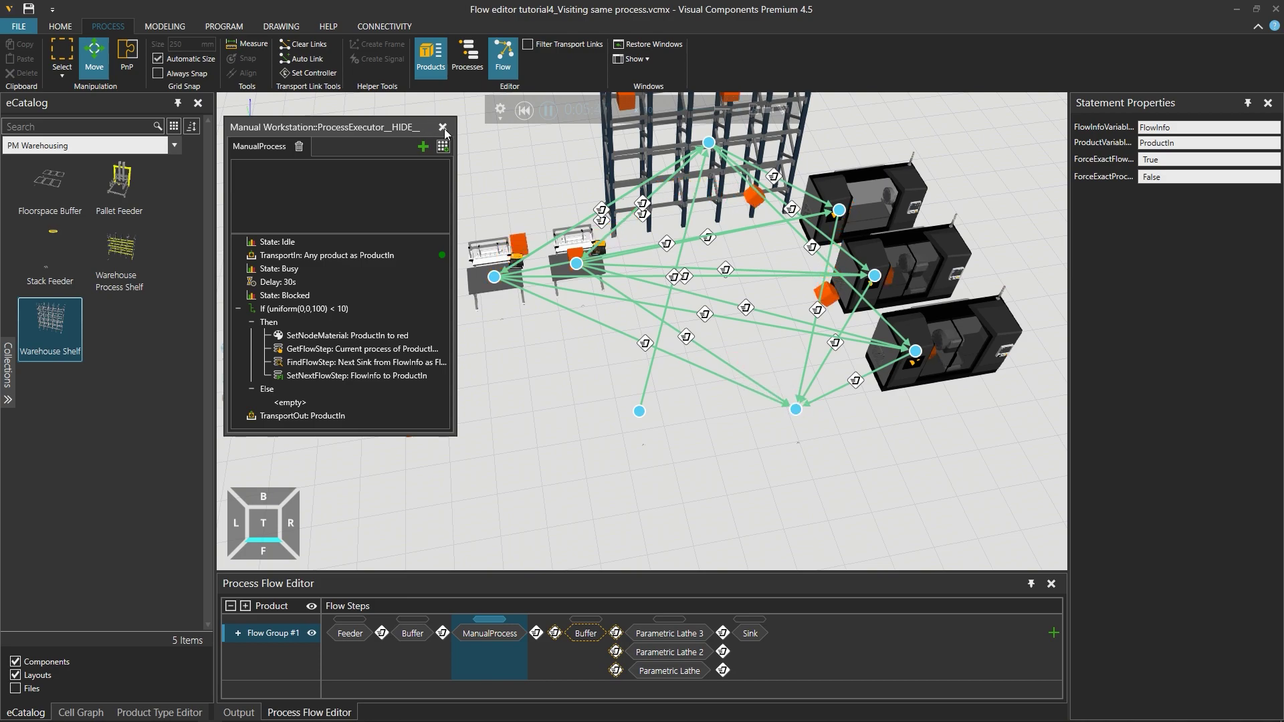
left_click(444, 127)
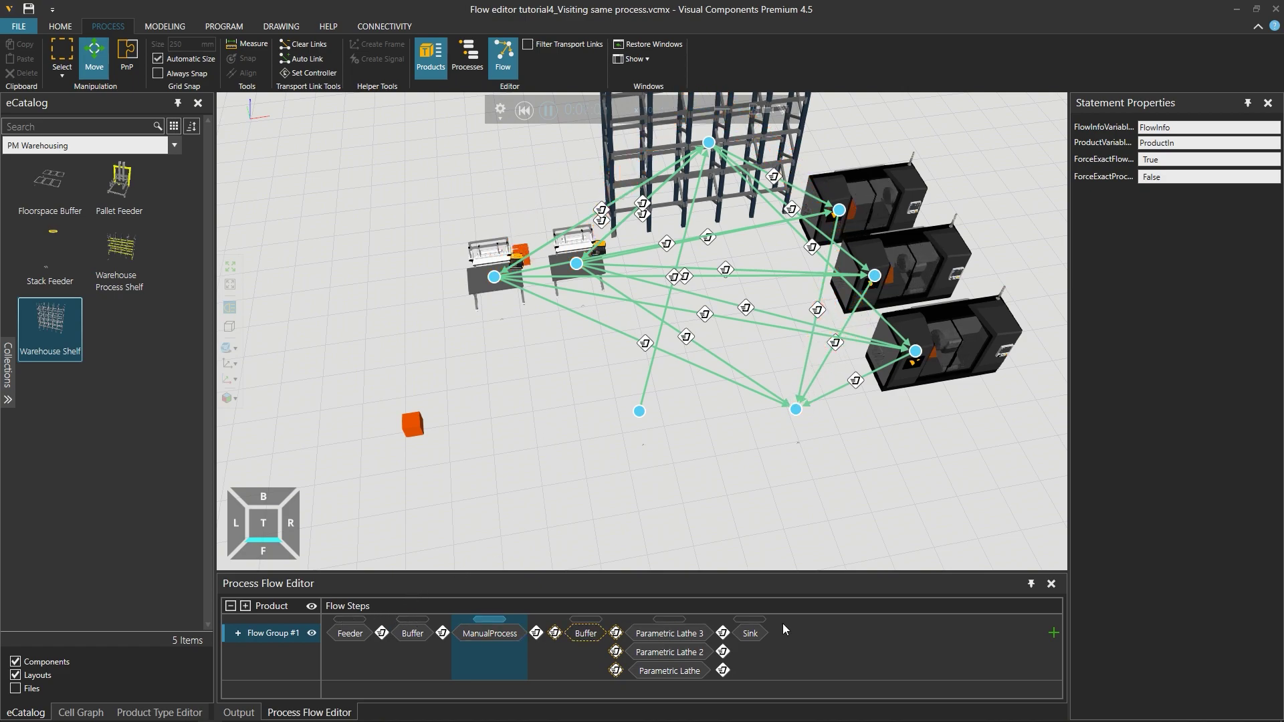
- Review the two Buffer steps, the lathe step and the ManualProcess in the flow sequence while the simulation runs
left_click(419, 626)
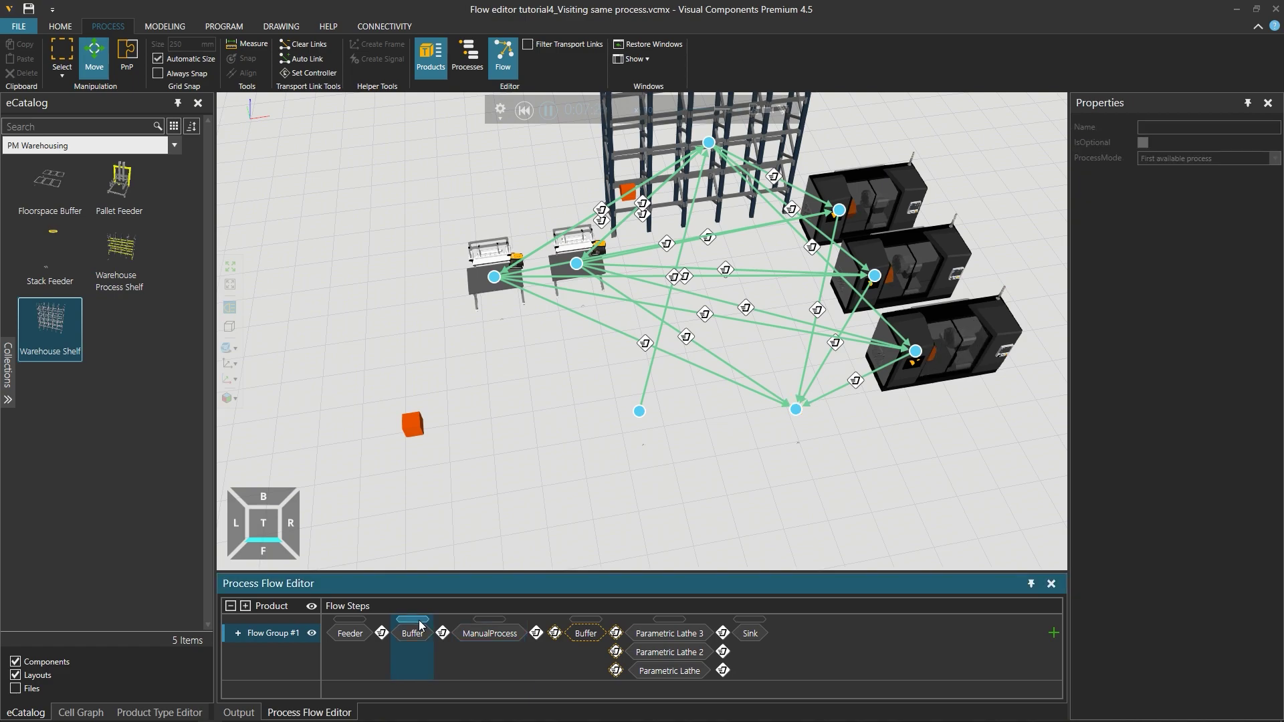
left_click(587, 626)
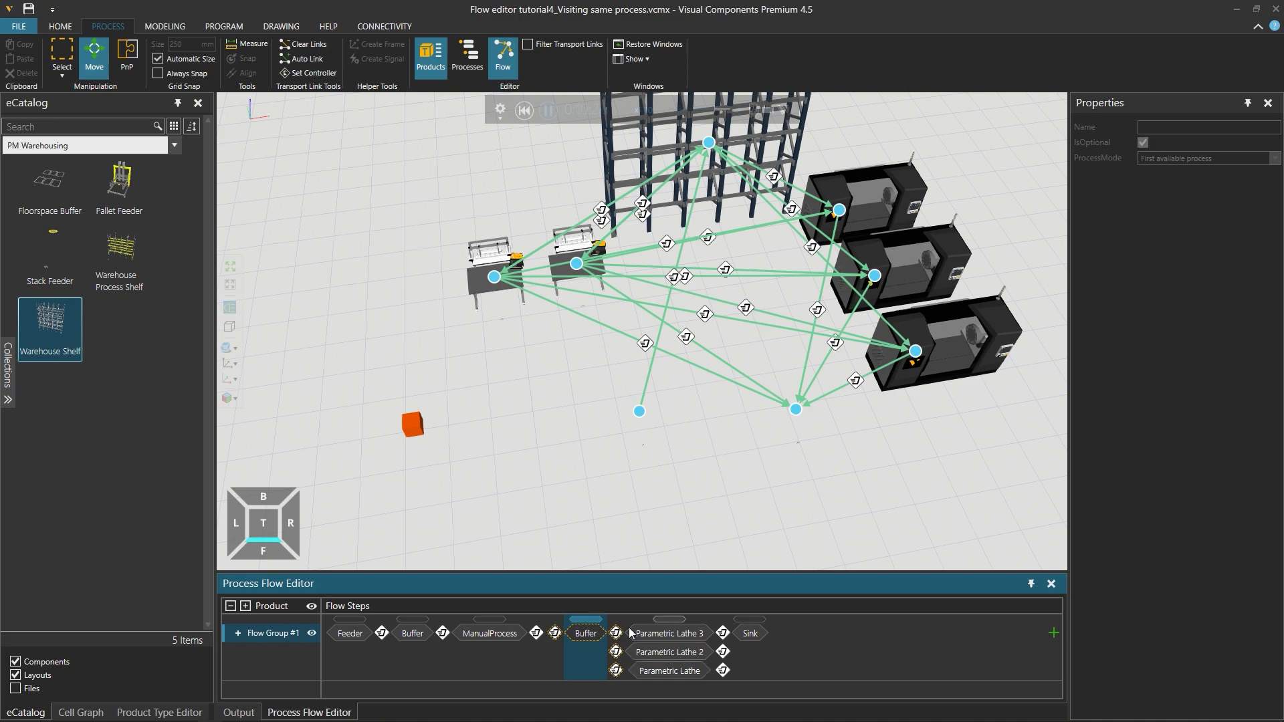
left_click(669, 619)
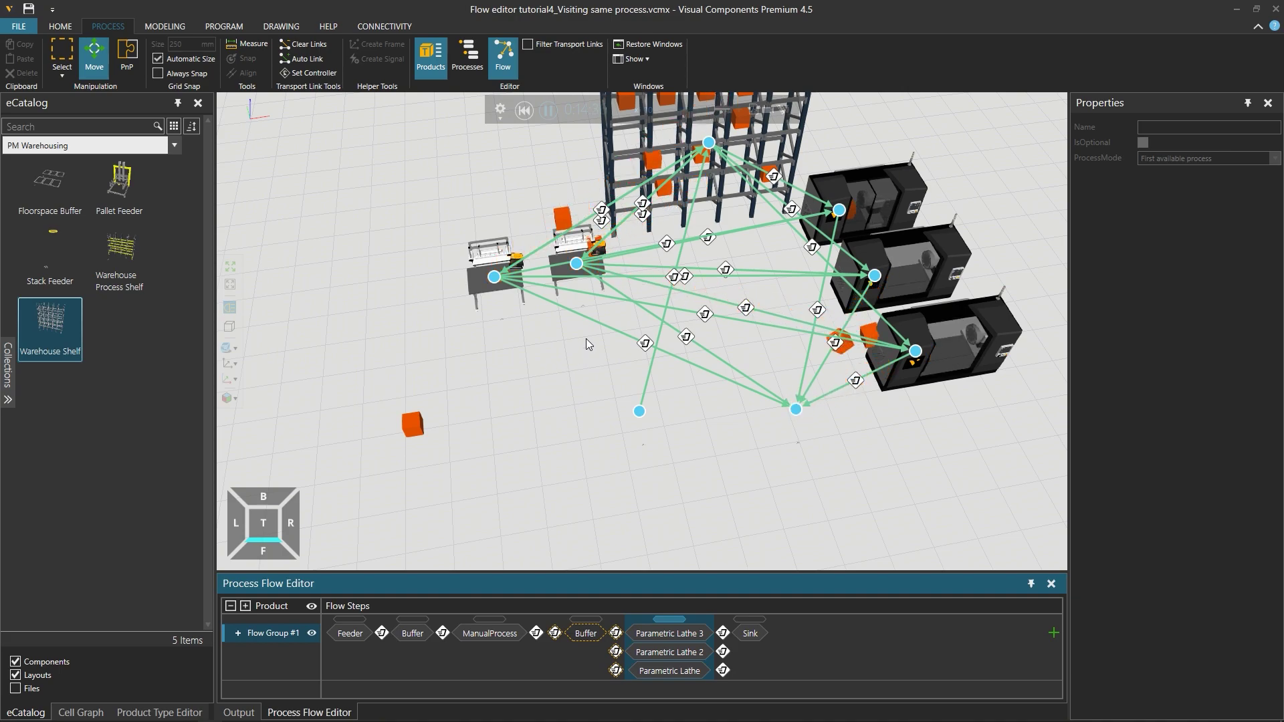
left_click(489, 633)
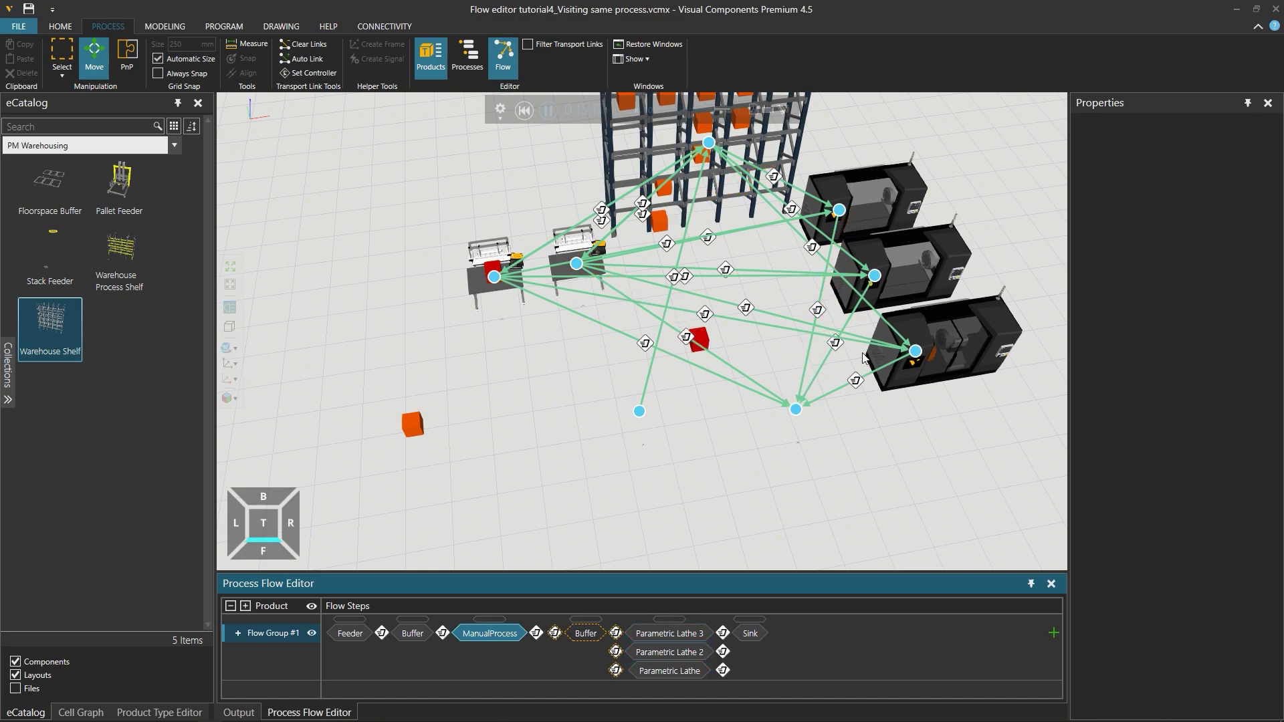